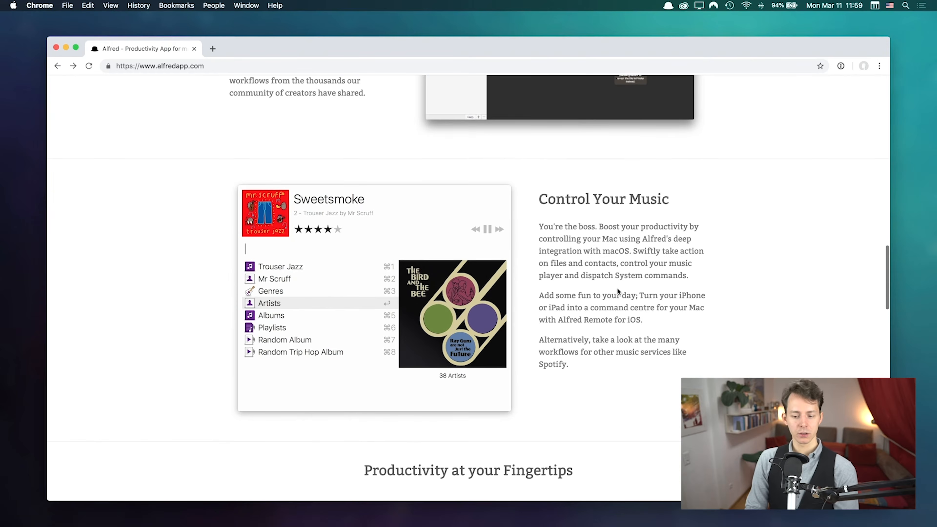
Step: Read the Search and Browse section, then scroll through the feature grid toward the download section
{"action": "scroll", "coordinate": [617, 288], "scroll_direction": "up", "scroll_amount": 15}
{"action": "scroll", "coordinate": [618, 292], "scroll_direction": "up", "scroll_amount": 8}
{"action": "left_click_drag", "start_coordinate": [223, 247], "coordinate": [331, 385]}
{"action": "left_click", "coordinate": [331, 384]}
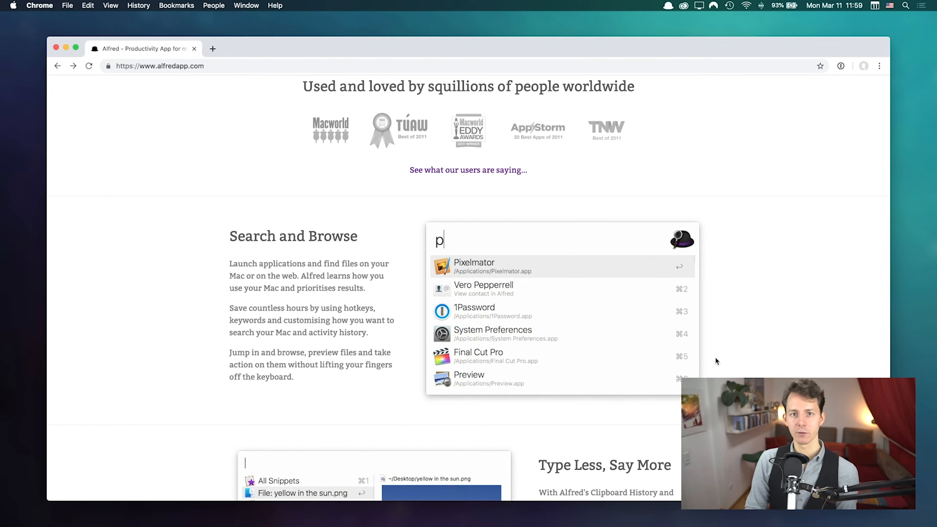
{"action": "scroll", "coordinate": [715, 359], "scroll_direction": "down", "scroll_amount": 15}
{"action": "scroll", "coordinate": [715, 358], "scroll_direction": "down", "scroll_amount": 8}
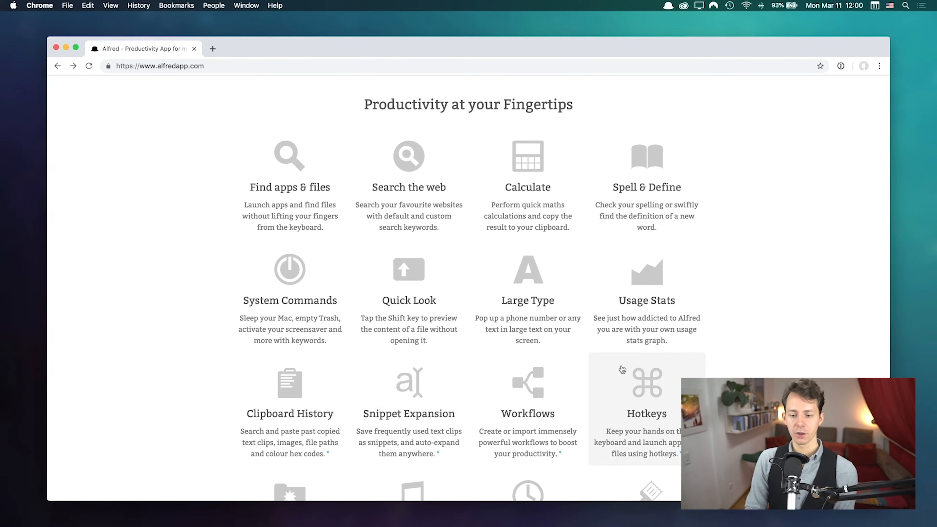
{"action": "scroll", "coordinate": [726, 316], "scroll_direction": "down", "scroll_amount": 1}
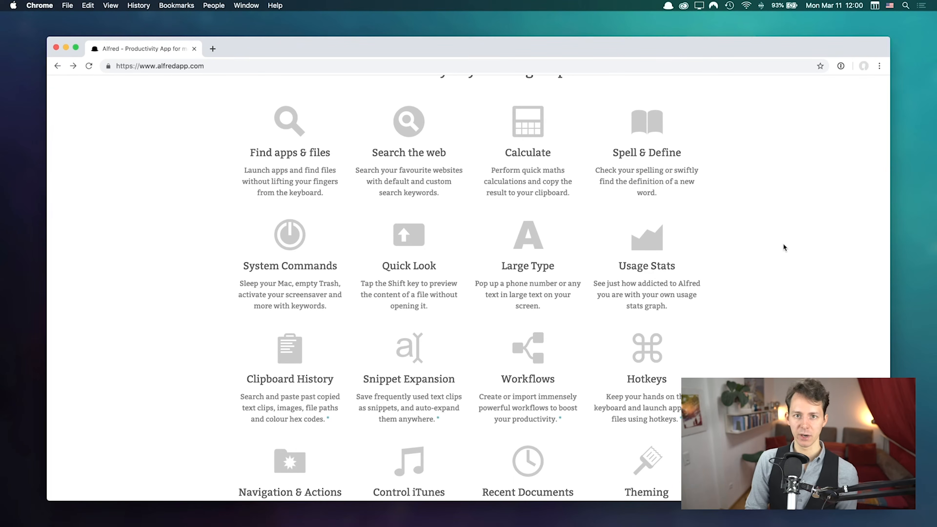
{"action": "scroll", "coordinate": [783, 245], "scroll_direction": "down", "scroll_amount": 10}
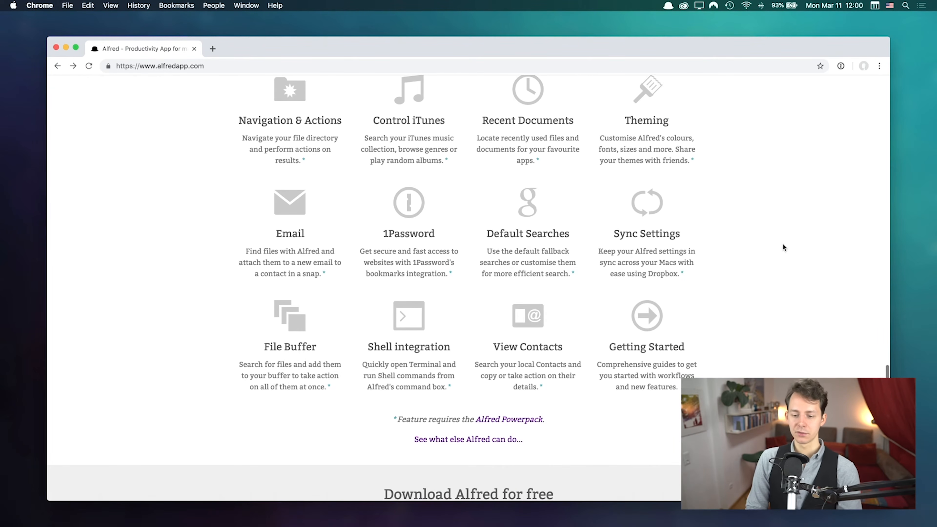
{"action": "scroll", "coordinate": [470, 314], "scroll_direction": "up", "scroll_amount": 7}
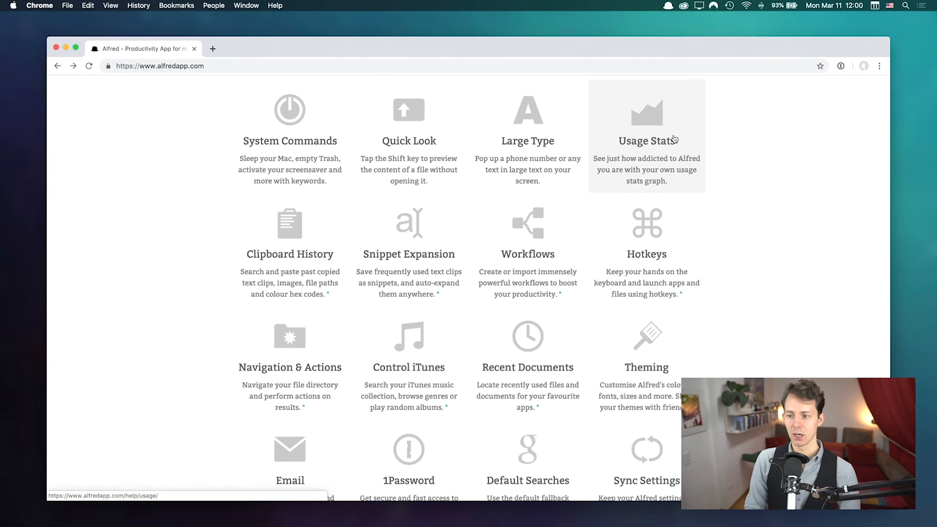
{"action": "scroll", "coordinate": [422, 347], "scroll_direction": "down", "scroll_amount": 4}
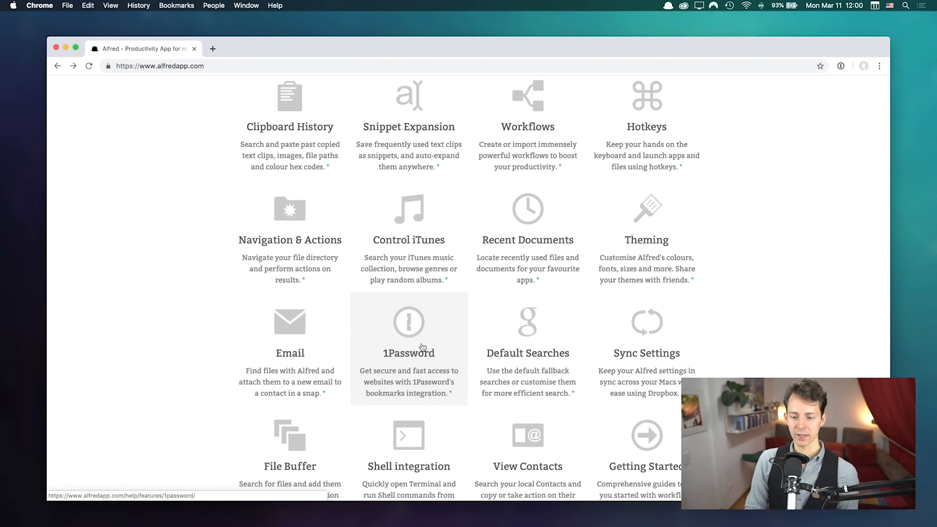
{"action": "scroll", "coordinate": [422, 346], "scroll_direction": "down", "scroll_amount": 10}
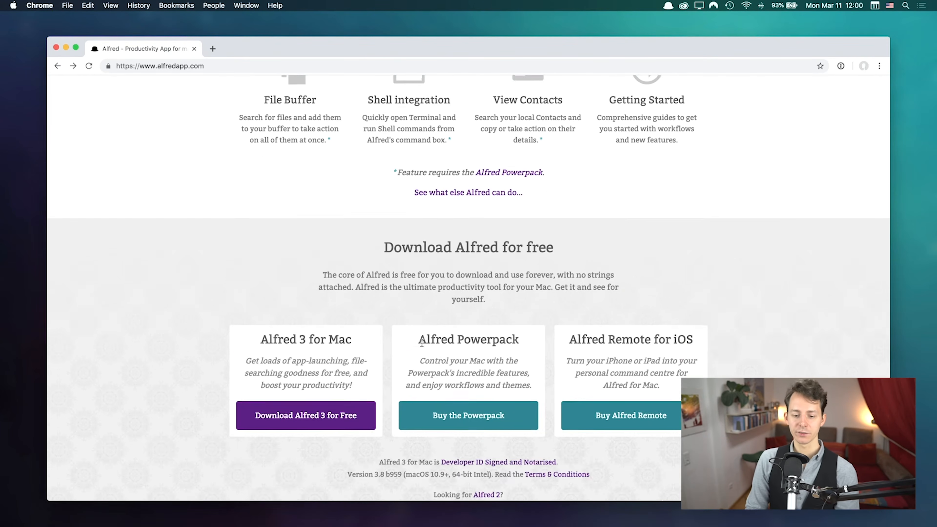
Step: Read the Alfred 3 for Mac and notarisation notes, then open Buy the Powerpack in a background tab
{"action": "scroll", "coordinate": [421, 342], "scroll_direction": "down", "scroll_amount": 5}
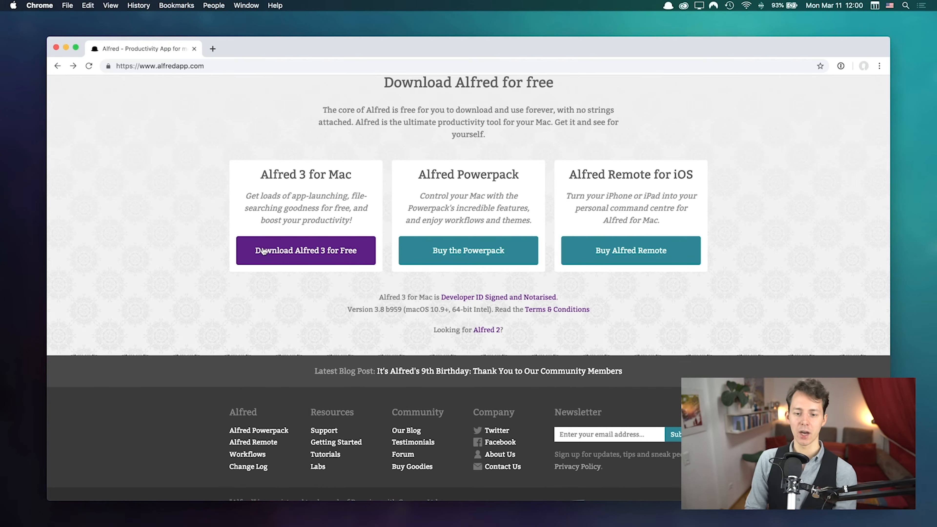
{"action": "left_click_drag", "start_coordinate": [258, 177], "coordinate": [348, 220]}
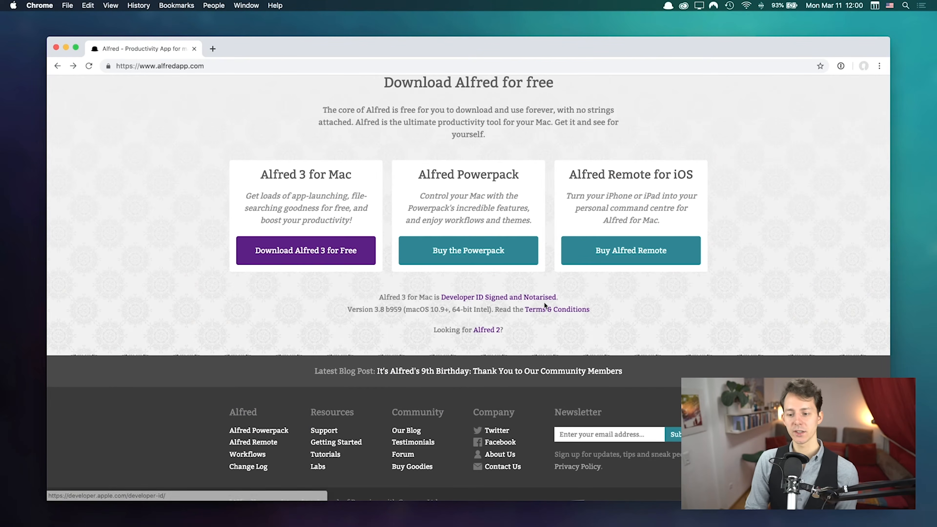
{"action": "left_click_drag", "start_coordinate": [586, 299], "coordinate": [372, 303]}
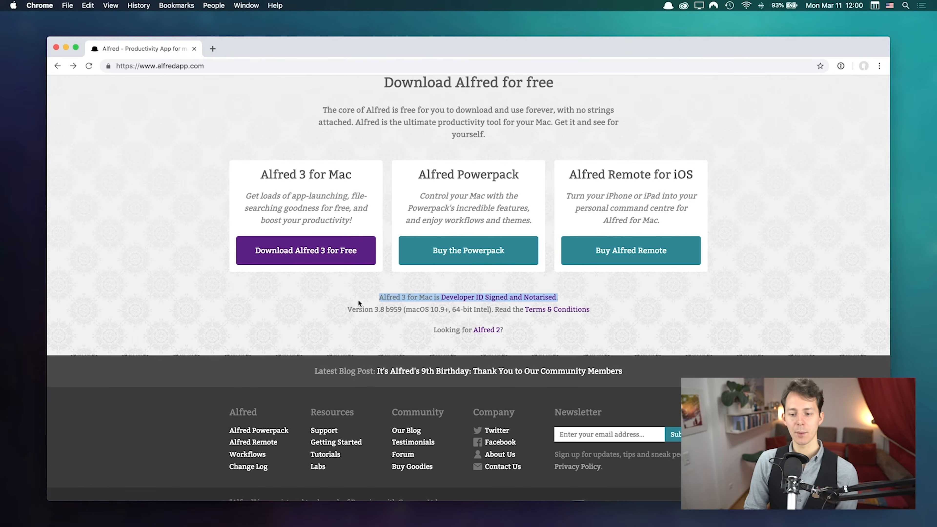
{"action": "left_click", "coordinate": [367, 301]}
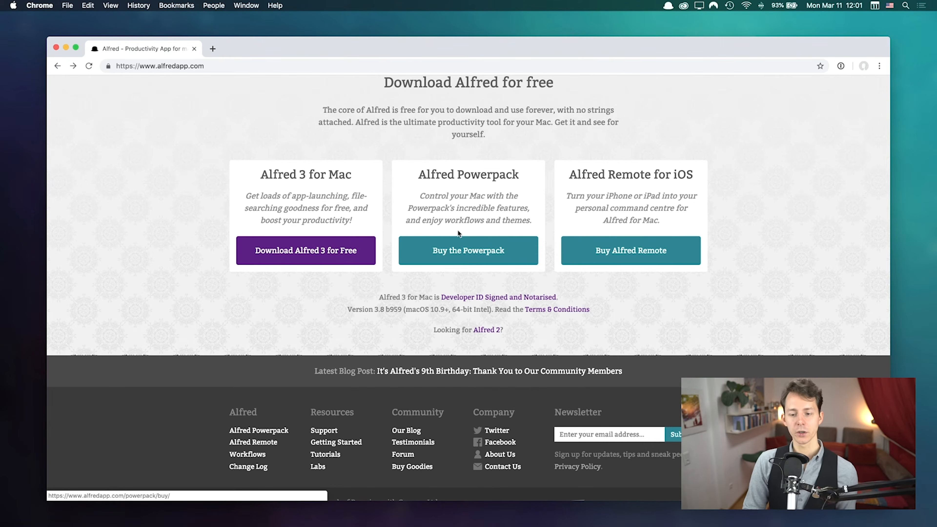
{"action": "left_click", "coordinate": [474, 254], "text": "super"}
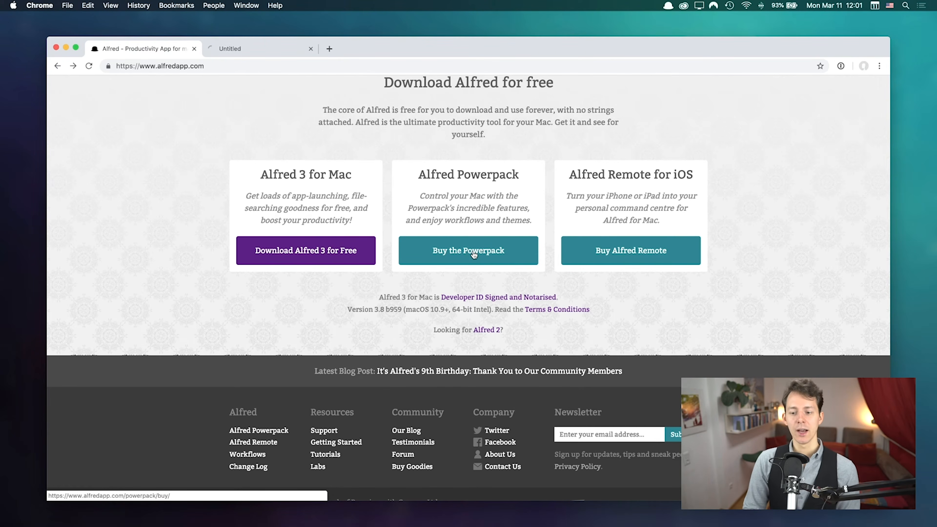
Step: Check the £23 and £39 Powerpack licences, then close the purchase tab
{"action": "left_click", "coordinate": [243, 52]}
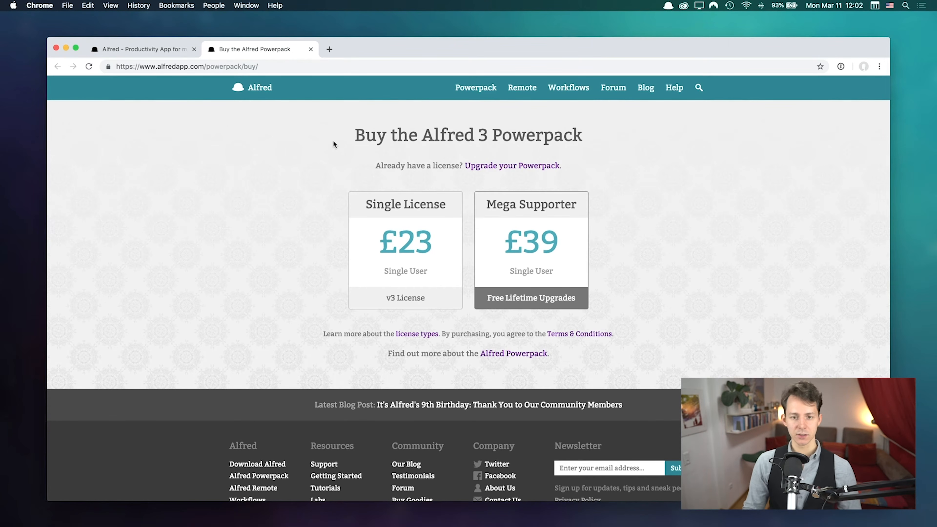
{"action": "left_click", "coordinate": [311, 50]}
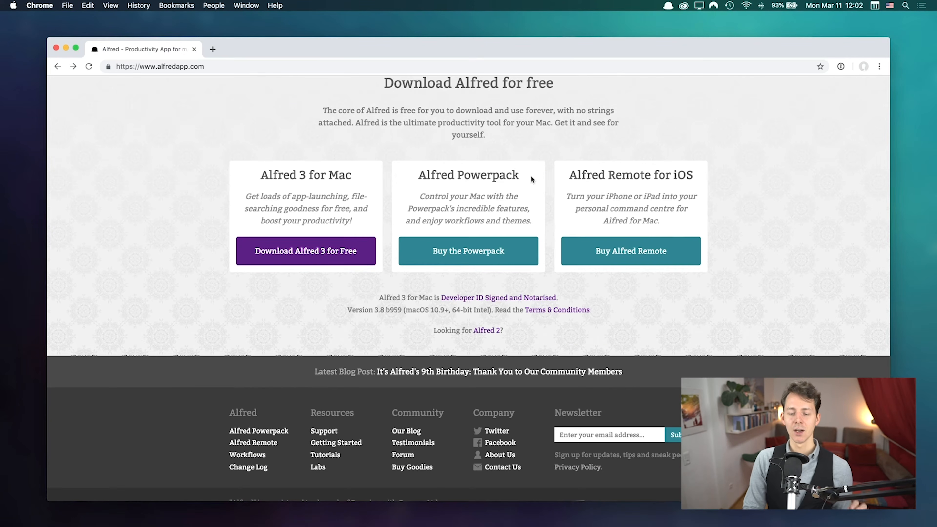
Step: Download Alfred 3 for free and open Alfred_3.8_959.dmg from the Dock's Downloads stack
{"action": "left_click", "coordinate": [315, 256]}
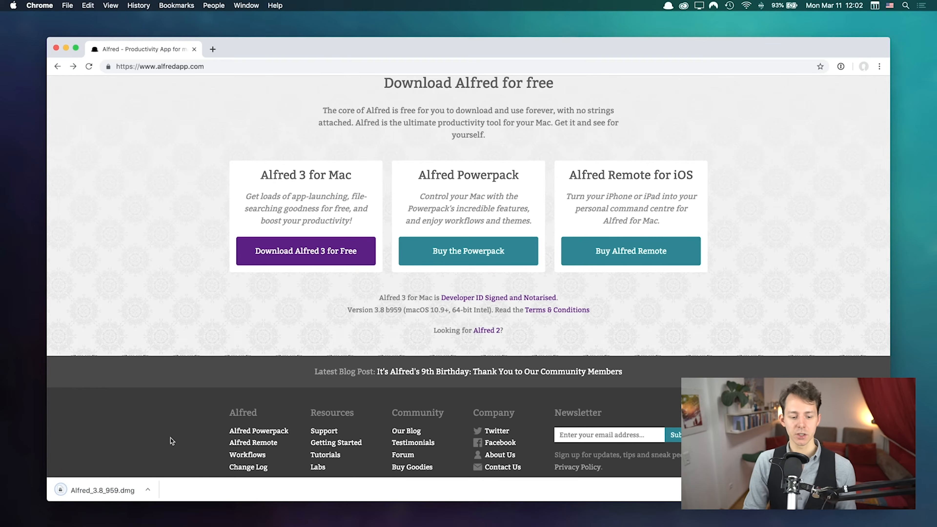
{"action": "left_click", "coordinate": [11, 332]}
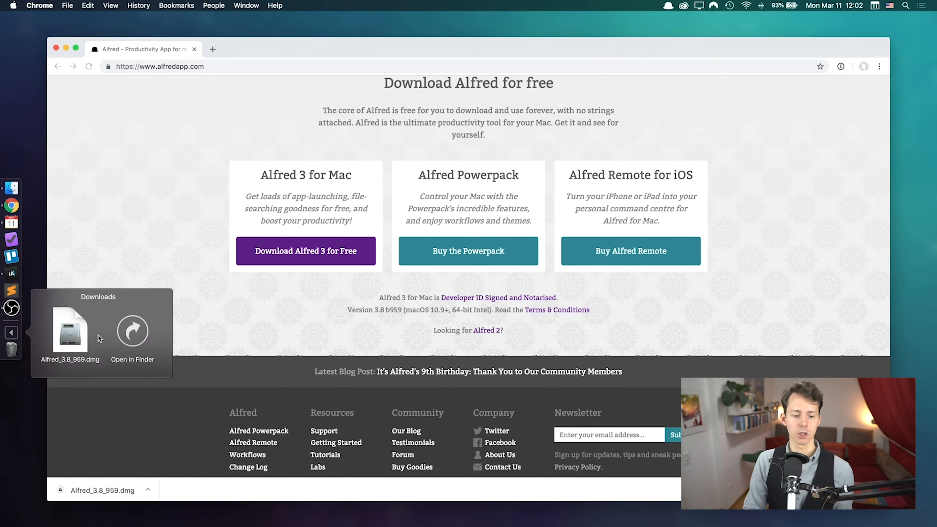
{"action": "left_click", "coordinate": [78, 333]}
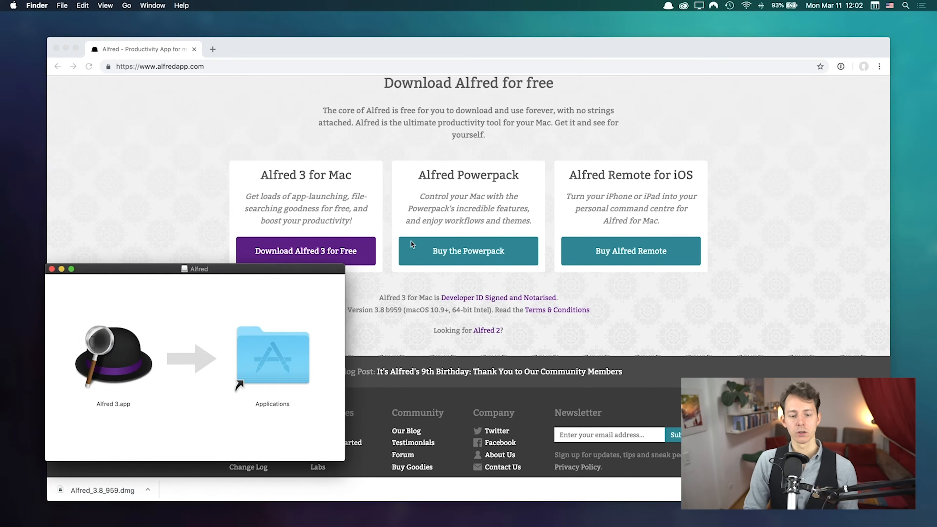
Step: Copy Alfred 3.app into Applications, launch it, and show the search bar with Alt+Space
{"action": "left_click_drag", "start_coordinate": [112, 373], "coordinate": [257, 359]}
{"action": "double_click", "coordinate": [257, 359]}
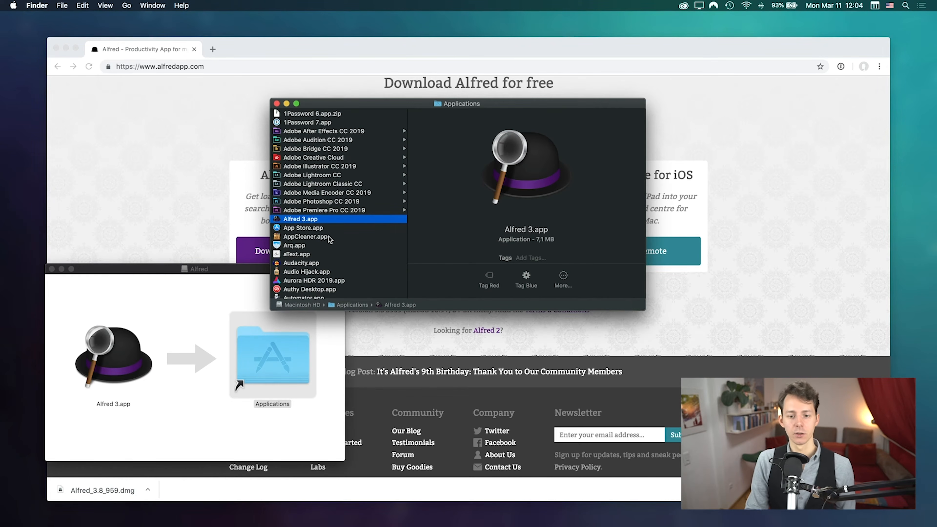
{"action": "double_click", "coordinate": [287, 221]}
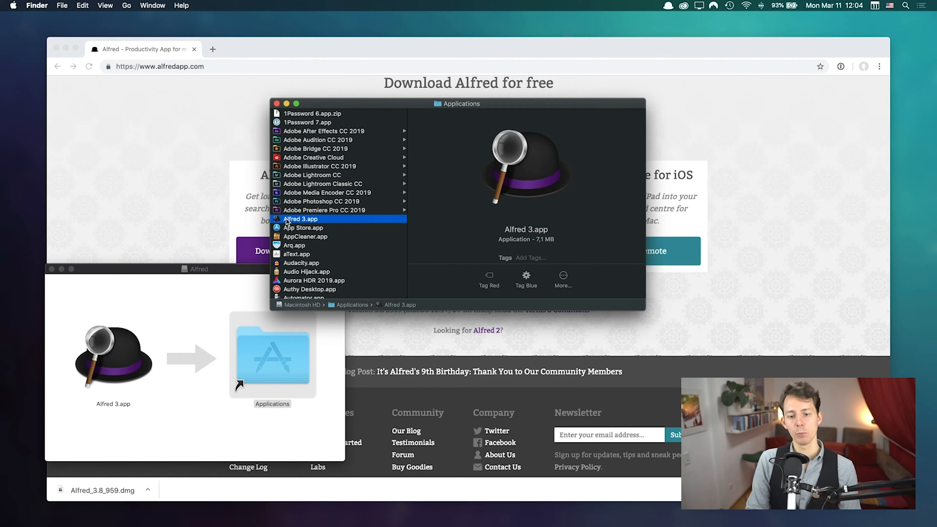
{"action": "key", "text": "alt+space"}
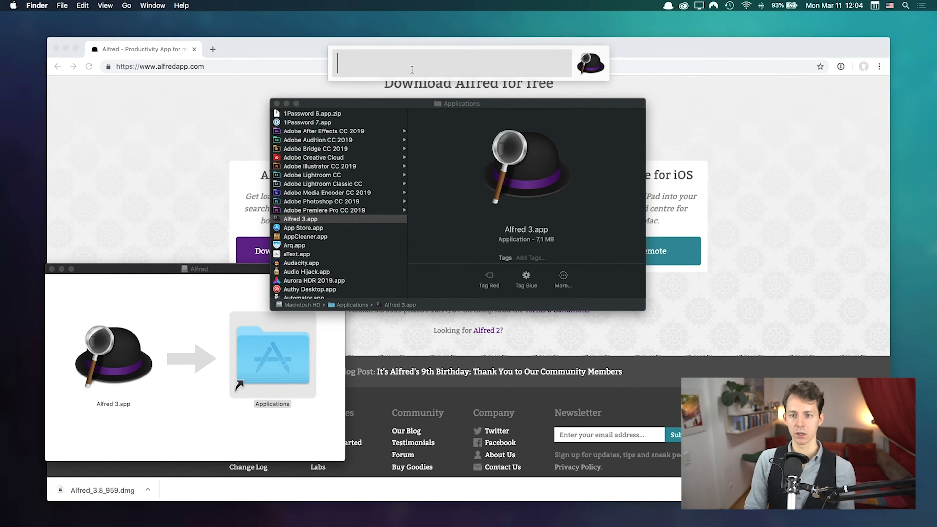
Step: Look over Alfred's options from the menu-bar icon and search-bar hat, then open Preferences on General settings
{"action": "left_click", "coordinate": [669, 6]}
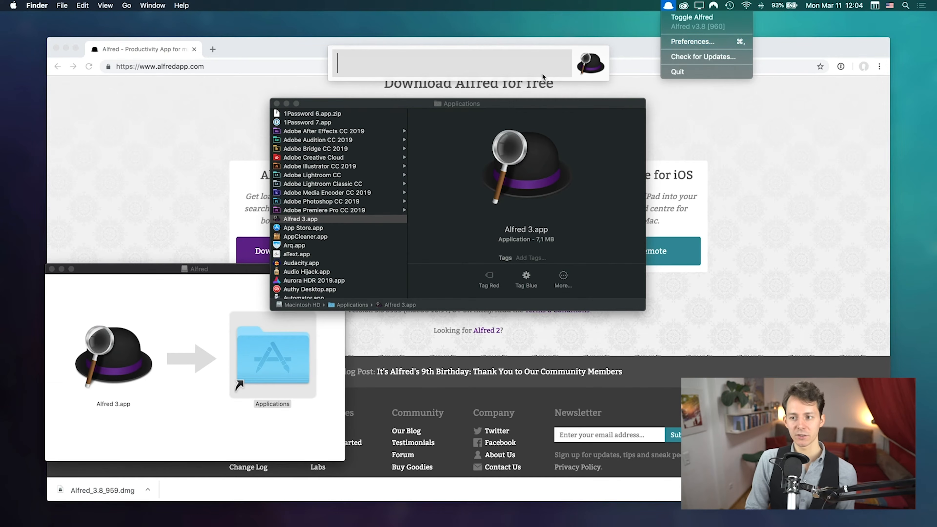
{"action": "left_click", "coordinate": [475, 66]}
{"action": "left_click", "coordinate": [580, 69]}
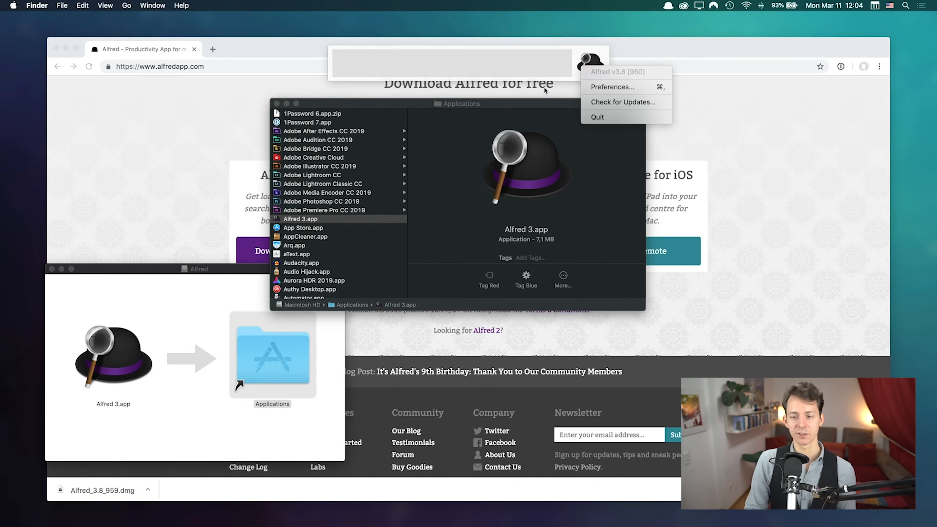
{"action": "left_click", "coordinate": [473, 68]}
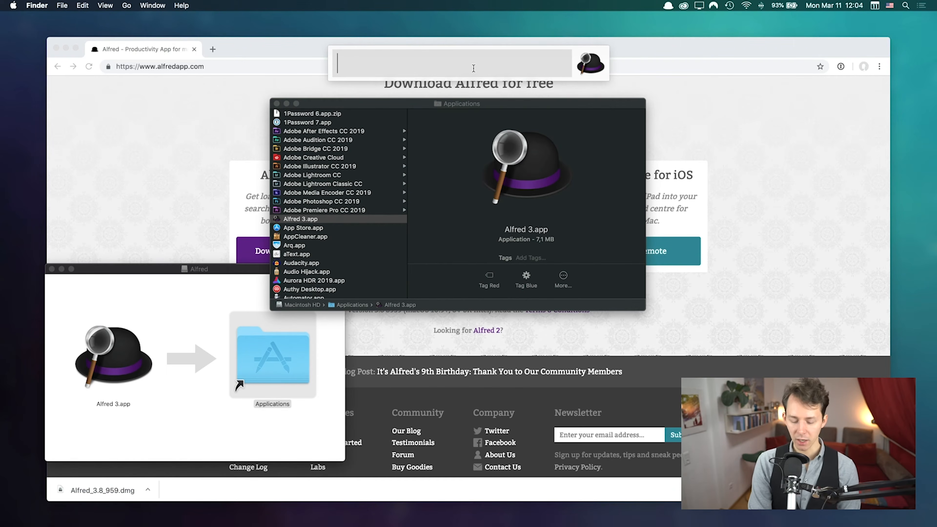
{"action": "key", "text": "Escape"}
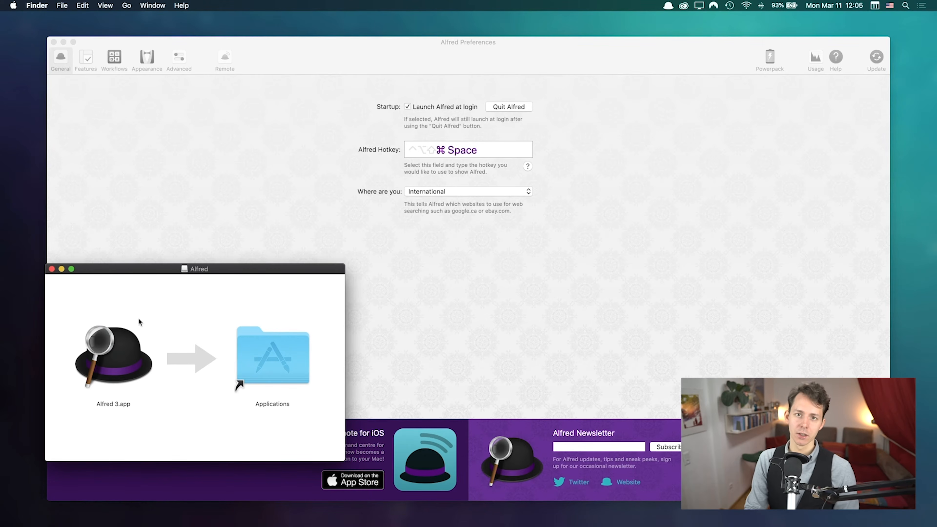
Step: Eject the Alfred disk, trash Alfred_3.8_959.dmg from Downloads, and summon the search bar with Alt+Space
{"action": "left_click_drag", "start_coordinate": [191, 273], "coordinate": [191, 141]}
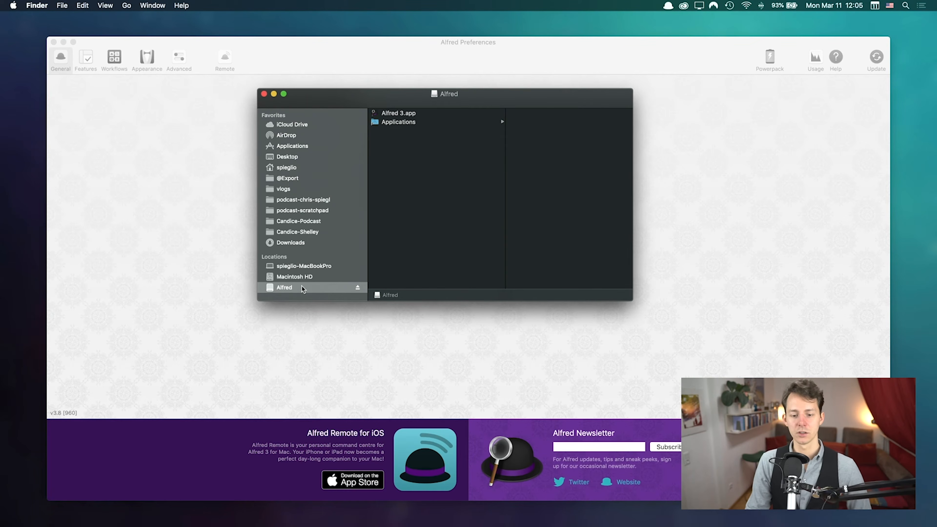
{"action": "left_click", "coordinate": [358, 287]}
{"action": "mouse_move", "coordinate": [2, 280]}
{"action": "left_click", "coordinate": [4, 343]}
{"action": "left_click_drag", "start_coordinate": [73, 335], "coordinate": [10, 363]}
{"action": "left_click", "coordinate": [16, 346]}
{"action": "left_click", "coordinate": [282, 312]}
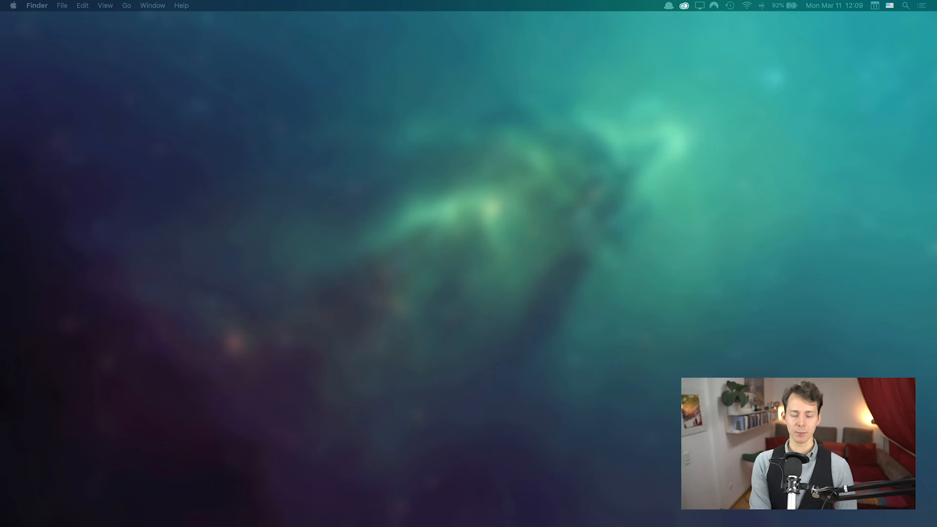
{"action": "key", "text": "alt+space"}
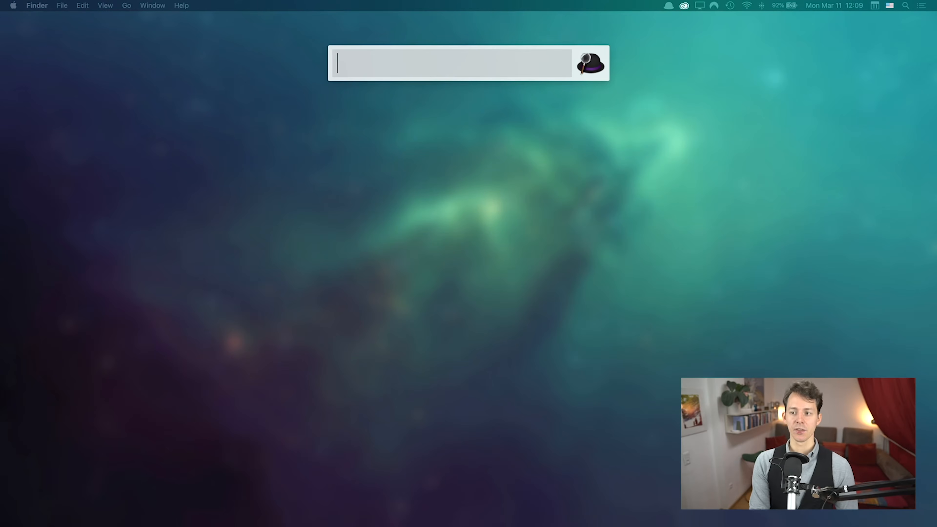
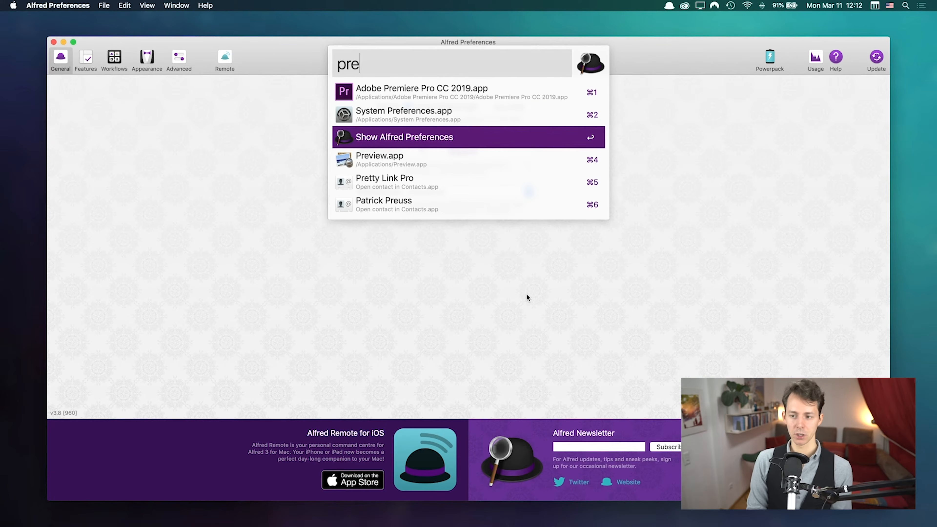
Step: Arrow up and down through Alfred's results and preview the Finder action, then dismiss the bar
{"action": "key", "text": "Up"}
{"action": "key", "text": "Down"}
{"action": "key", "text": "Down"}
{"action": "key", "text": "Up"}
{"action": "key", "text": "Up"}
{"action": "key", "text": "Down"}
{"action": "key", "text": "Down"}
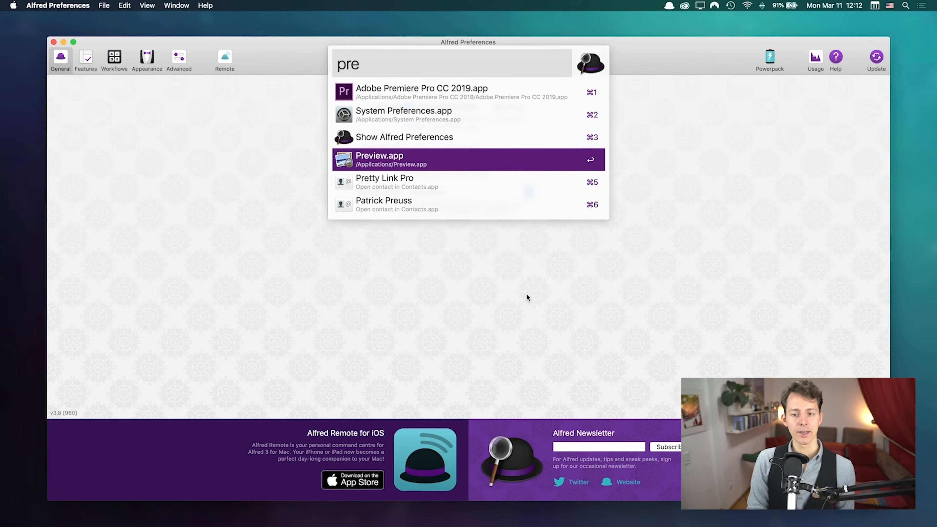
{"action": "key", "text": "Up"}
{"action": "key", "text": "Up"}
{"action": "key", "text": "Up"}
{"action": "key", "text": "Down"}
{"action": "key", "text": "Down"}
{"action": "key", "text": "Down"}
{"action": "key", "text": "Up"}
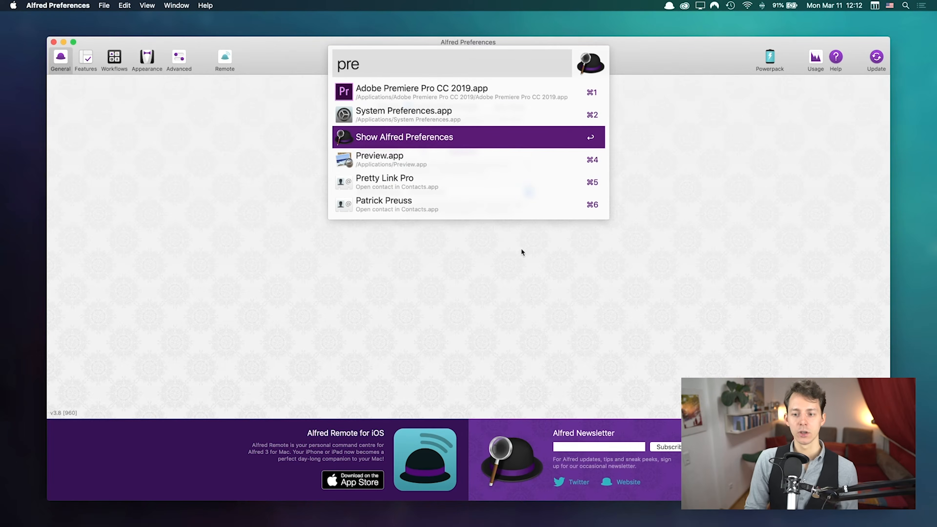
{"action": "key", "text": "Down"}
{"action": "key", "text": "Up"}
{"action": "key", "text": "Up"}
{"action": "key", "text": "Up"}
{"action": "key", "text": "Up"}
{"action": "key", "text": "Down"}
{"action": "key", "text": "Down"}
{"action": "key", "text": "super"}
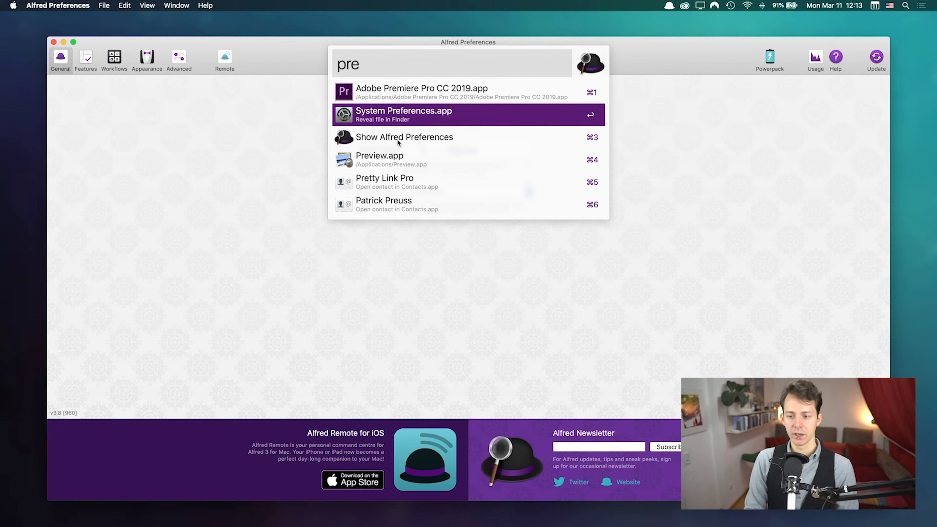
{"action": "key", "text": "Escape"}
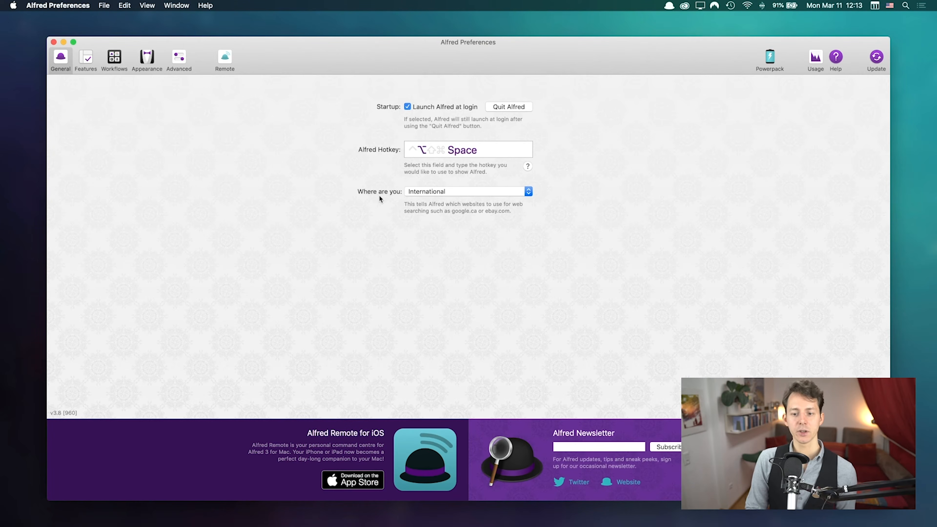
{"action": "left_click", "coordinate": [458, 192]}
{"action": "left_click", "coordinate": [463, 192]}
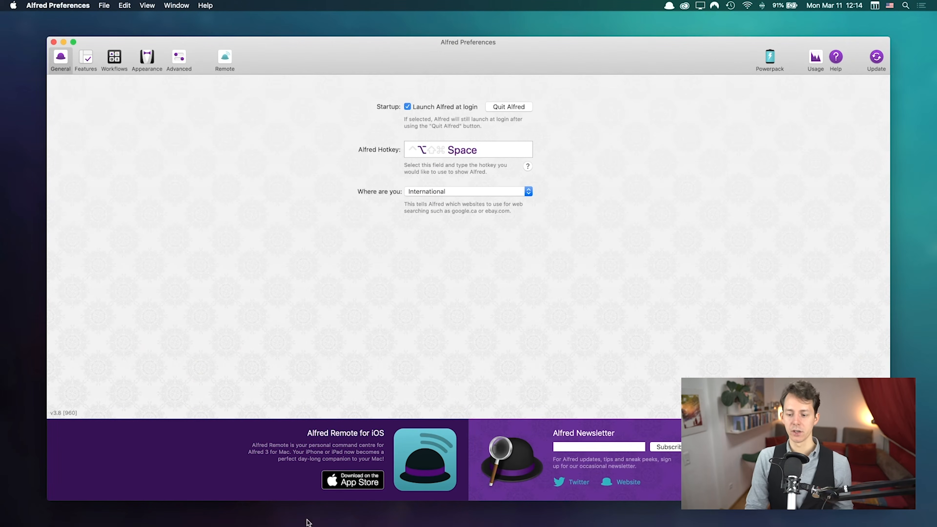
{"action": "left_click", "coordinate": [607, 442]}
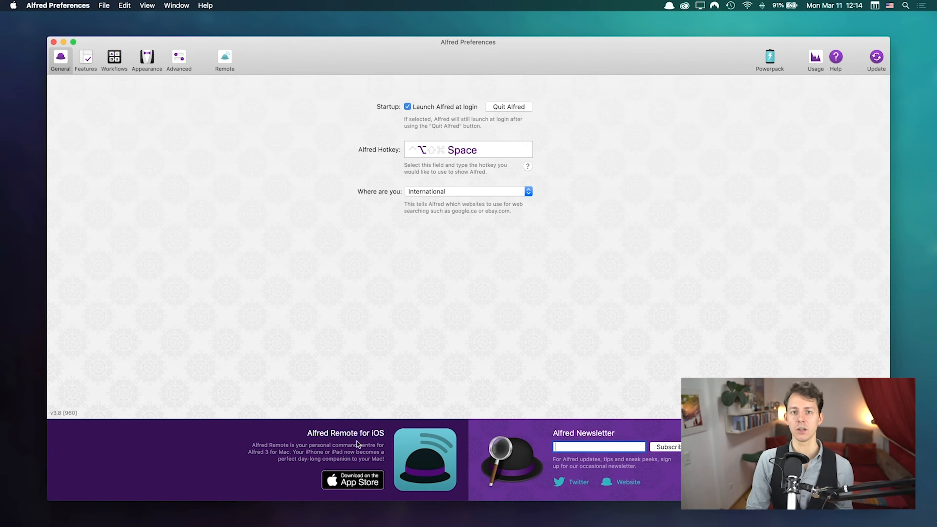
Step: Review the Features pane's Default Results, then view the Workflows pane requiring the Powerpack
{"action": "left_click", "coordinate": [86, 58]}
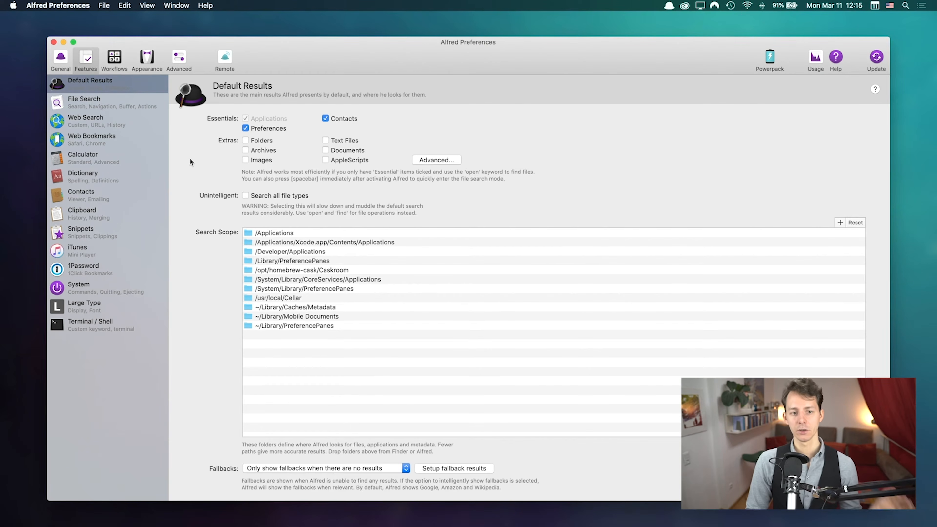
{"action": "left_click", "coordinate": [115, 58]}
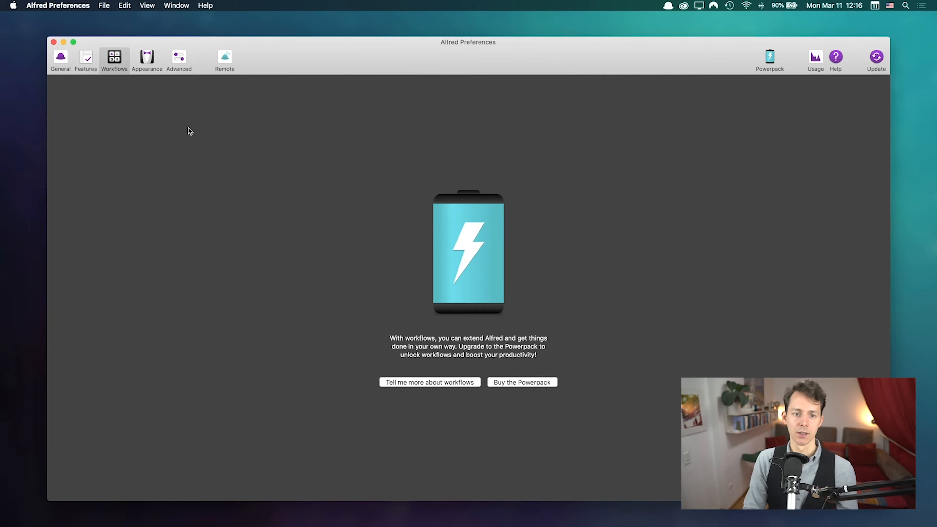
Step: Preview the Alfred macOS Dark theme, revert to the Alfred theme, then view Advanced settings
{"action": "left_click", "coordinate": [148, 63]}
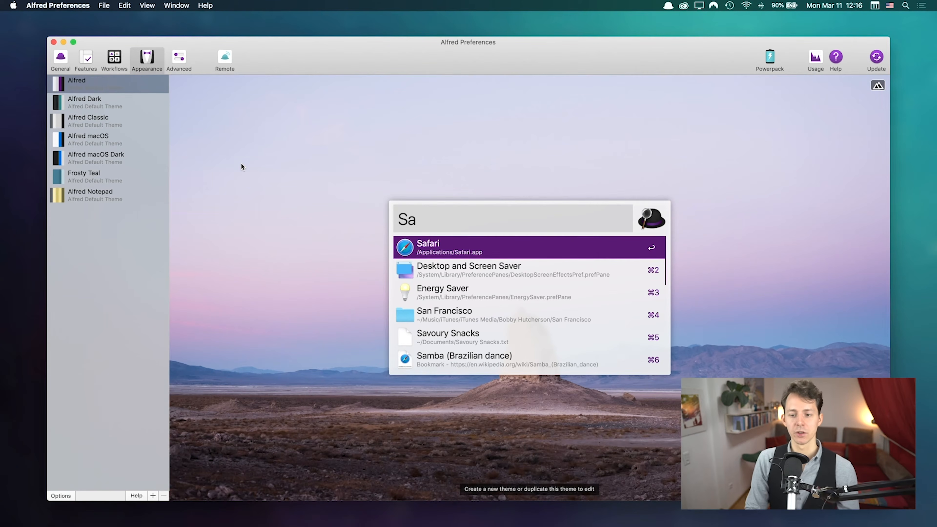
{"action": "left_click", "coordinate": [84, 152]}
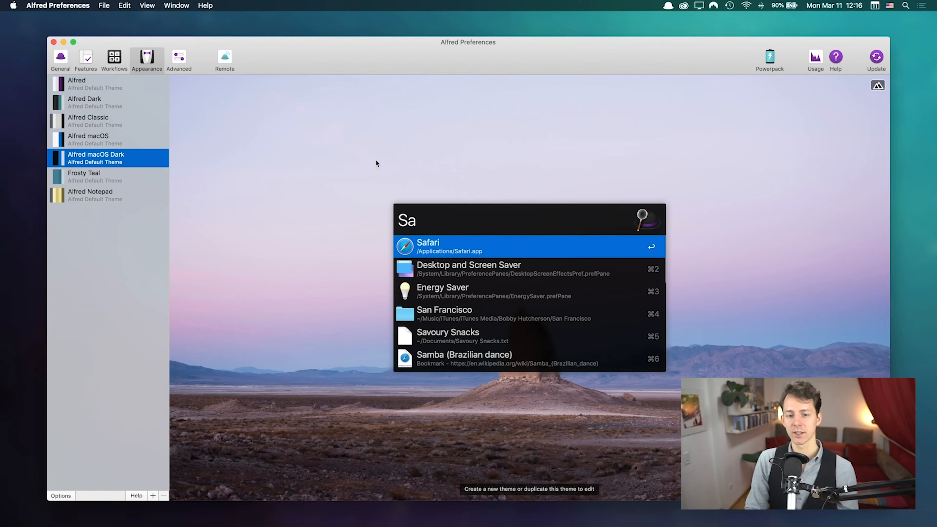
{"action": "left_click", "coordinate": [111, 85]}
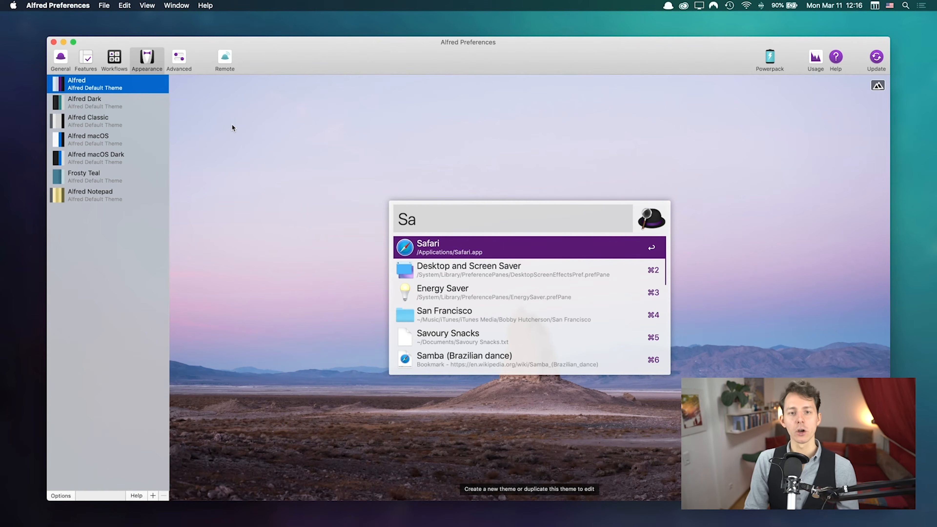
{"action": "left_click", "coordinate": [179, 57]}
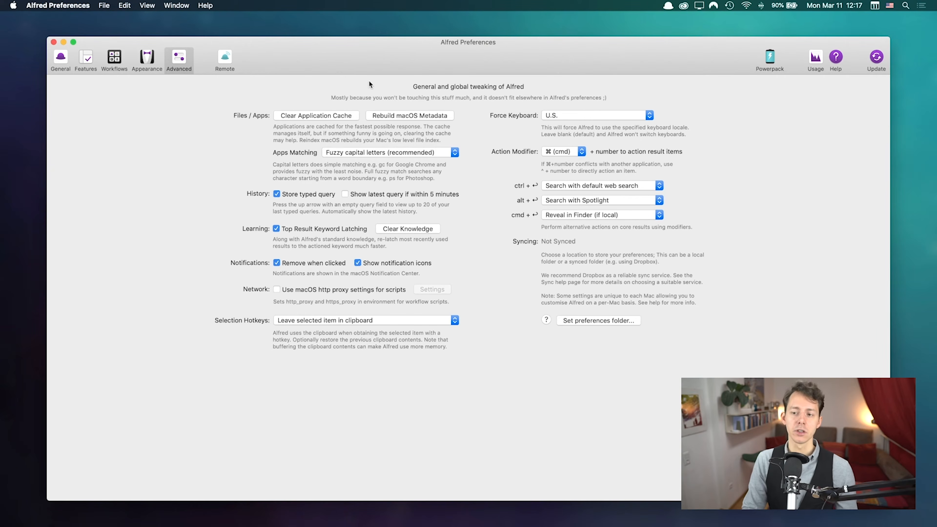
Step: Browse the Remote and Powerpack pages, then view Usage: 35,575 uses, 87.4 per day
{"action": "left_click", "coordinate": [230, 62]}
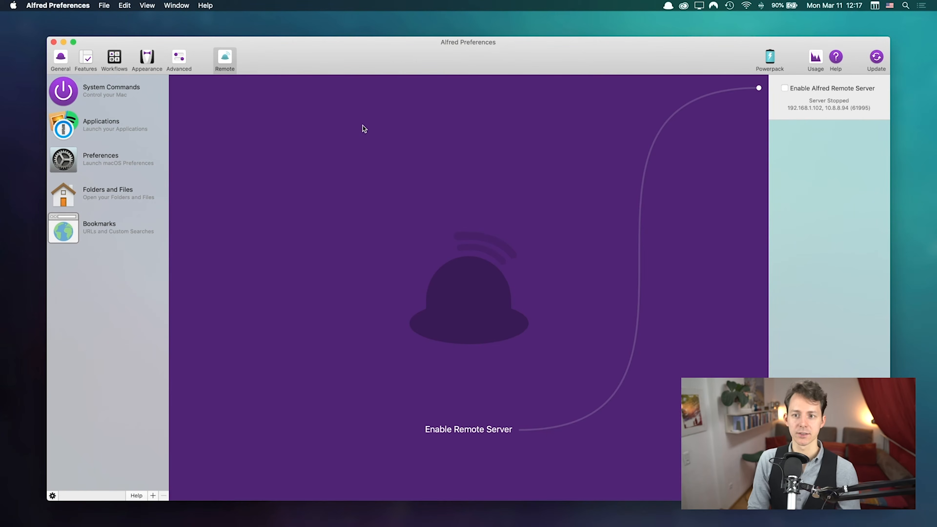
{"action": "left_click", "coordinate": [769, 59]}
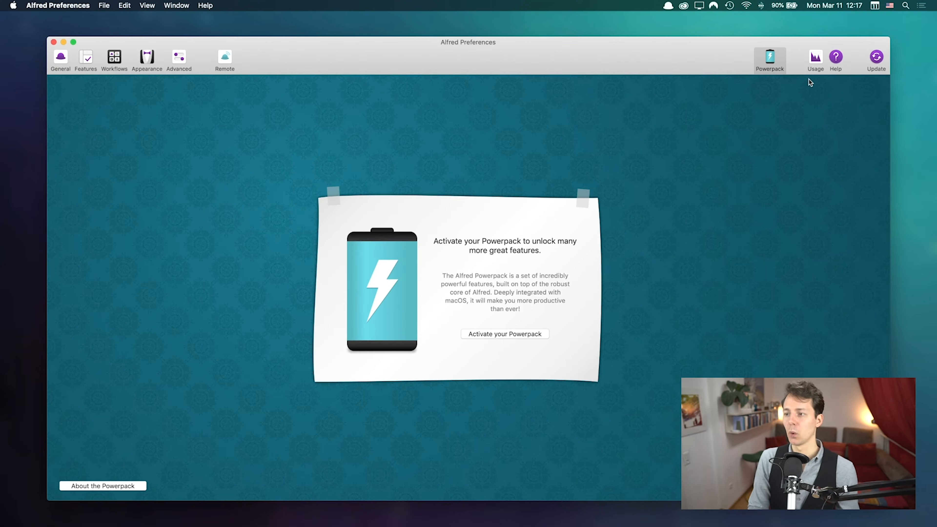
{"action": "left_click", "coordinate": [812, 65]}
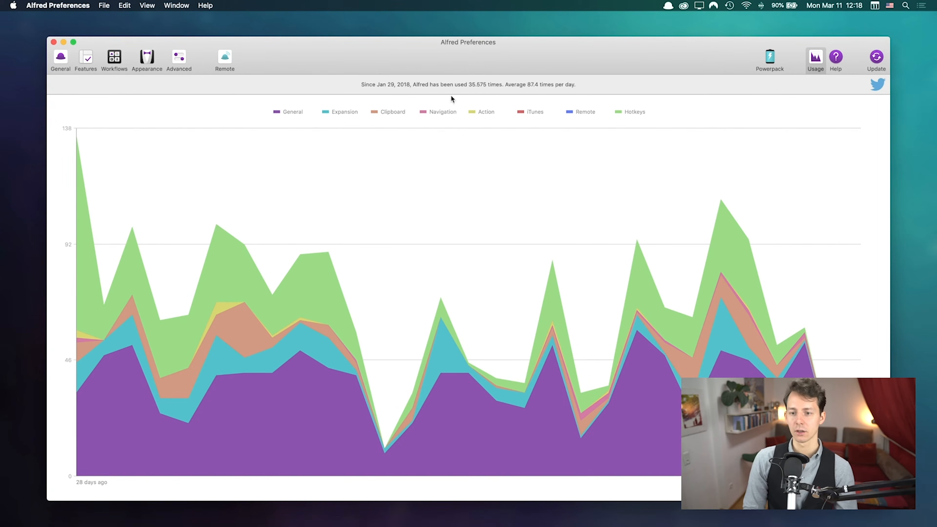
Step: Highlight parts of the usage summary sentence, including the year 2018 and the total count
{"action": "left_click_drag", "start_coordinate": [358, 85], "coordinate": [588, 84]}
{"action": "left_click", "coordinate": [383, 82]}
{"action": "left_click_drag", "start_coordinate": [373, 84], "coordinate": [534, 80]}
{"action": "triple_click", "coordinate": [582, 82]}
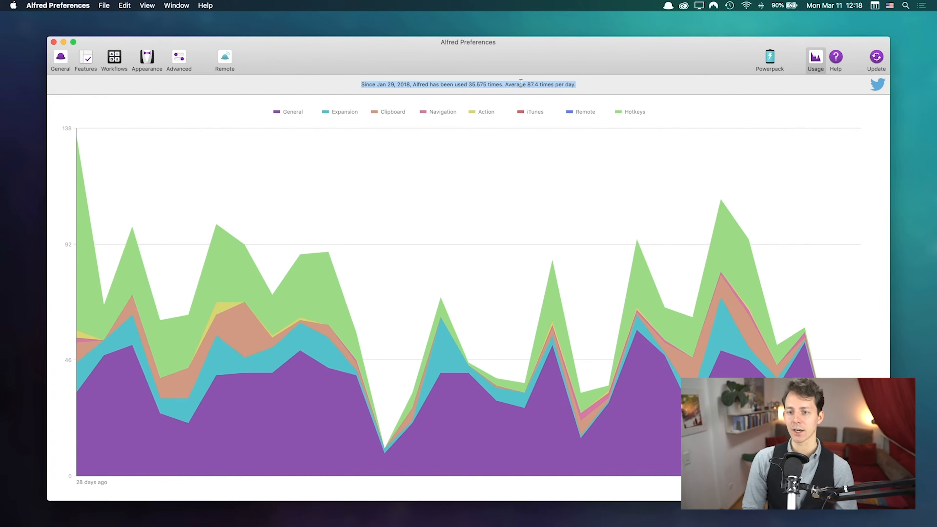
{"action": "double_click", "coordinate": [406, 85]}
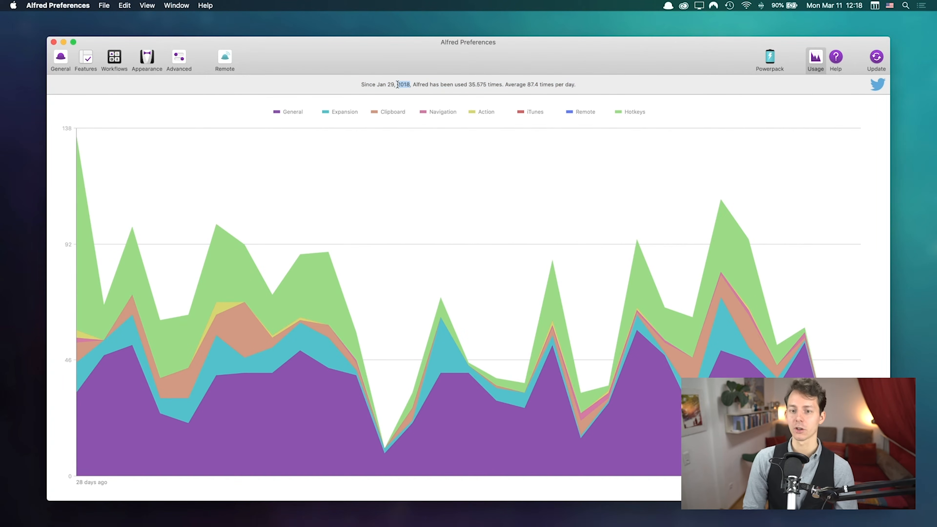
{"action": "left_click_drag", "start_coordinate": [469, 84], "coordinate": [501, 83]}
{"action": "left_click", "coordinate": [476, 84]}
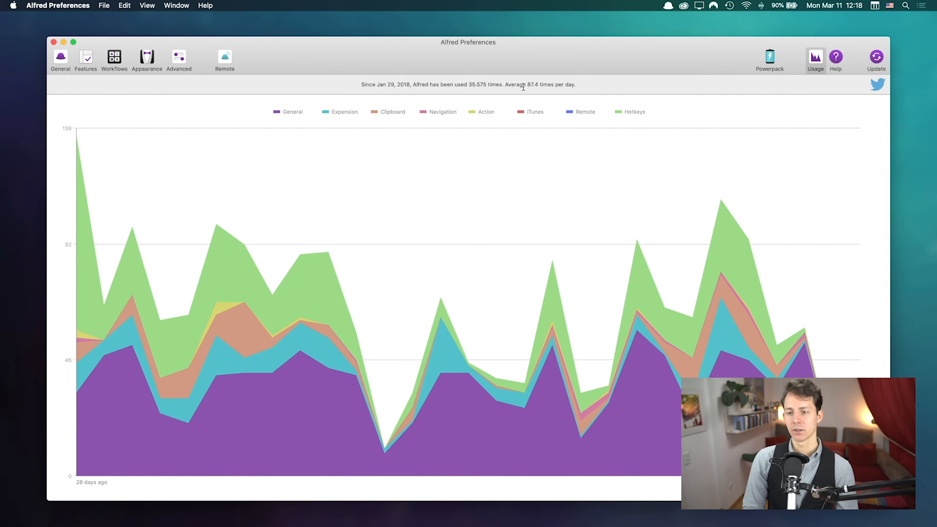
Step: Highlight the 87.4 average and the 35,575 total, then bring up the Help pane
{"action": "left_click_drag", "start_coordinate": [528, 84], "coordinate": [542, 84]}
{"action": "left_click", "coordinate": [592, 85]}
{"action": "double_click", "coordinate": [521, 81]}
{"action": "triple_click", "coordinate": [533, 81]}
{"action": "double_click", "coordinate": [533, 83]}
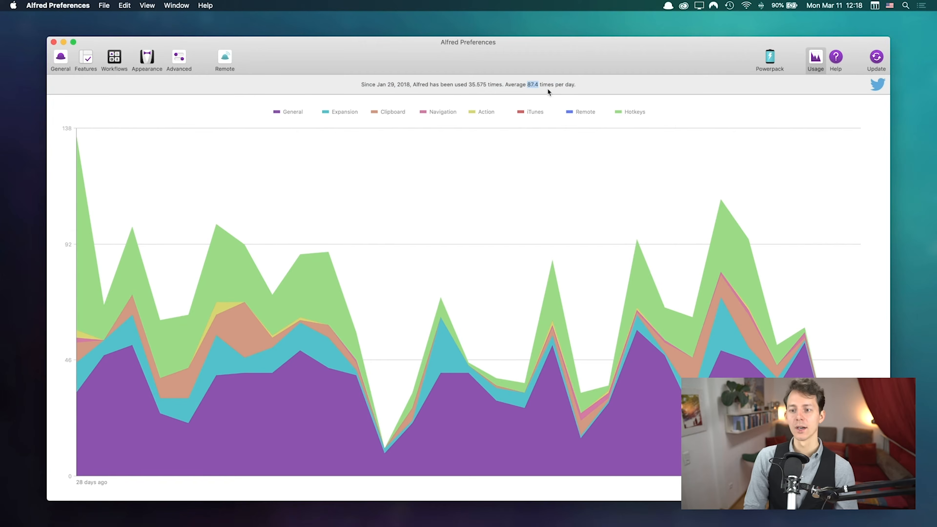
{"action": "triple_click", "coordinate": [530, 84]}
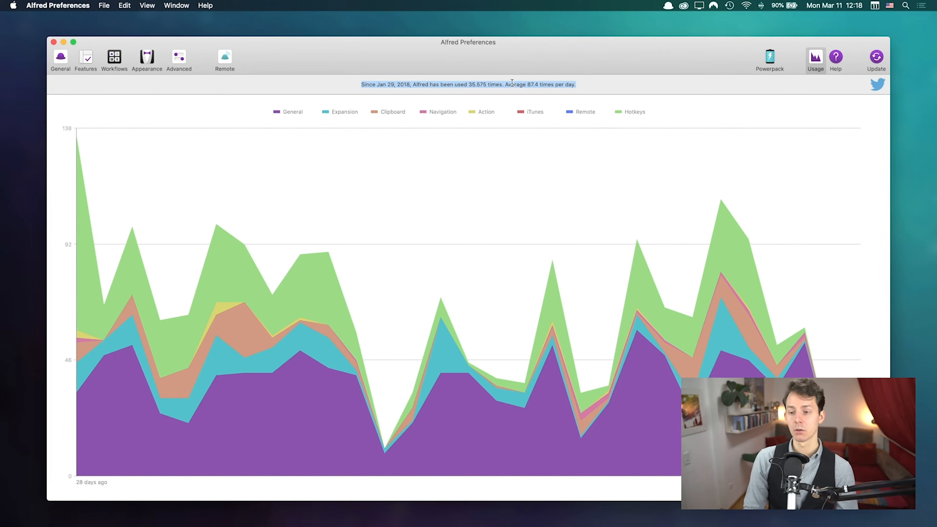
{"action": "double_click", "coordinate": [530, 84]}
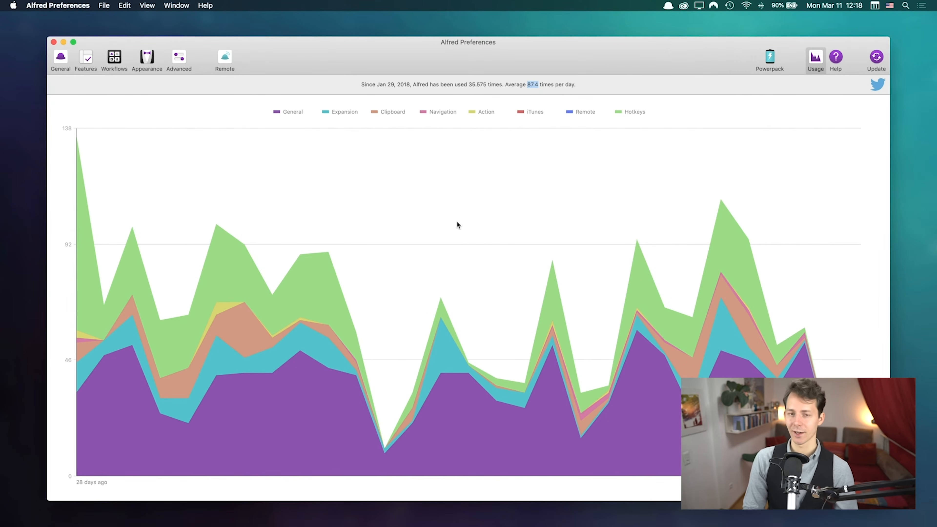
{"action": "left_click", "coordinate": [721, 82]}
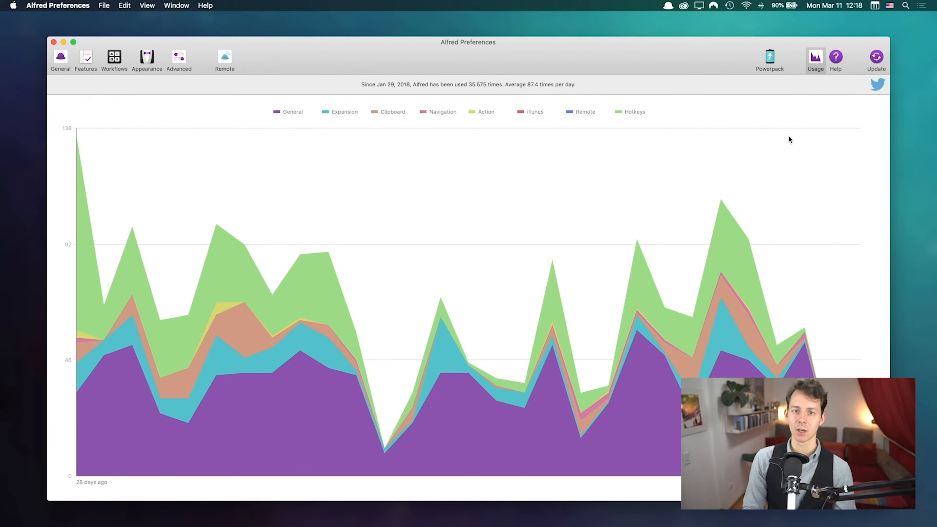
{"action": "double_click", "coordinate": [477, 85]}
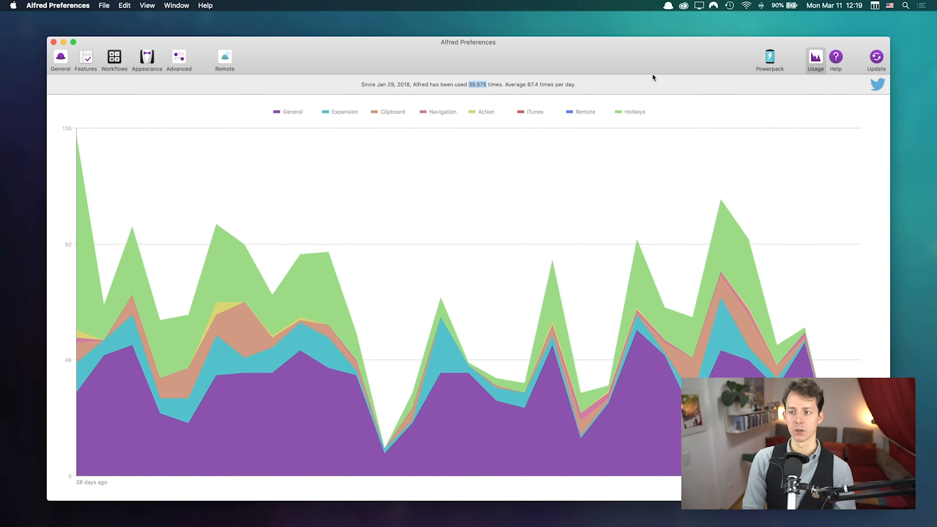
{"action": "left_click", "coordinate": [837, 59]}
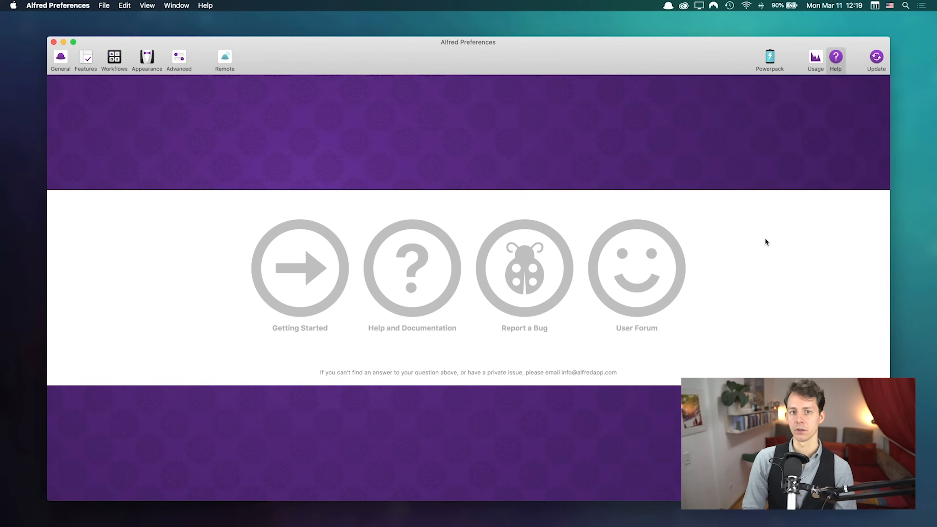
Step: Check the Update pane's change log and automatic update options, leaving them unchanged
{"action": "left_click", "coordinate": [876, 59]}
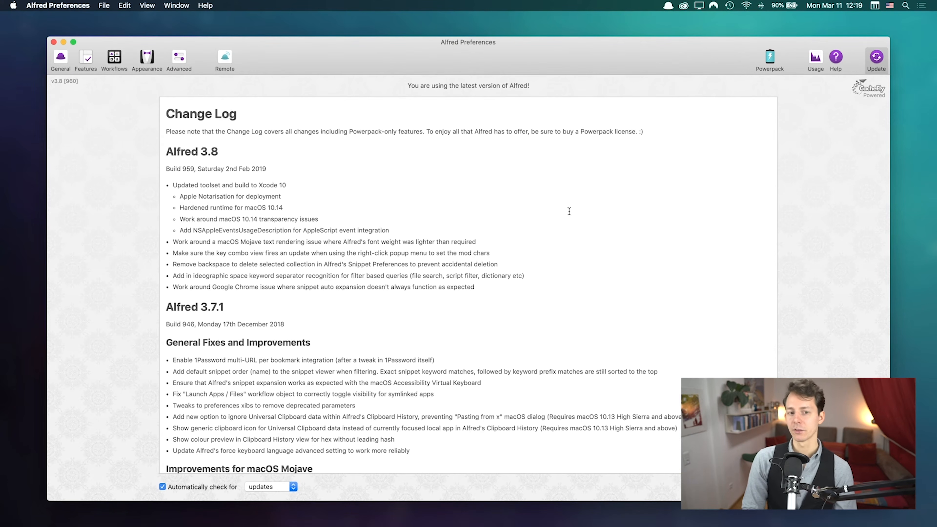
{"action": "left_click", "coordinate": [291, 487]}
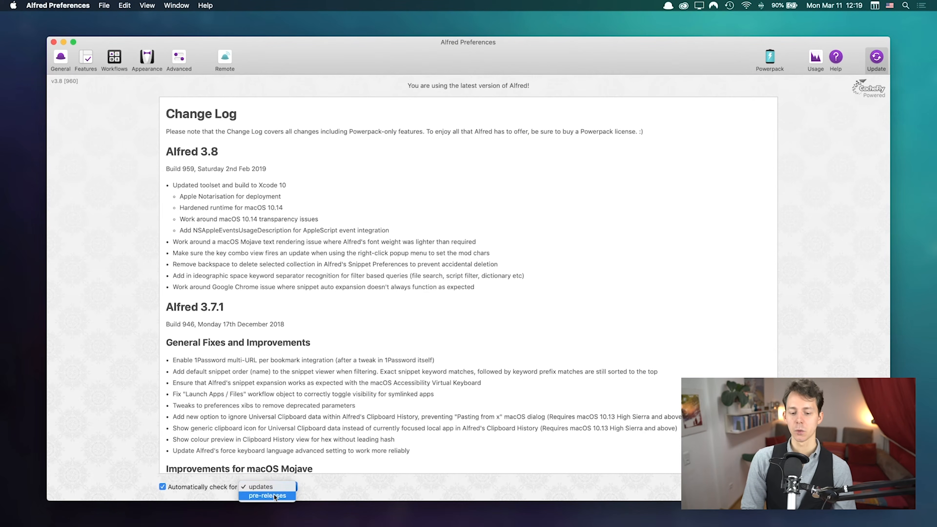
{"action": "left_click", "coordinate": [360, 486]}
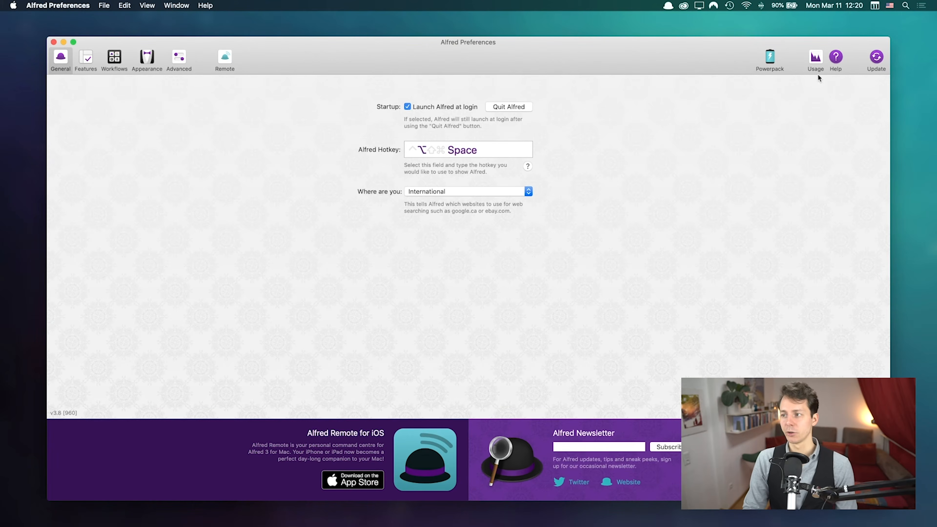
{"action": "left_click", "coordinate": [907, 8]}
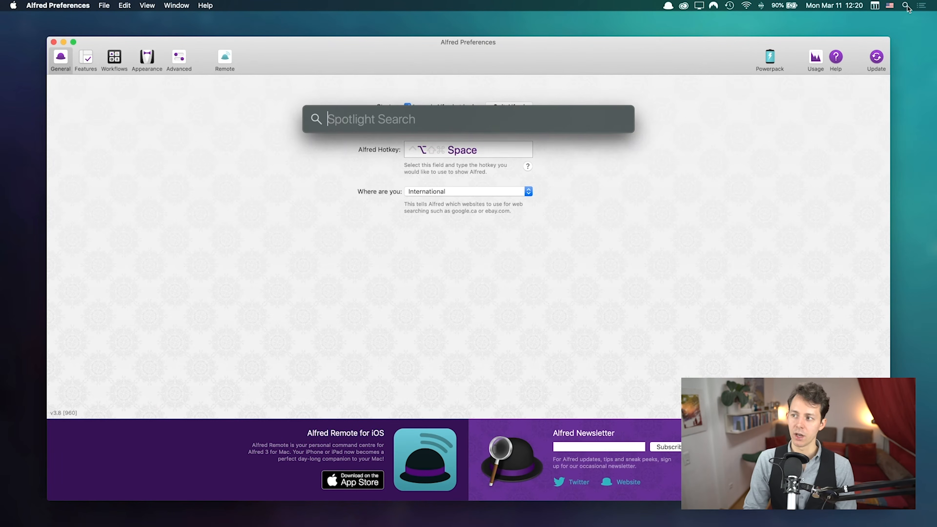
{"action": "left_click", "coordinate": [692, 168]}
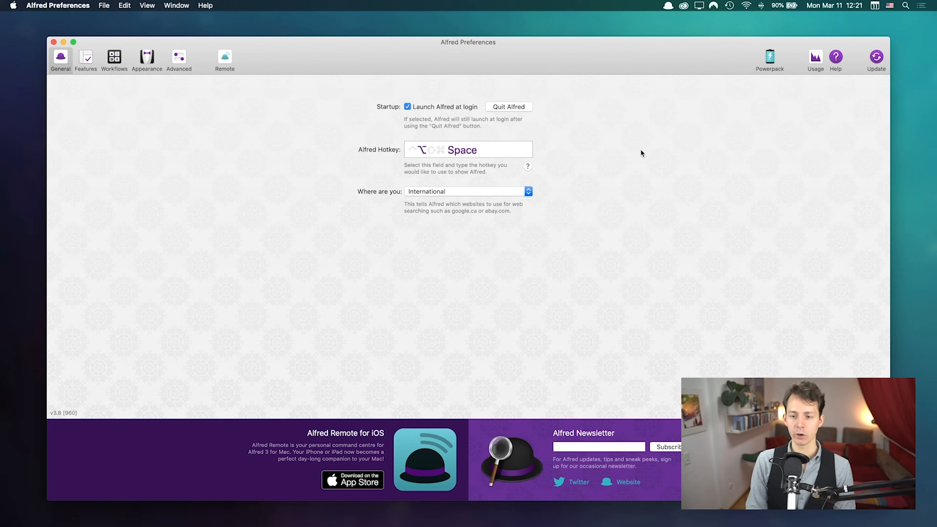
Step: Summon Alfred's empty search bar over the preferences with Alt+Space
{"action": "key", "text": "alt+space"}
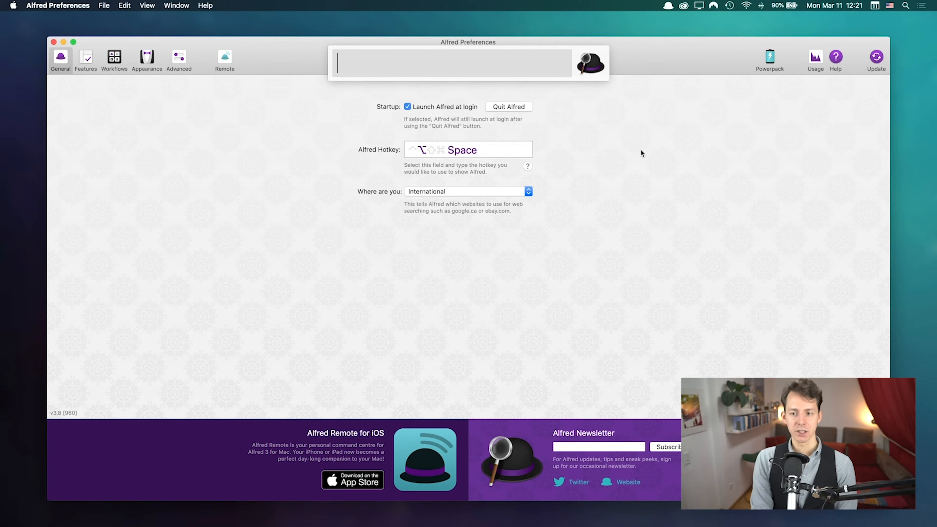
Step: Launch System Preferences from Alfred by searching 'sys', then quit it
{"action": "type", "text": "sys"}
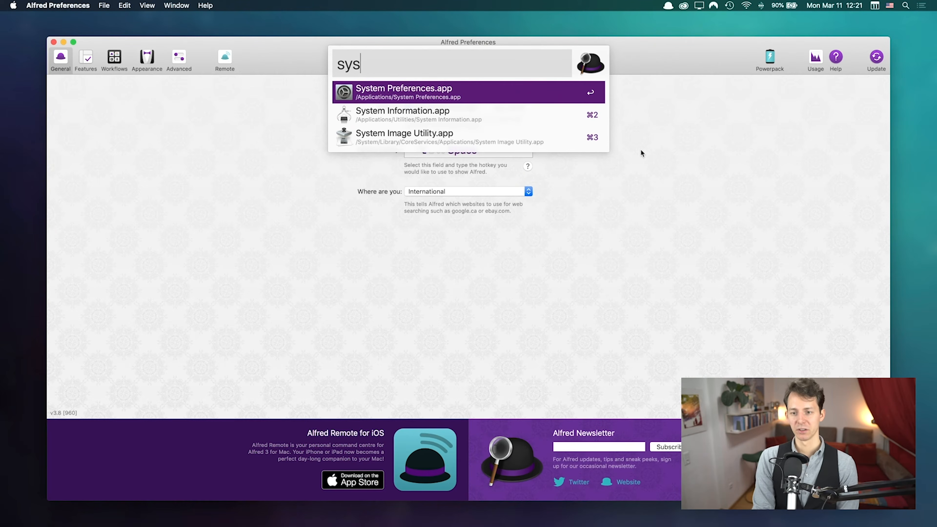
{"action": "key", "text": "Return"}
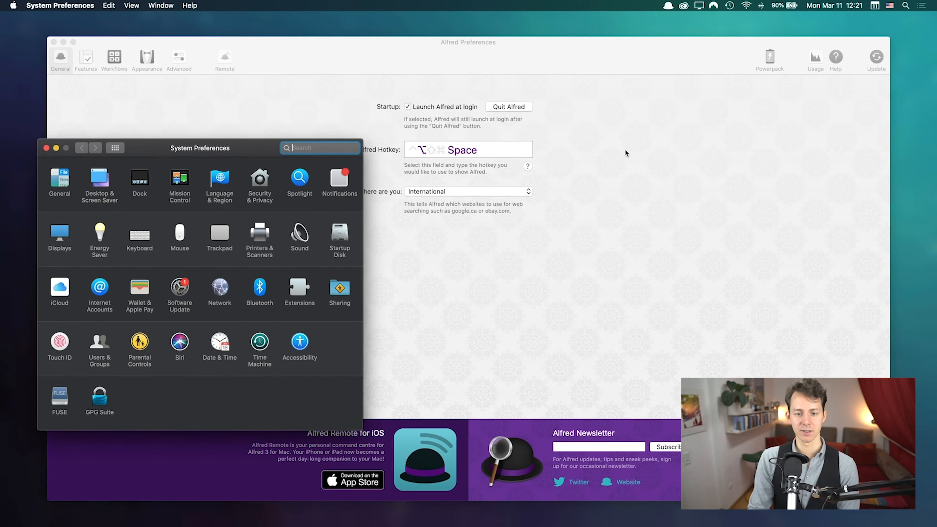
{"action": "left_click_drag", "start_coordinate": [251, 148], "coordinate": [450, 95]}
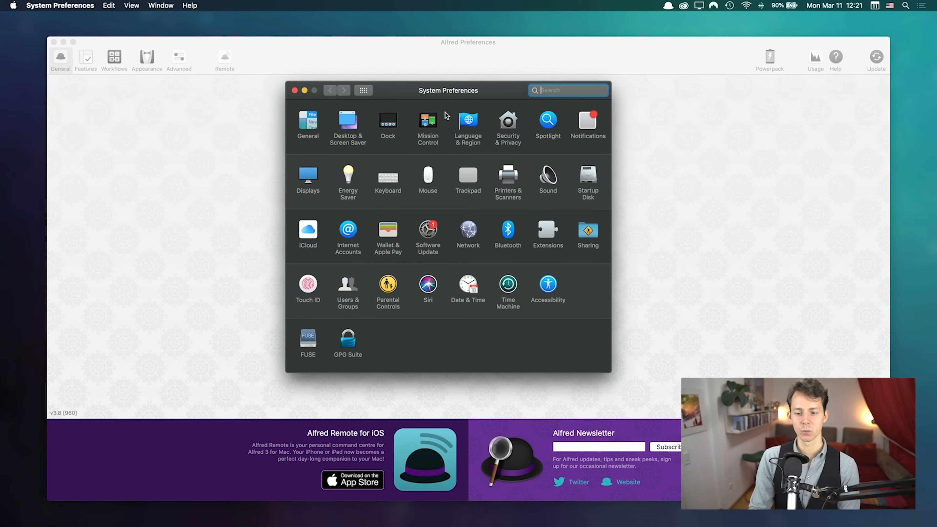
{"action": "key", "text": "super+q"}
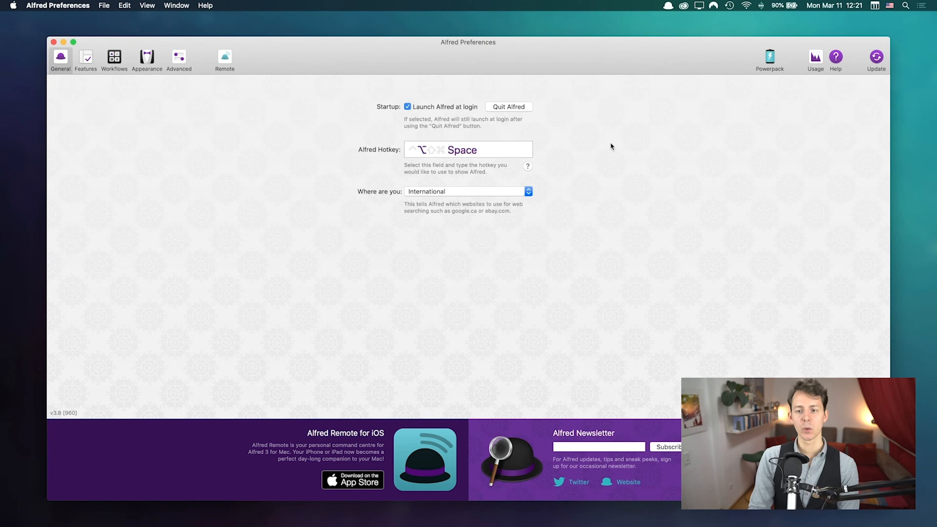
Step: Search Alfred for 'key' and open the Keyboard preference pane
{"action": "key", "text": "alt+space"}
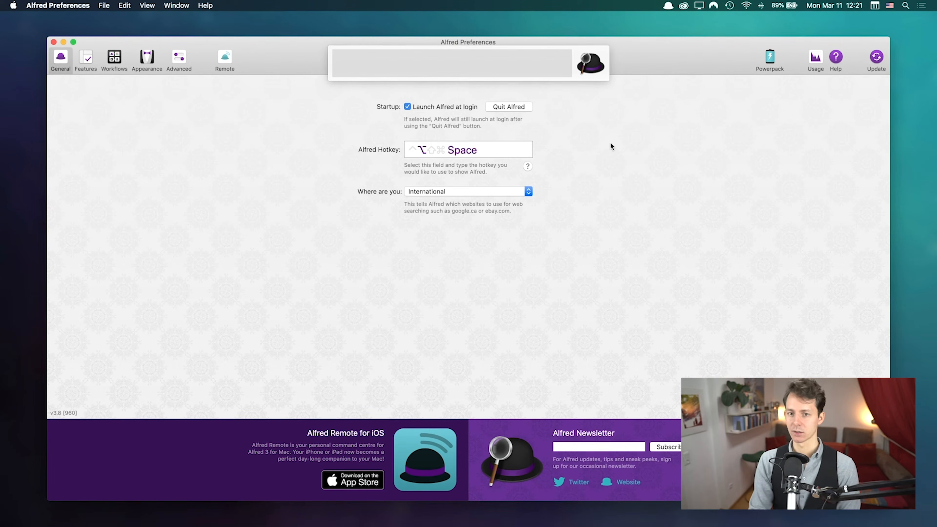
{"action": "type", "text": "leak"}
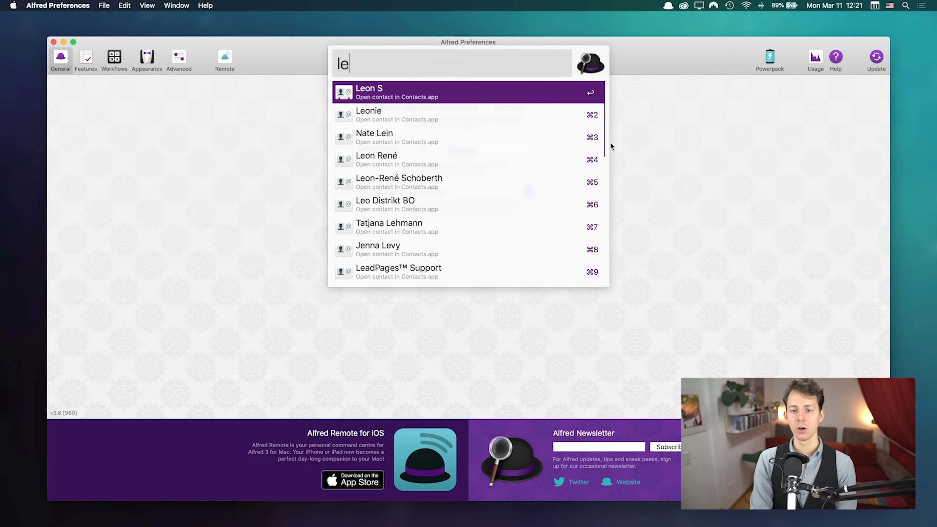
{"action": "key", "text": "super+a"}
{"action": "type", "text": "keyw"}
{"action": "key", "text": "BackSpace"}
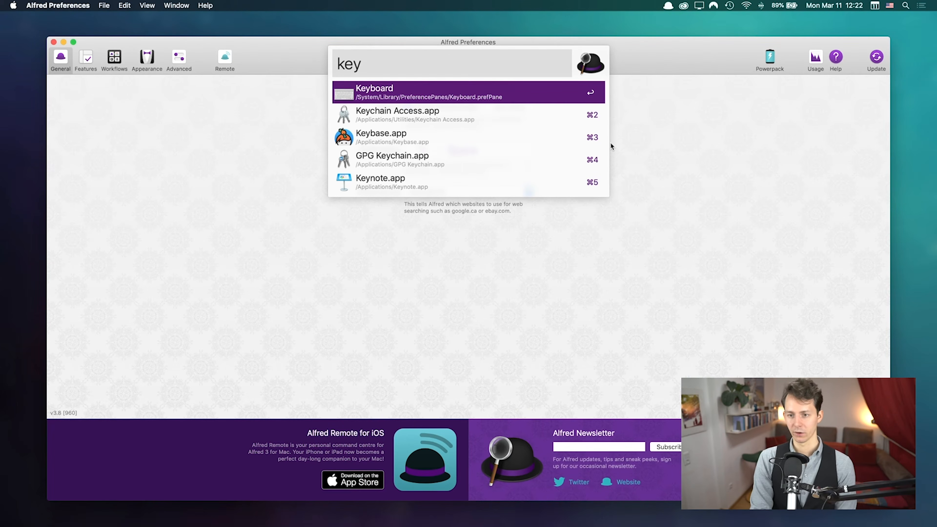
{"action": "key", "text": "Return"}
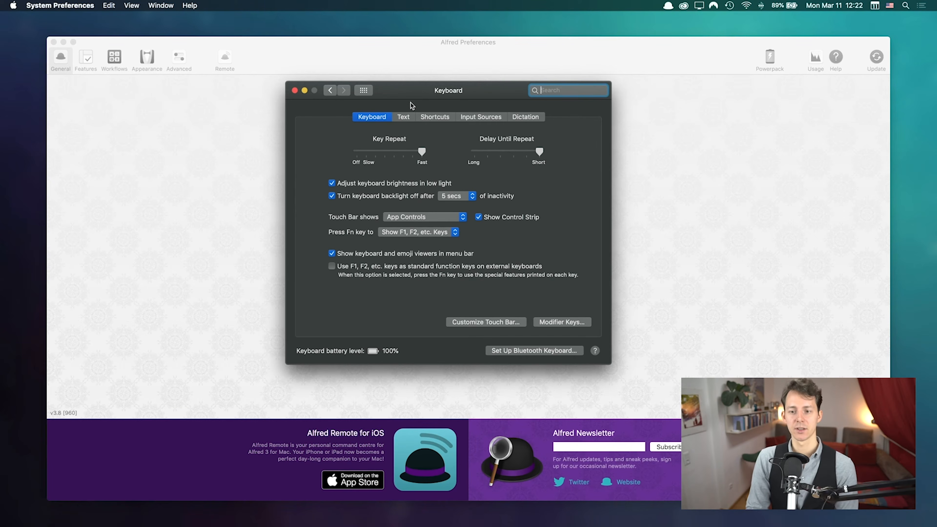
Step: Under Keyboard Shortcuts > Spotlight, re-enable Show Spotlight search and start editing its ⌘Space shortcut
{"action": "left_click", "coordinate": [437, 117]}
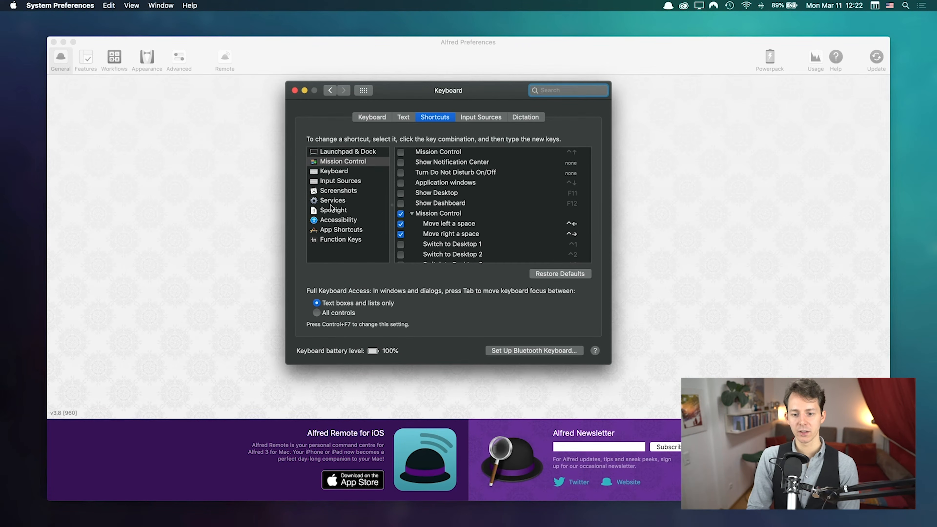
{"action": "left_click", "coordinate": [334, 211]}
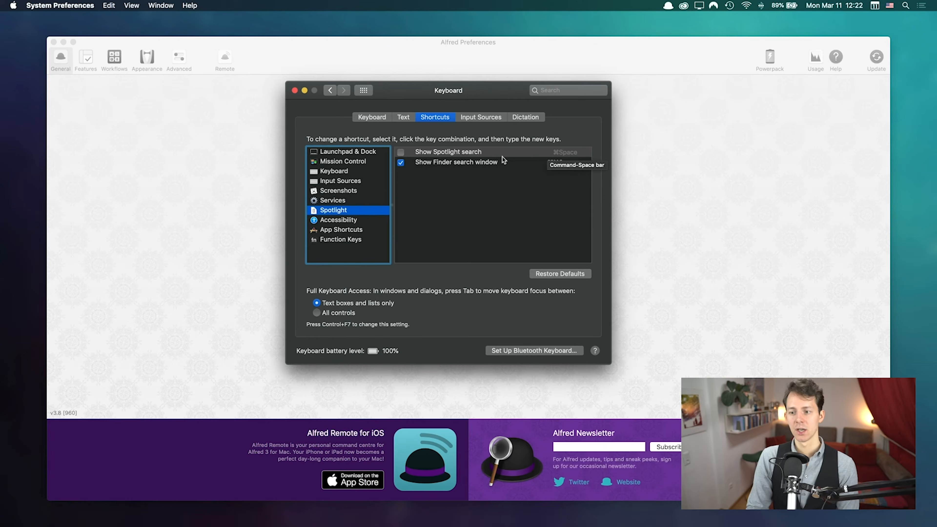
{"action": "left_click", "coordinate": [401, 152]}
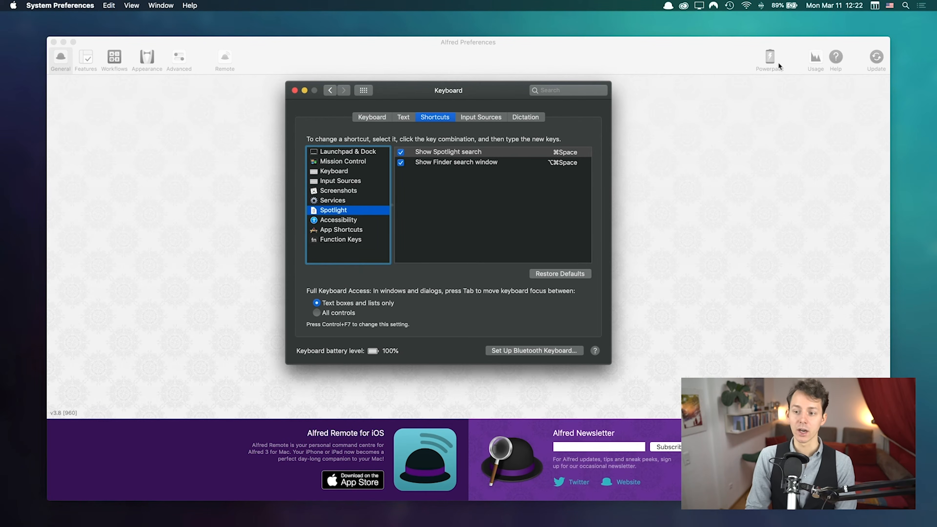
{"action": "double_click", "coordinate": [562, 152]}
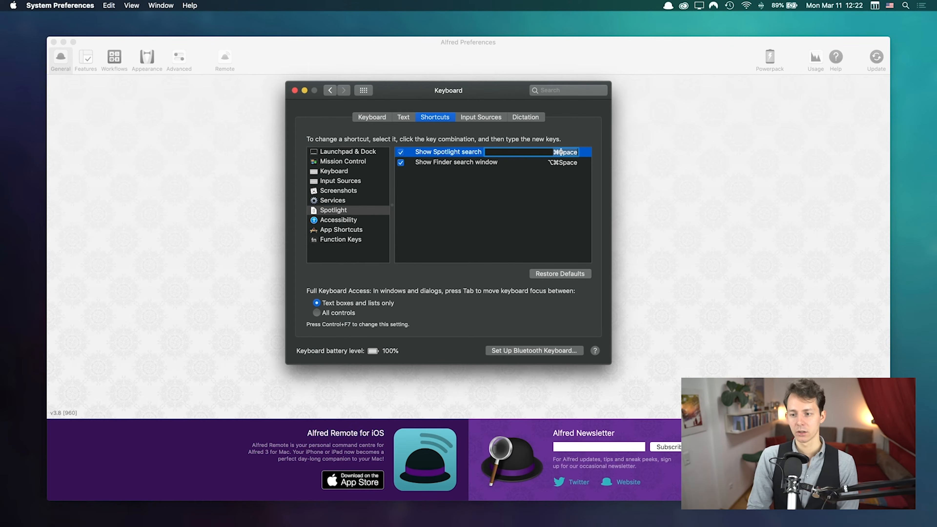
{"action": "key", "text": "alt+space"}
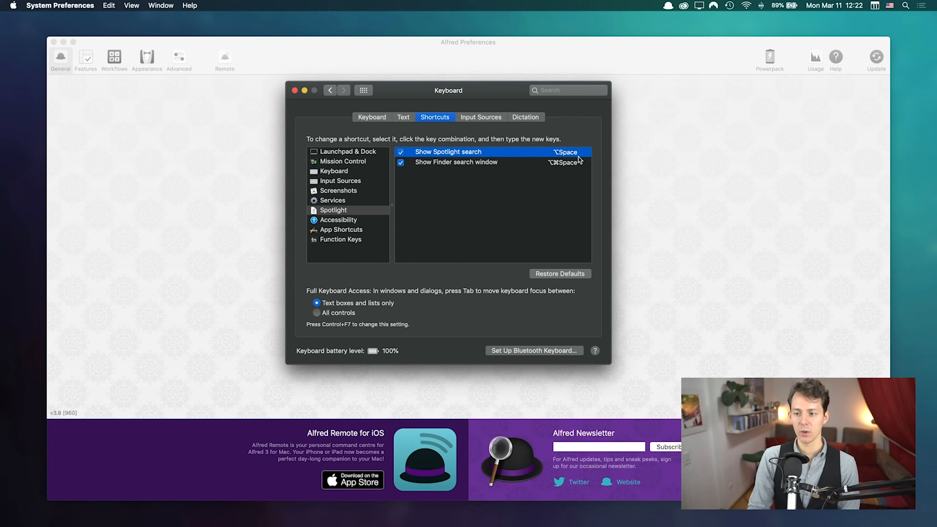
{"action": "left_click_drag", "start_coordinate": [476, 94], "coordinate": [748, 127]}
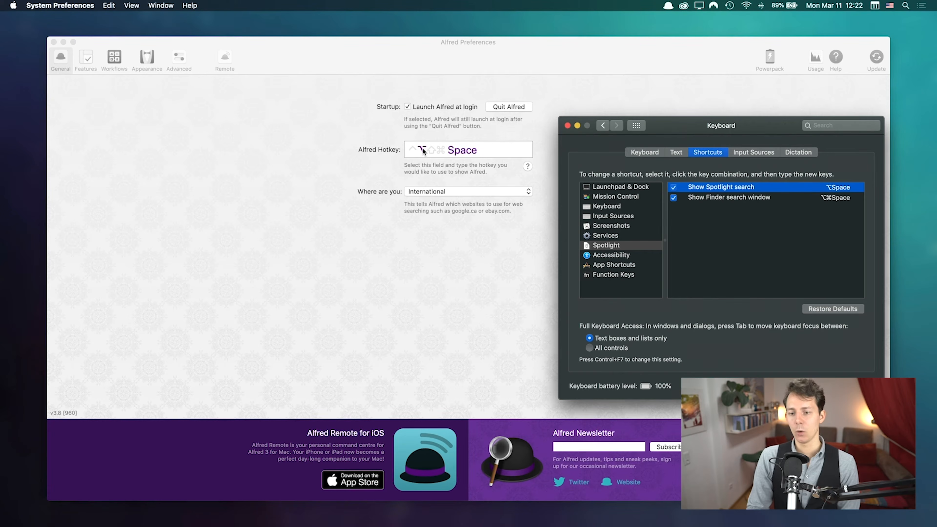
{"action": "key", "text": "alt+space"}
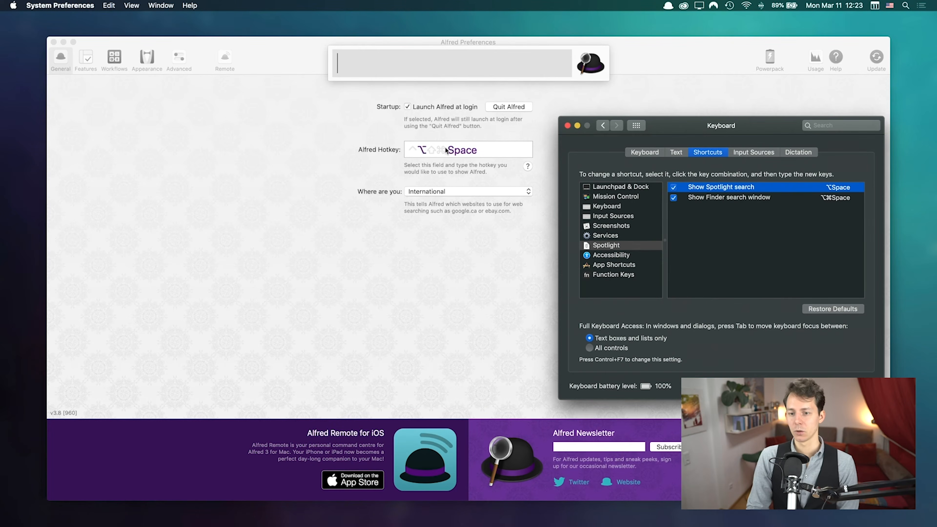
{"action": "key", "text": "alt+space"}
{"action": "key", "text": "alt+space"}
{"action": "key", "text": "alt+space"}
{"action": "key", "text": "alt+space"}
{"action": "key", "text": "alt+space"}
{"action": "key", "text": "alt+space"}
{"action": "key", "text": "alt+space"}
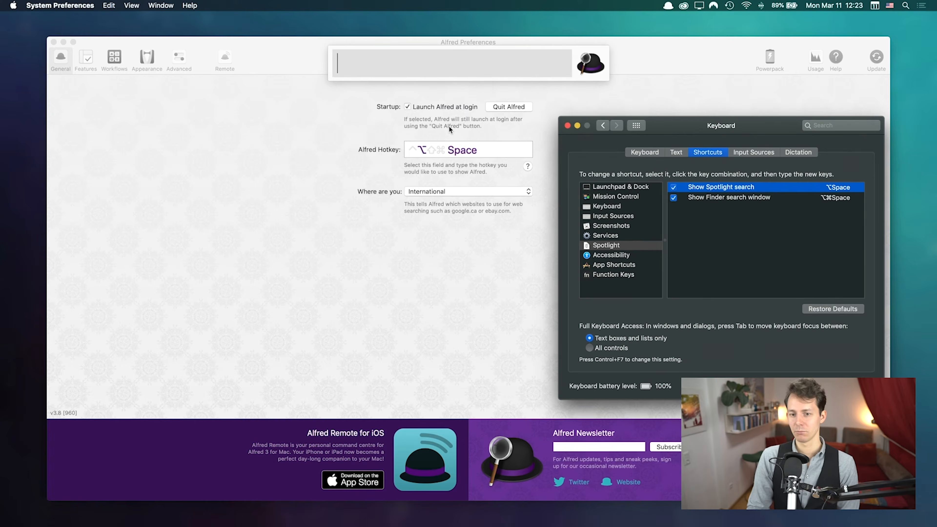
{"action": "key", "text": "alt+space"}
{"action": "key", "text": "alt+space"}
{"action": "key", "text": "alt+space"}
{"action": "key", "text": "alt+space"}
{"action": "key", "text": "alt+space"}
{"action": "key", "text": "alt+space"}
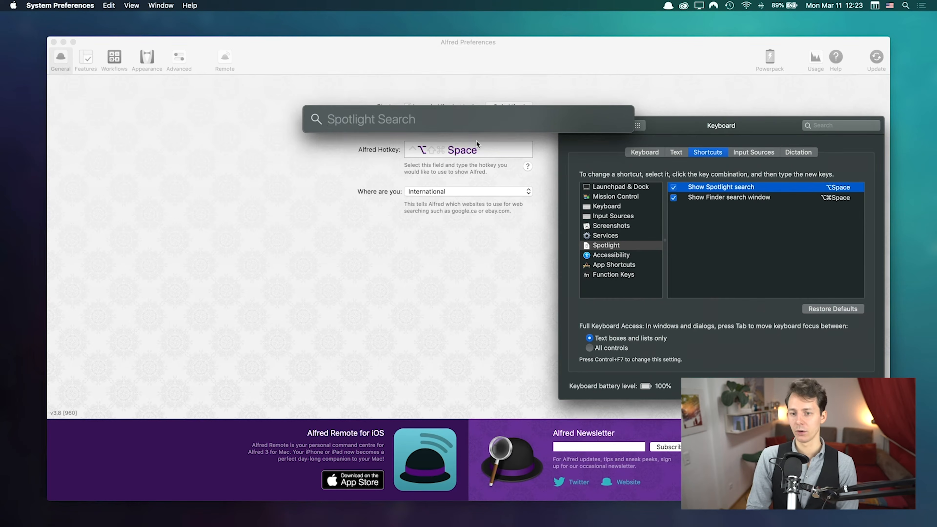
{"action": "key", "text": "alt+space"}
{"action": "left_click_drag", "start_coordinate": [692, 122], "coordinate": [669, 120]}
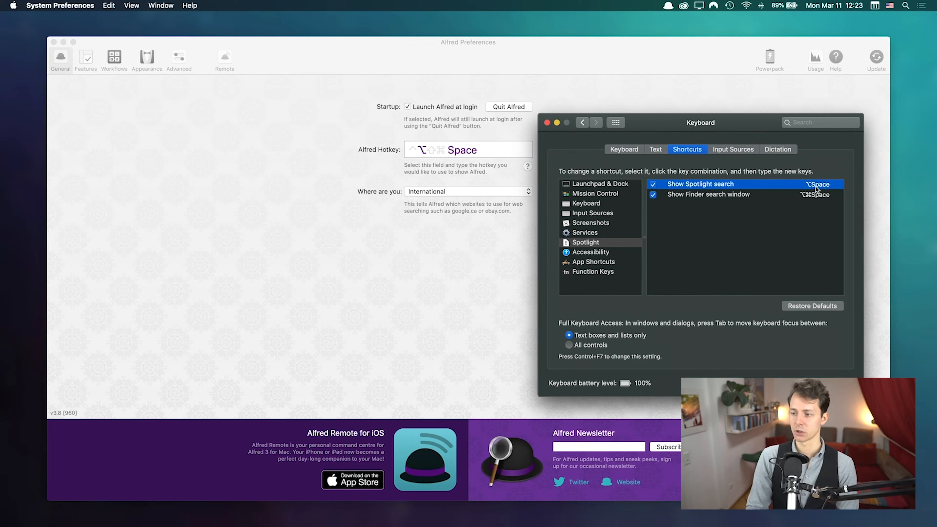
Step: Record Command-Space in Alfred's hotkey field
{"action": "left_click", "coordinate": [409, 155]}
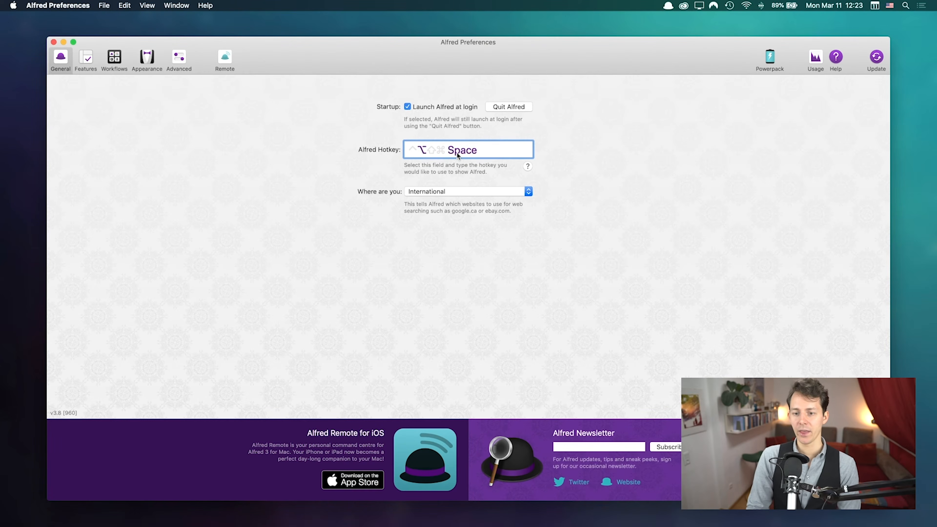
{"action": "left_click", "coordinate": [637, 154]}
{"action": "left_click", "coordinate": [492, 152]}
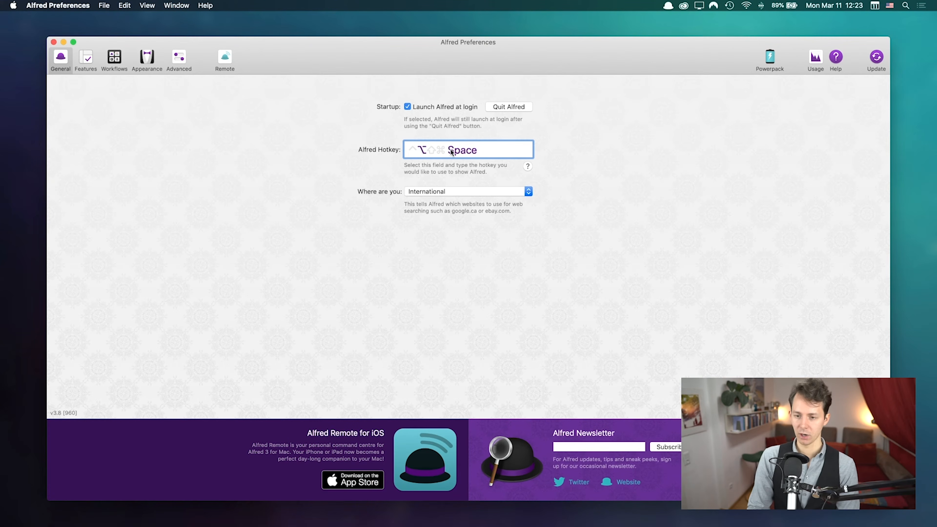
{"action": "key", "text": "super+space"}
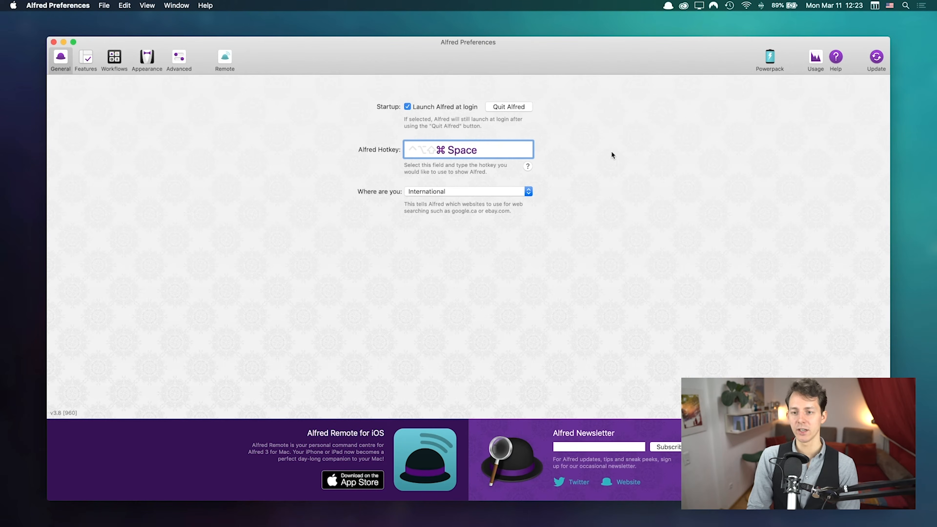
Step: Test that Command-Space opens Alfred, dismiss it, and return to the Keyboard shortcuts
{"action": "key", "text": "super+space"}
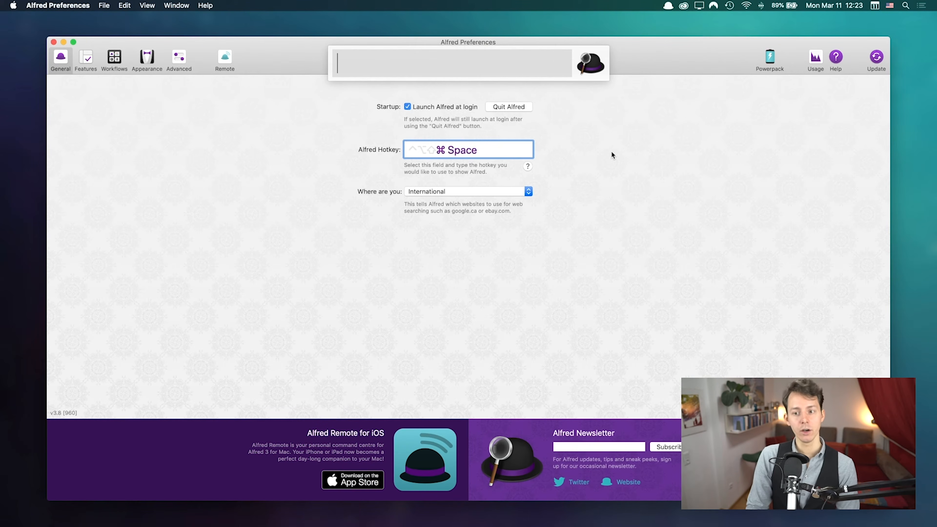
{"action": "key", "text": "Escape"}
{"action": "key", "text": "super+space"}
{"action": "key", "text": "super+space"}
{"action": "key", "text": "super+space"}
{"action": "key", "text": "super+space"}
{"action": "key", "text": "super+space"}
{"action": "key", "text": "super+space"}
{"action": "key", "text": "super+space"}
{"action": "key", "text": "super+space"}
{"action": "key", "text": "super+space"}
{"action": "key", "text": "super+space"}
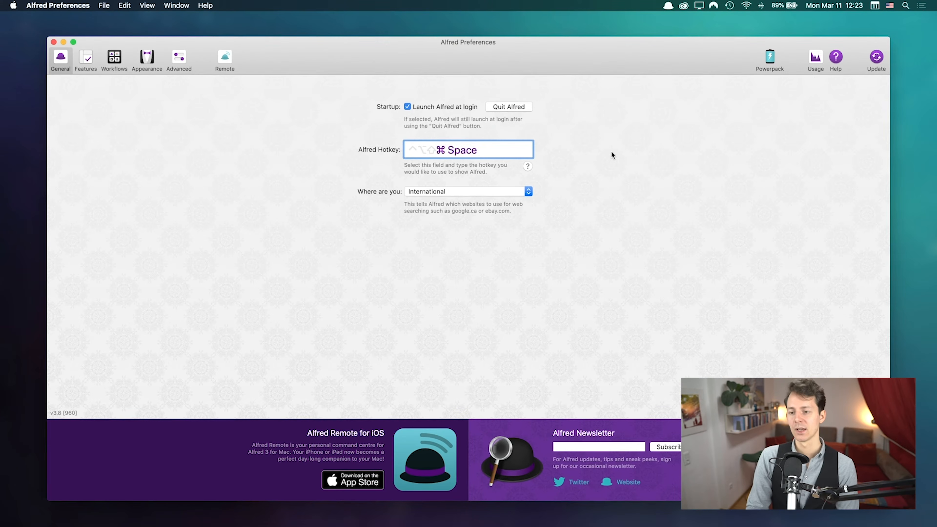
{"action": "key", "text": "ctrl+Up"}
Step: Uncheck Show Spotlight search, confirm the menu-bar Spotlight icon still works, then close System Preferences
{"action": "left_click", "coordinate": [832, 152]}
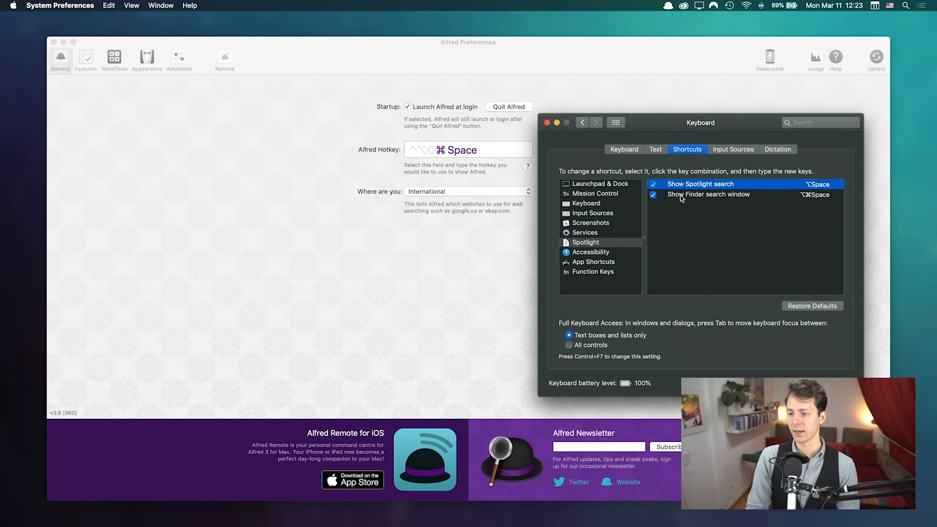
{"action": "left_click", "coordinate": [653, 185]}
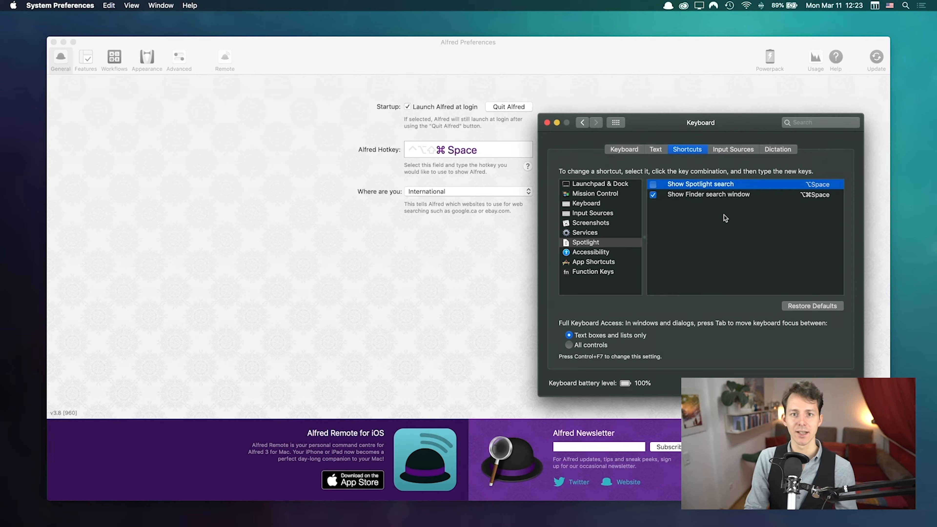
{"action": "left_click", "coordinate": [905, 5]}
{"action": "left_click", "coordinate": [905, 5]}
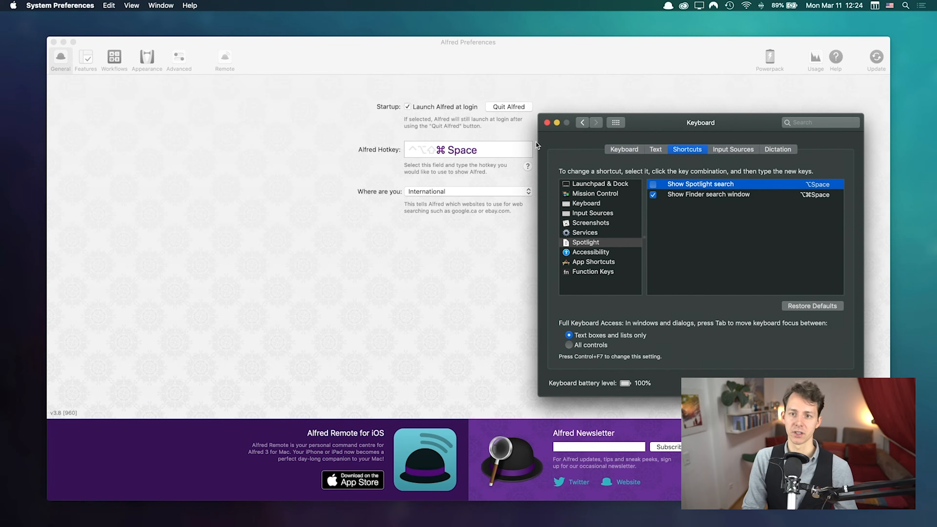
{"action": "left_click", "coordinate": [548, 123]}
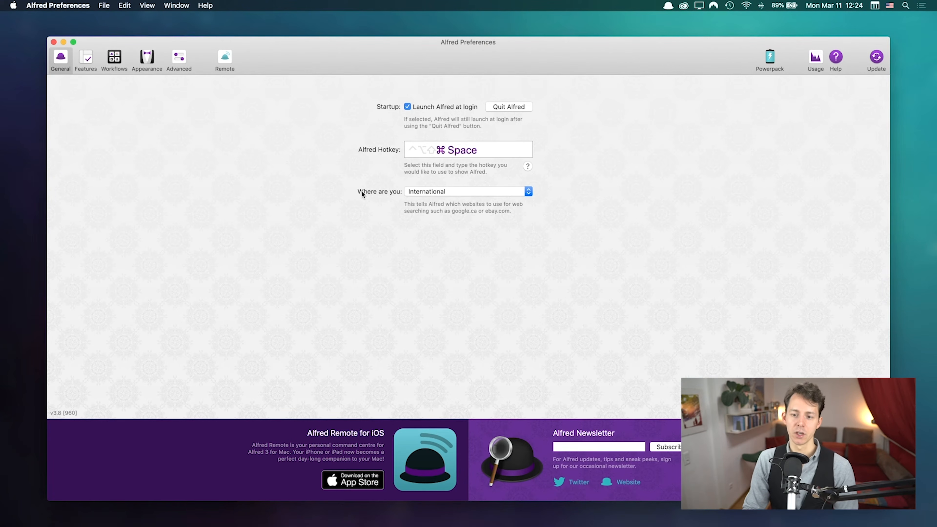
{"action": "left_click", "coordinate": [451, 192]}
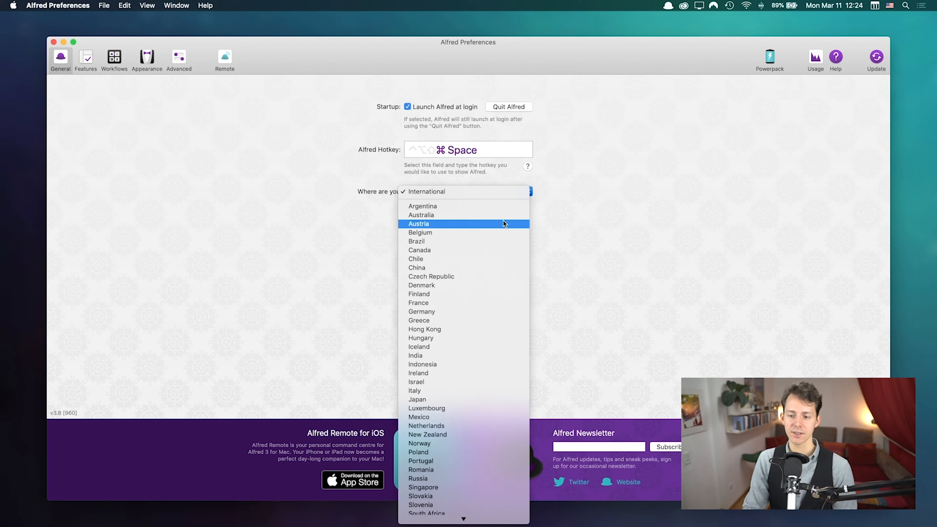
{"action": "left_click", "coordinate": [620, 233]}
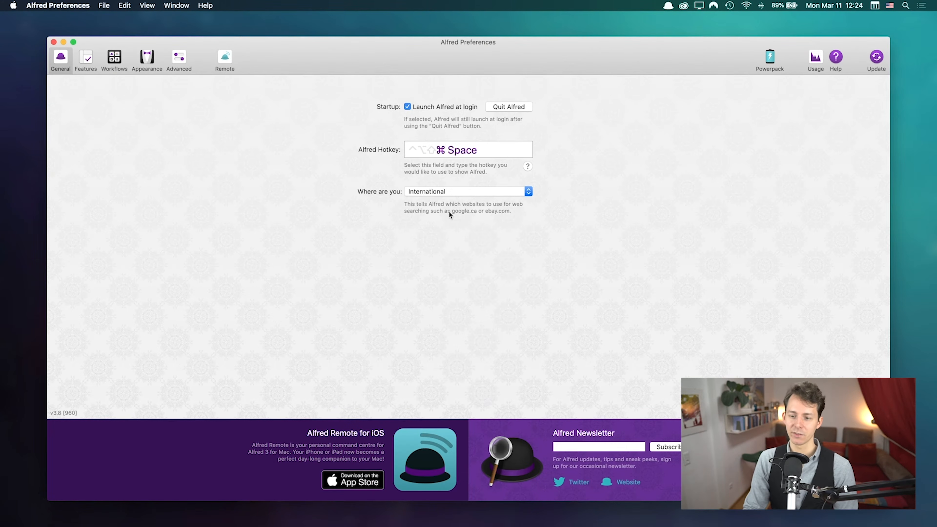
{"action": "left_click", "coordinate": [465, 194]}
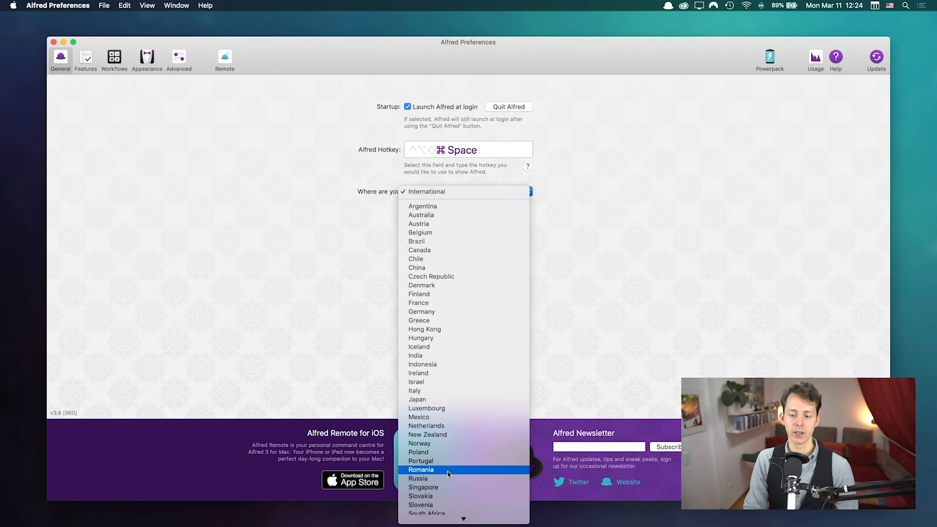
{"action": "scroll", "coordinate": [461, 336], "scroll_direction": "down", "scroll_amount": 3}
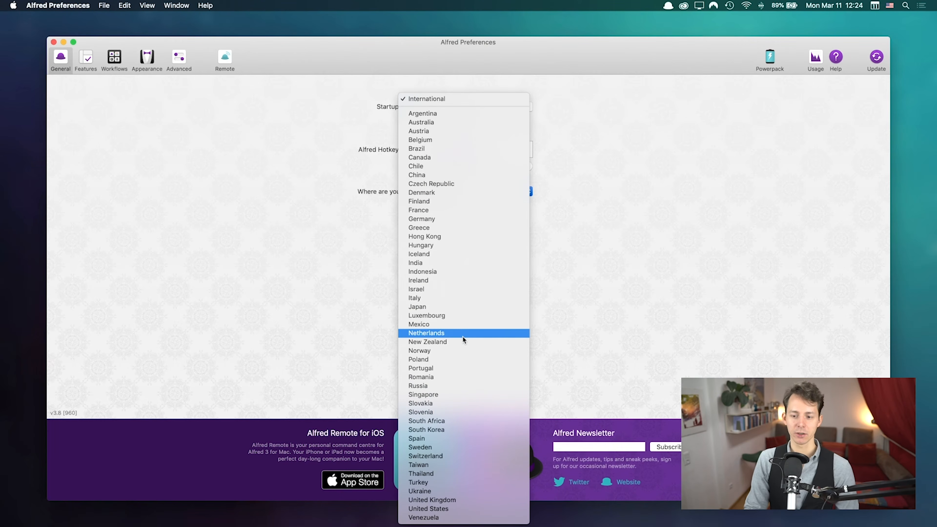
{"action": "left_click", "coordinate": [456, 217]}
{"action": "left_click", "coordinate": [439, 191]}
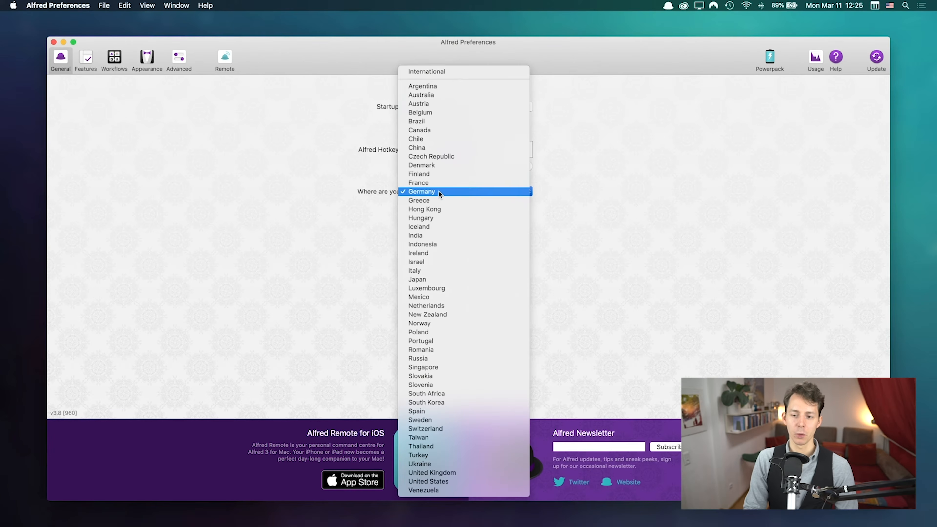
{"action": "left_click", "coordinate": [420, 72]}
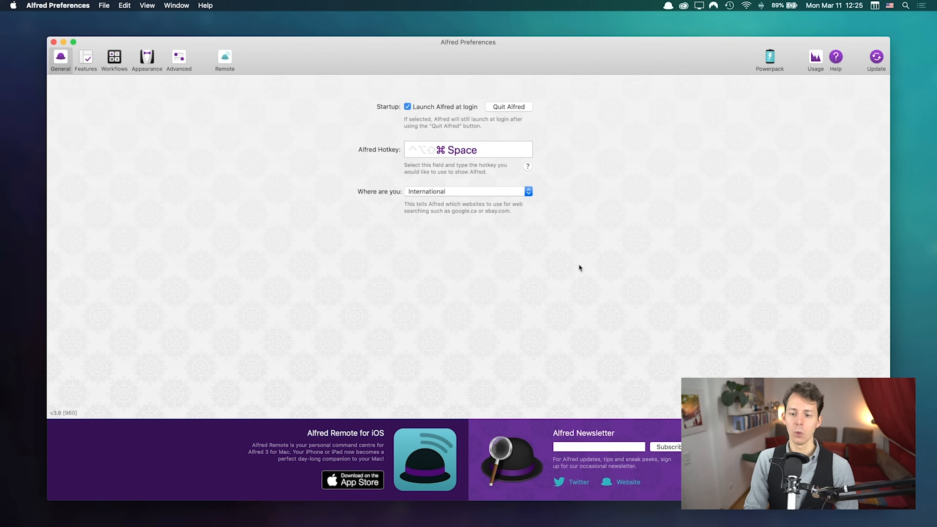
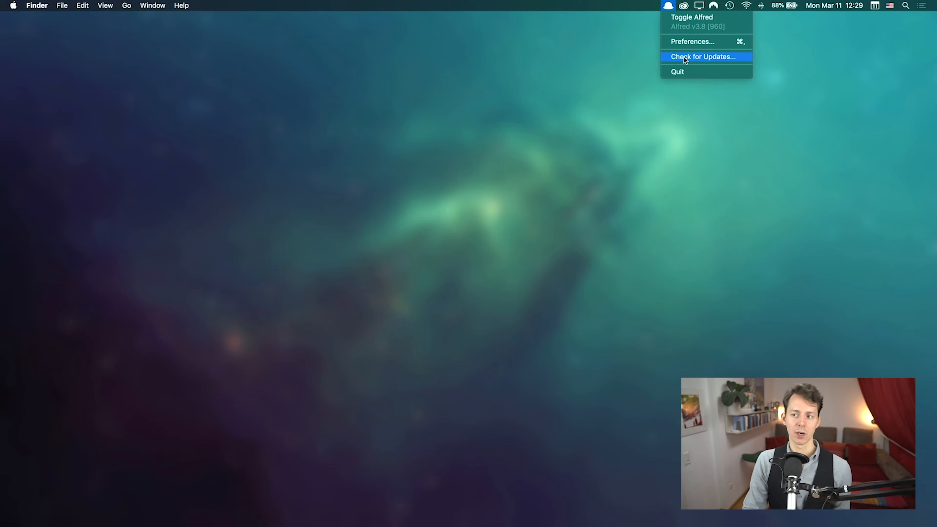
Step: Toggle the Alfred launcher open and closed several times with the hotkey, then open Alfred Preferences
{"action": "left_click", "coordinate": [679, 19]}
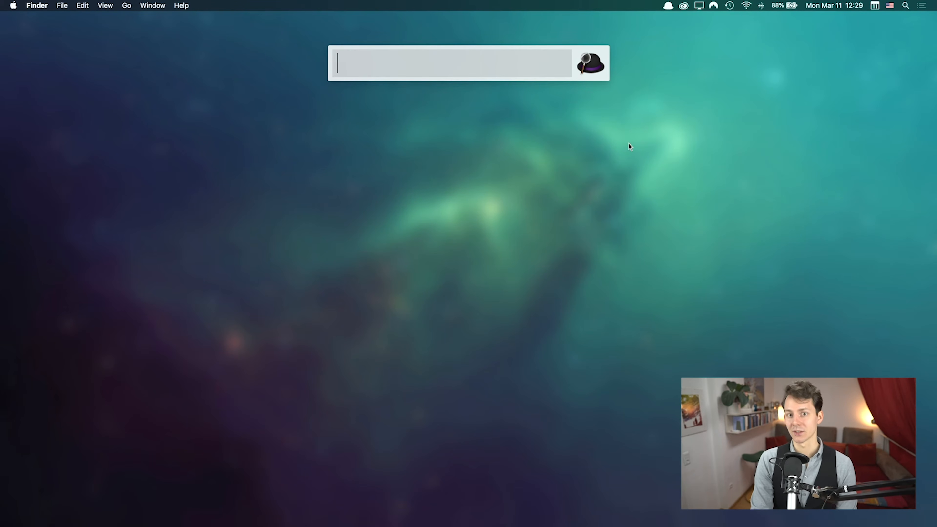
{"action": "key", "text": "Escape"}
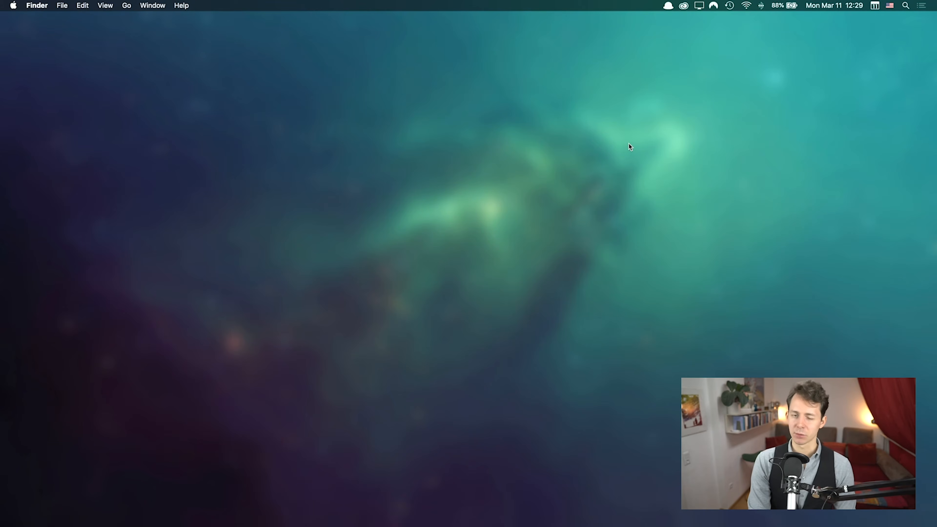
{"action": "key", "text": "alt+space"}
{"action": "key", "text": "Escape"}
{"action": "key", "text": "alt+space"}
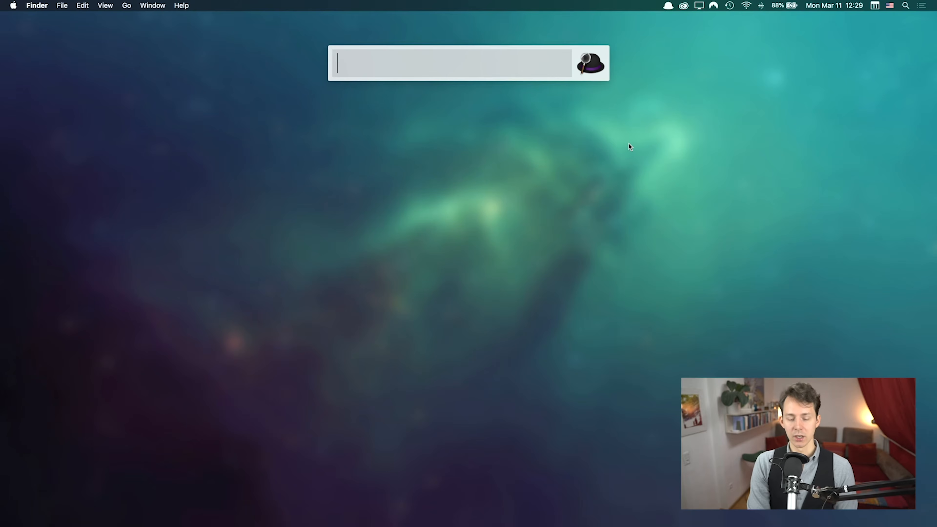
{"action": "key", "text": "Escape"}
{"action": "key", "text": "alt+space"}
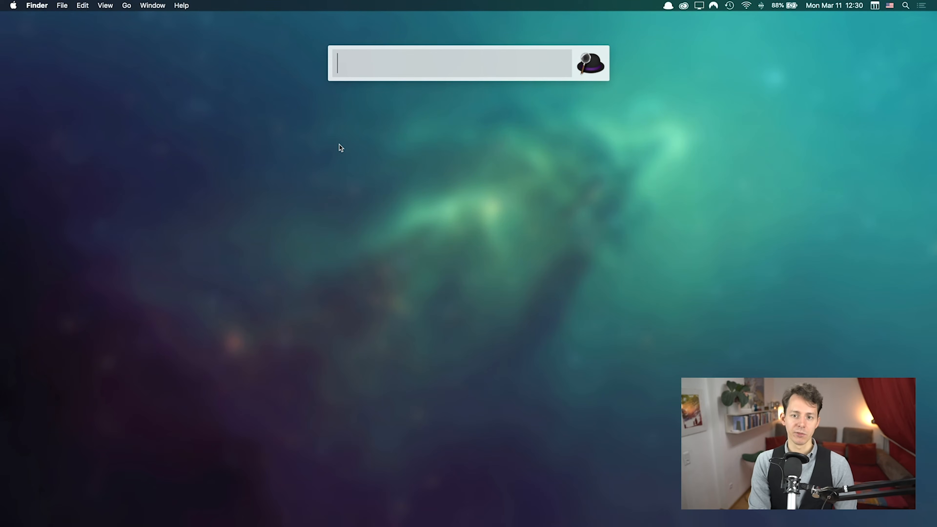
{"action": "key", "text": "super+comma"}
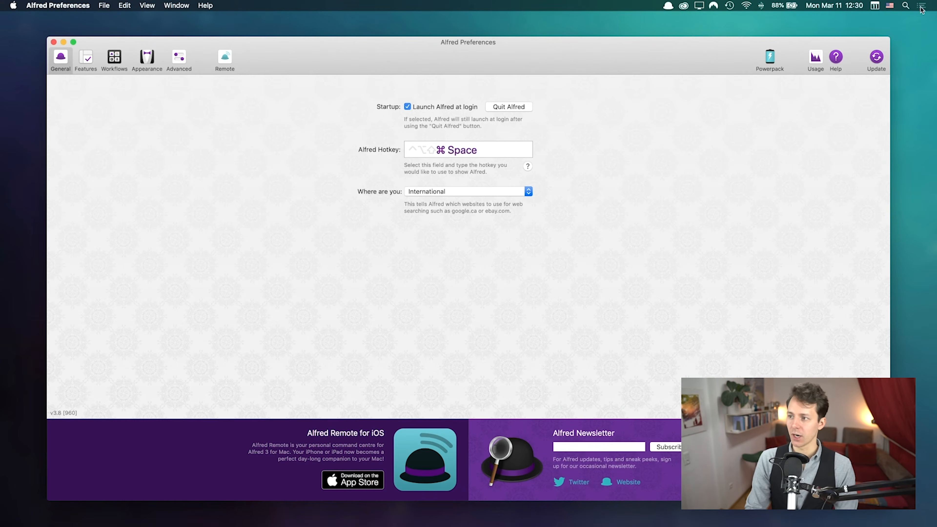
Step: Search Spotlight for 'alfr' and close it, then summon Alfred in file-search mode
{"action": "left_click", "coordinate": [903, 4]}
{"action": "left_click", "coordinate": [736, 113]}
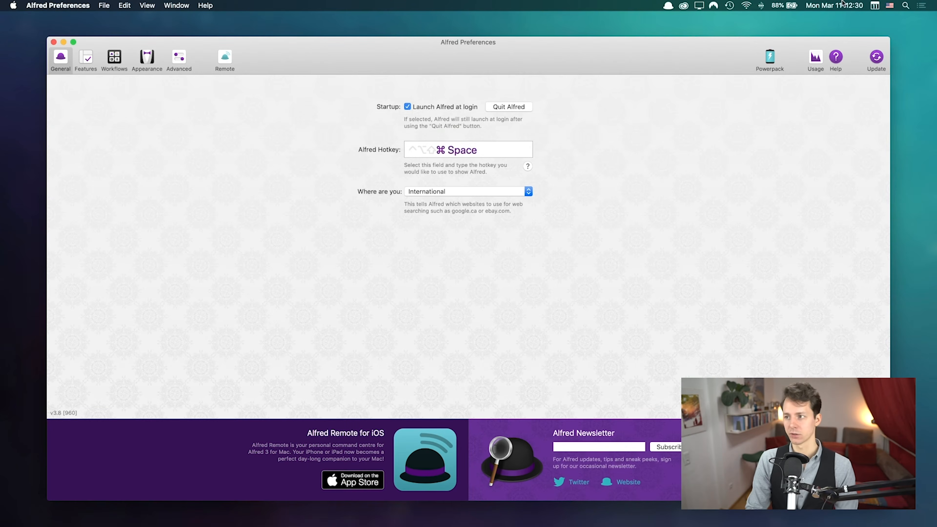
{"action": "key", "text": "super+space"}
{"action": "type", "text": "alfr"}
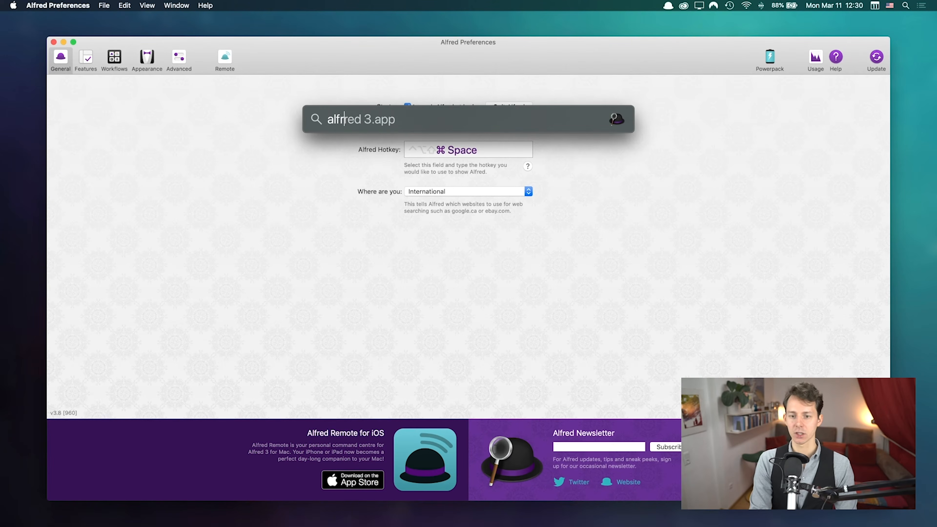
{"action": "key", "text": "Escape"}
{"action": "key", "text": "Escape"}
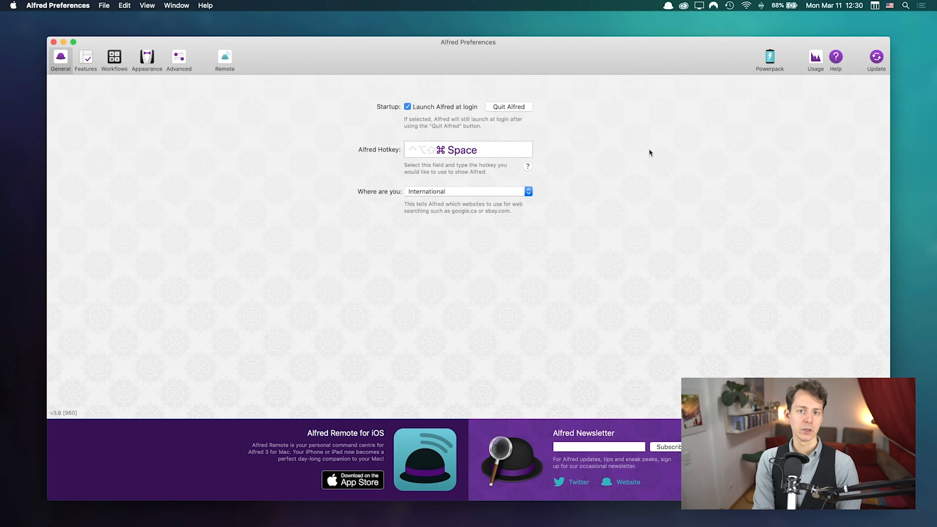
{"action": "key", "text": "super+space"}
{"action": "key", "text": "space"}
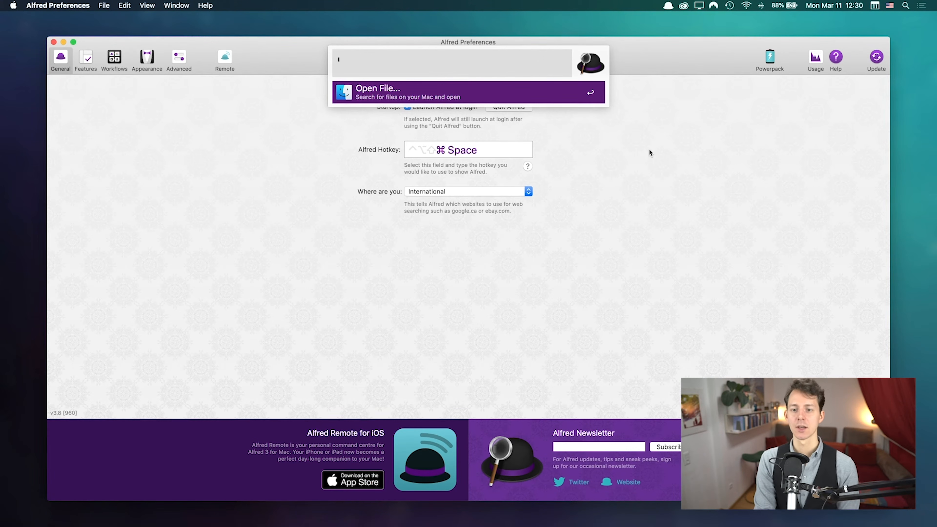
Step: Search 'alfred' and reveal Alfred 3.app in its Applications folder in Finder
{"action": "type", "text": "alfred"}
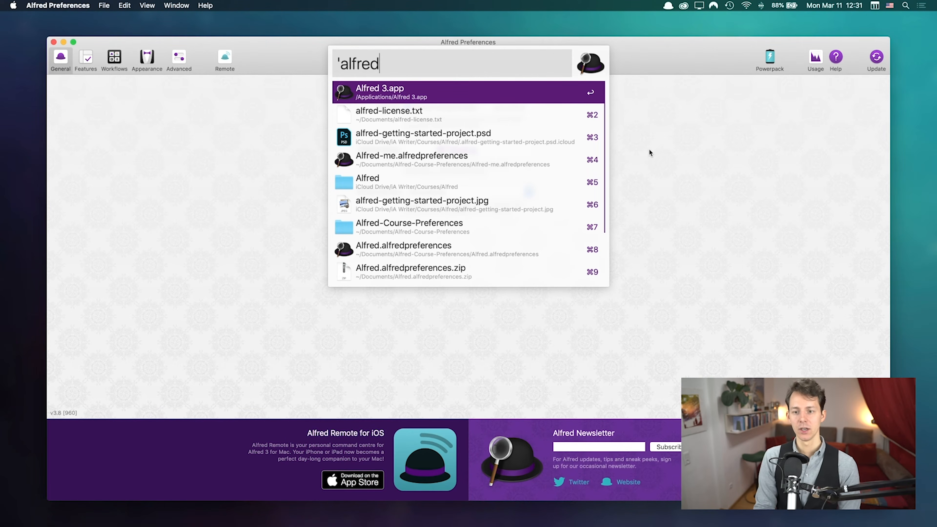
{"action": "key", "text": "super"}
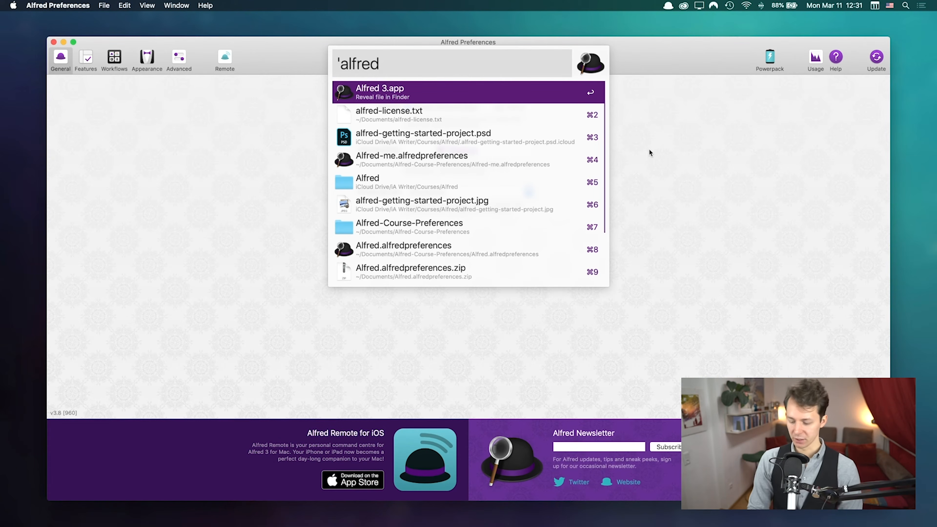
{"action": "key", "text": "super+Return"}
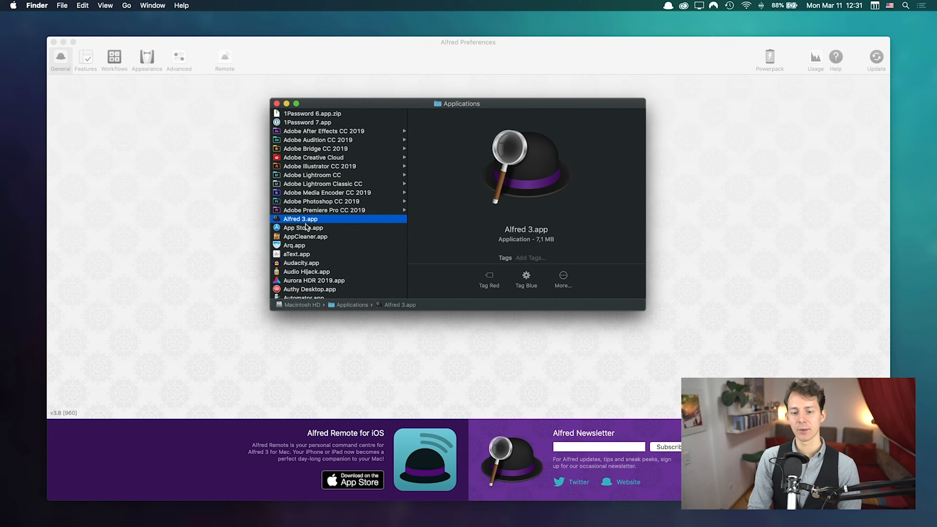
{"action": "left_click_drag", "start_coordinate": [516, 106], "coordinate": [419, 103]}
Step: Quit Alfred, relaunch Alfred 3.app, and close the Applications window
{"action": "left_click", "coordinate": [602, 123]}
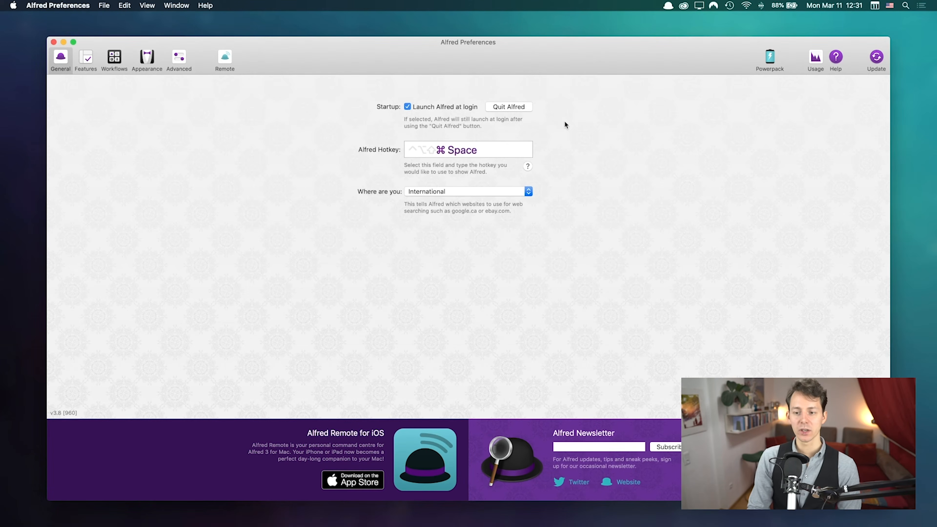
{"action": "left_click", "coordinate": [515, 107]}
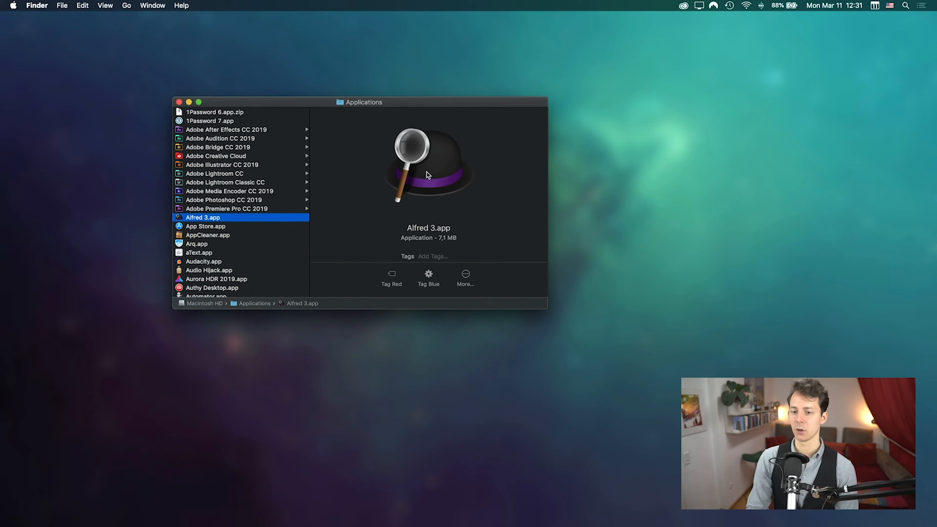
{"action": "double_click", "coordinate": [207, 218]}
{"action": "left_click", "coordinate": [178, 102]}
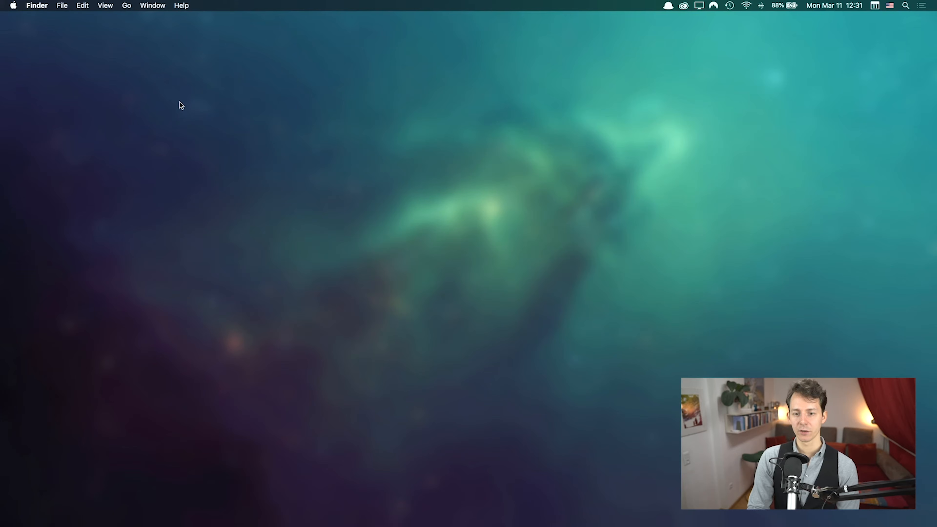
Step: Bring up the empty Alfred launcher bar with the hotkey
{"action": "key", "text": "alt+space"}
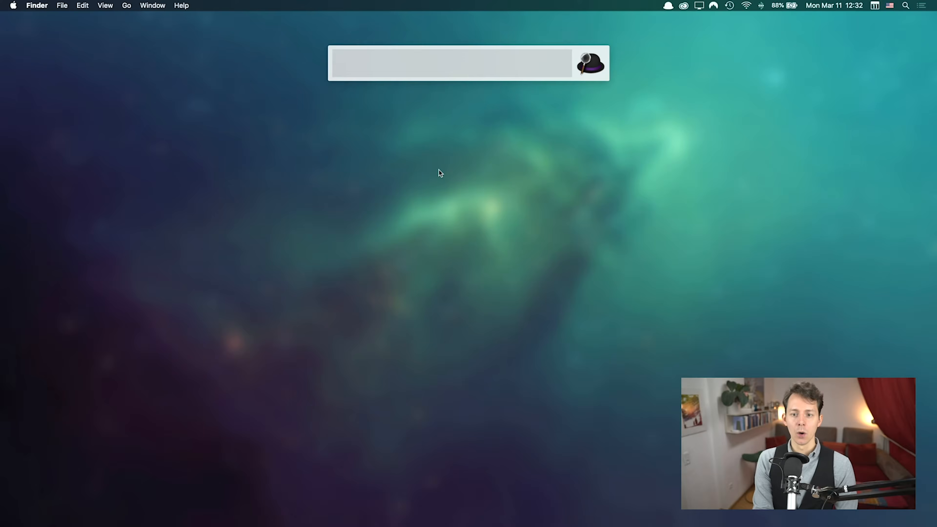
{"action": "key", "text": "Escape"}
{"action": "key", "text": "alt+space"}
{"action": "type", "text": "twee"}
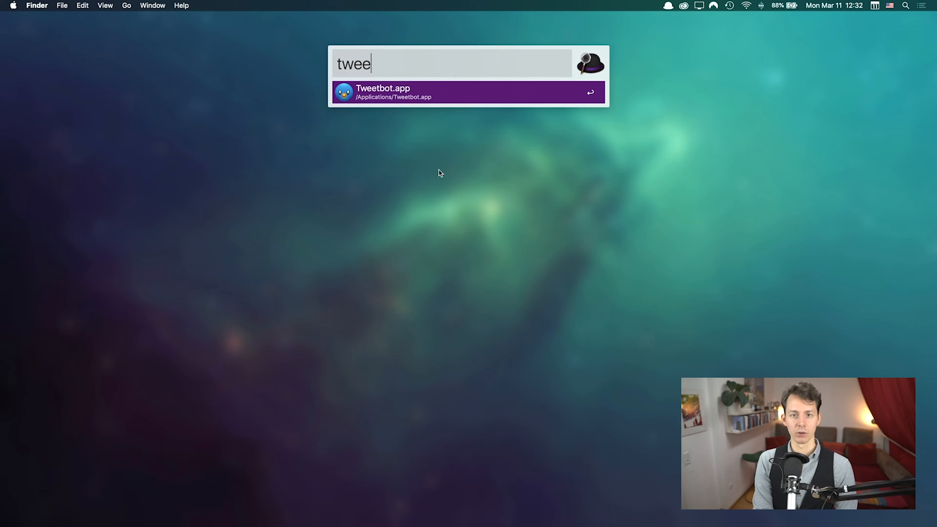
{"action": "key", "text": "super+a"}
{"action": "key", "text": "BackSpace"}
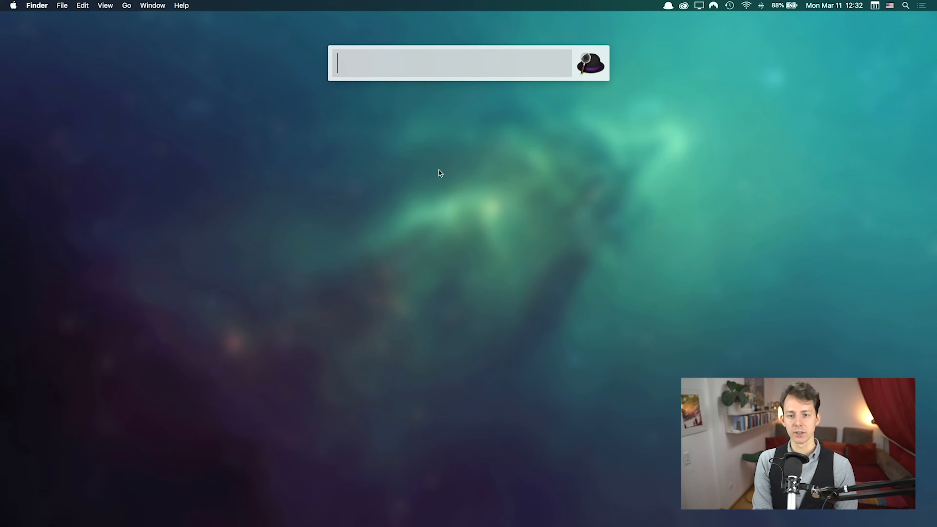
{"action": "type", "text": "alfreda"}
{"action": "key", "text": "BackSpace"}
{"action": "type", "text": ".app"}
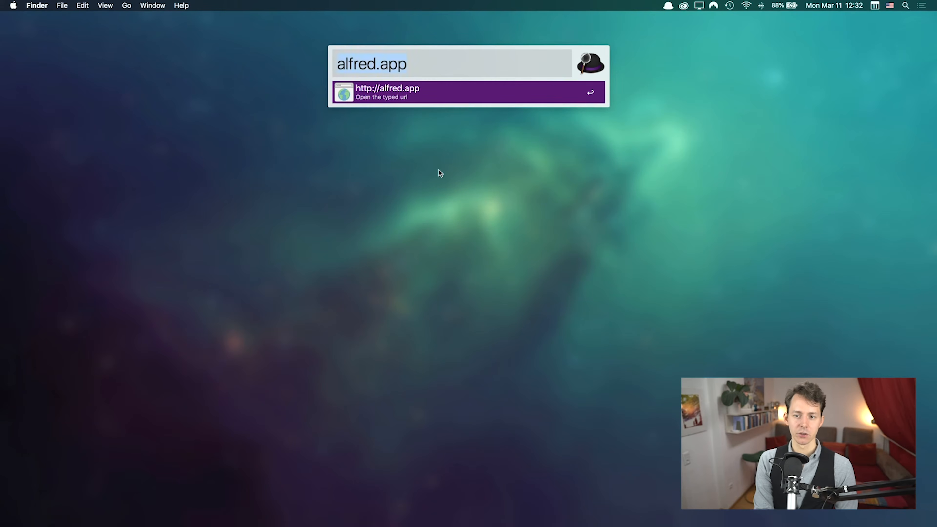
{"action": "key", "text": "super+a"}
{"action": "key", "text": "BackSpace"}
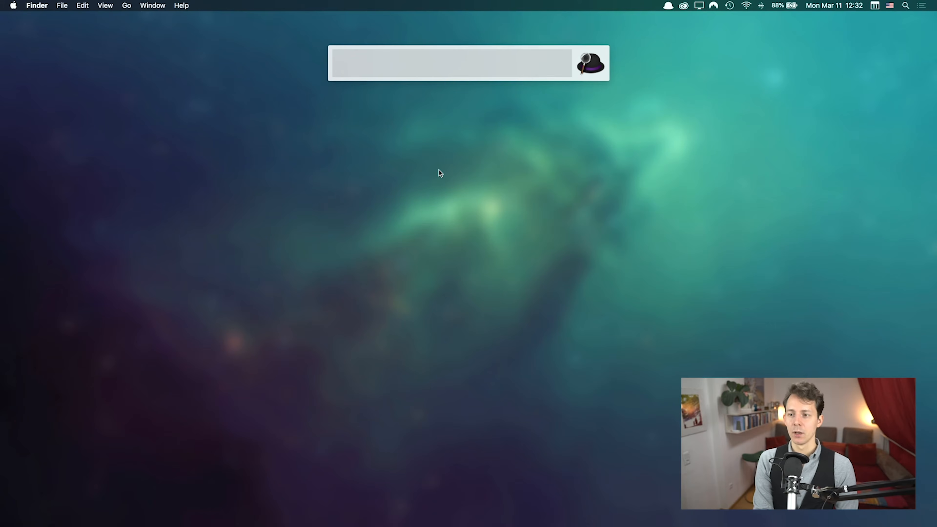
{"action": "type", "text": "photo"}
{"action": "key", "text": "Down"}
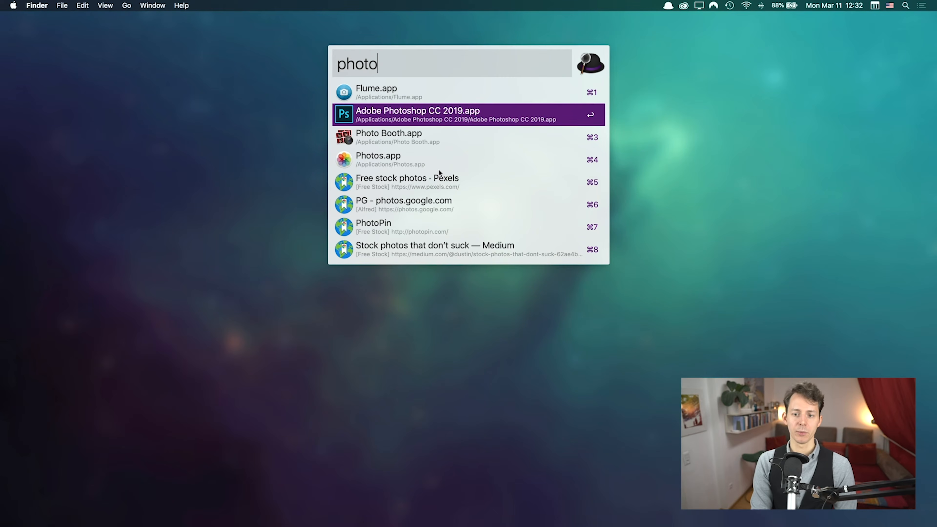
{"action": "key", "text": "Up"}
{"action": "key", "text": "Down"}
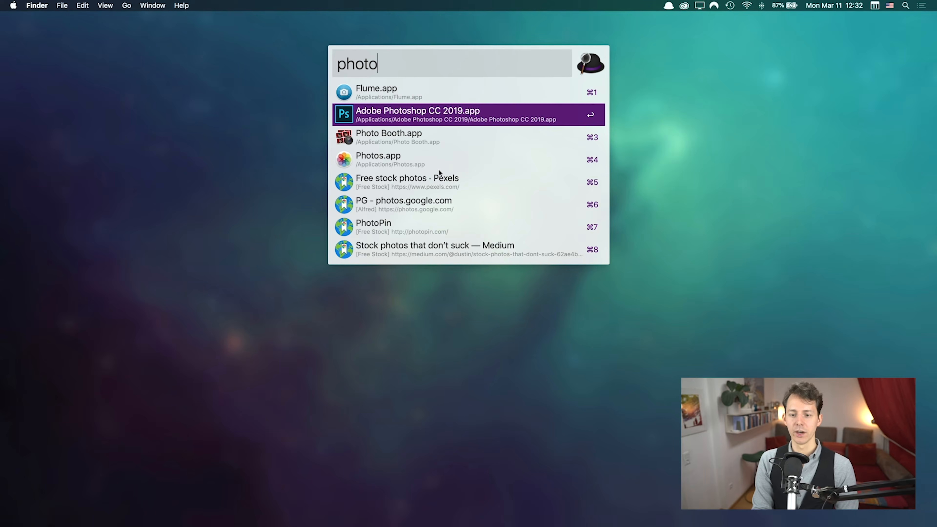
{"action": "key", "text": "Down"}
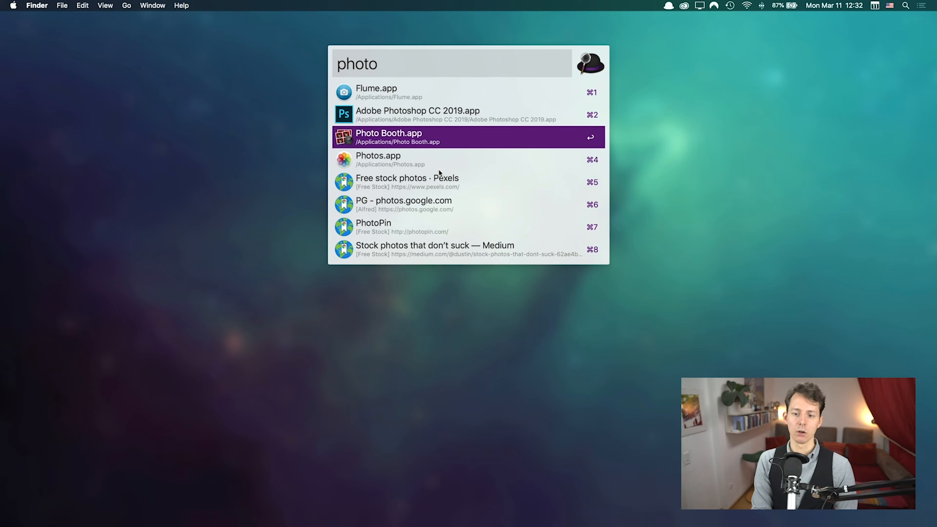
{"action": "key", "text": "BackSpace"}
{"action": "key", "text": "BackSpace"}
{"action": "key", "text": "BackSpace"}
{"action": "key", "text": "BackSpace"}
{"action": "type", "text": "age"}
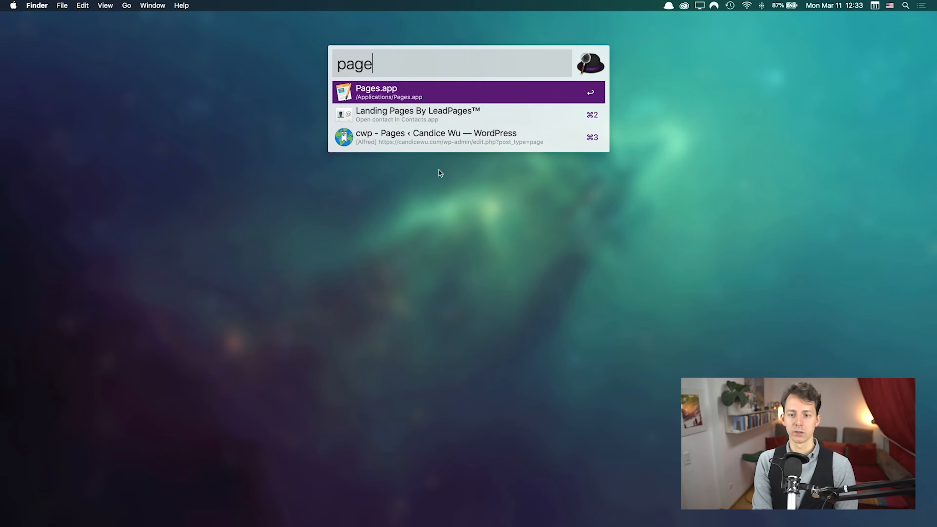
{"action": "key", "text": "BackSpace"}
{"action": "key", "text": "BackSpace"}
{"action": "key", "text": "BackSpace"}
{"action": "key", "text": "BackSpace"}
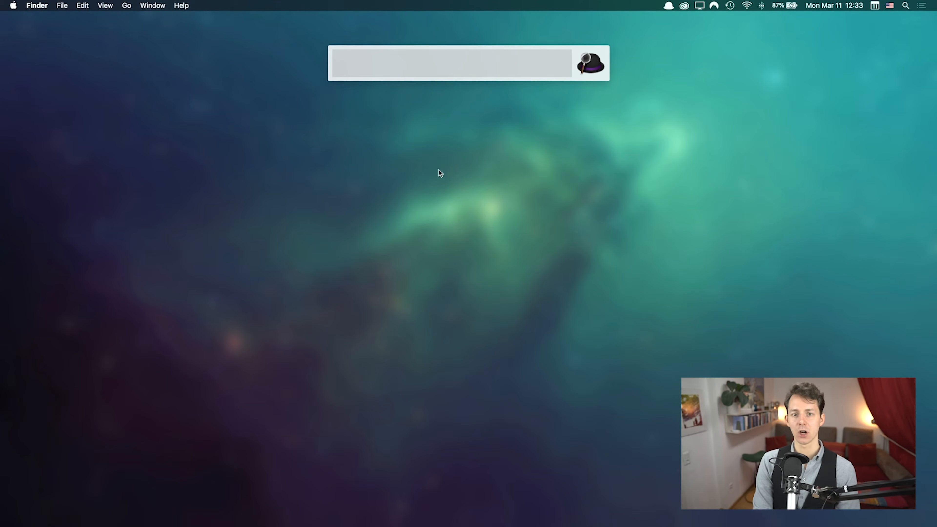
{"action": "type", "text": "13*12"}
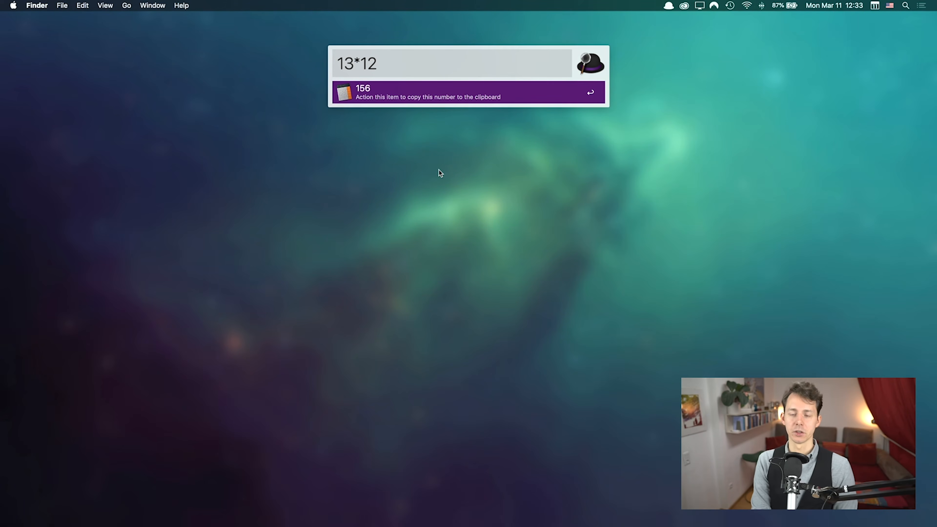
{"action": "type", "text": "chris"}
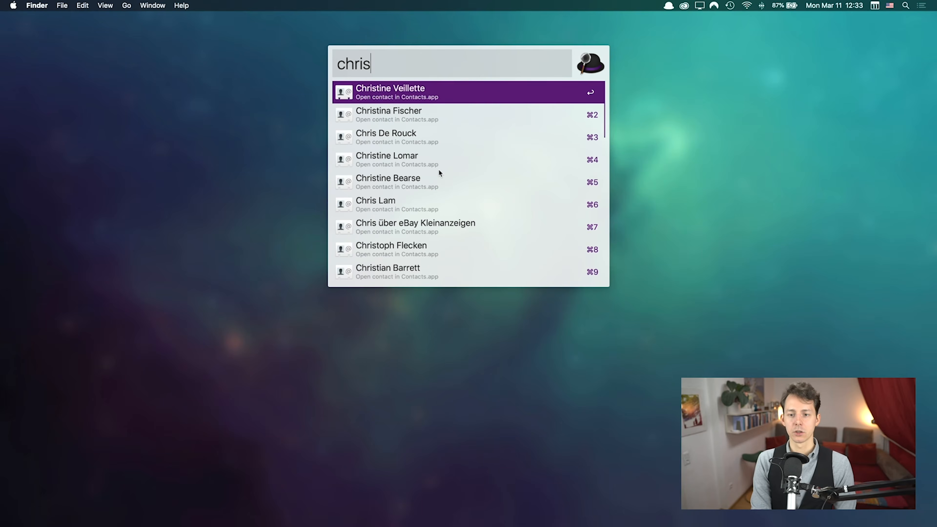
{"action": "type", "text": " spie"}
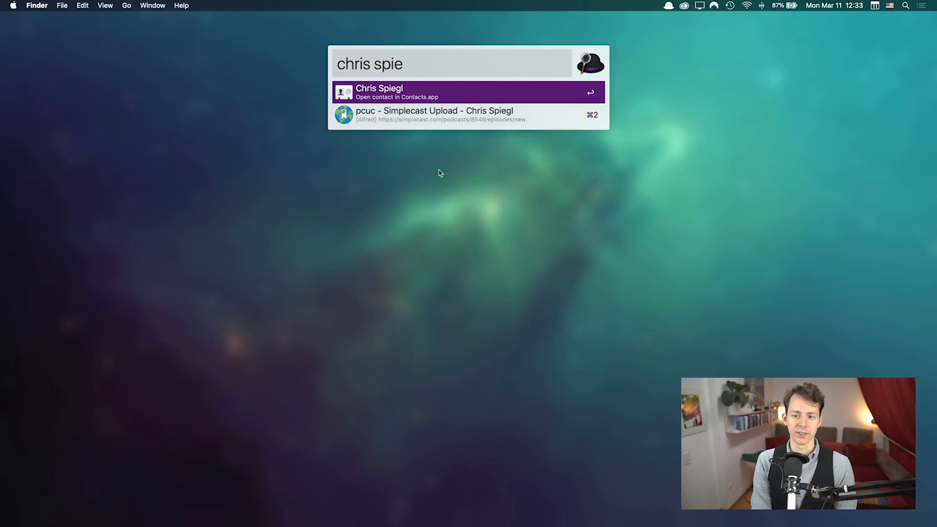
{"action": "key", "text": "super+BackSpace"}
{"action": "key", "text": "Escape"}
{"action": "key", "text": "alt+space"}
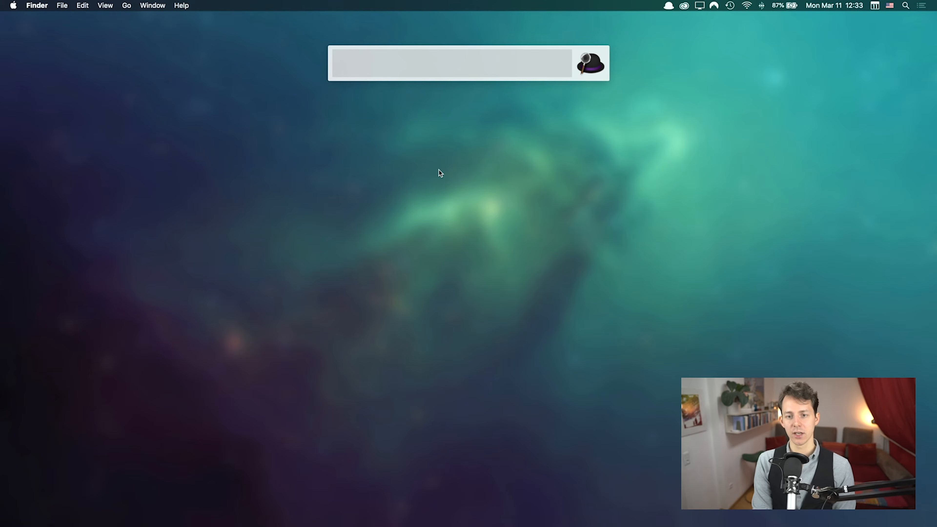
Step: Try the apostrophe file-search prefix a few times, then dismiss the launcher
{"action": "type", "text": "'"}
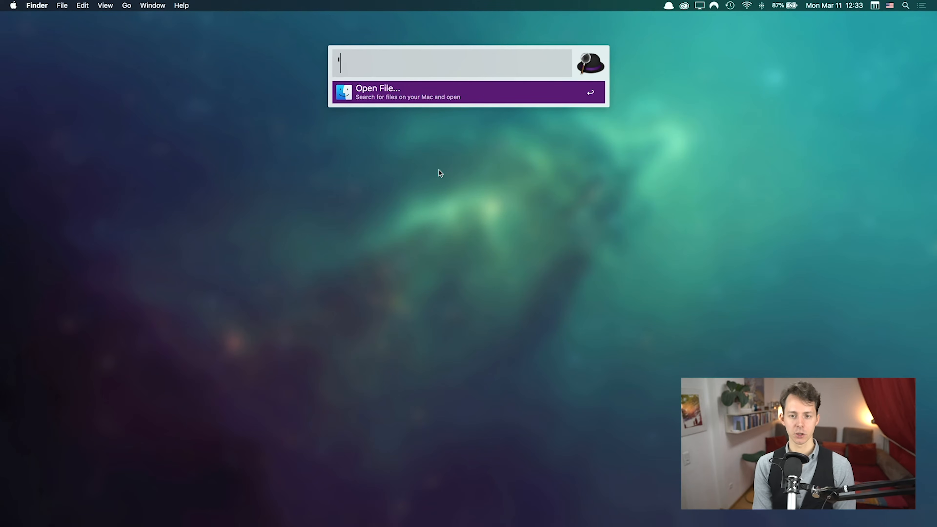
{"action": "key", "text": "BackSpace"}
{"action": "type", "text": "'"}
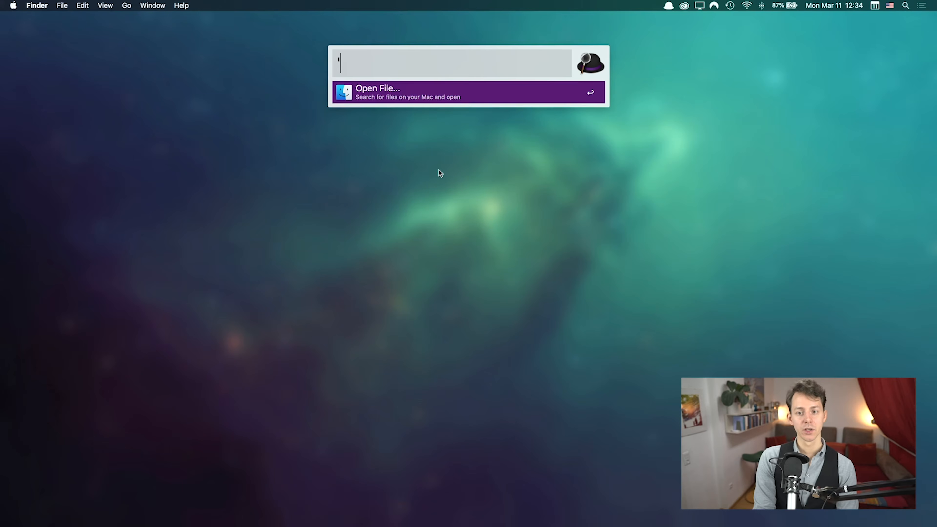
{"action": "key", "text": "BackSpace"}
{"action": "type", "text": "'"}
{"action": "key", "text": "BackSpace"}
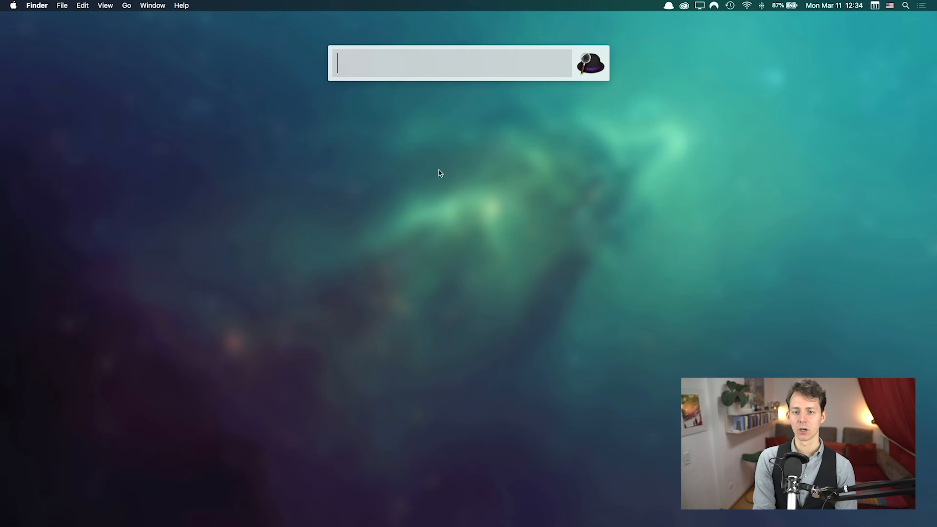
{"action": "key", "text": "Escape"}
Step: Reopen the launcher, file-search 'appli, then replace it with 'alfred getting started
{"action": "key", "text": "alt+space"}
{"action": "type", "text": "'"}
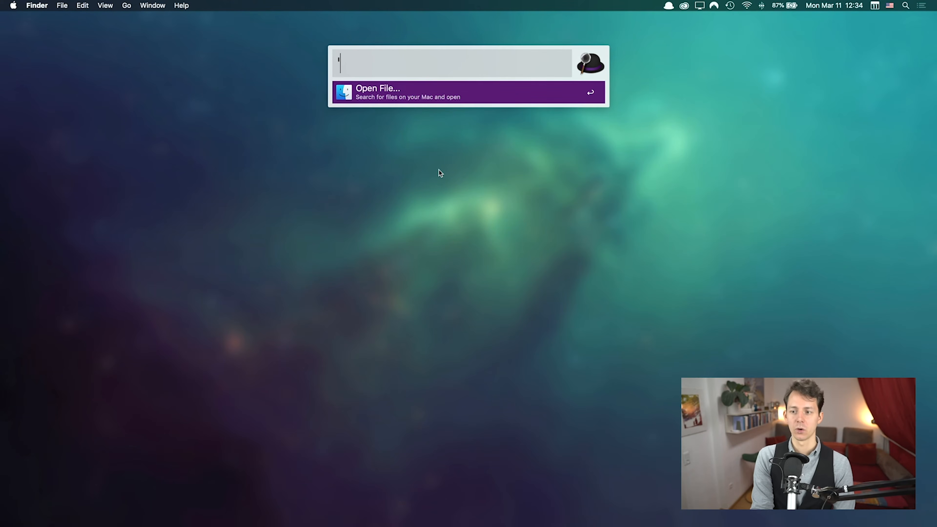
{"action": "type", "text": "appli"}
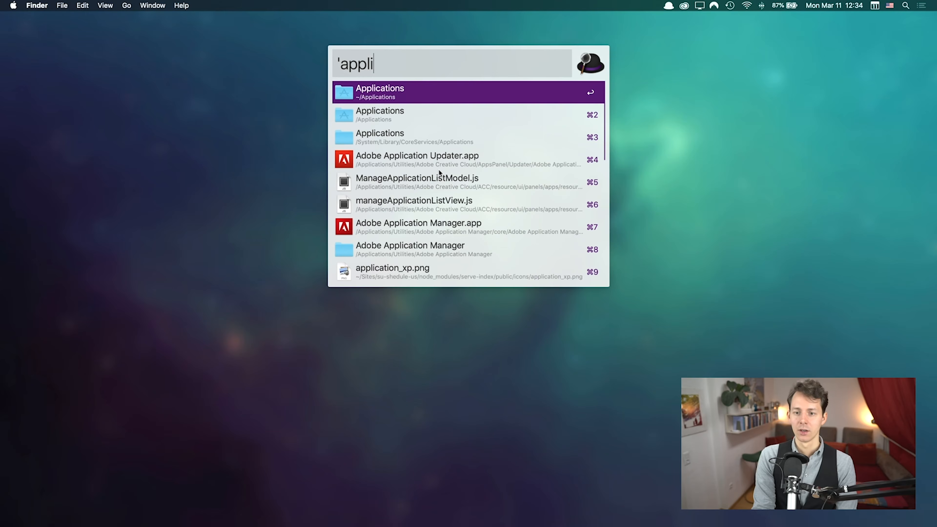
{"action": "key", "text": "super+a"}
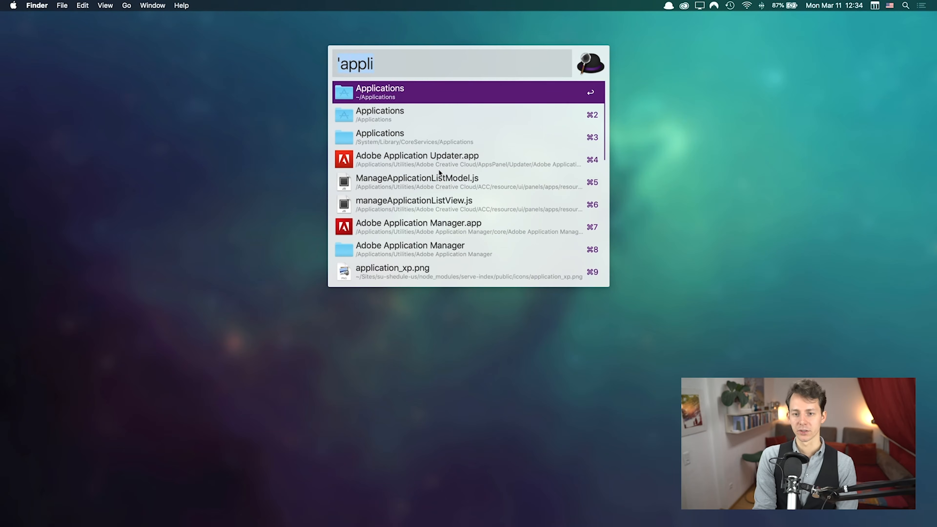
{"action": "type", "text": "'"}
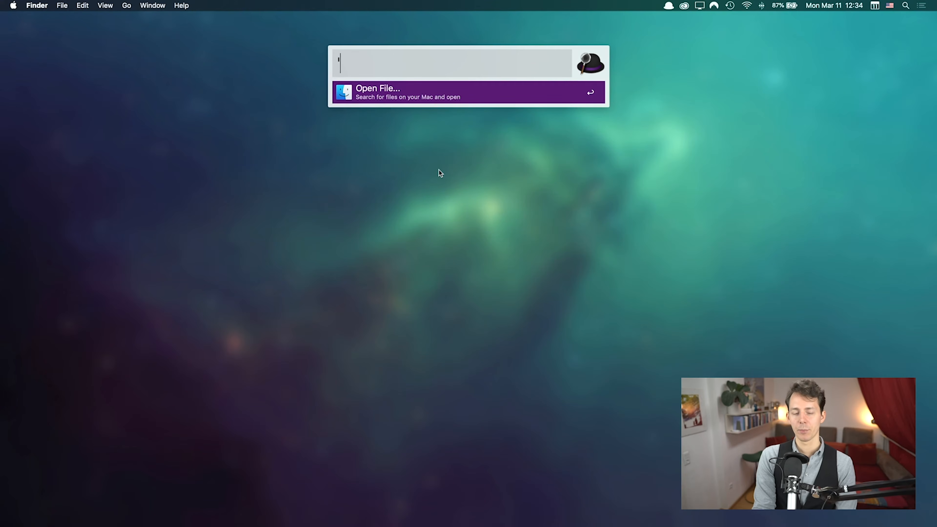
{"action": "type", "text": "alfred getting started"}
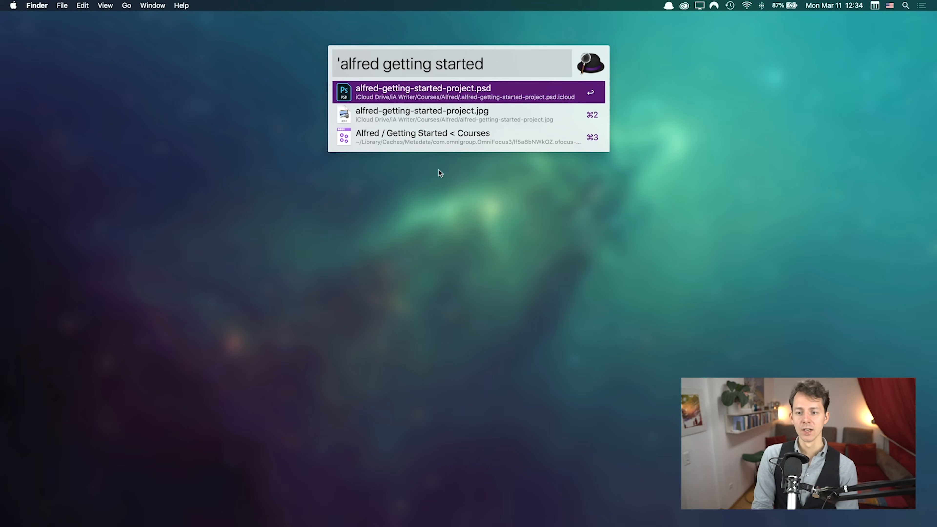
Step: Quick Look the alfred-getting-started-project .jpg result and remove trial 'Atest' text from the query
{"action": "key", "text": "Down"}
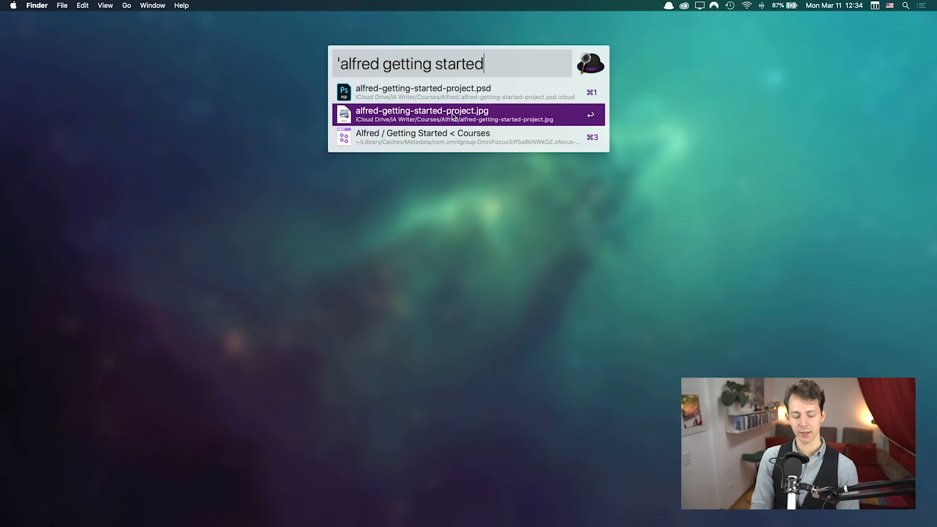
{"action": "key", "text": "shift"}
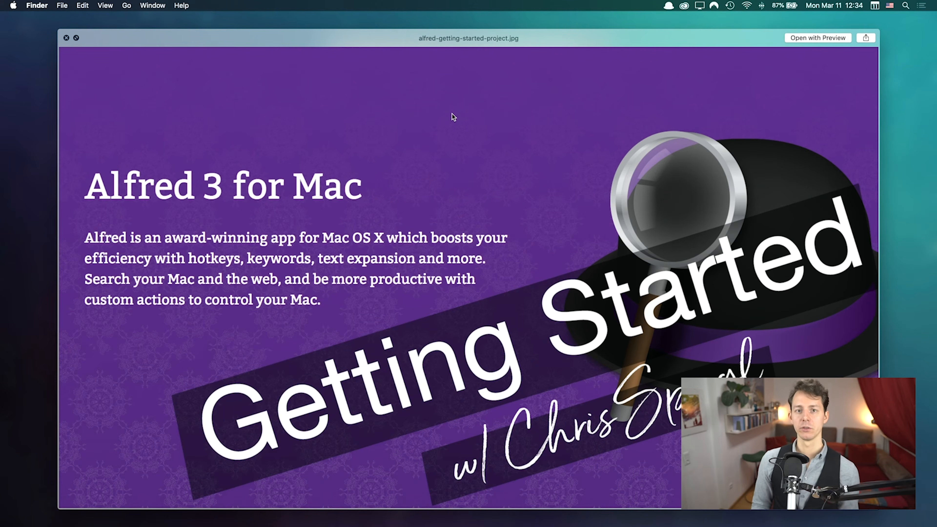
{"action": "key", "text": "shift"}
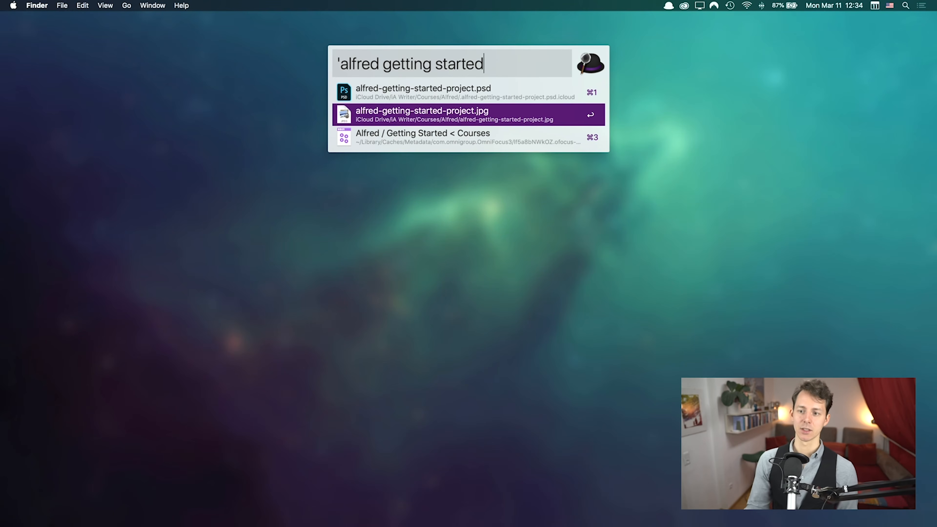
{"action": "type", "text": "Atest"}
{"action": "key", "text": "BackSpace"}
{"action": "key", "text": "BackSpace"}
{"action": "key", "text": "BackSpace"}
{"action": "key", "text": "BackSpace"}
{"action": "key", "text": "BackSpace"}
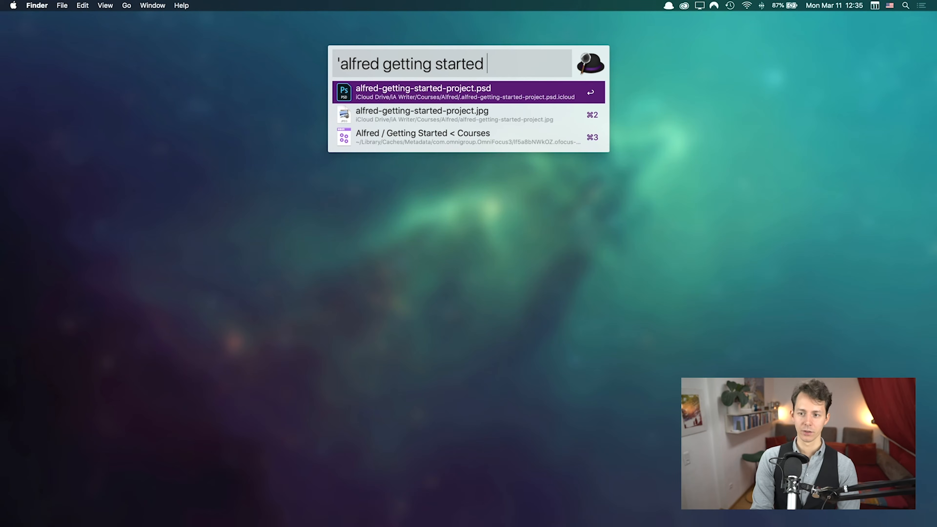
{"action": "key", "text": "BackSpace"}
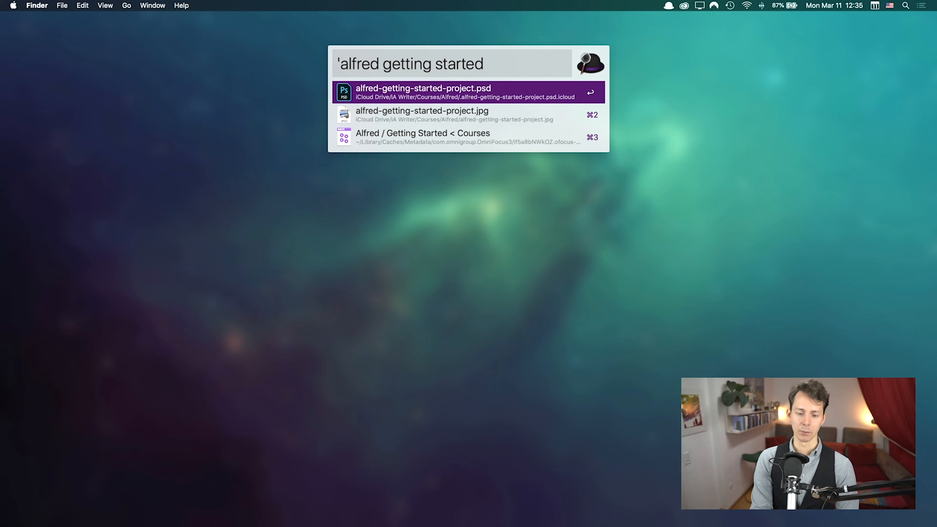
Step: Quick Look the .psd and .jpg project files while stepping through the results
{"action": "key", "text": "shift"}
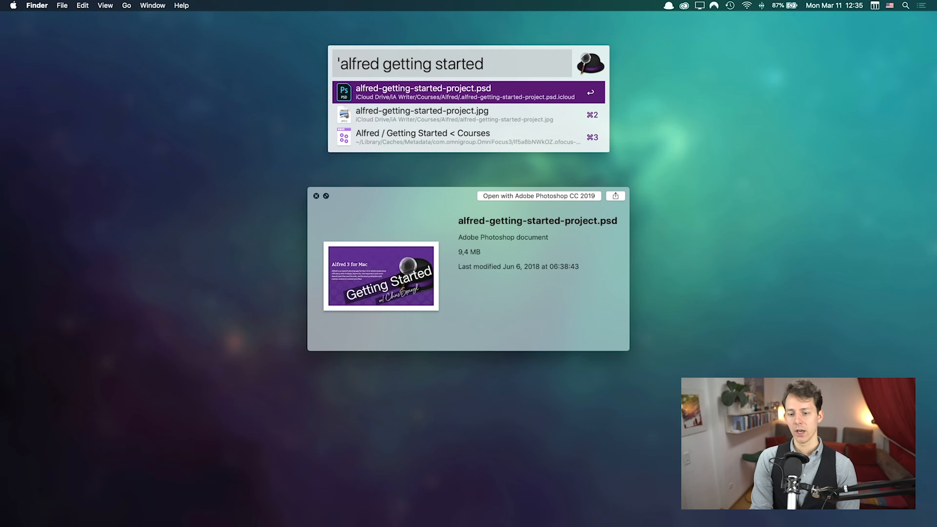
{"action": "key", "text": "shift"}
{"action": "key", "text": "Down"}
{"action": "key", "text": "shift"}
{"action": "key", "text": "shift"}
{"action": "key", "text": "Up"}
{"action": "key", "text": "Up"}
{"action": "key", "text": "Down"}
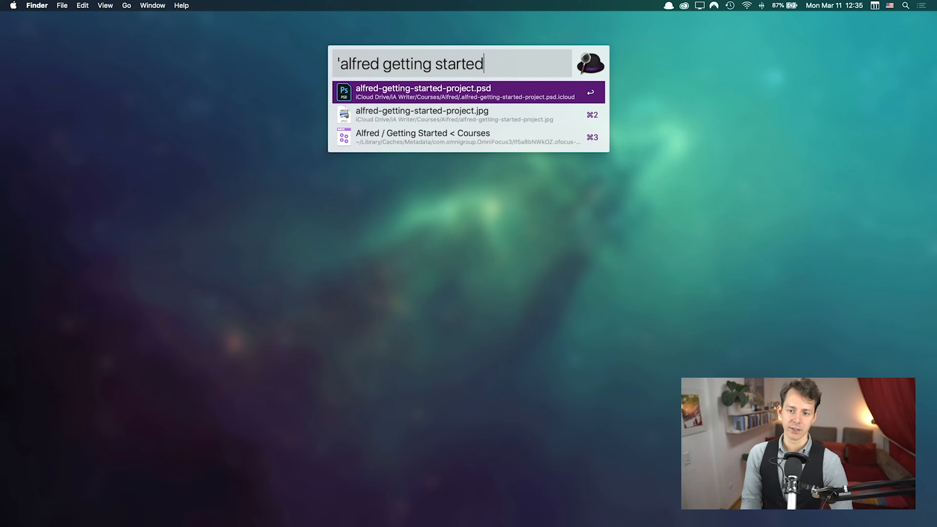
Step: Show the fallback and Spotlight options, run the query as a Finder search, then close it
{"action": "key", "text": "ctrl"}
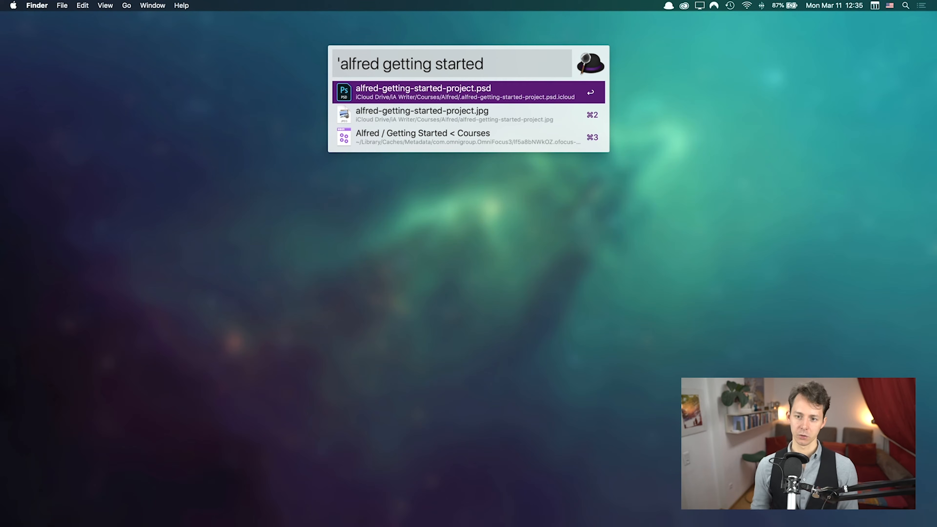
{"action": "key", "text": "ctrl"}
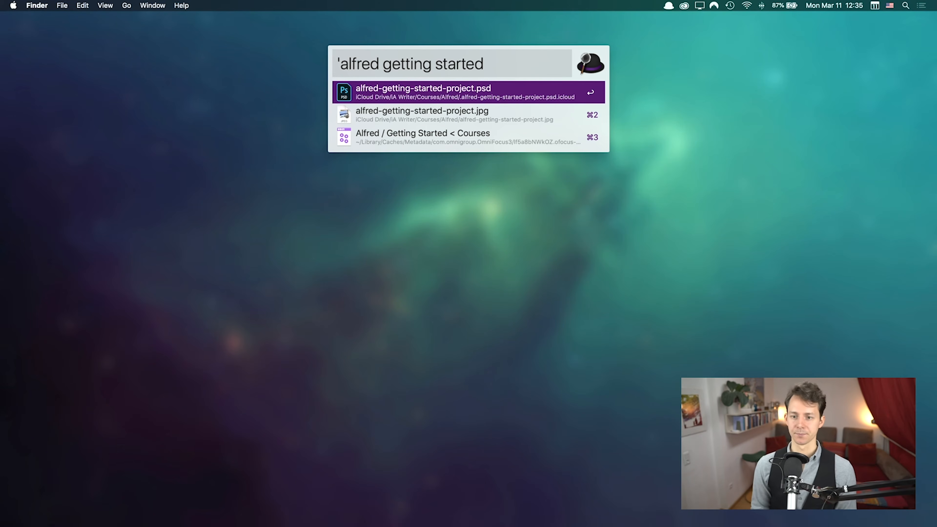
{"action": "key", "text": "alt"}
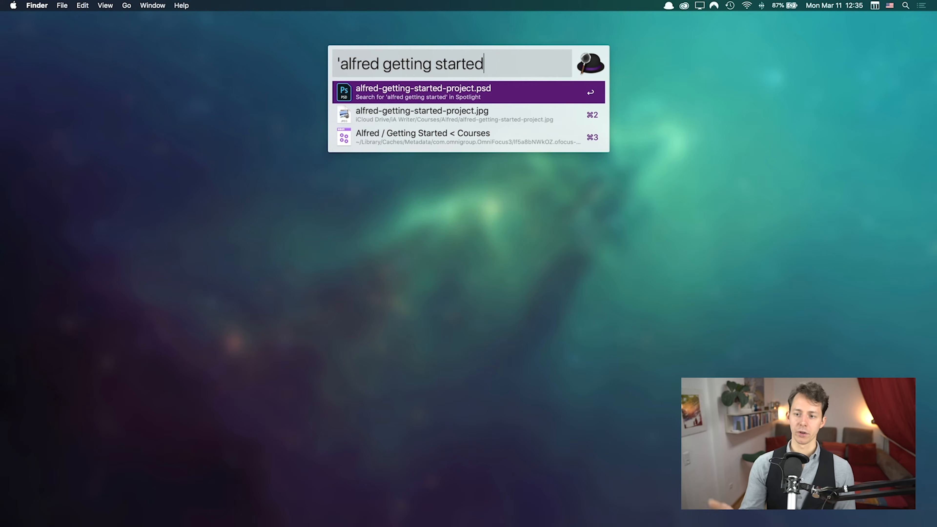
{"action": "key", "text": "super+a"}
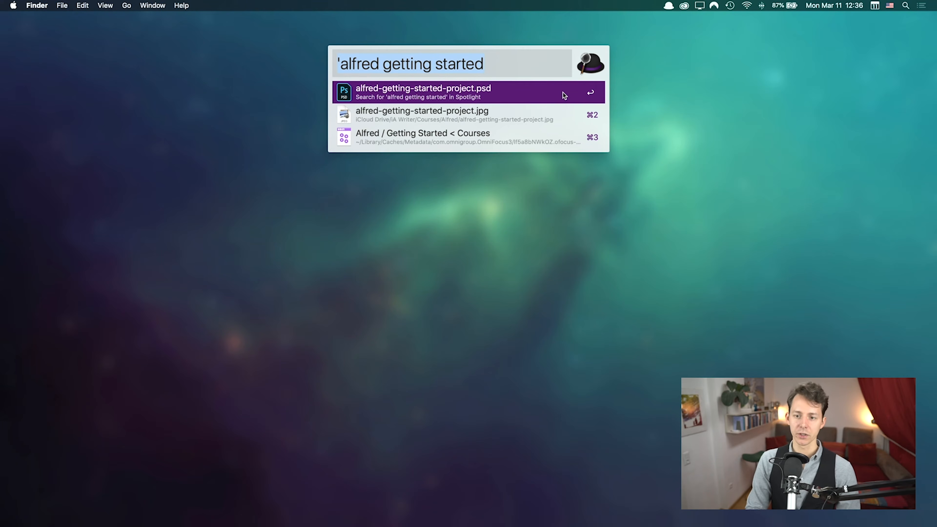
{"action": "key", "text": "alt+Return"}
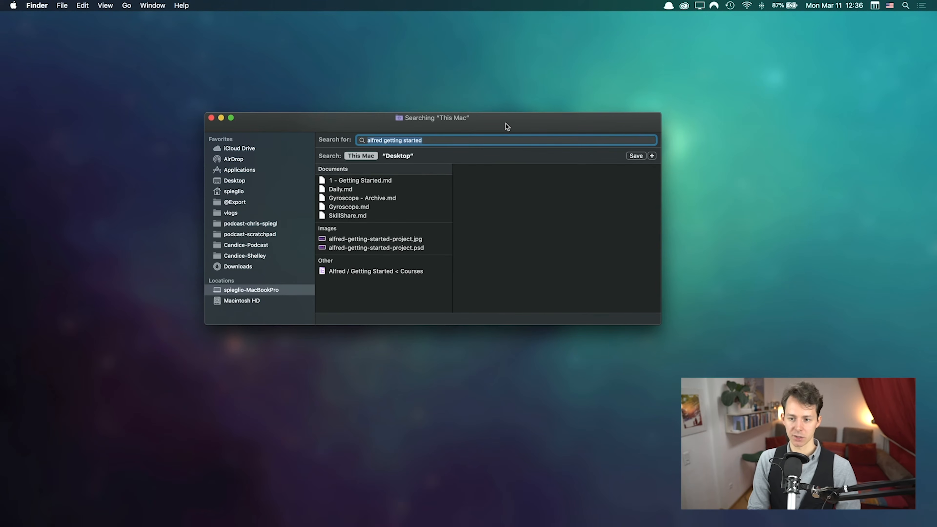
{"action": "key", "text": "super+w"}
{"action": "key", "text": "alt+space"}
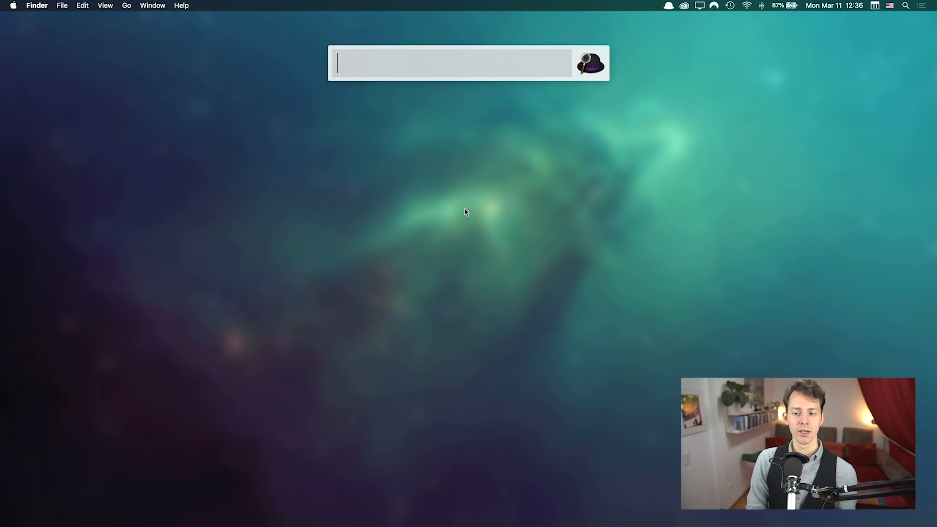
Step: Recall the last query and reveal alfred-getting-started-project.jpg in its Alfred folder
{"action": "key", "text": "Up"}
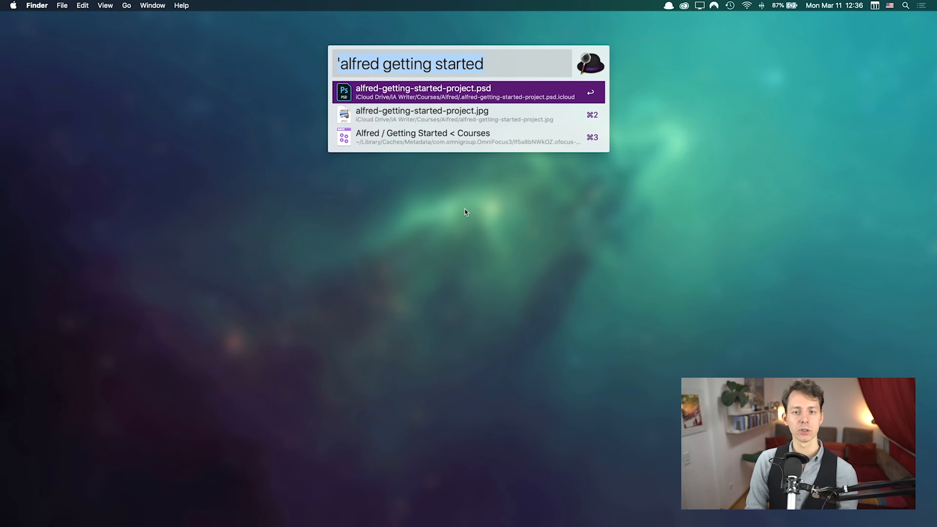
{"action": "key", "text": "Down"}
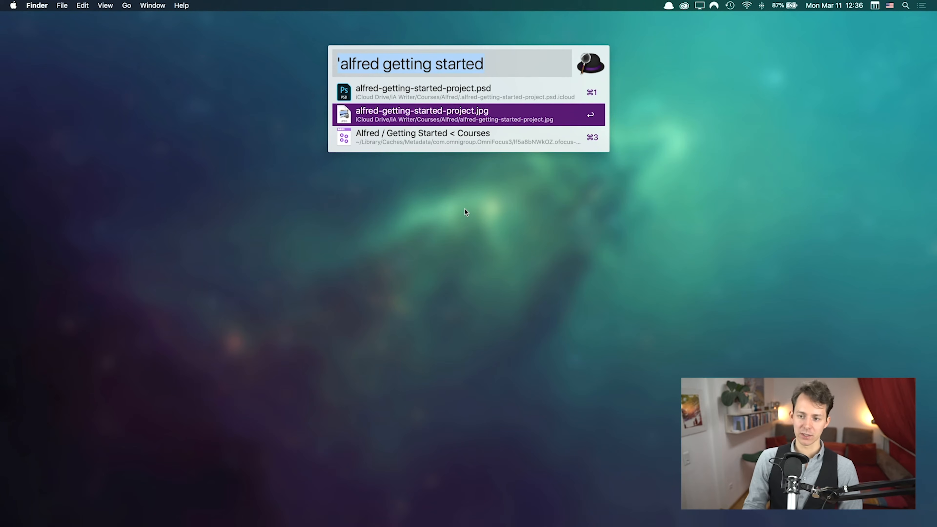
{"action": "key", "text": "super"}
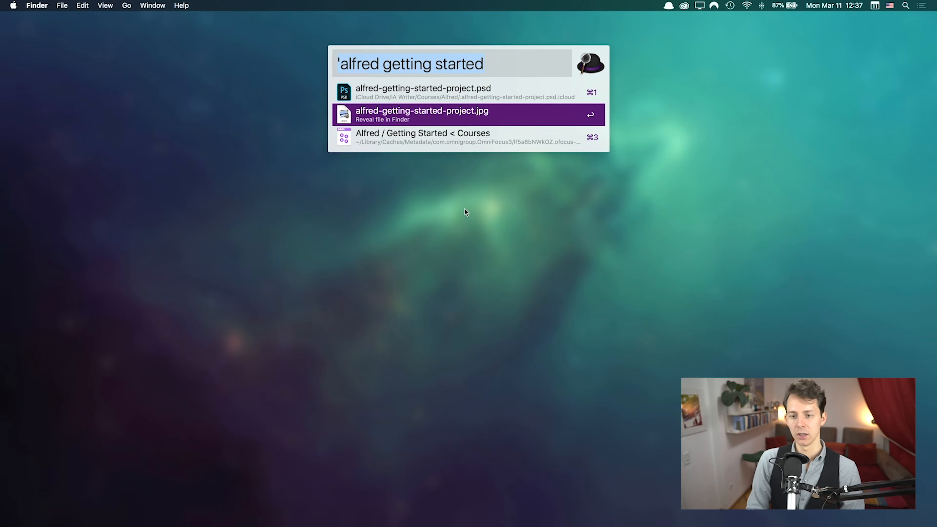
{"action": "key", "text": "super+Return"}
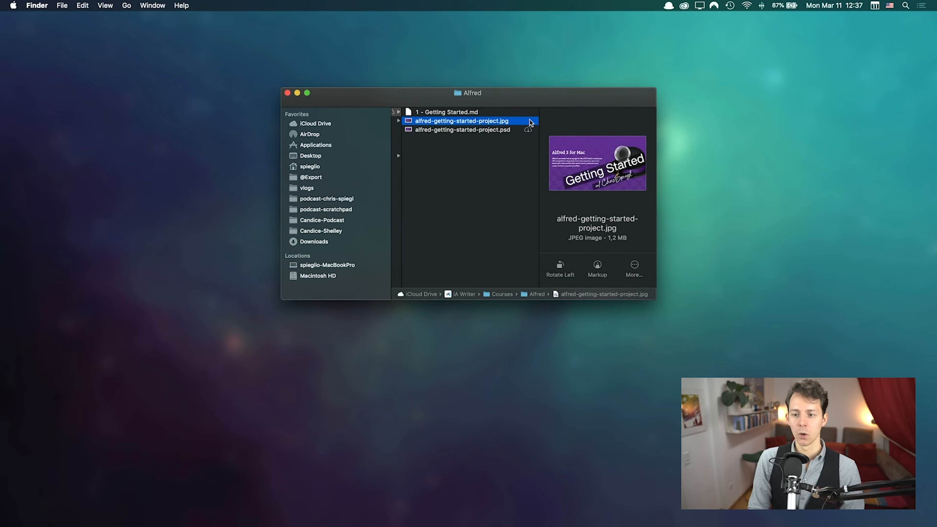
{"action": "left_click_drag", "start_coordinate": [534, 100], "coordinate": [457, 102]}
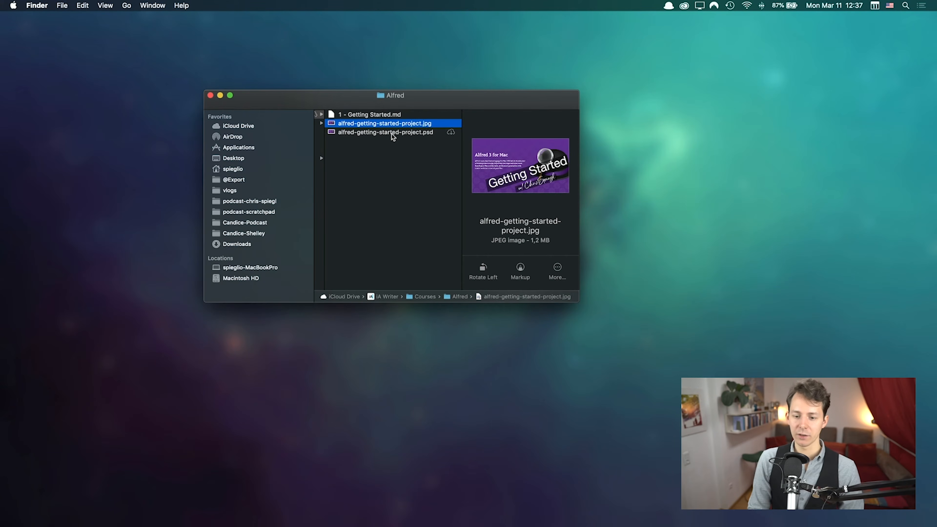
Step: Quick Look the .jpg full-size, then close the Finder window
{"action": "key", "text": "space"}
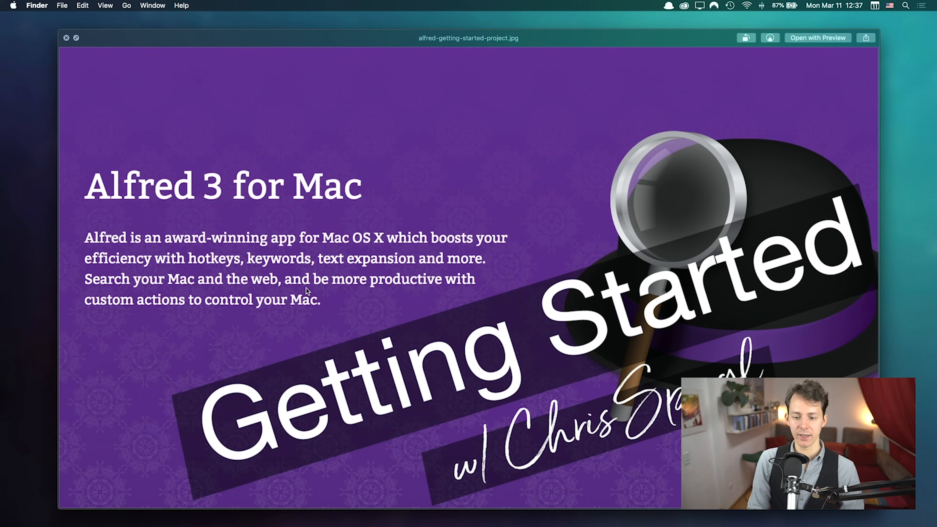
{"action": "key", "text": "space"}
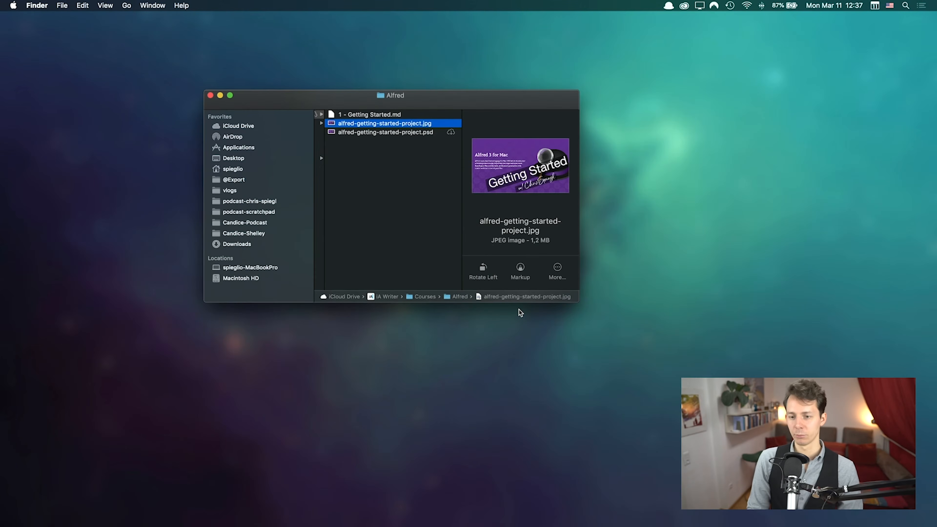
{"action": "key", "text": "Left"}
{"action": "key", "text": "super+w"}
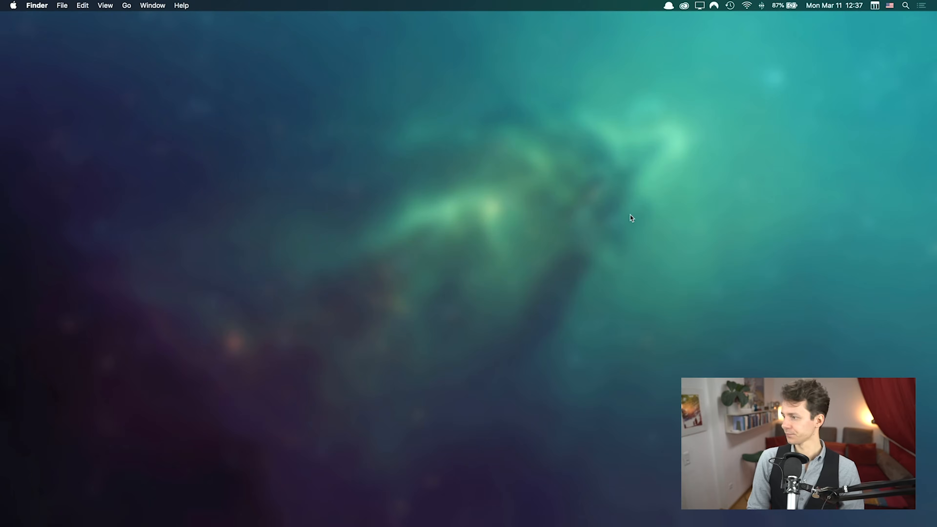
Step: Open alfred-getting-started-project.jpg in Preview from the recalled query, then quit Preview
{"action": "key", "text": "alt+space"}
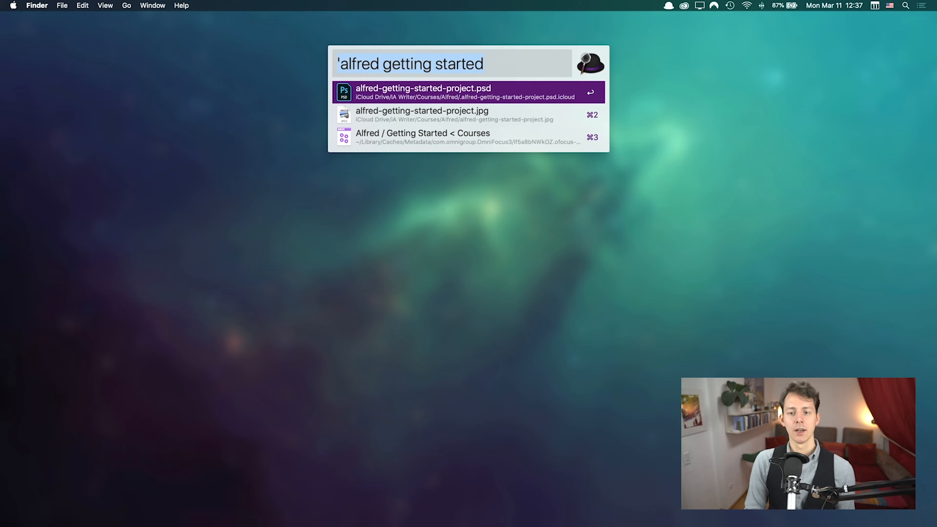
{"action": "key", "text": "Right"}
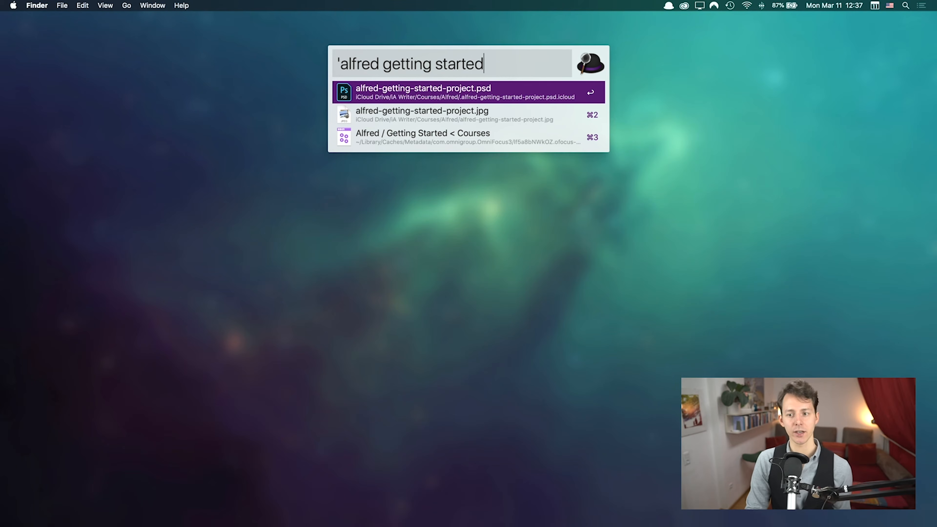
{"action": "key", "text": "Down"}
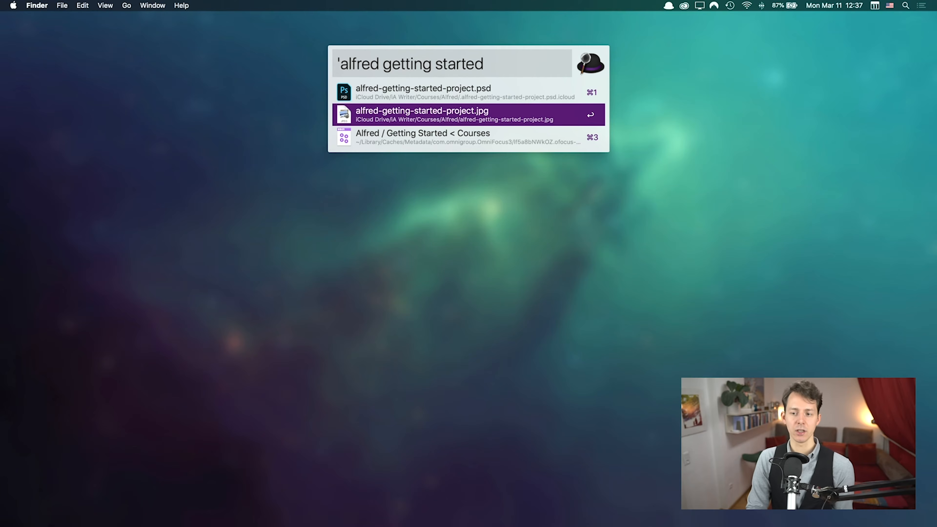
{"action": "key", "text": "Return"}
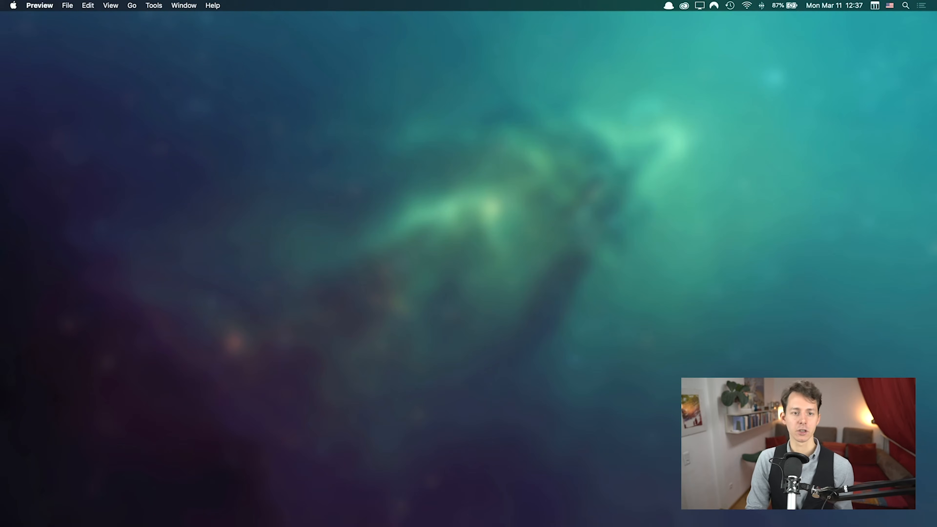
{"action": "key", "text": "super+q"}
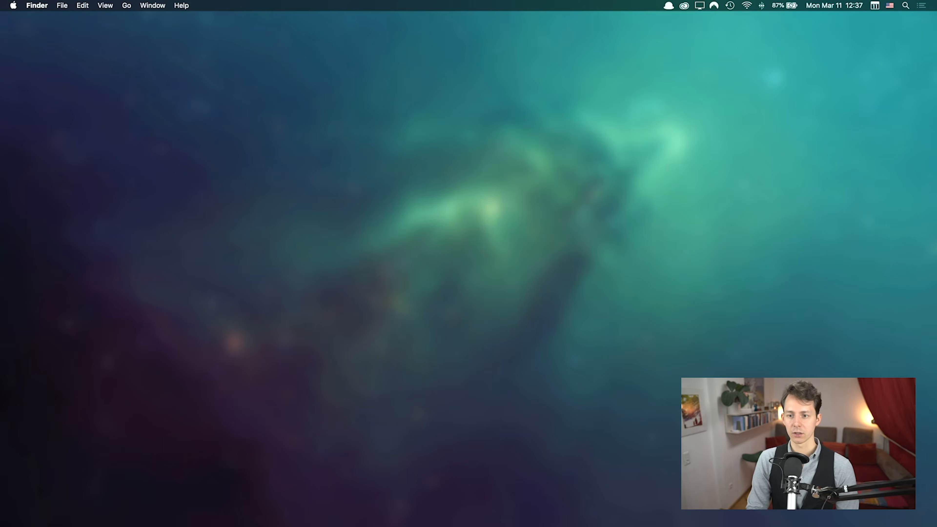
Step: Reopen the launcher with the previous query and move between the .jpg, .psd and Courses results
{"action": "key", "text": "alt+space"}
{"action": "key", "text": "Up"}
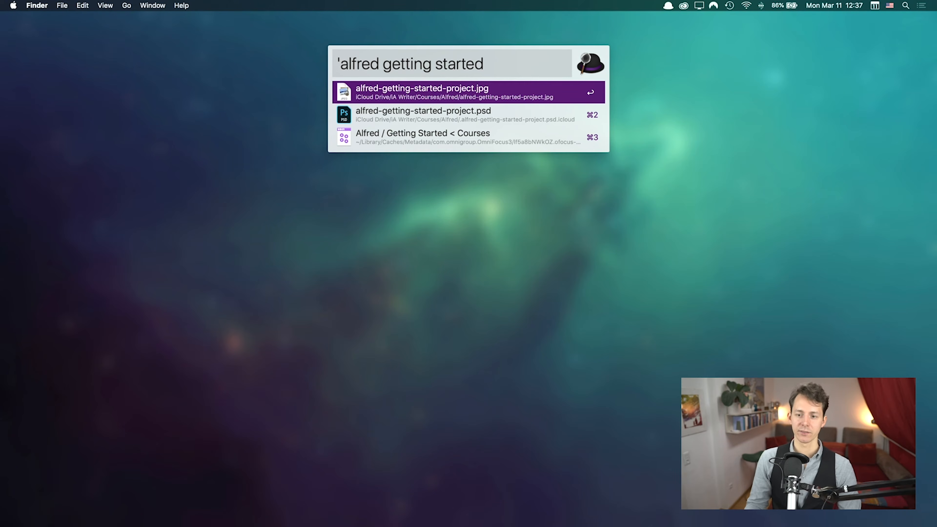
{"action": "key", "text": "Down"}
{"action": "key", "text": "Up"}
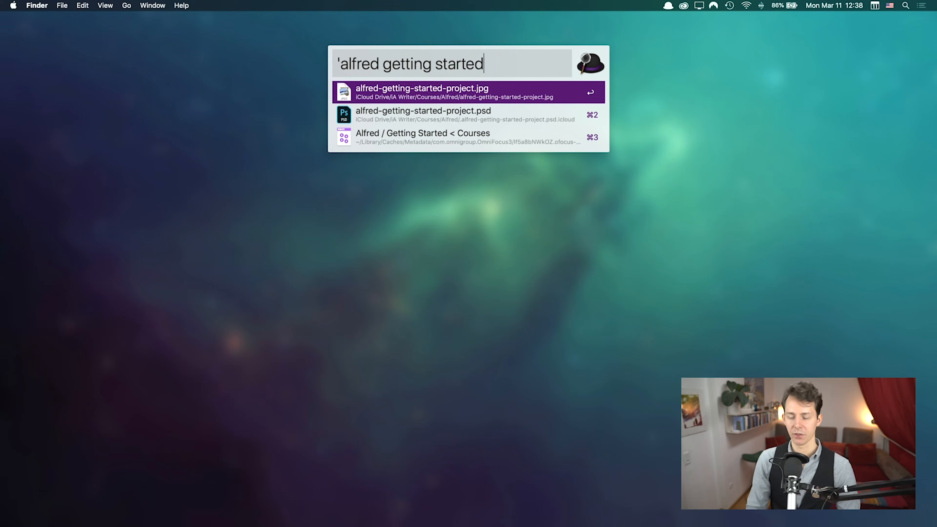
{"action": "key", "text": "Down"}
{"action": "key", "text": "Down"}
{"action": "key", "text": "Up"}
{"action": "key", "text": "Up"}
{"action": "key", "text": "Down"}
{"action": "key", "text": "Down"}
{"action": "key", "text": "Up"}
{"action": "key", "text": "Up"}
{"action": "key", "text": "Down"}
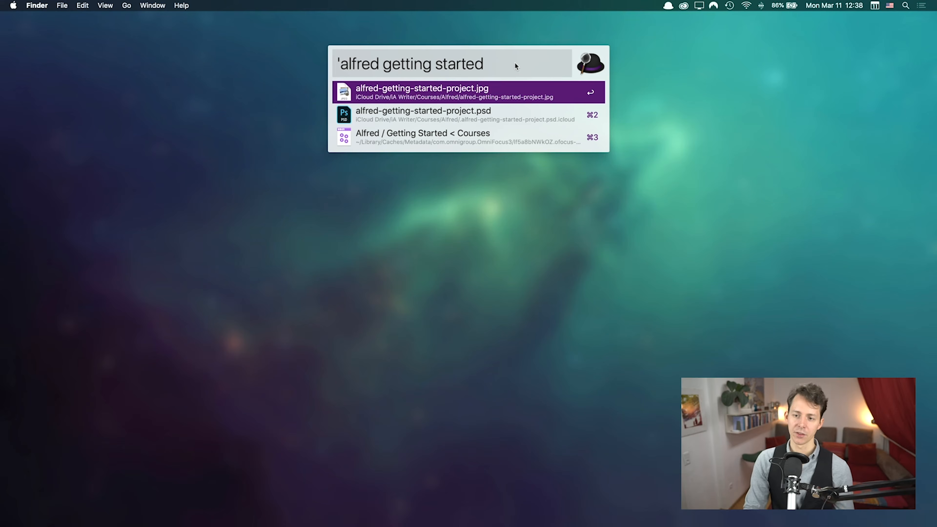
Step: Keep switching between the .psd and .jpg matches, then clear the query
{"action": "key", "text": "Down"}
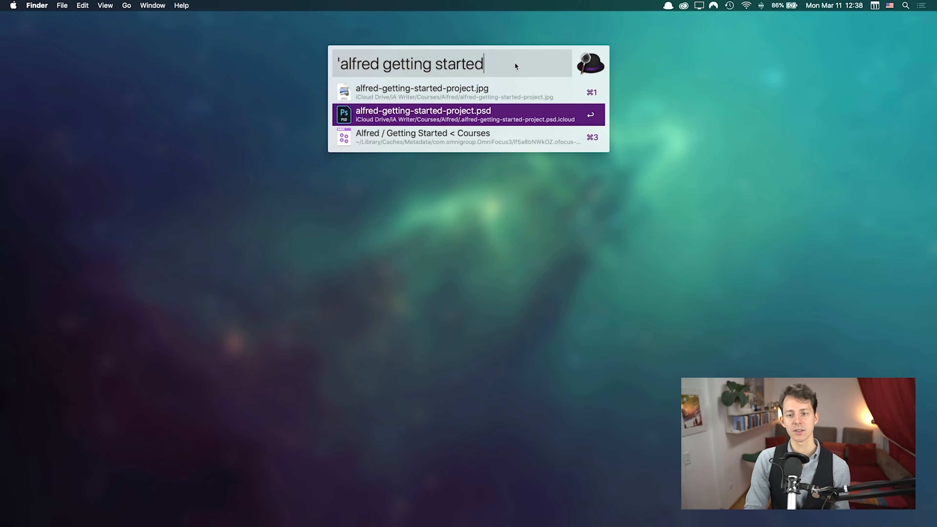
{"action": "key", "text": "Up"}
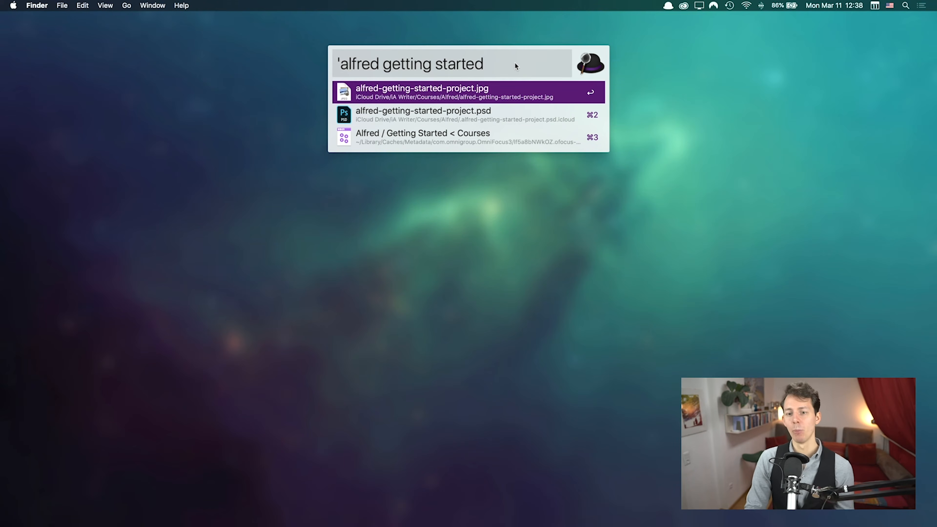
{"action": "key", "text": "Down"}
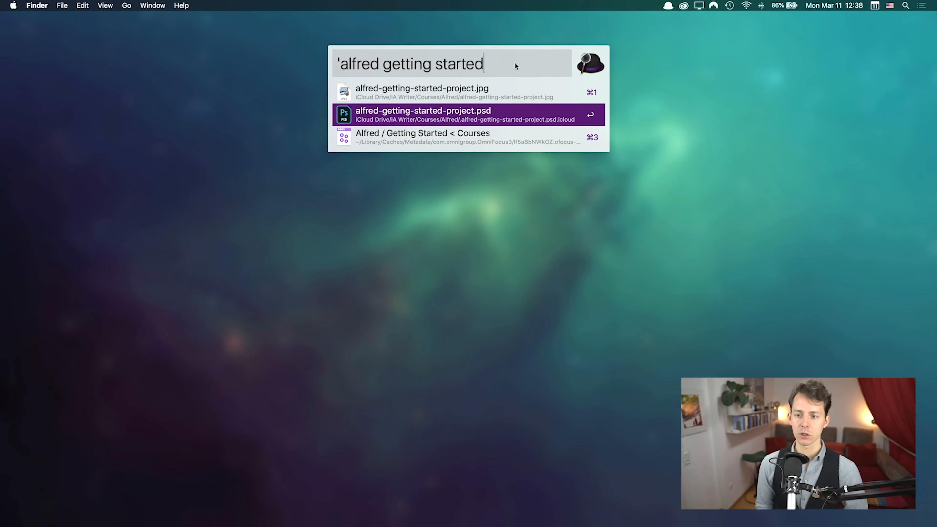
{"action": "key", "text": "Up"}
{"action": "key", "text": "Down"}
{"action": "key", "text": "Up"}
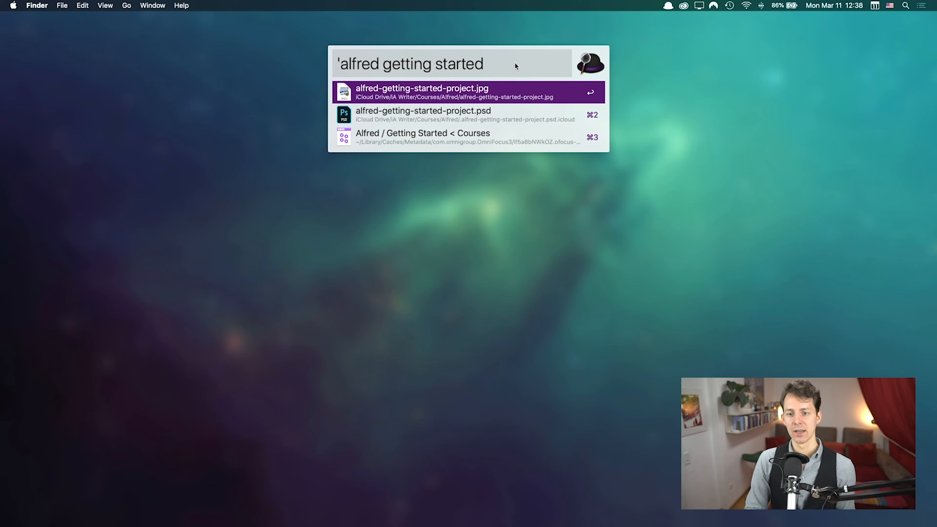
{"action": "key", "text": "Down"}
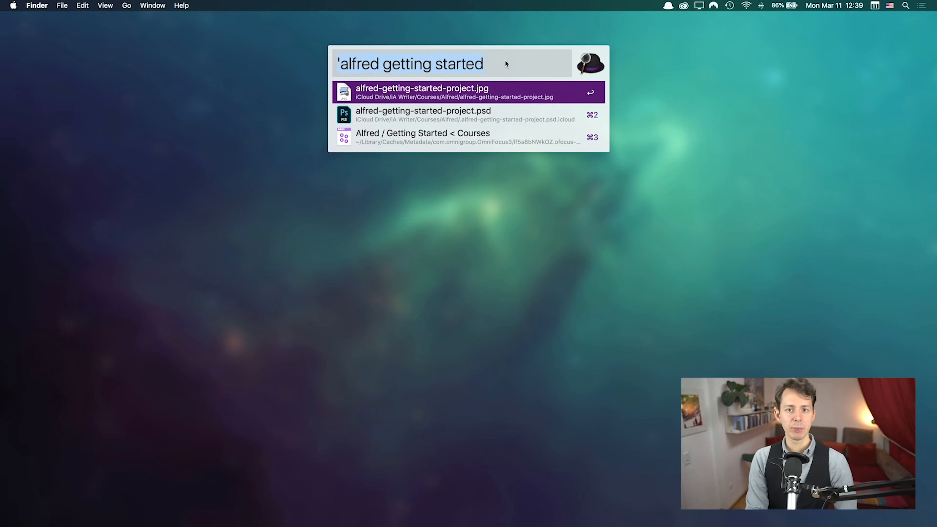
{"action": "key", "text": "BackSpace"}
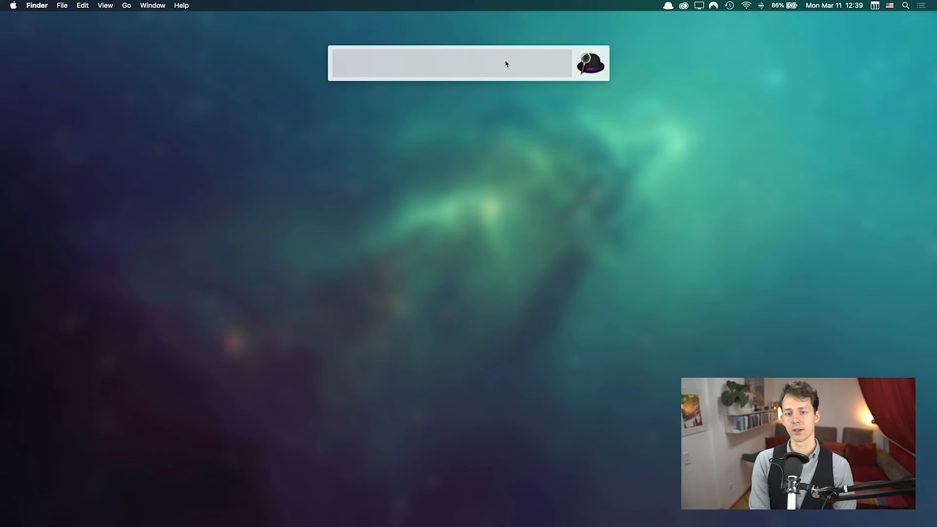
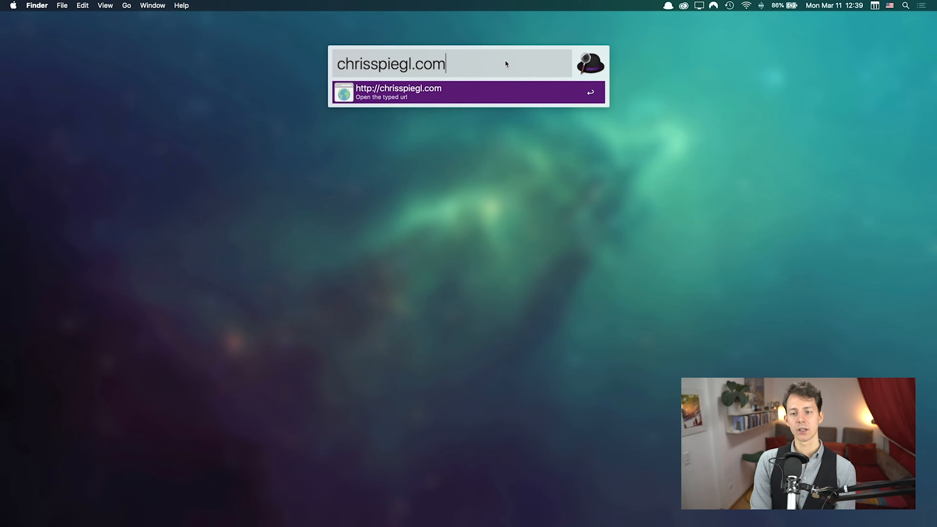
Step: Type the presenter's website address (.com) into the launcher, correcting typos along the way
{"action": "type", "text": "m"}
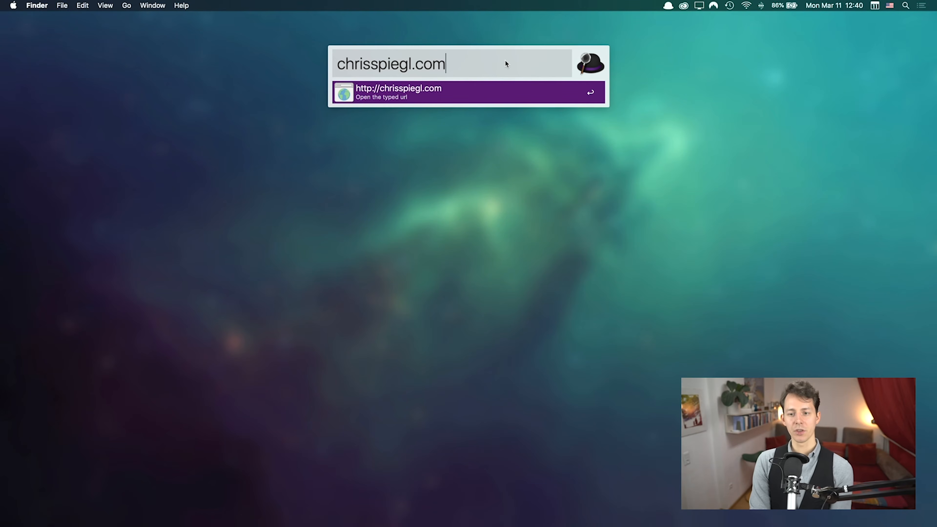
Step: Preview the alternate, Spotlight and fallback search actions for the address, then clear it
{"action": "key", "text": "alt"}
{"action": "key", "text": "alt"}
{"action": "key", "text": "ctrl"}
{"action": "key", "text": "alt"}
{"action": "key", "text": "ctrl"}
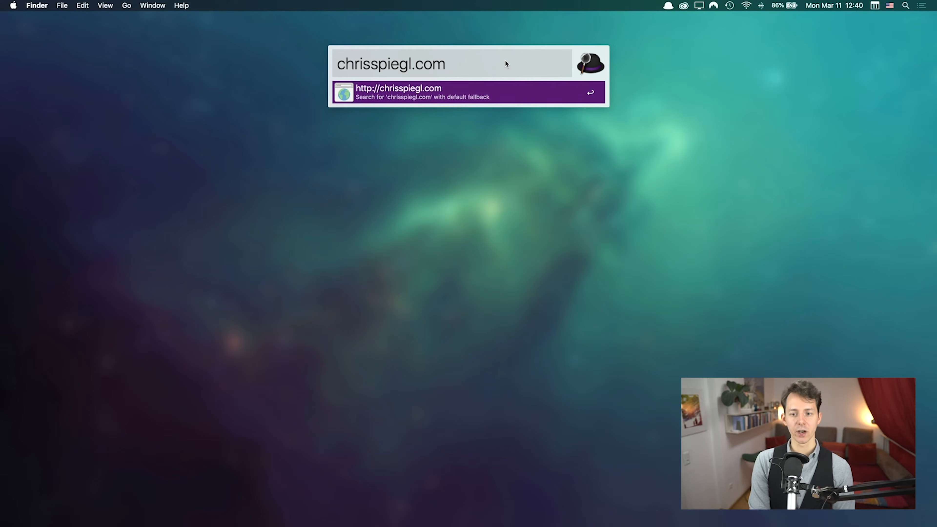
{"action": "key", "text": "ctrl"}
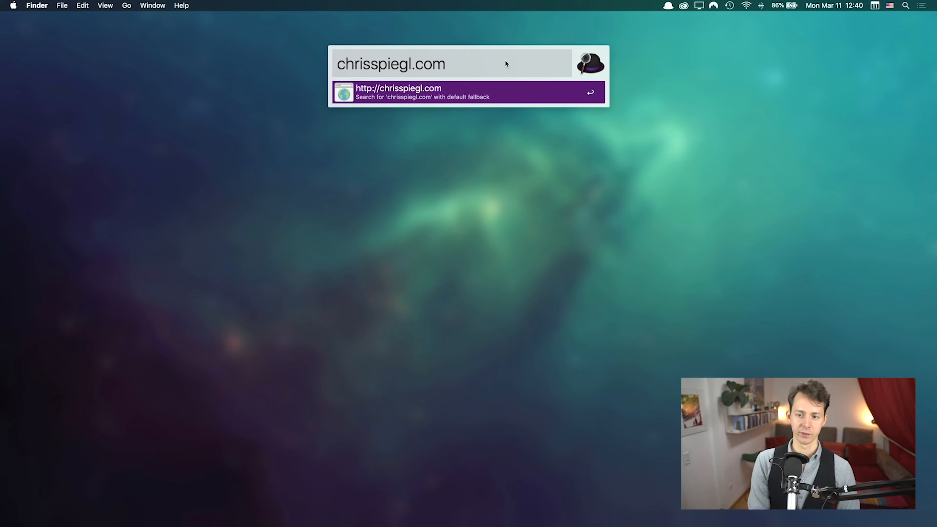
{"action": "key", "text": "super"}
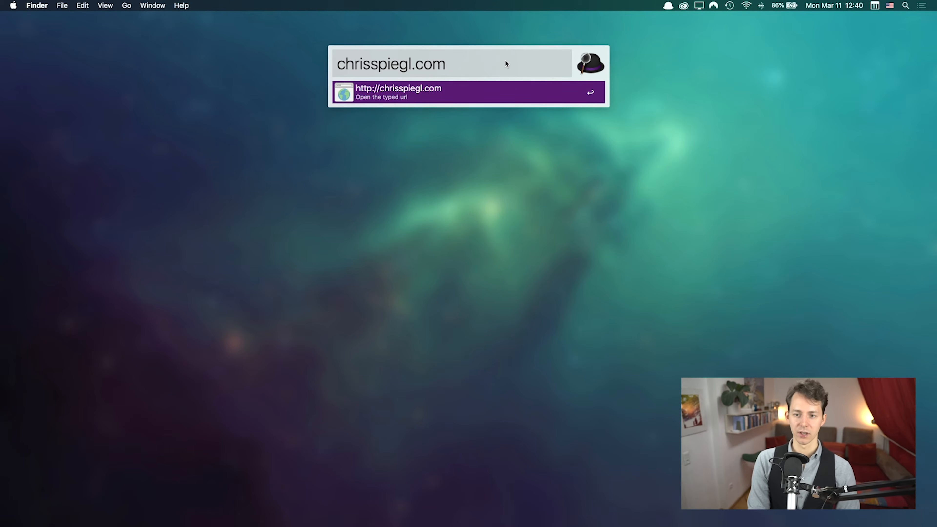
{"action": "key", "text": "Escape"}
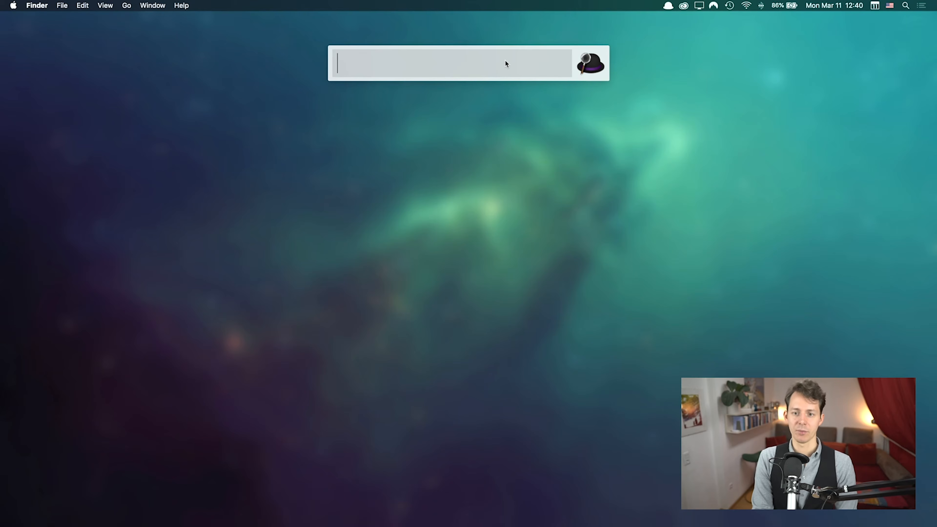
Step: After clearing false starts like 'lan', enter 'alternative alfred app' for web searches, then clear it
{"action": "type", "text": "alte"}
{"action": "key", "text": "BackSpace"}
{"action": "type", "text": "eraa"}
{"action": "key", "text": "BackSpace"}
{"action": "type", "text": "al"}
{"action": "key", "text": "alt+BackSpace"}
{"action": "type", "text": "lan"}
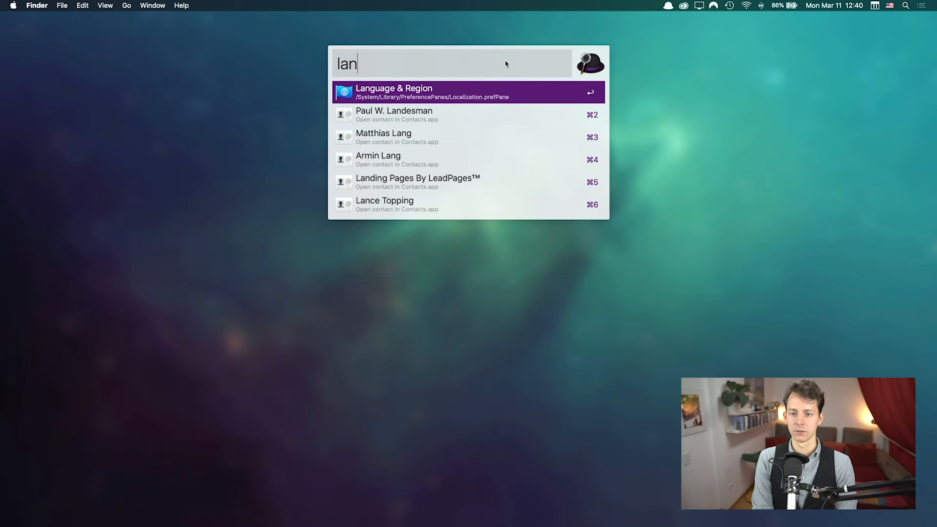
{"action": "key", "text": "alt+BackSpace"}
{"action": "type", "text": "alternative alfred app"}
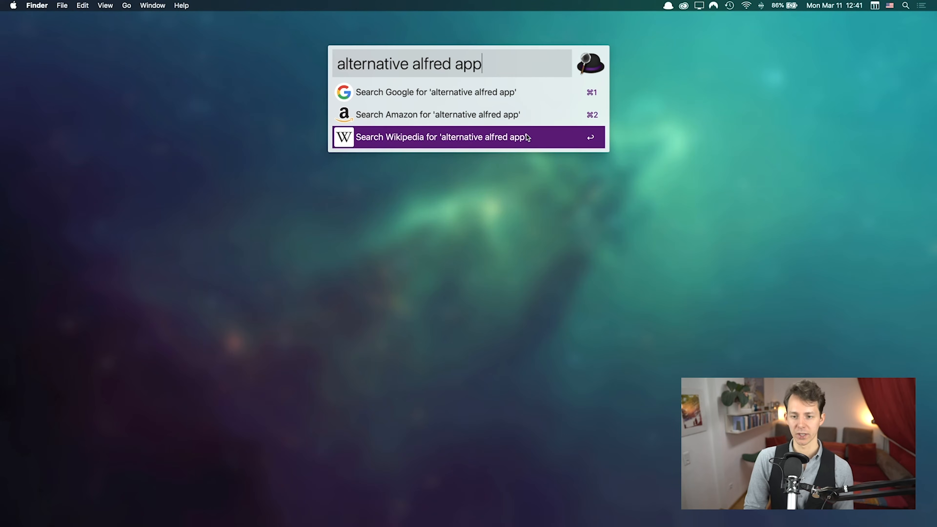
{"action": "key", "text": "super+a"}
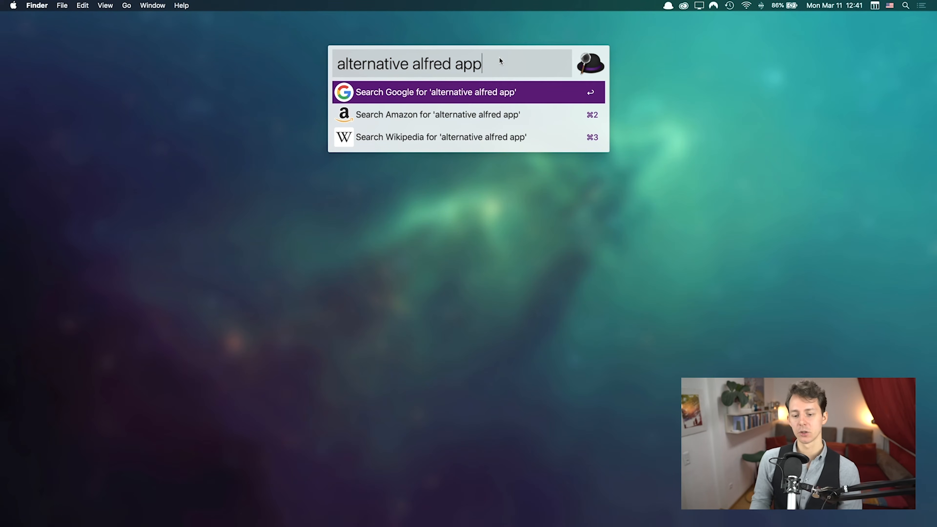
{"action": "key", "text": "super+BackSpace"}
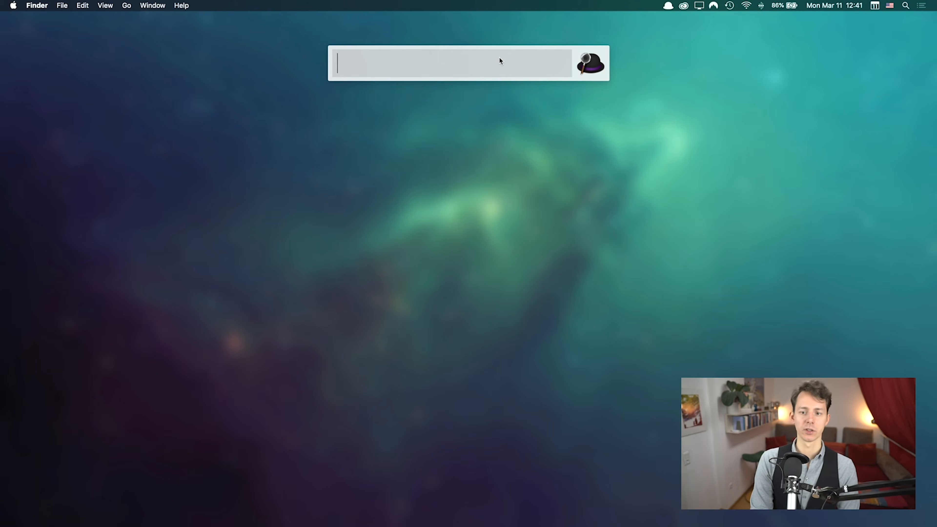
Step: Run web searches for 'google alternative' and then 'g alternative' using the google keywords
{"action": "type", "text": "google"}
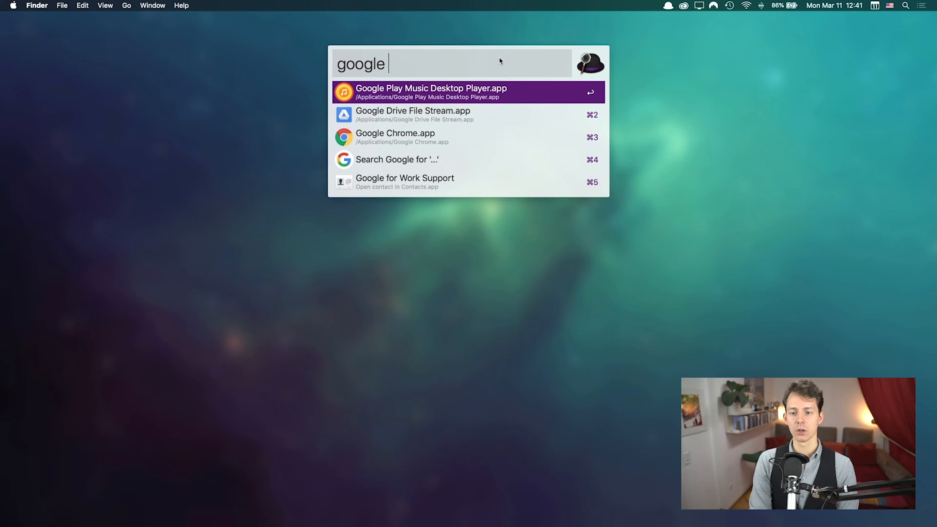
{"action": "type", "text": " alternative"}
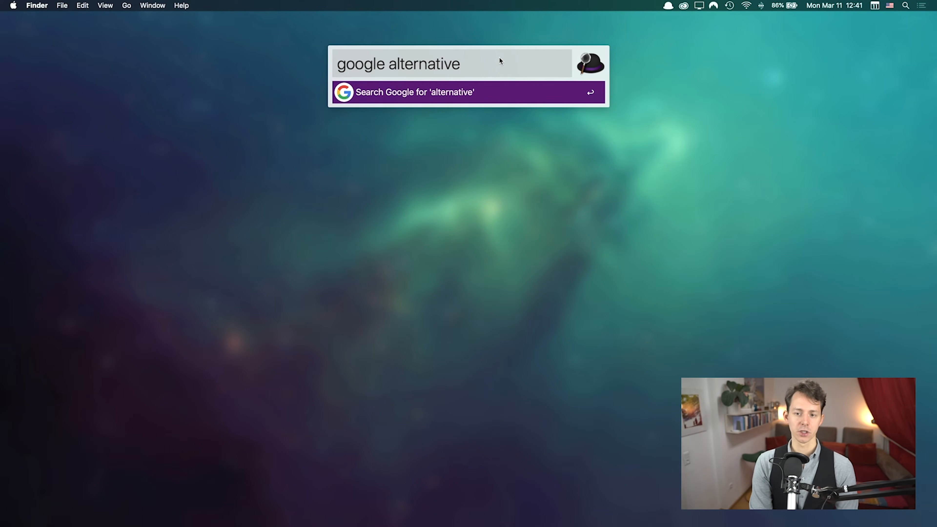
{"action": "key", "text": "super+a"}
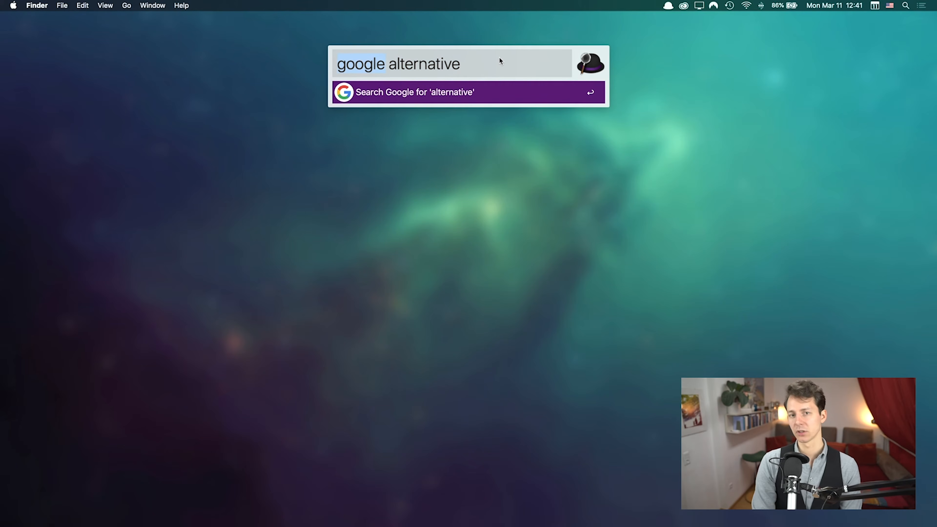
{"action": "type", "text": "g"}
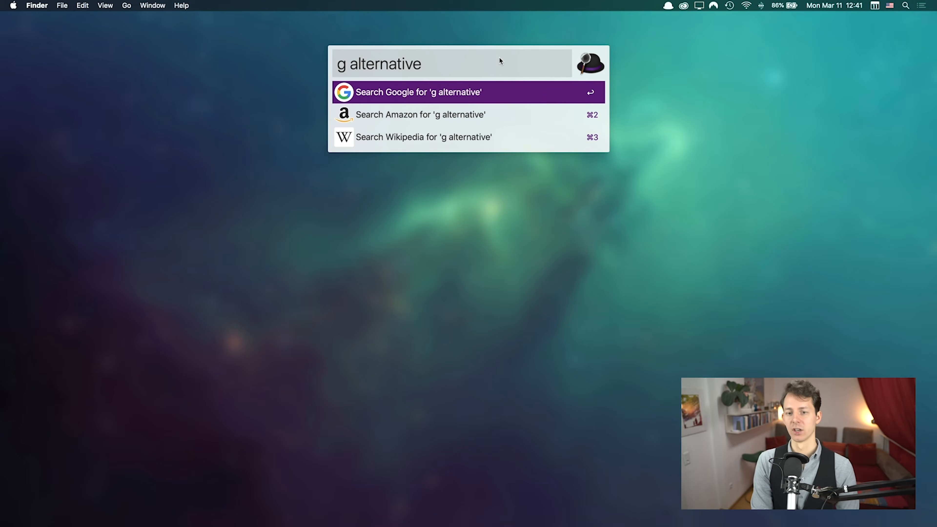
{"action": "key", "text": "super+BackSpace"}
Step: Try the 'translate' keyword to surface its Translate action, then dismiss Alfred
{"action": "type", "text": "tran"}
{"action": "key", "text": "BackSpace"}
{"action": "type", "text": "translate "}
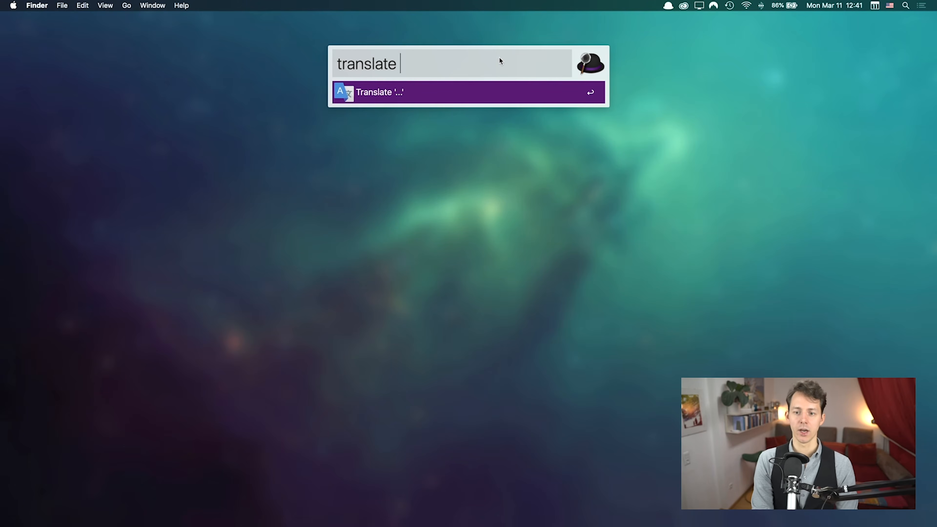
{"action": "type", "text": "fjadsk"}
{"action": "key", "text": "BackSpace"}
{"action": "key", "text": "BackSpace"}
{"action": "key", "text": "BackSpace"}
{"action": "key", "text": "BackSpace"}
{"action": "key", "text": "BackSpace"}
{"action": "key", "text": "BackSpace"}
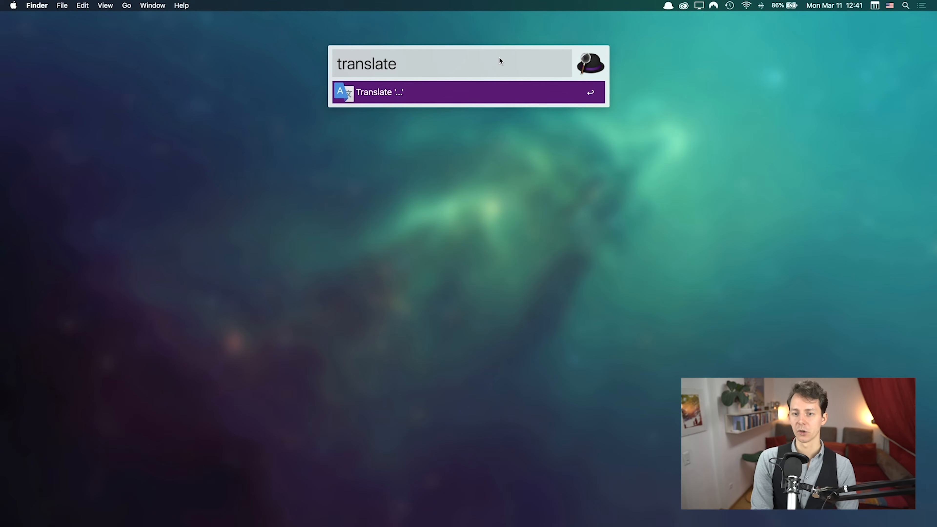
{"action": "key", "text": "super+a"}
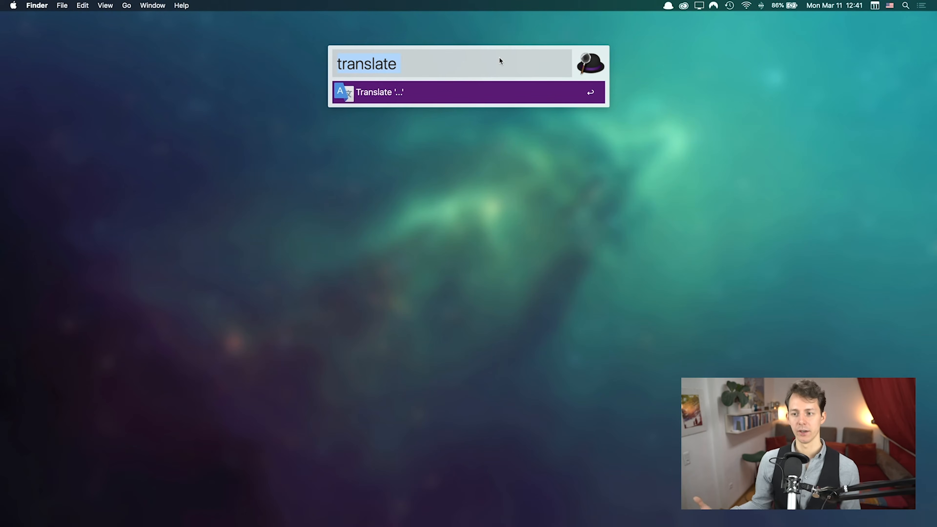
{"action": "key", "text": "Escape"}
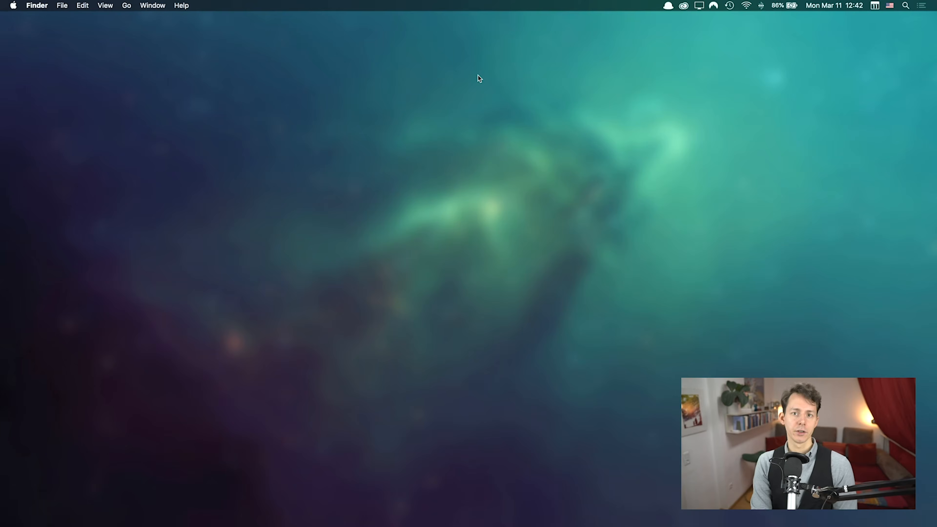
Step: Reopen Alfred to search 'appl', then calculate 12*12, clearing the bar afterwards
{"action": "key", "text": "alt+space"}
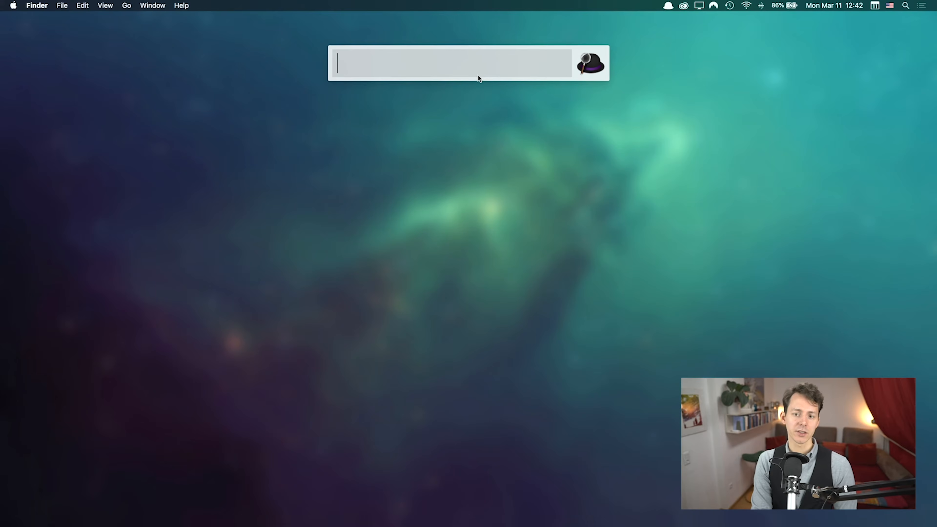
{"action": "type", "text": "appl"}
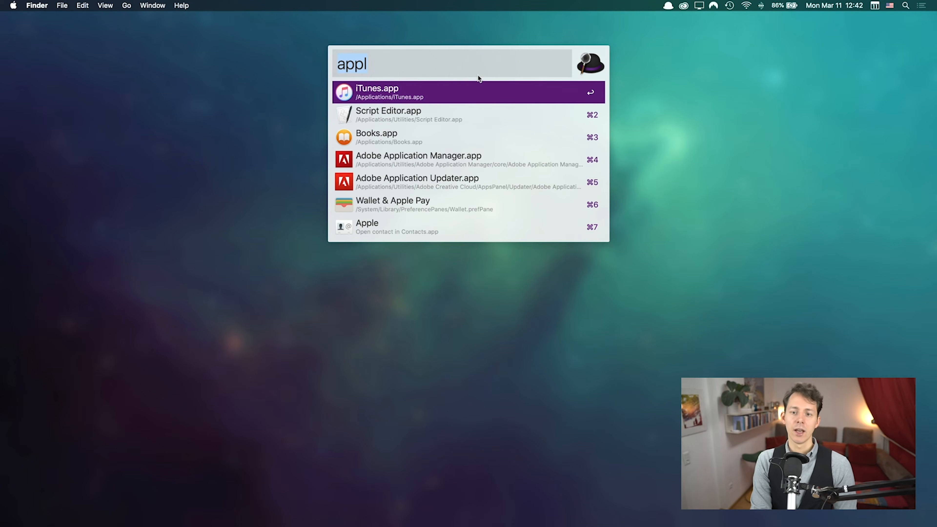
{"action": "key", "text": "BackSpace"}
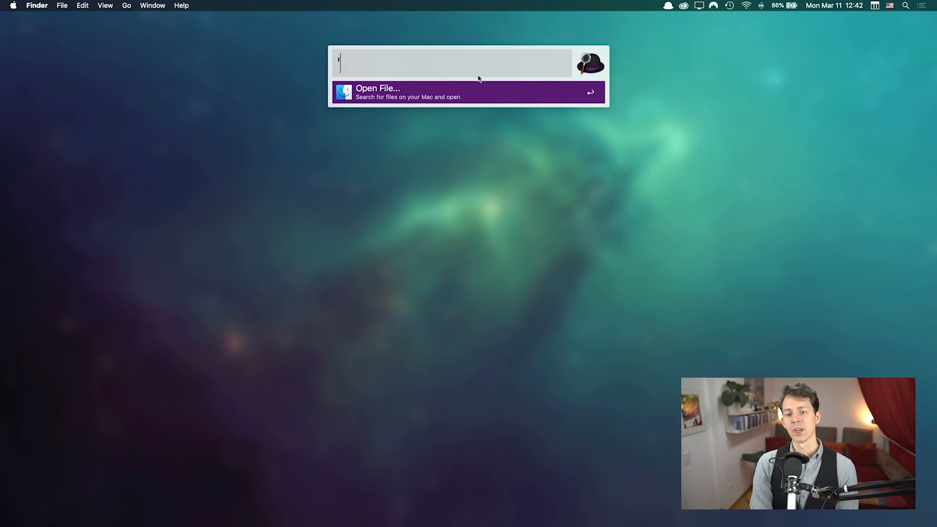
{"action": "type", "text": "12*12"}
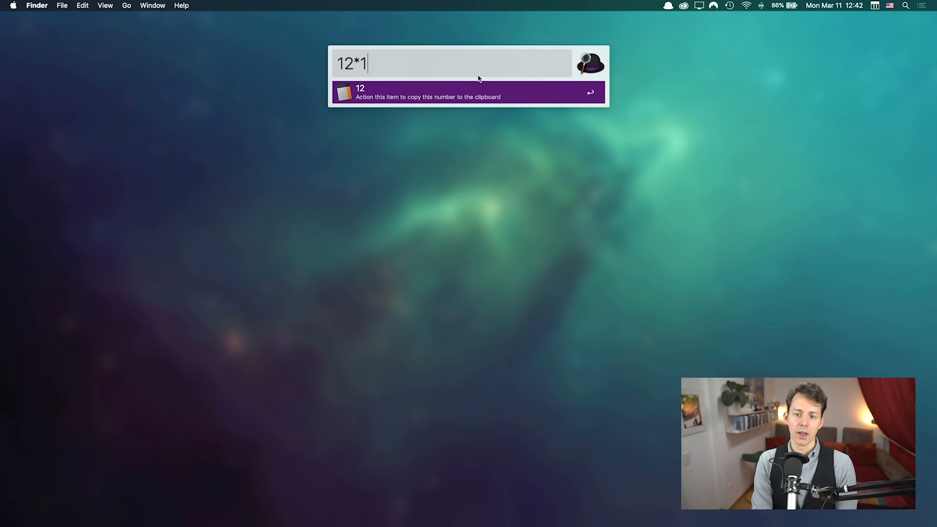
{"action": "key", "text": "BackSpace"}
{"action": "key", "text": "BackSpace"}
{"action": "key", "text": "BackSpace"}
{"action": "key", "text": "BackSpace"}
{"action": "key", "text": "BackSpace"}
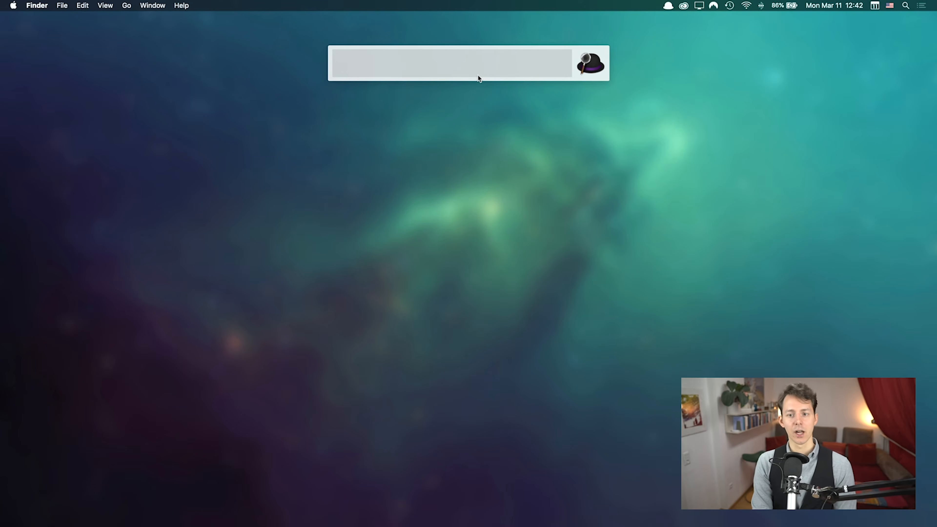
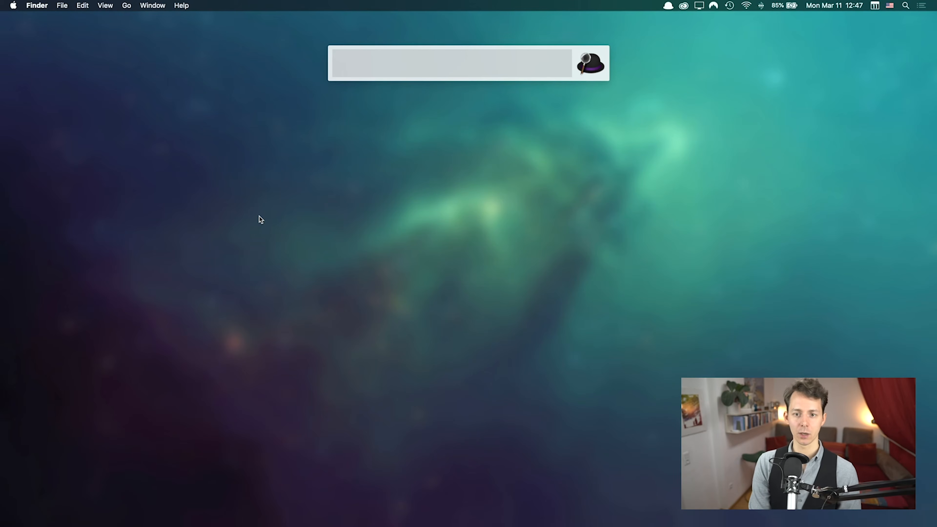
Step: Open Alfred Preferences from the Alfred bar with Cmd+,
{"action": "key", "text": "super+comma"}
Step: Switch Preferences to Features' Default Results, then start a file search in the Alfred bar with a space
{"action": "left_click", "coordinate": [88, 57]}
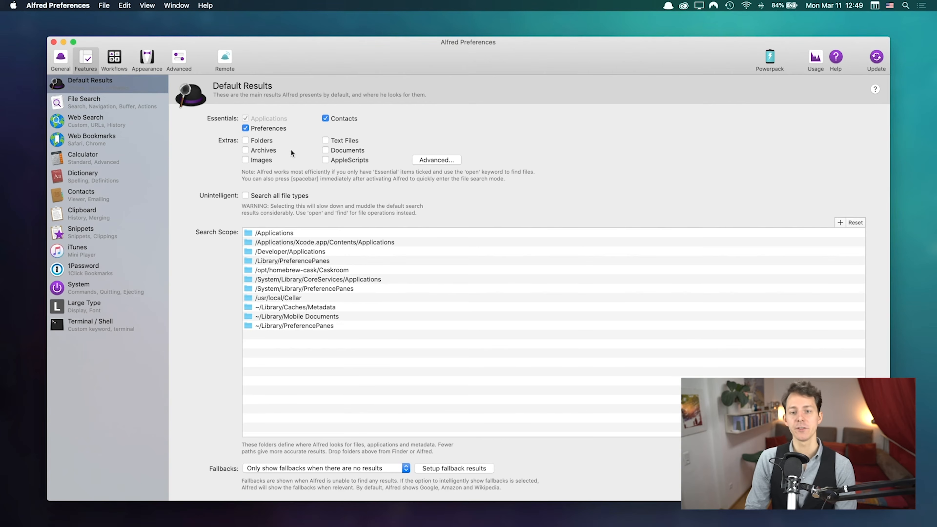
{"action": "key", "text": "alt+space"}
{"action": "key", "text": "space"}
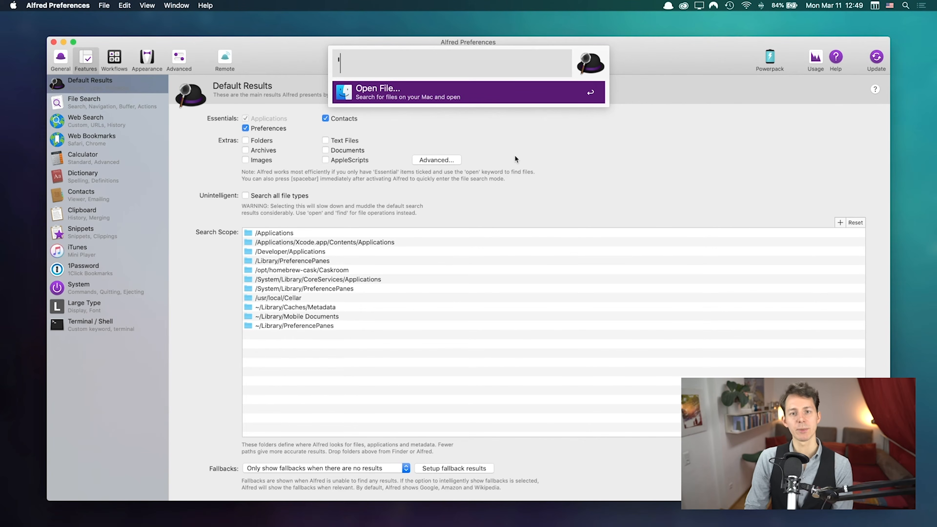
{"action": "left_click", "coordinate": [585, 188]}
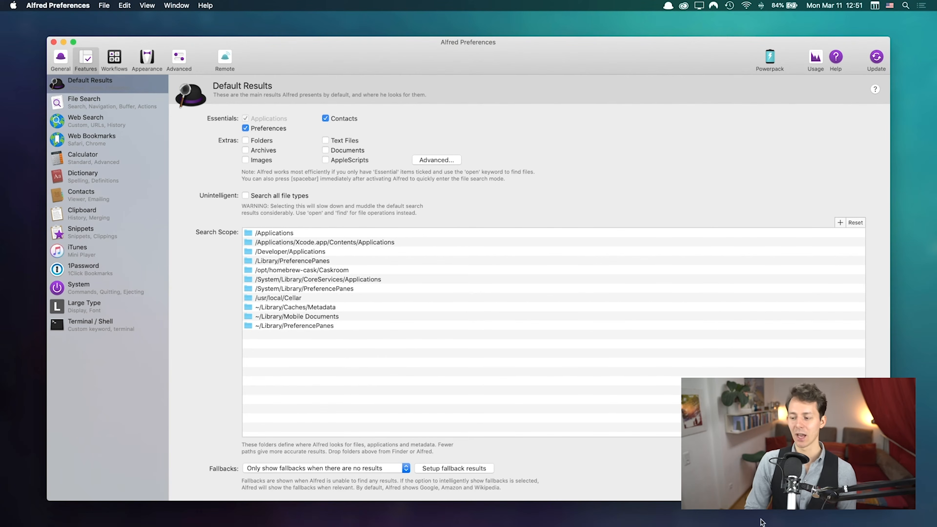
{"action": "left_click", "coordinate": [330, 307]}
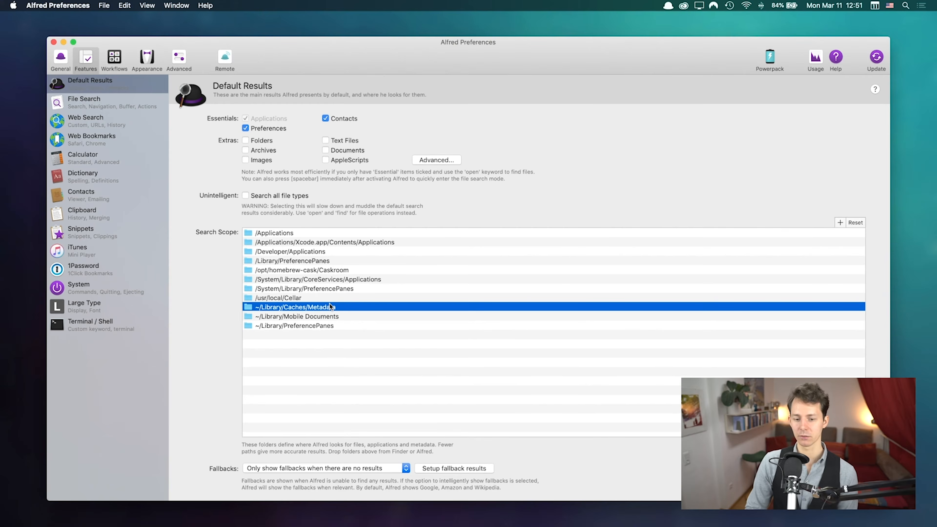
{"action": "left_click", "coordinate": [317, 325]}
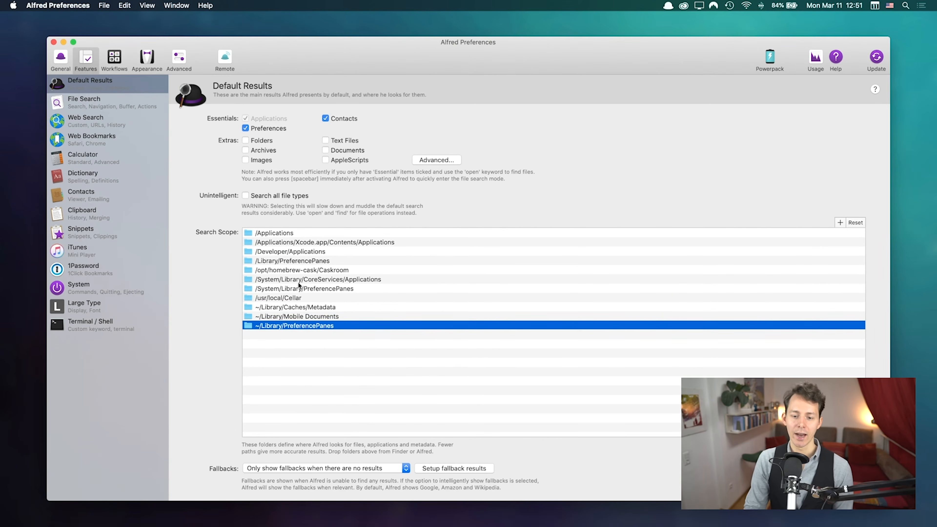
{"action": "left_click", "coordinate": [292, 260]}
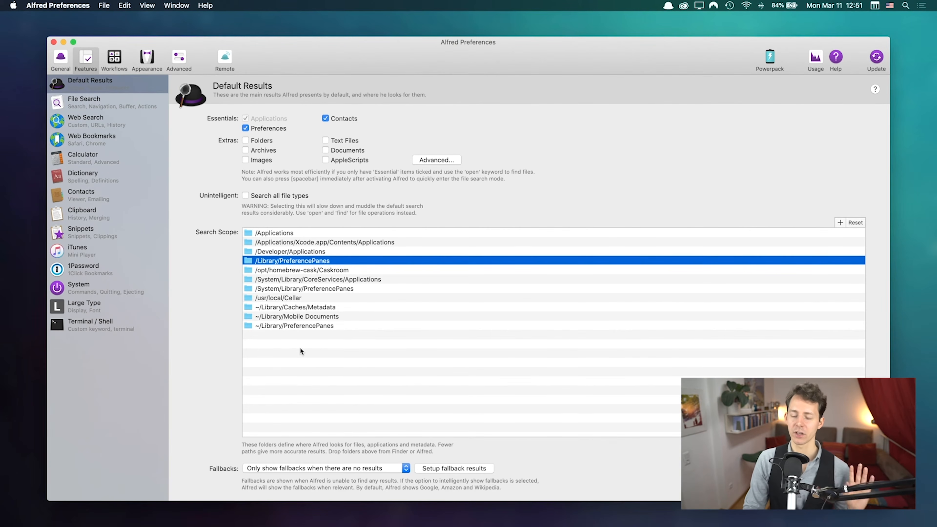
{"action": "left_click", "coordinate": [372, 349]}
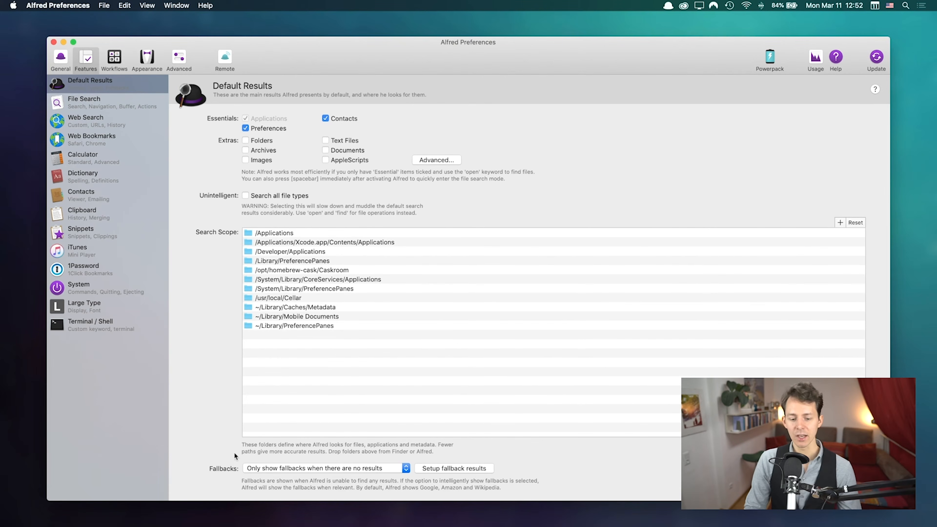
{"action": "left_click", "coordinate": [280, 468]}
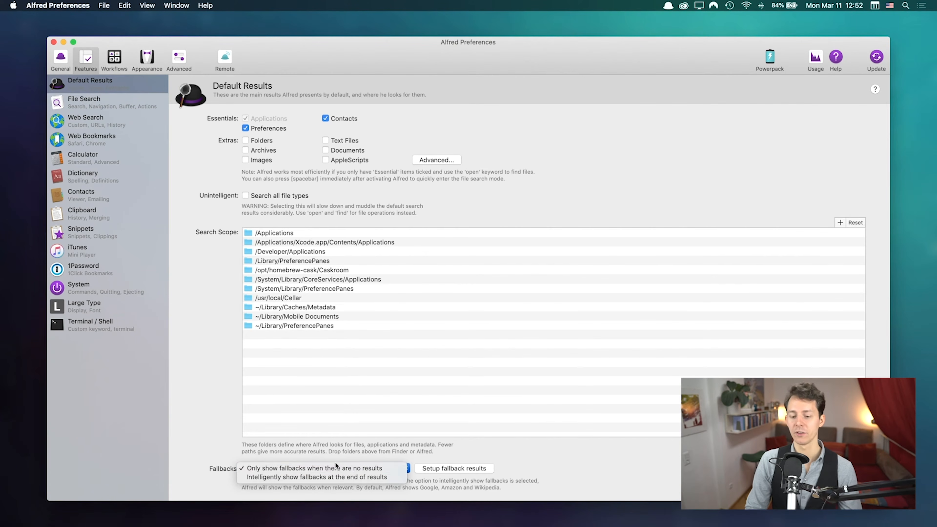
{"action": "left_click", "coordinate": [392, 452]}
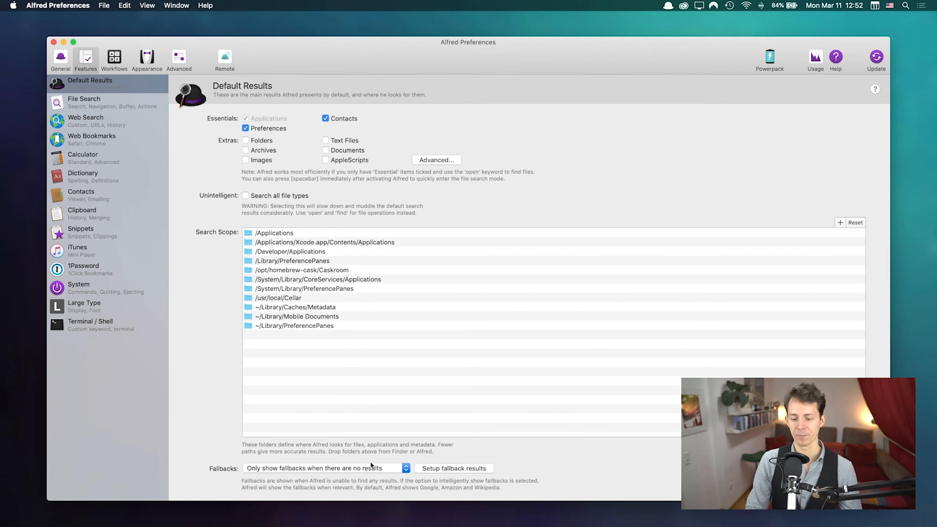
{"action": "left_click", "coordinate": [283, 466]}
{"action": "left_click", "coordinate": [308, 468]}
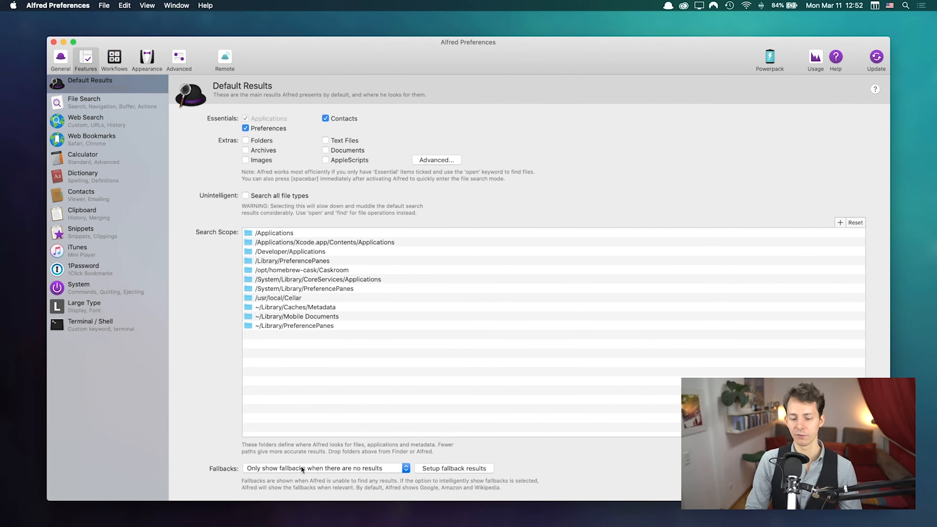
Step: Try Setup fallback results, dismiss the Powerpack Required notice, and open the File Search settings
{"action": "left_click", "coordinate": [439, 467]}
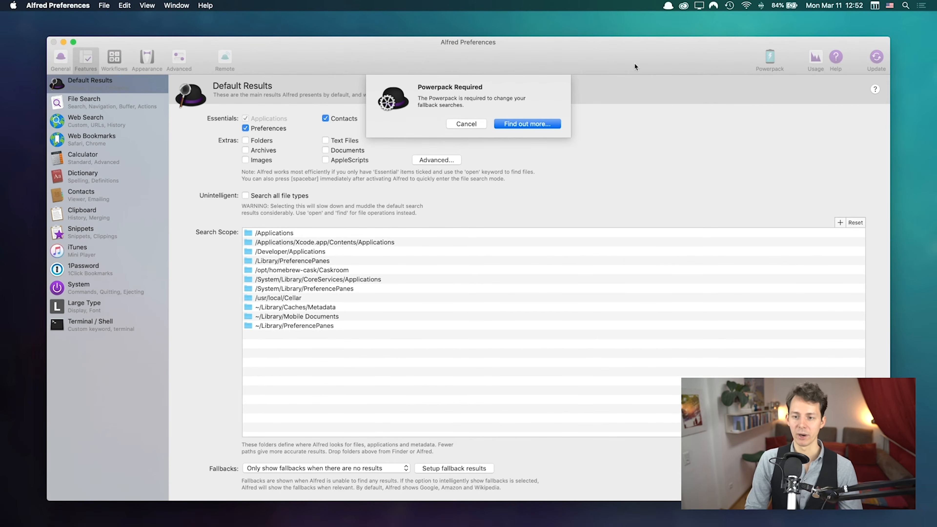
{"action": "left_click", "coordinate": [463, 125]}
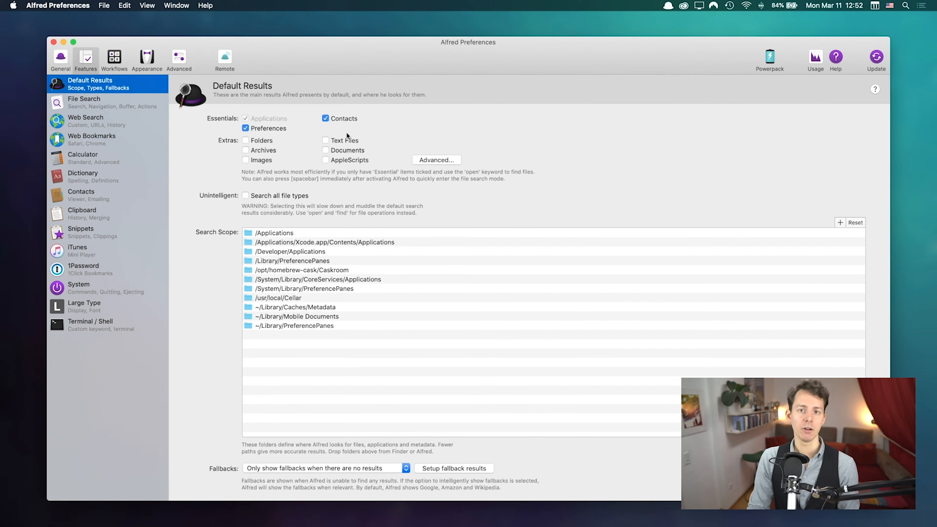
{"action": "left_click", "coordinate": [113, 103]}
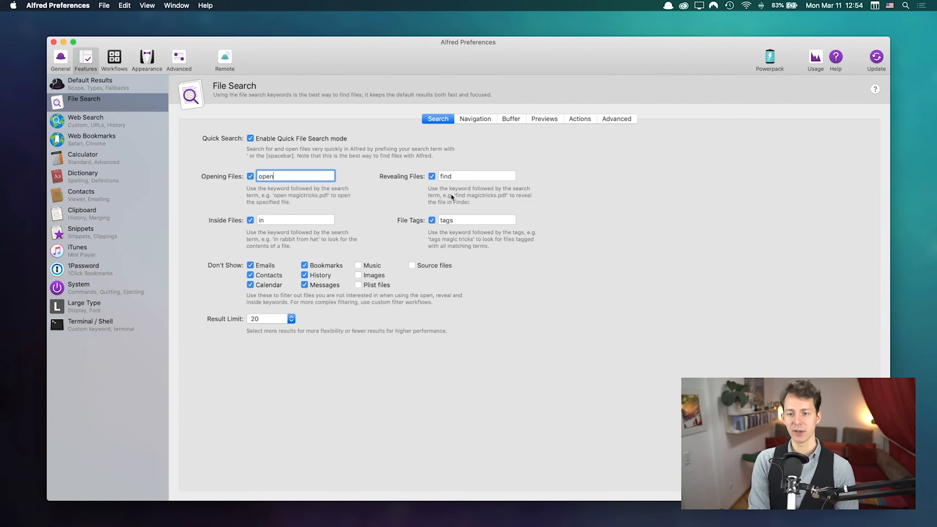
{"action": "key", "text": "alt+space"}
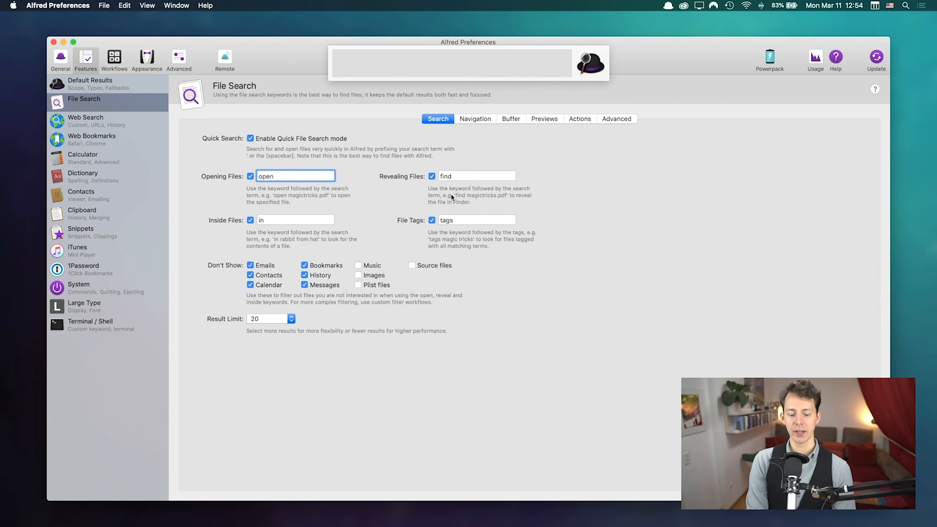
{"action": "type", "text": "'"}
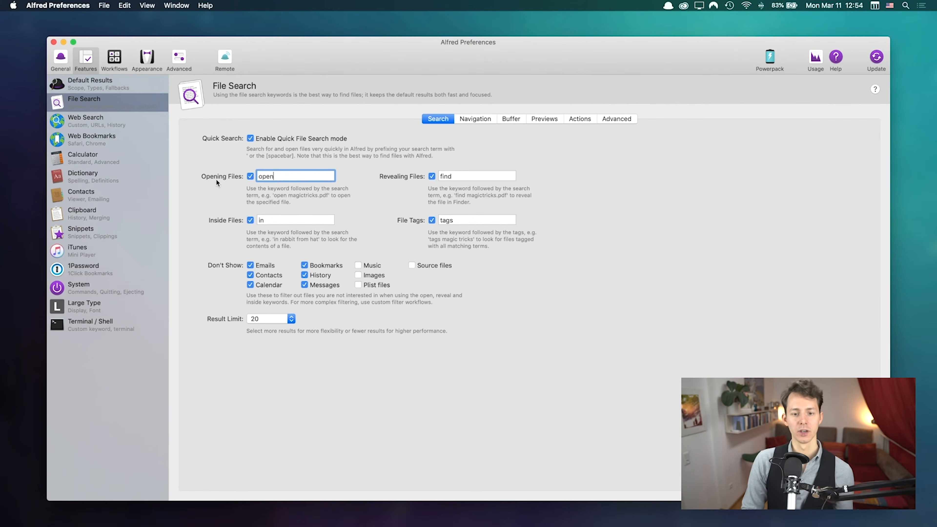
{"action": "double_click", "coordinate": [268, 177]}
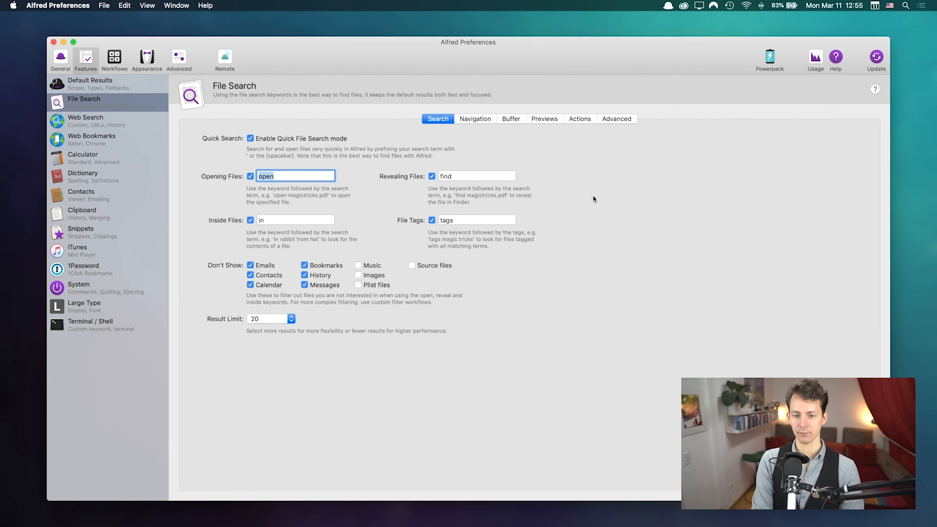
{"action": "key", "text": "alt+space"}
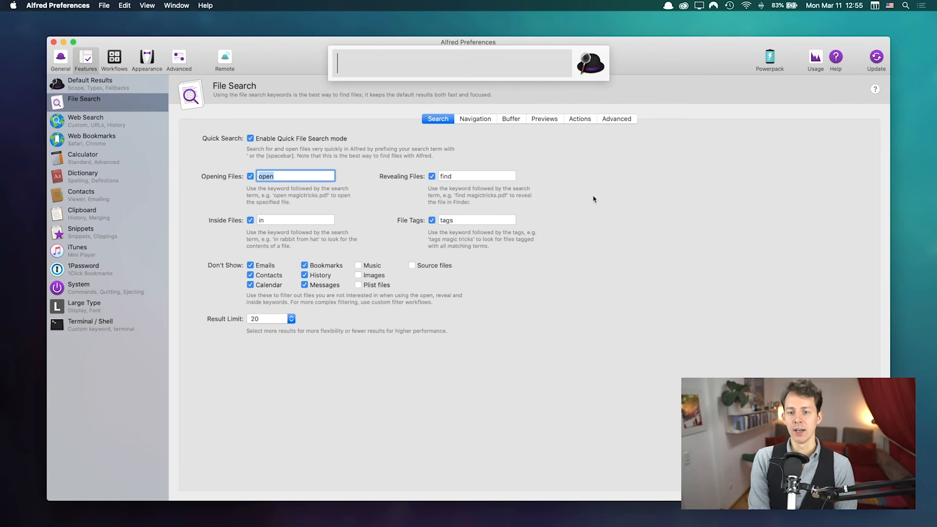
{"action": "type", "text": "open alfred gettin"}
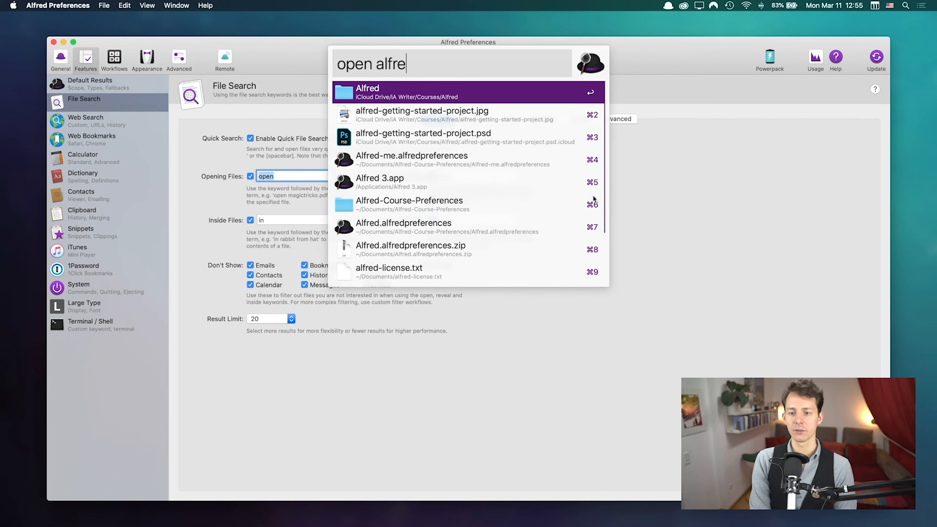
{"action": "key", "text": "BackSpace"}
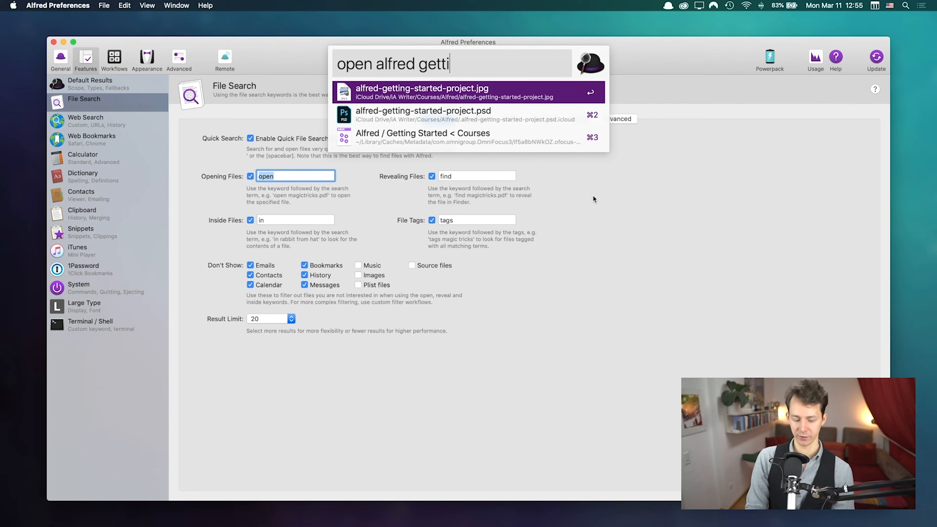
{"action": "key", "text": "super"}
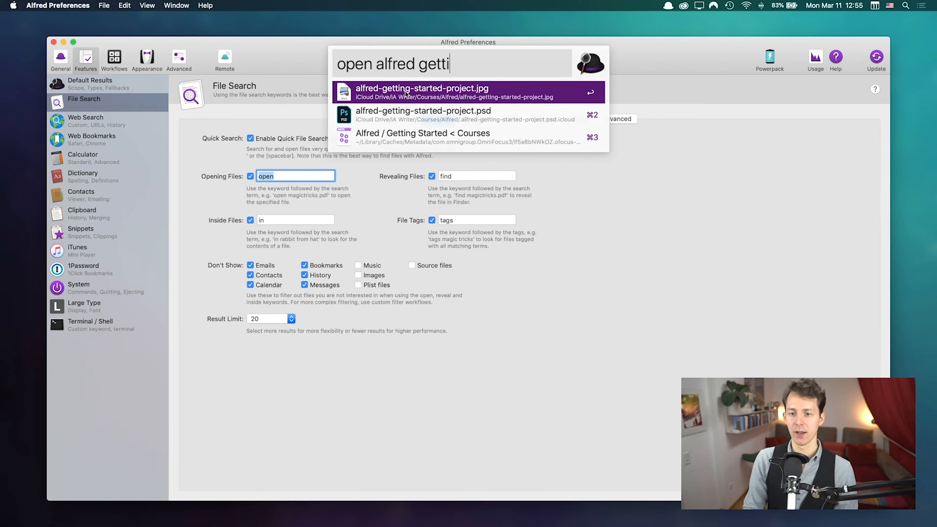
{"action": "double_click", "coordinate": [350, 62]}
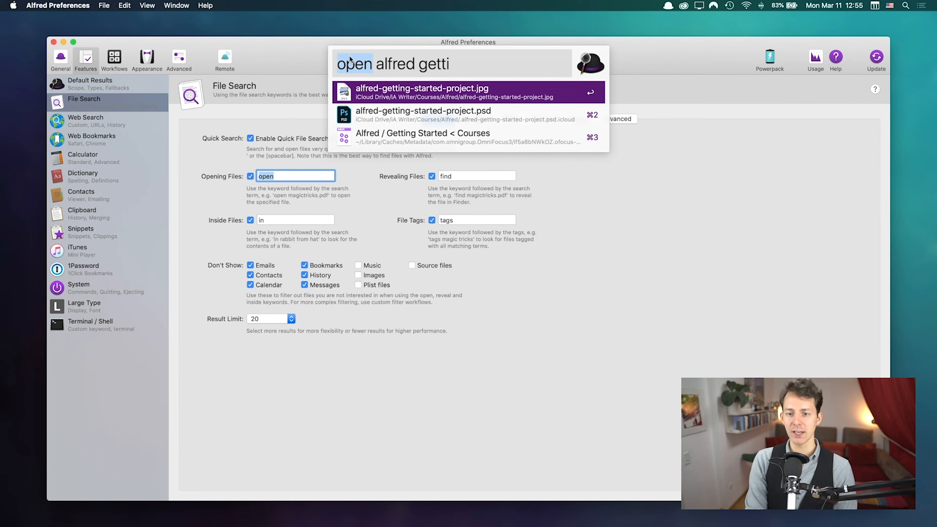
{"action": "type", "text": "find"}
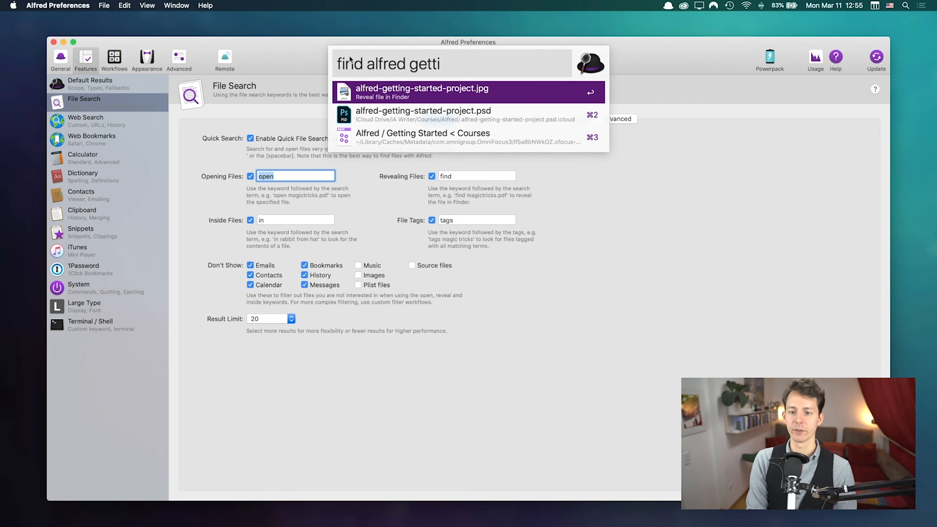
{"action": "left_click", "coordinate": [497, 85]}
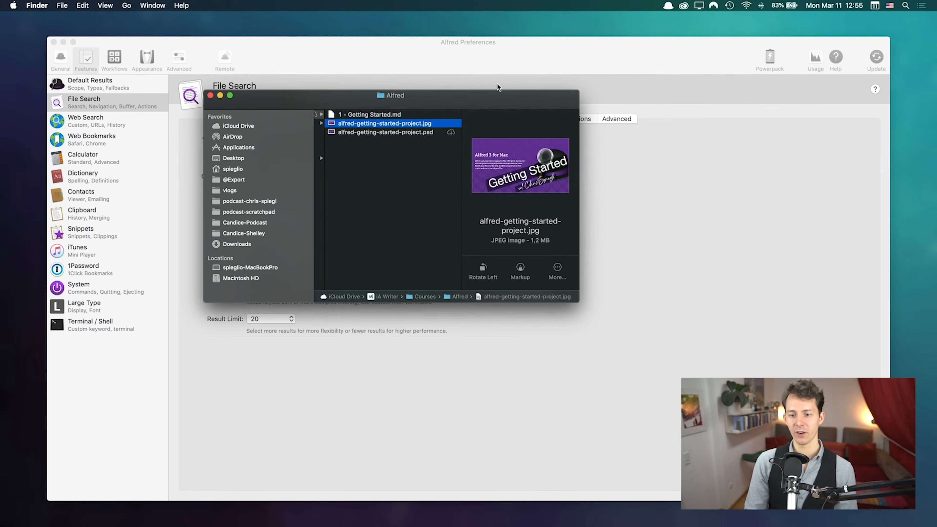
{"action": "left_click", "coordinate": [210, 96]}
{"action": "left_click", "coordinate": [581, 189]}
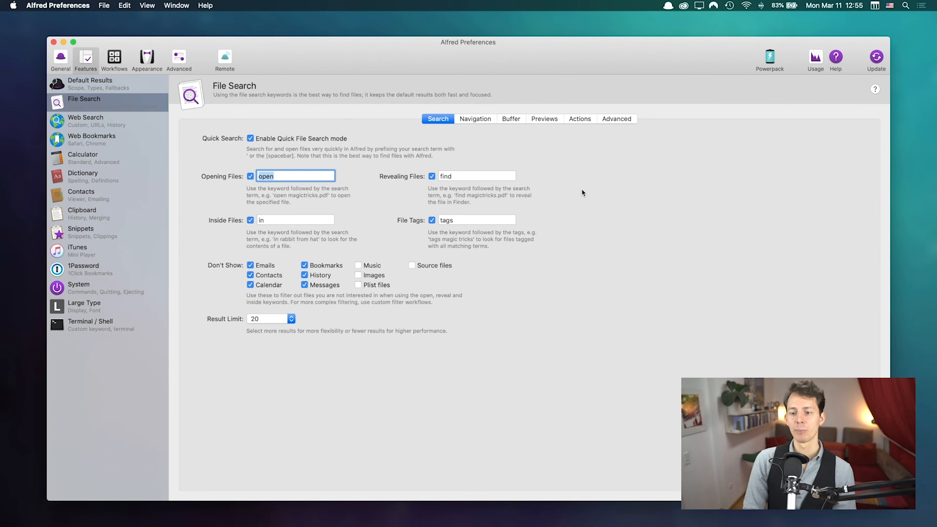
Step: Turn off the 'open' keyword for Opening Files and test an apostrophe quick search in the Alfred bar
{"action": "left_click", "coordinate": [251, 176]}
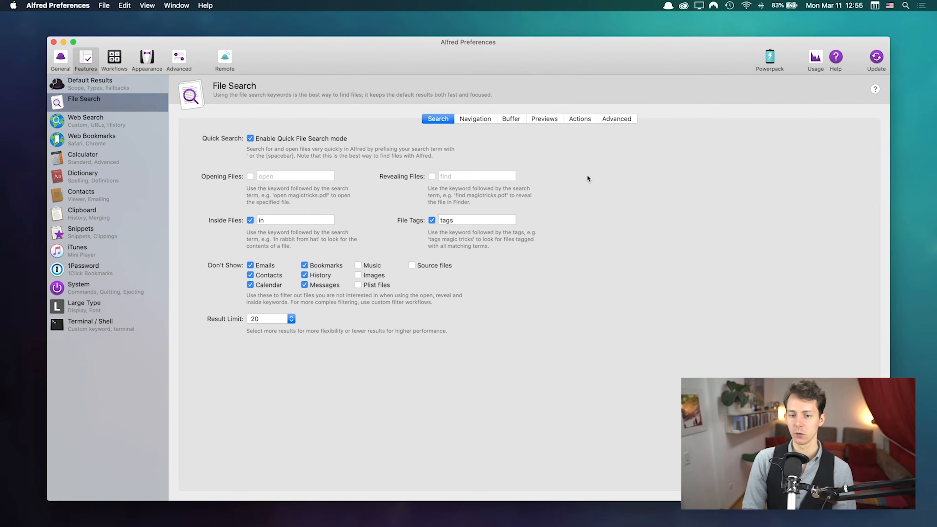
{"action": "key", "text": "alt+space"}
{"action": "type", "text": "'"}
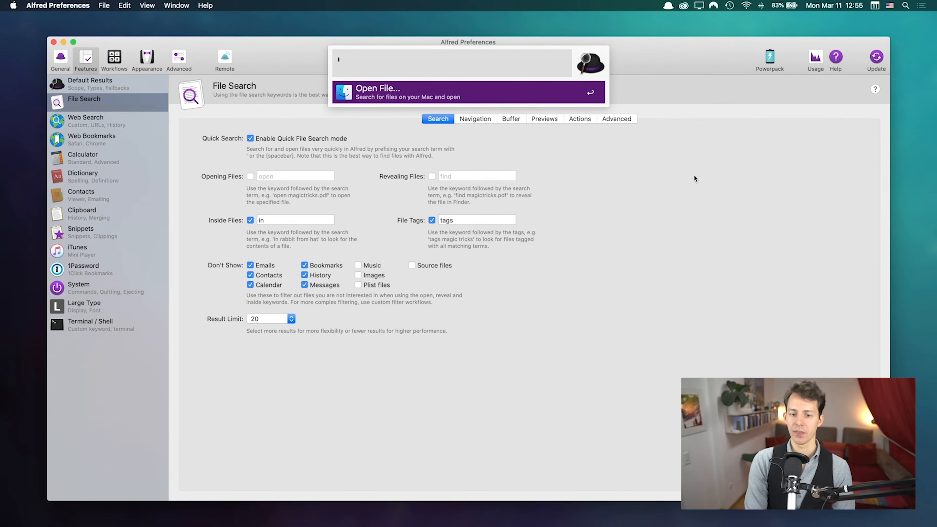
{"action": "key", "text": "Escape"}
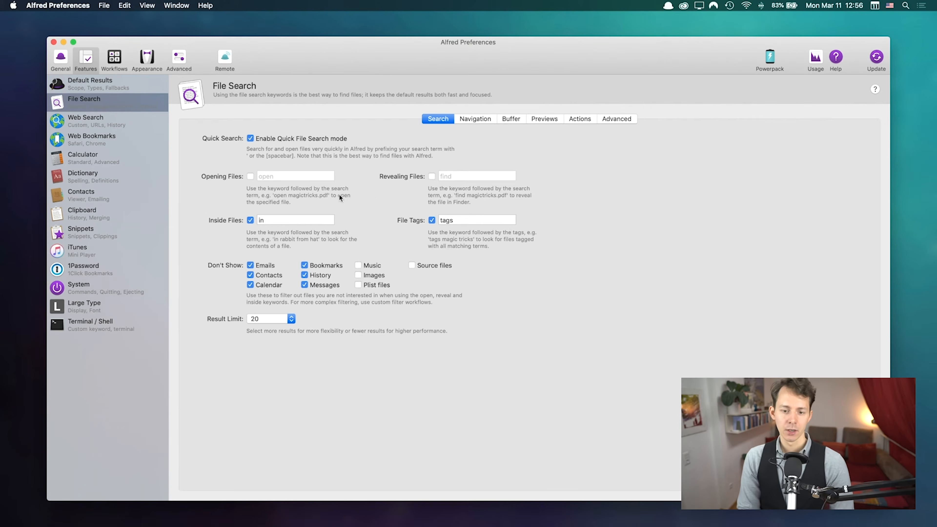
Step: Re-enable Revealing Files, retype its keyword as 'find', then switch it off again
{"action": "left_click", "coordinate": [432, 176]}
{"action": "double_click", "coordinate": [454, 176]}
{"action": "type", "text": "f"}
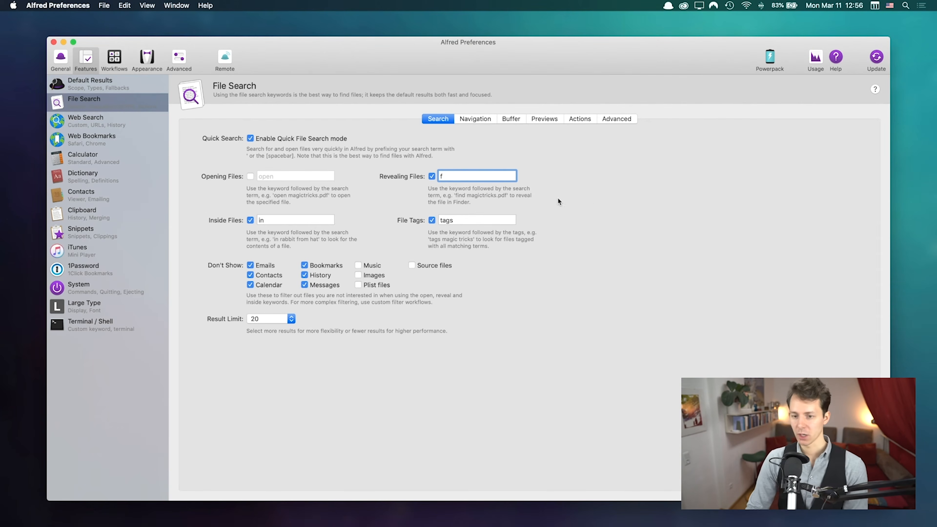
{"action": "type", "text": "ind"}
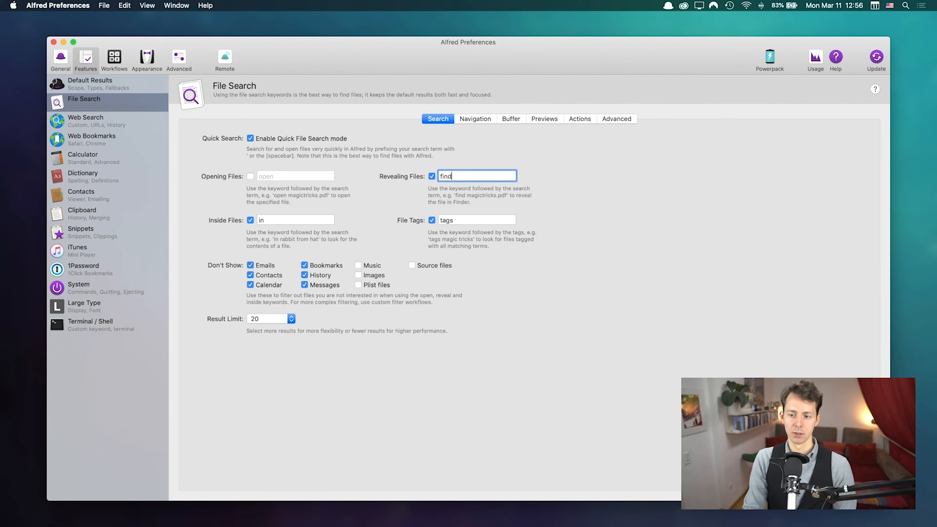
{"action": "left_click", "coordinate": [431, 176]}
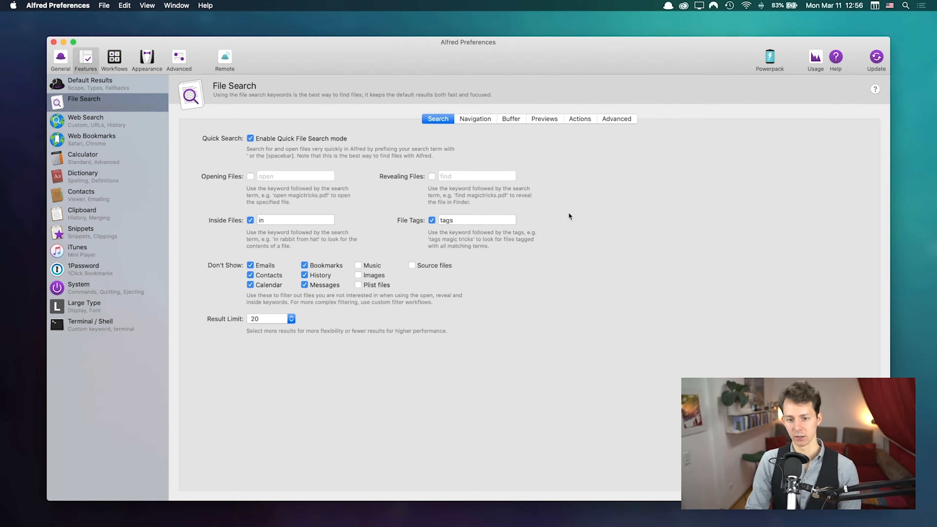
{"action": "key", "text": "Tab"}
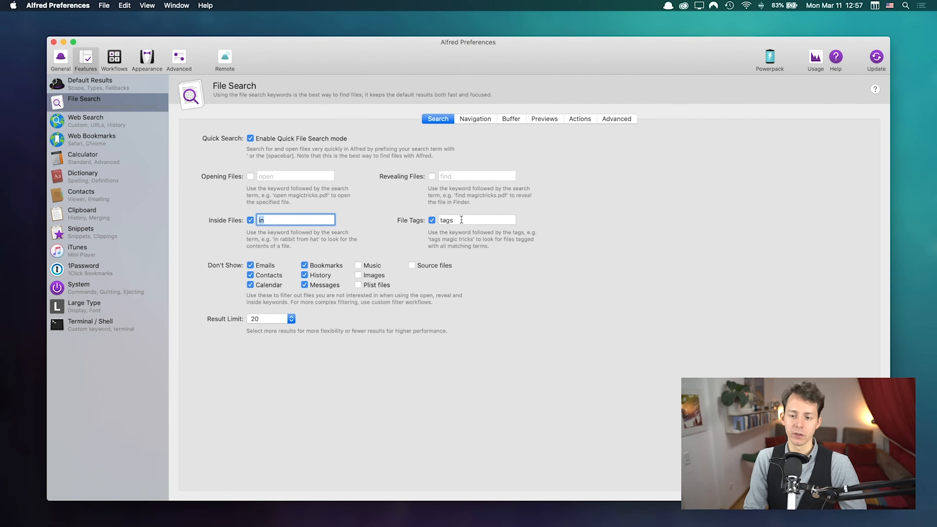
Step: Exclude Images from file search results and recall the 'alfred getting started' query in the Alfred bar
{"action": "key", "text": "Tab"}
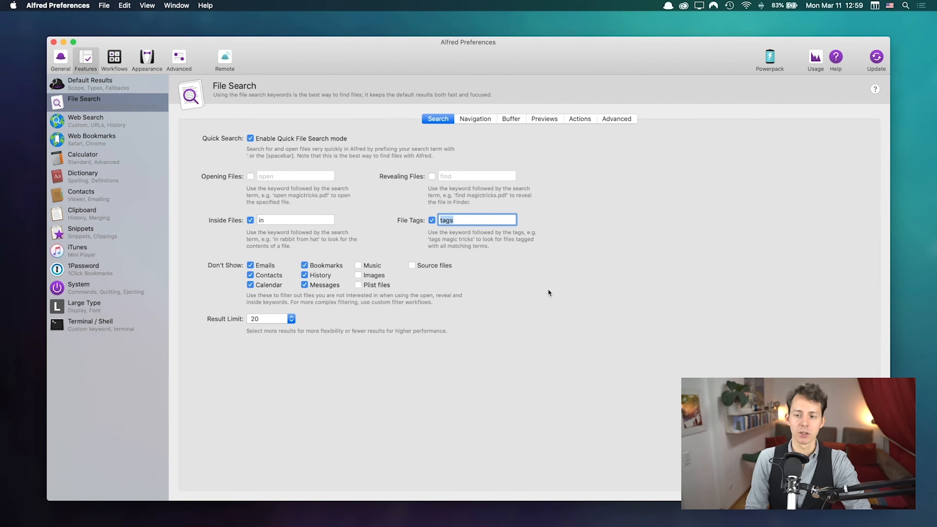
{"action": "left_click", "coordinate": [360, 277]}
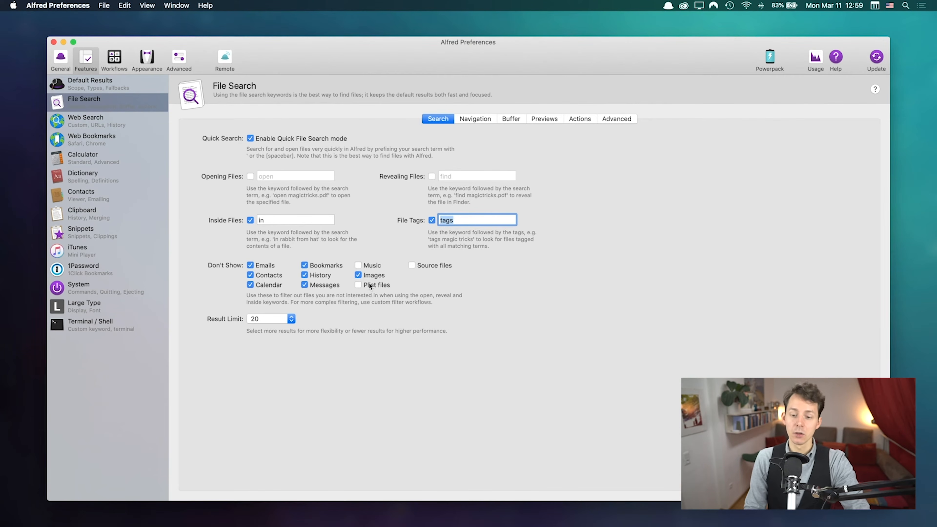
{"action": "key", "text": "alt+space"}
{"action": "key", "text": "Up"}
{"action": "key", "text": "Up"}
{"action": "key", "text": "Up"}
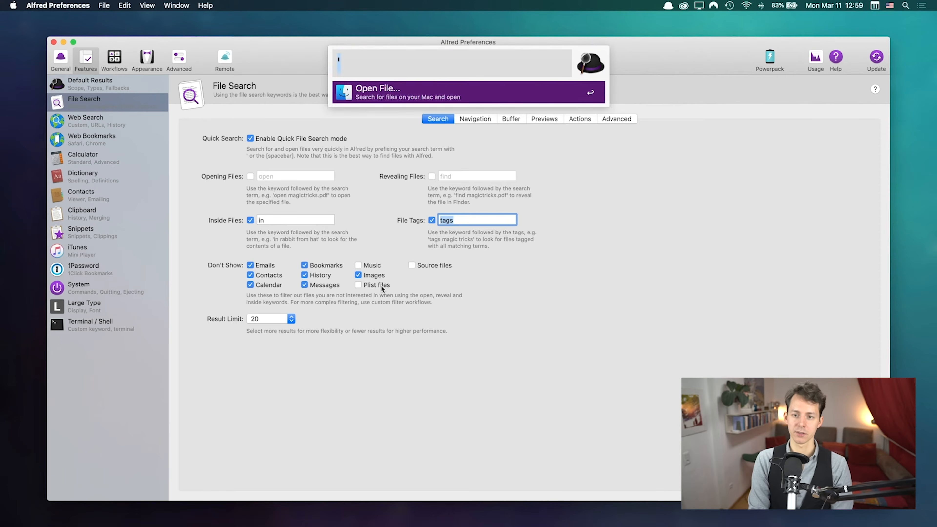
{"action": "key", "text": "Up"}
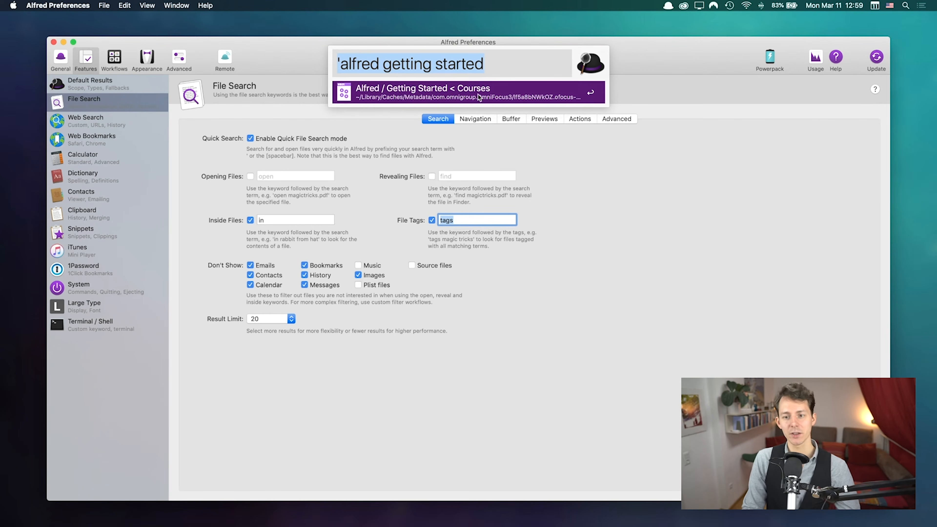
Step: Close the search bar, try a Result Limit of 40, and settle it back at 20
{"action": "left_click", "coordinate": [559, 275]}
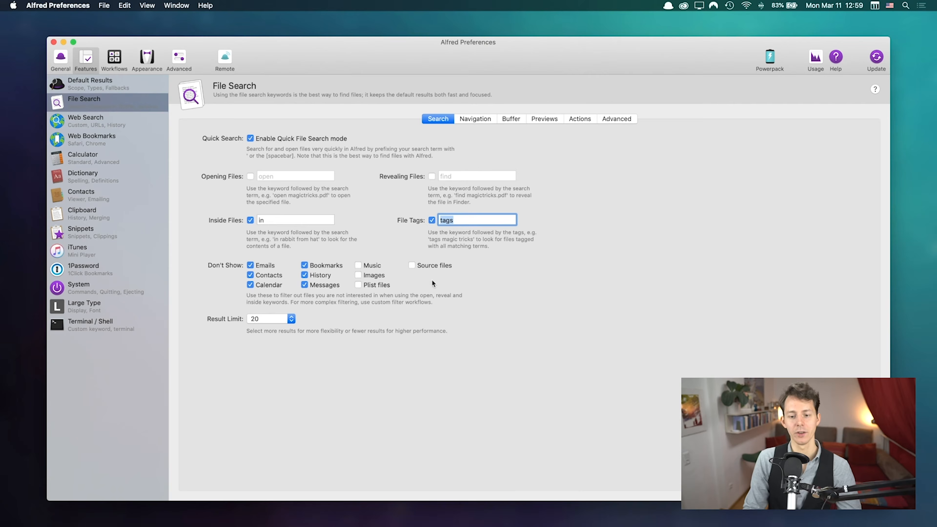
{"action": "left_click", "coordinate": [270, 317]}
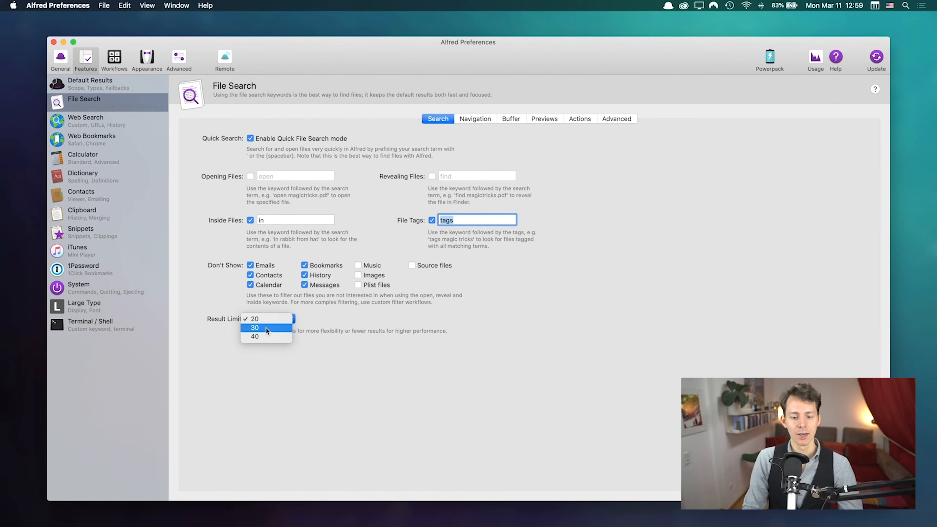
{"action": "left_click", "coordinate": [345, 333]}
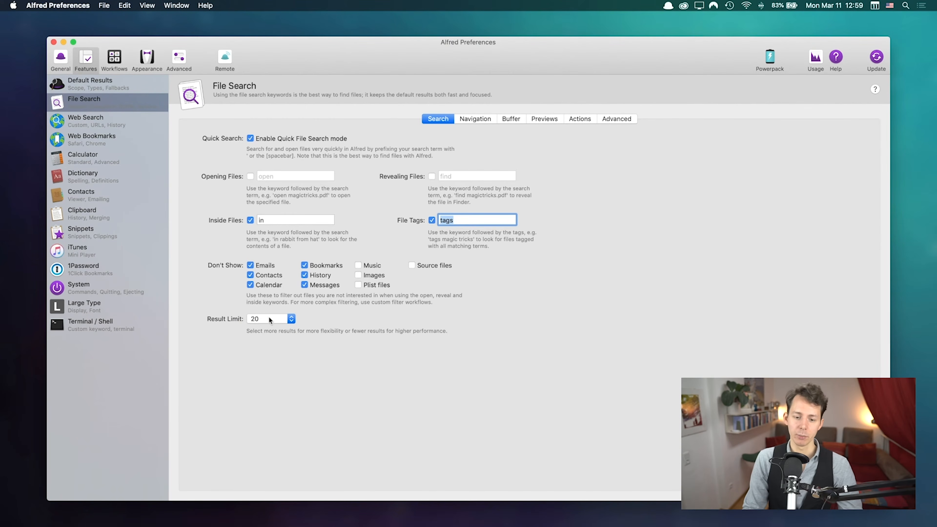
{"action": "left_click", "coordinate": [279, 315]}
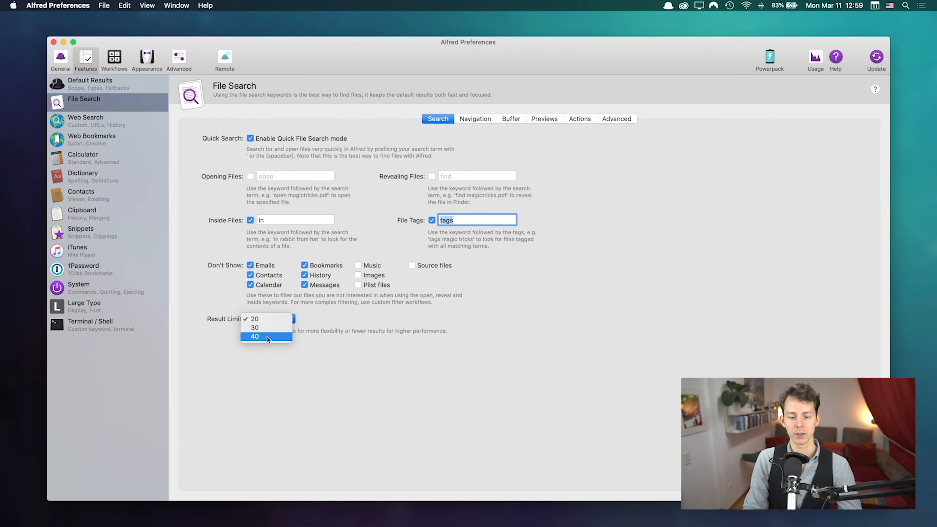
{"action": "left_click", "coordinate": [275, 319]}
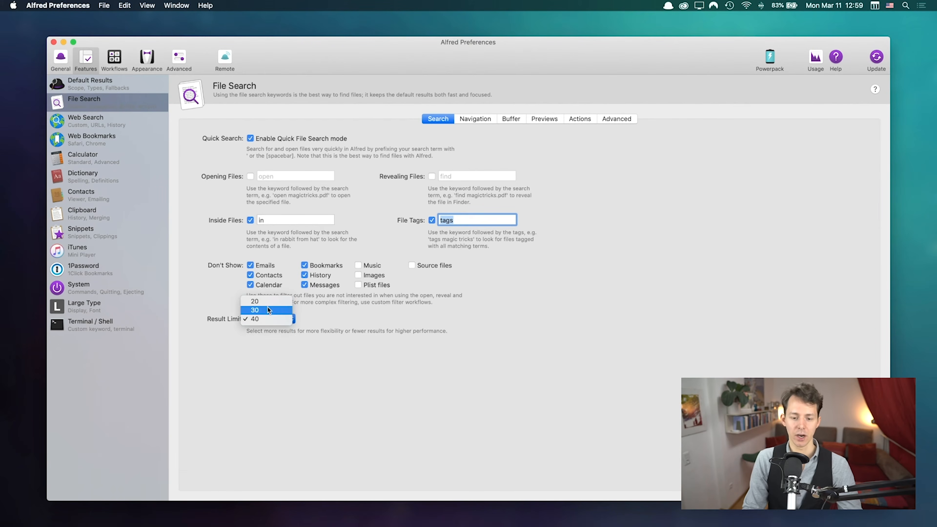
{"action": "left_click", "coordinate": [264, 301]}
{"action": "left_click", "coordinate": [267, 319]}
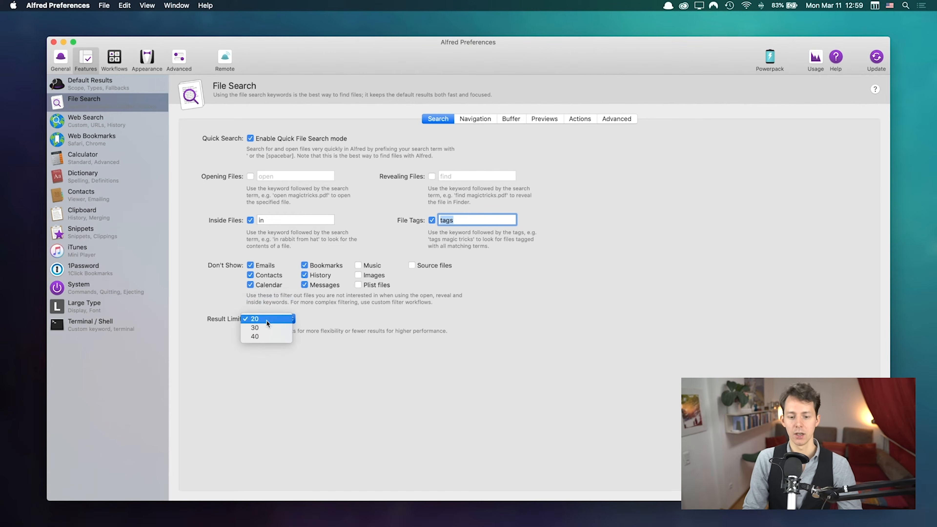
{"action": "left_click", "coordinate": [266, 318]}
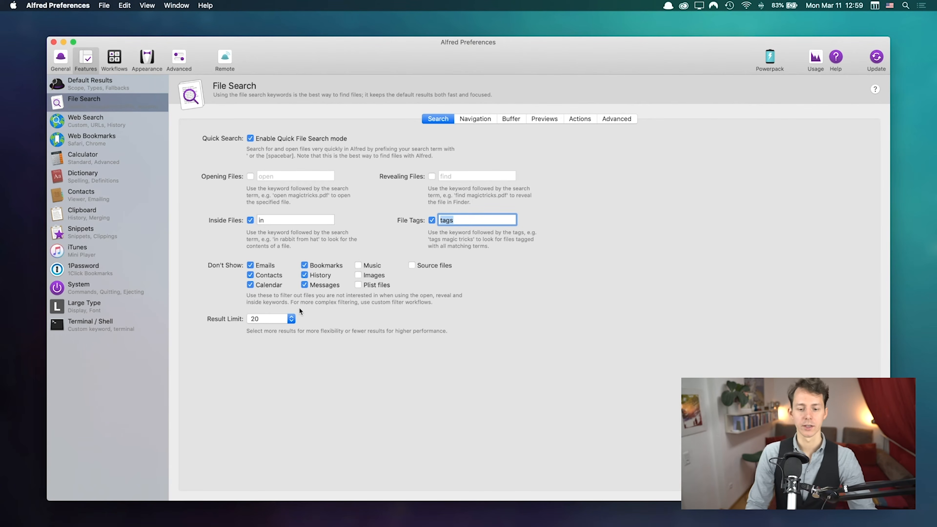
{"action": "left_click", "coordinate": [269, 319]}
{"action": "left_click", "coordinate": [269, 333]}
{"action": "left_click", "coordinate": [277, 321]}
{"action": "left_click", "coordinate": [375, 329]}
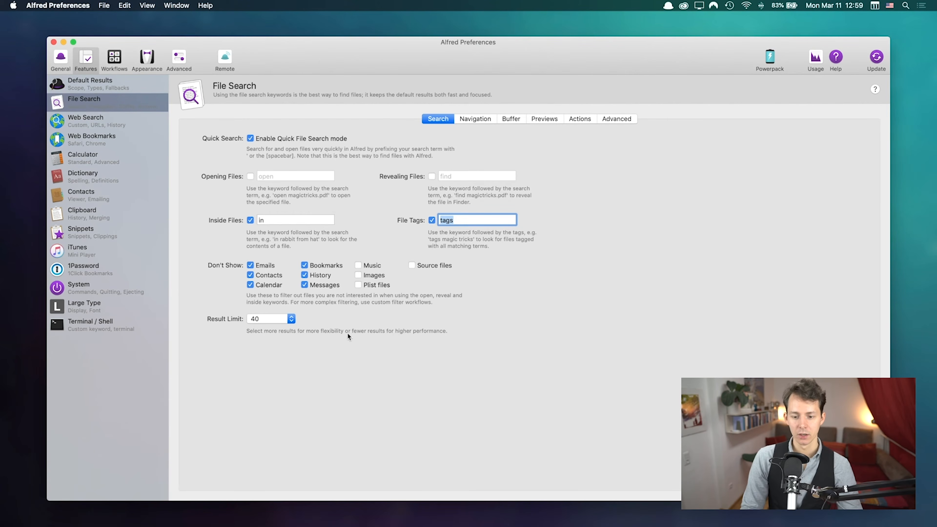
{"action": "left_click", "coordinate": [260, 303]}
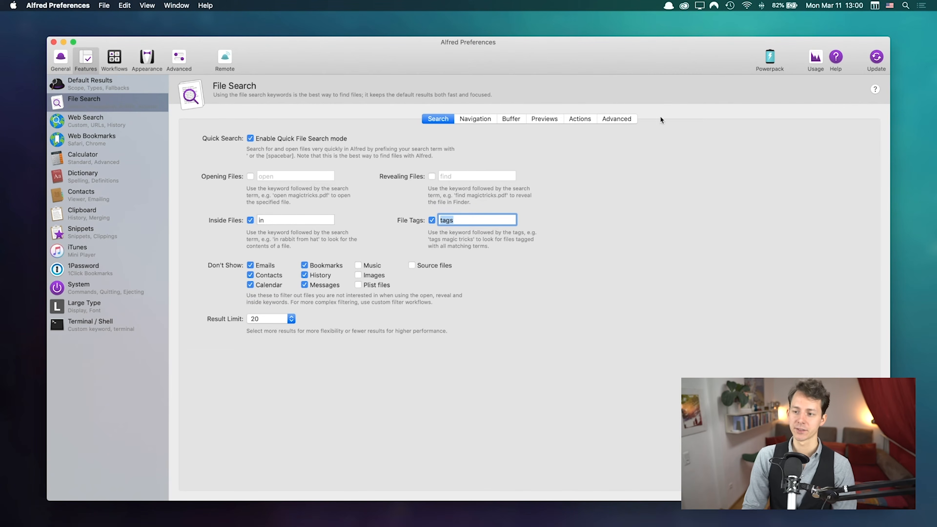
Step: Browse File Search's Navigation, Buffer and Previews settings tabs
{"action": "left_click", "coordinate": [479, 118]}
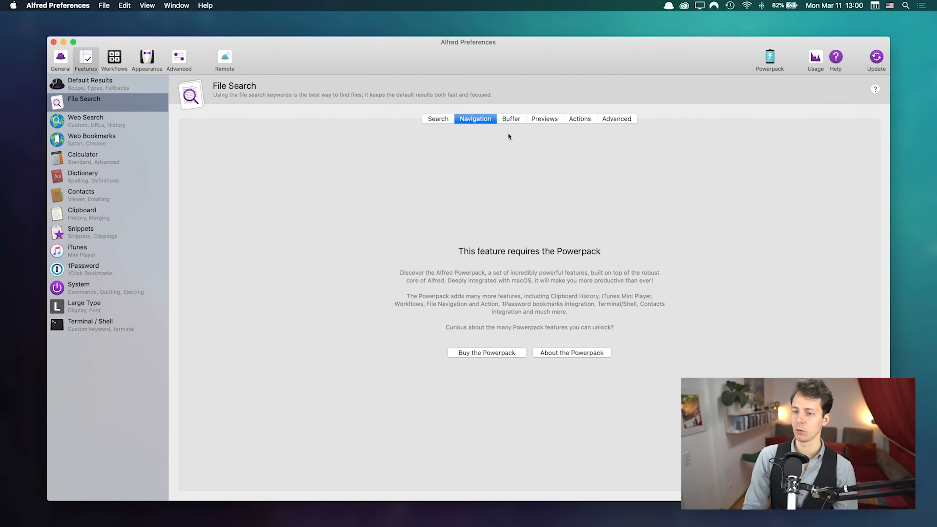
{"action": "left_click", "coordinate": [509, 122]}
{"action": "left_click", "coordinate": [548, 119]}
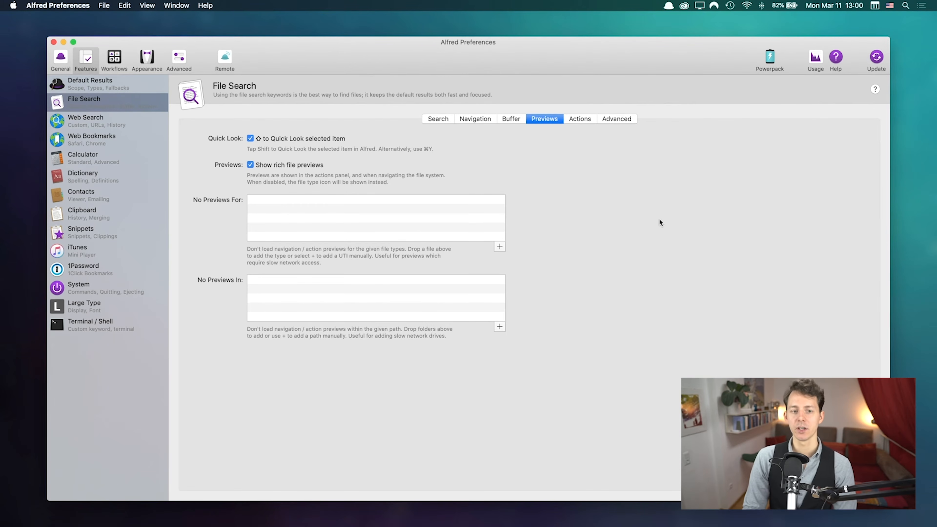
Step: Quick Look the alfred-getting-started-project.jpg result with Shift in the Alfred bar, then dismiss it
{"action": "key", "text": "alt+space"}
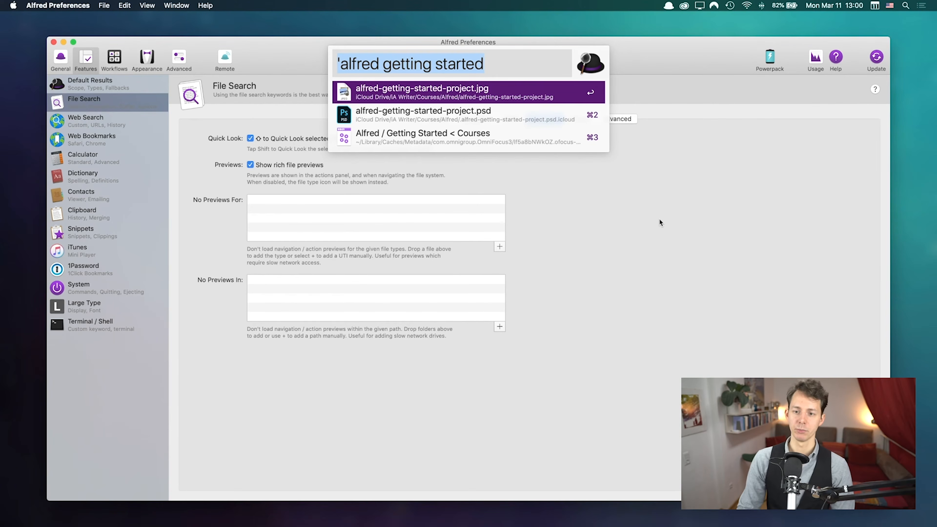
{"action": "key", "text": "Down"}
{"action": "key", "text": "Up"}
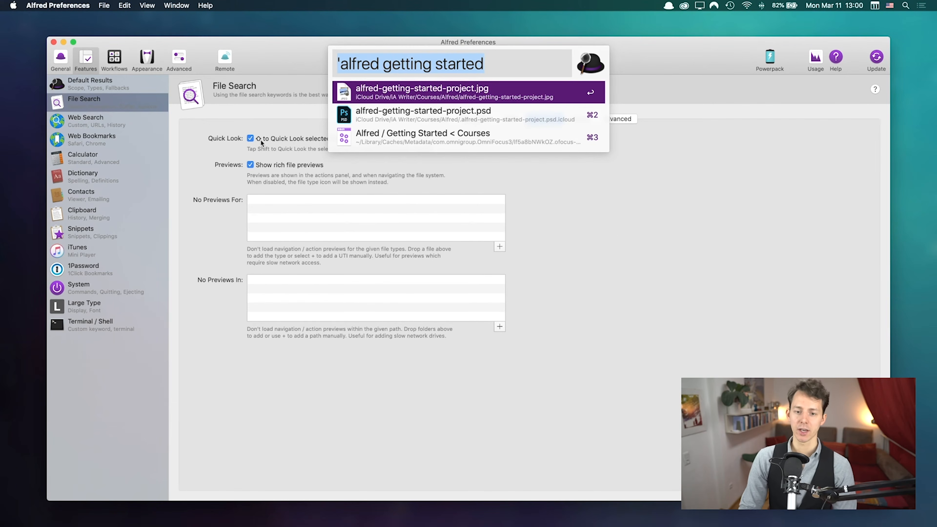
{"action": "key", "text": "shift"}
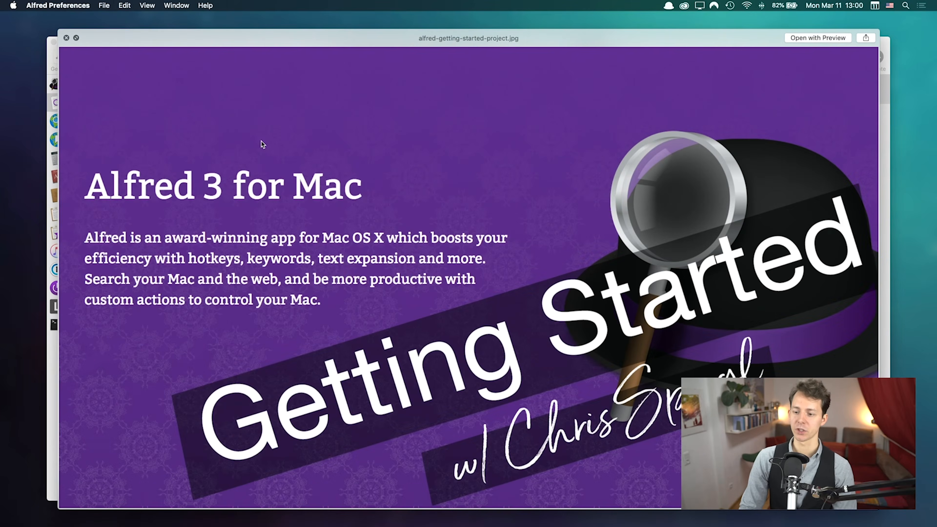
{"action": "key", "text": "shift"}
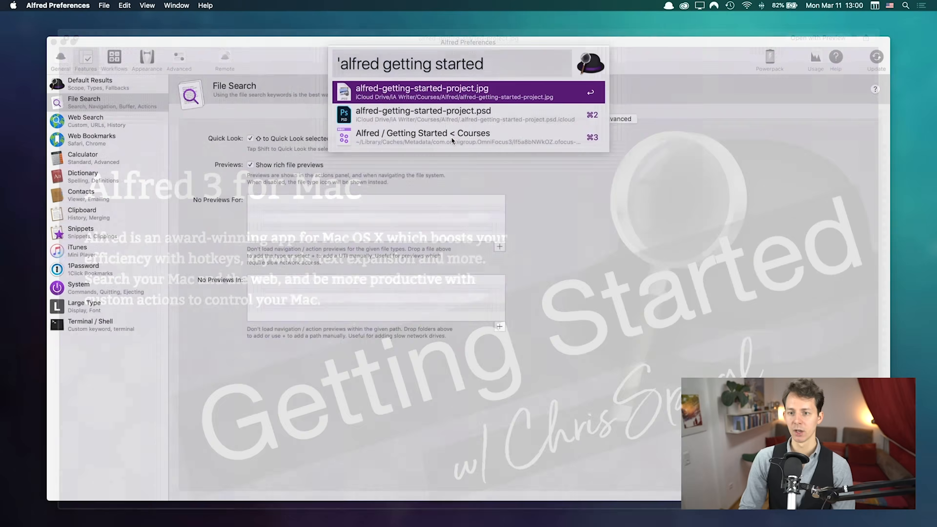
{"action": "key", "text": "shift"}
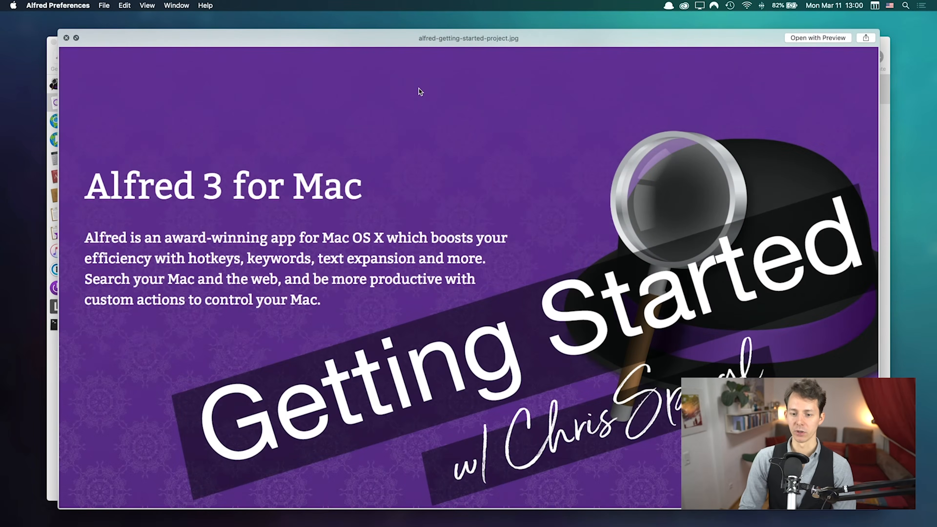
{"action": "key", "text": "shift"}
{"action": "key", "text": "shift"}
{"action": "key", "text": "shift"}
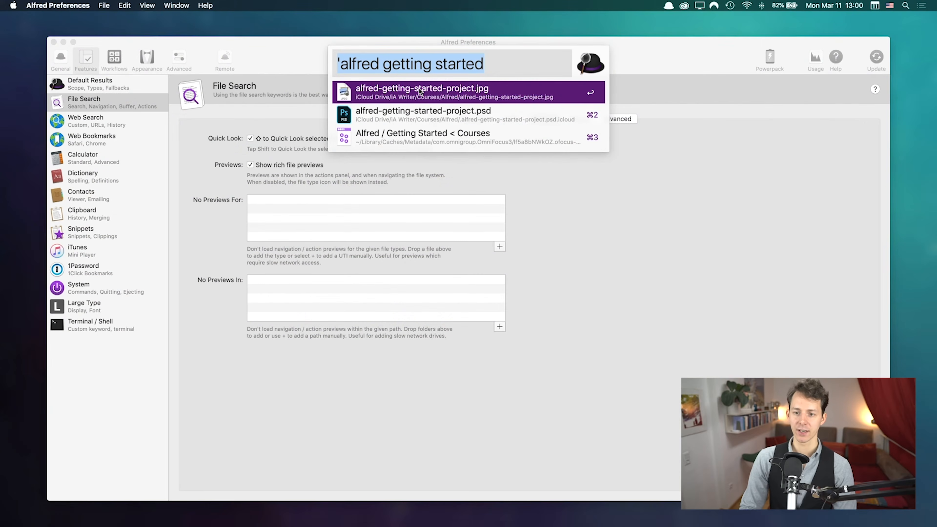
{"action": "key", "text": "shift"}
{"action": "key", "text": "shift"}
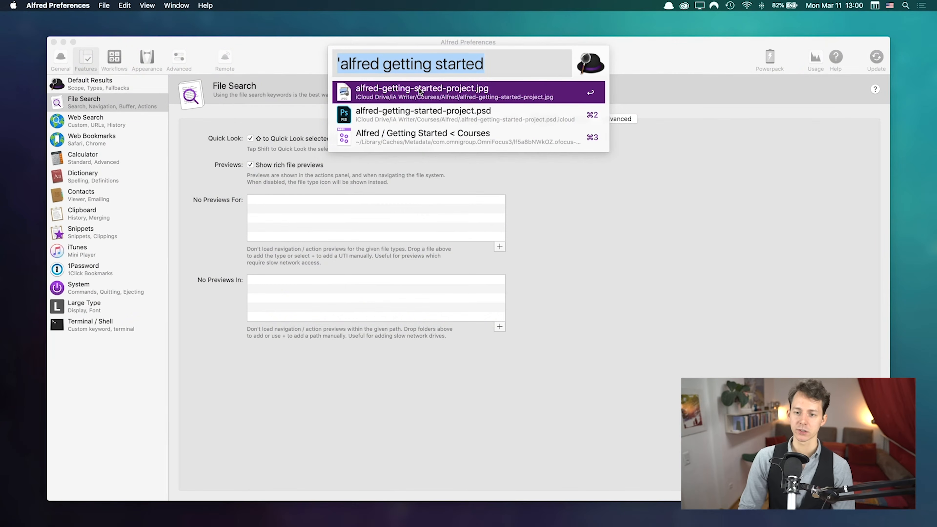
{"action": "key", "text": "Escape"}
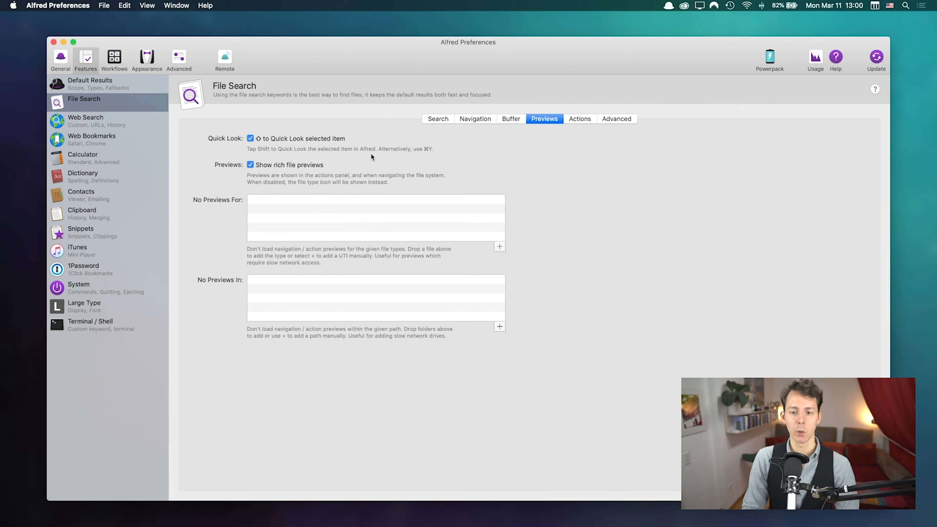
{"action": "key", "text": "alt+space"}
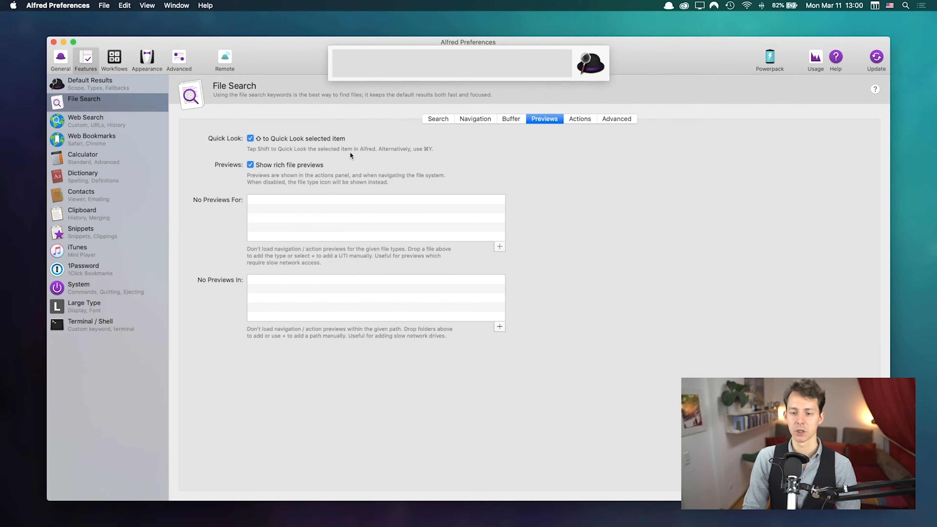
{"action": "key", "text": "Escape"}
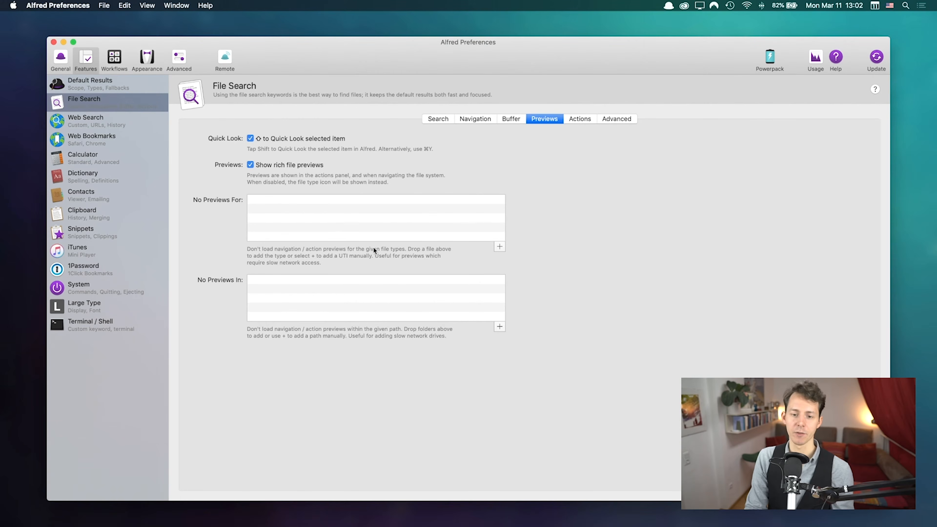
Step: View File Search's Actions and Advanced tabs, which require the Powerpack
{"action": "left_click", "coordinate": [580, 119]}
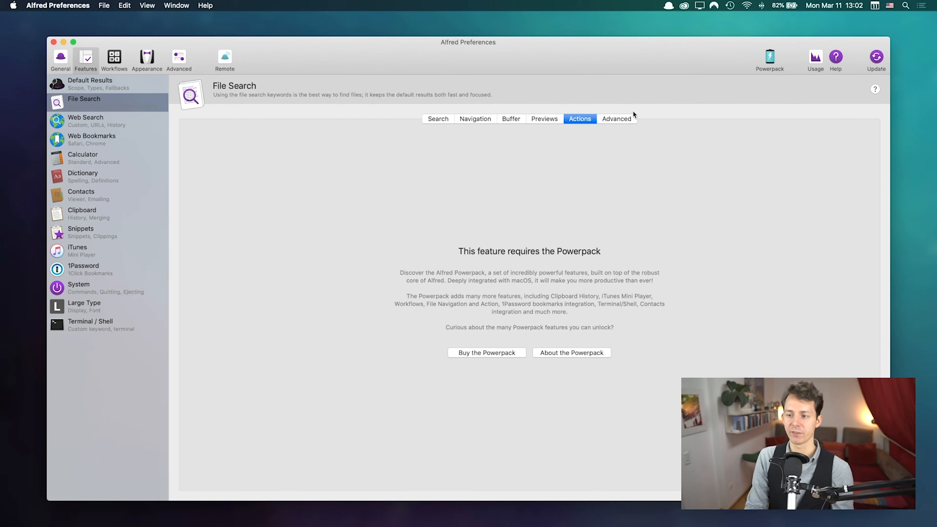
{"action": "left_click", "coordinate": [625, 119]}
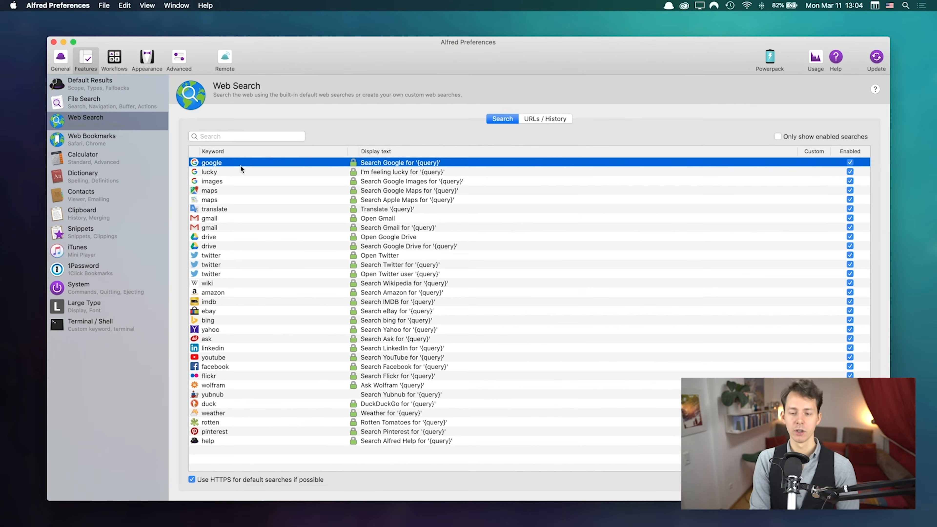
{"action": "key", "text": "alt+space"}
{"action": "type", "text": "google"}
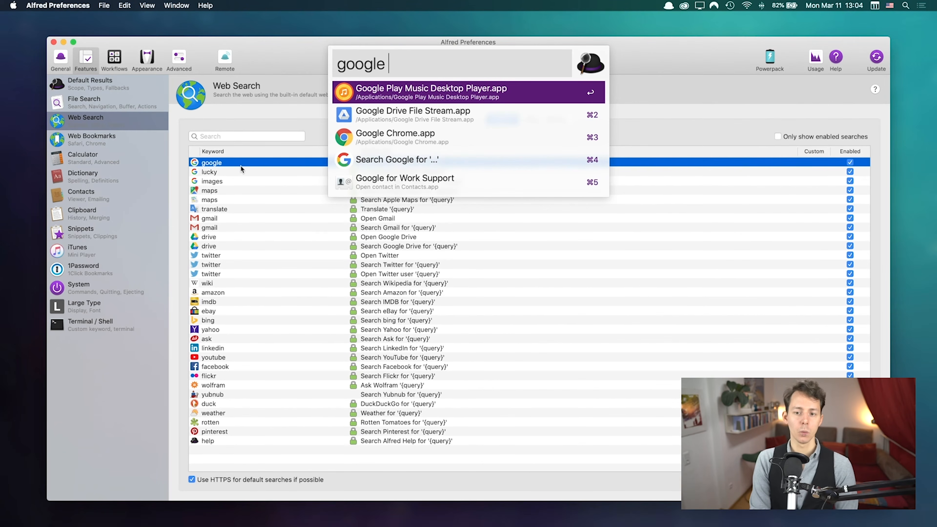
{"action": "type", "text": " aolteraa"}
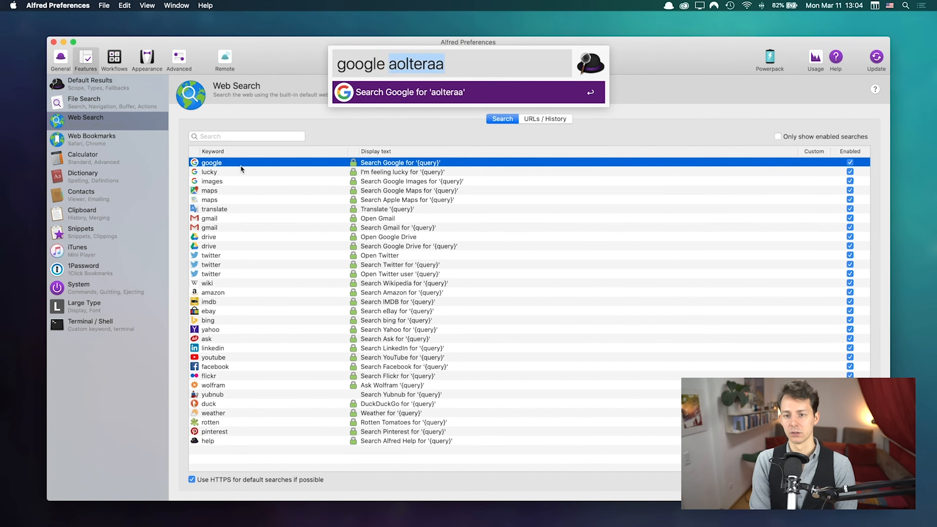
{"action": "key", "text": "alt+BackSpace"}
{"action": "type", "text": "alternat"}
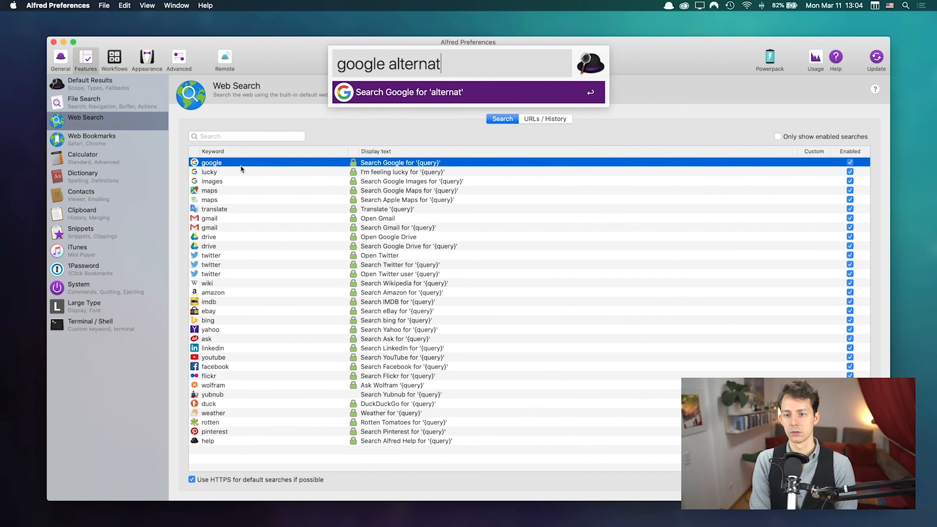
{"action": "type", "text": "vie to Alfred"}
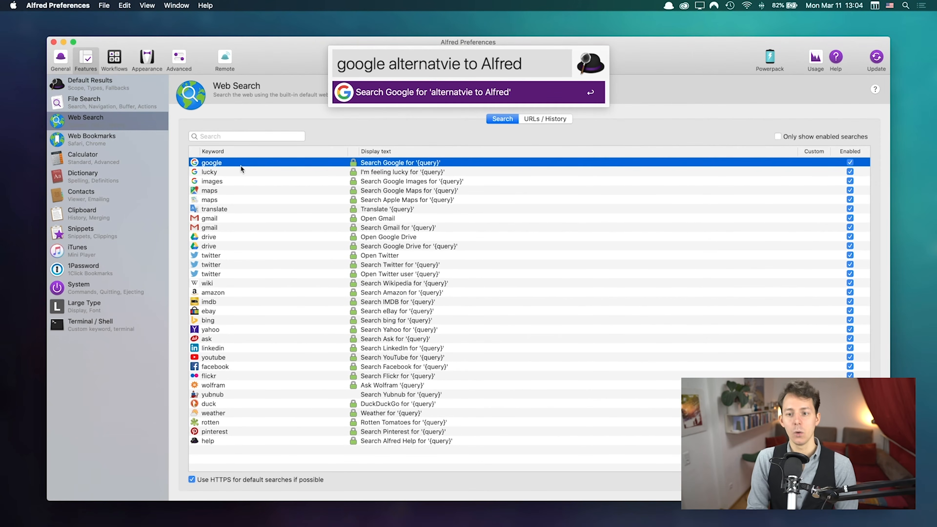
{"action": "key", "text": "shift+alt+Left"}
{"action": "key", "text": "shift+alt+Left"}
{"action": "key", "text": "shift+alt+Left"}
{"action": "key", "text": "BackSpace"}
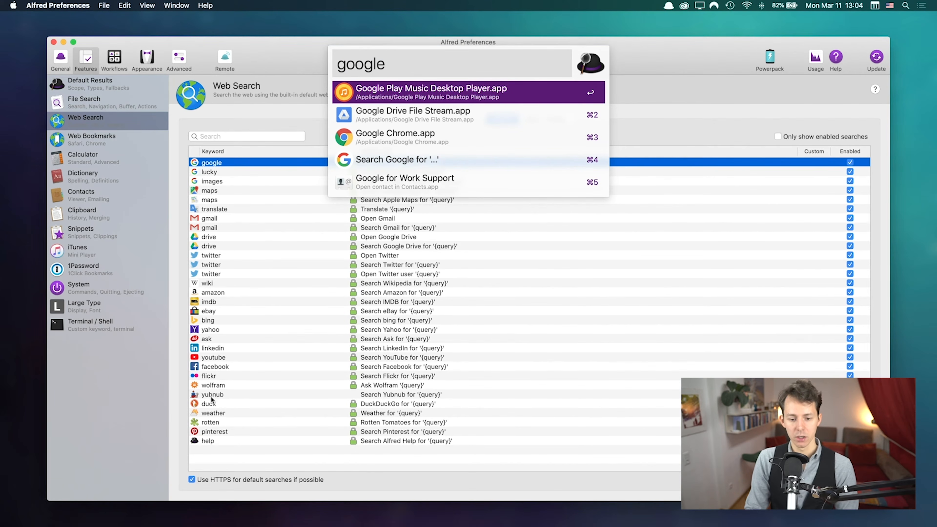
{"action": "key", "text": "super+a"}
{"action": "type", "text": "duck"}
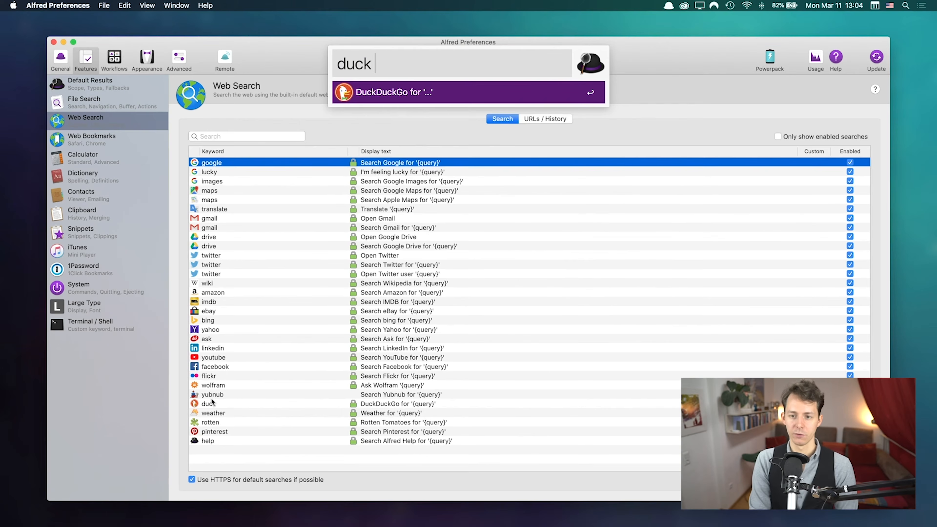
{"action": "key", "text": "super+a"}
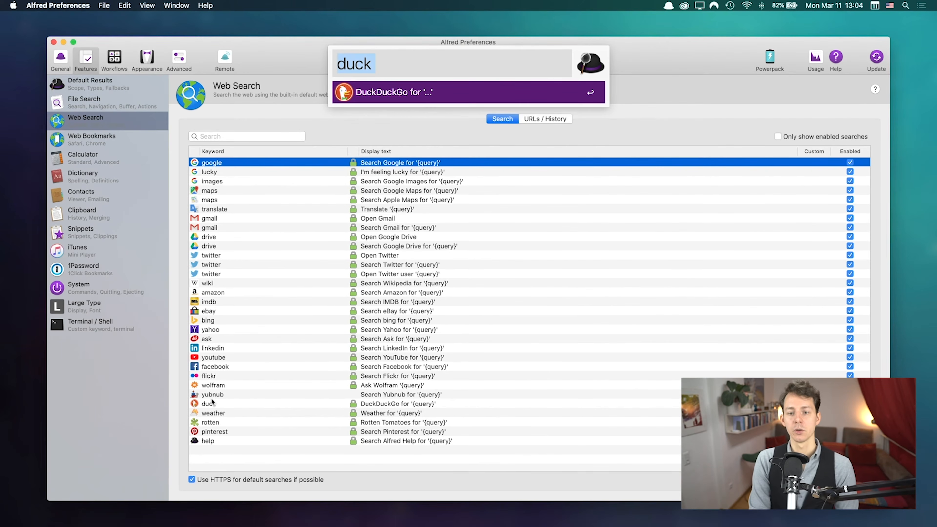
{"action": "type", "text": "yoa"}
{"action": "key", "text": "BackSpace"}
{"action": "key", "text": "BackSpace"}
{"action": "type", "text": "ahoo"}
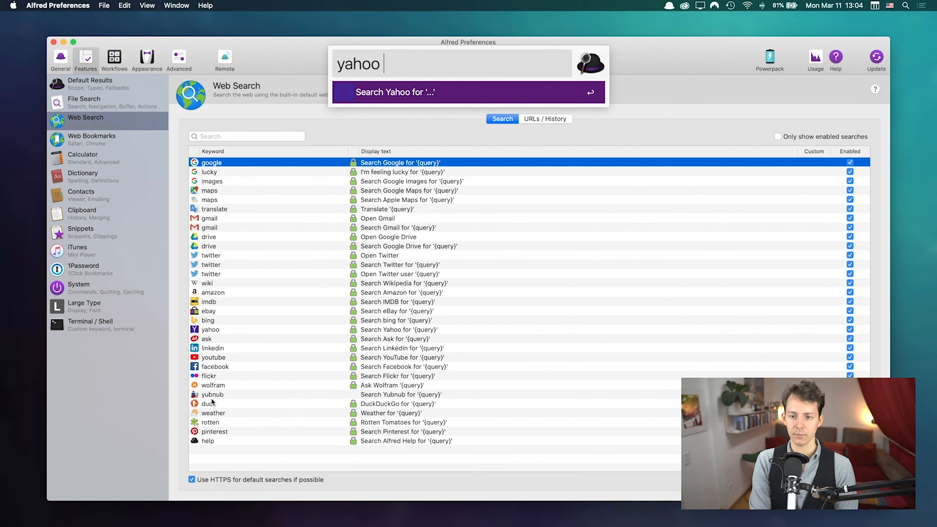
{"action": "key", "text": "super+a"}
{"action": "key", "text": "BackSpace"}
{"action": "key", "text": "Escape"}
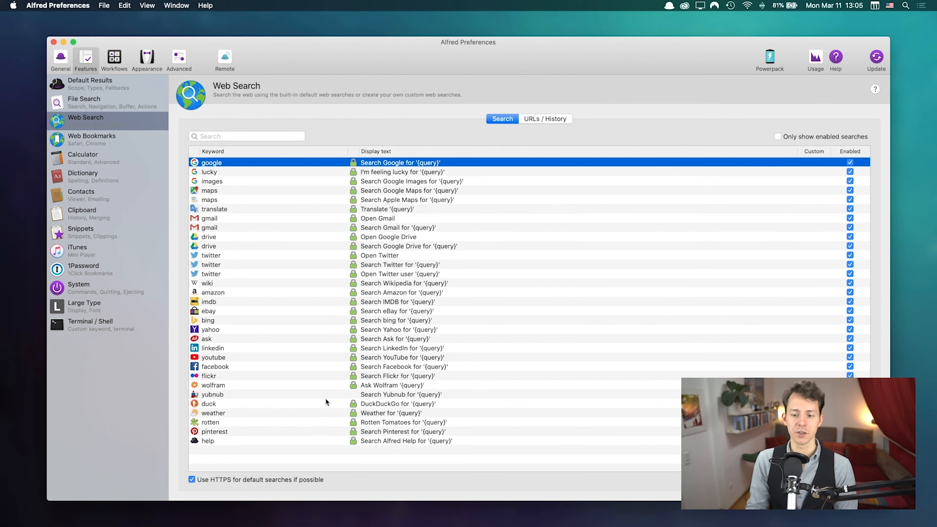
{"action": "left_click", "coordinate": [408, 218]}
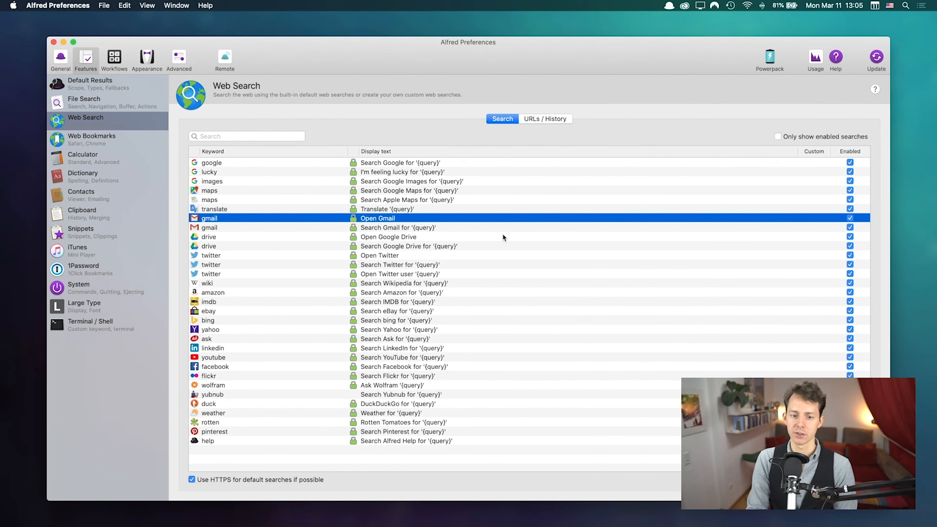
{"action": "key", "text": "alt+space"}
{"action": "type", "text": "gmail"}
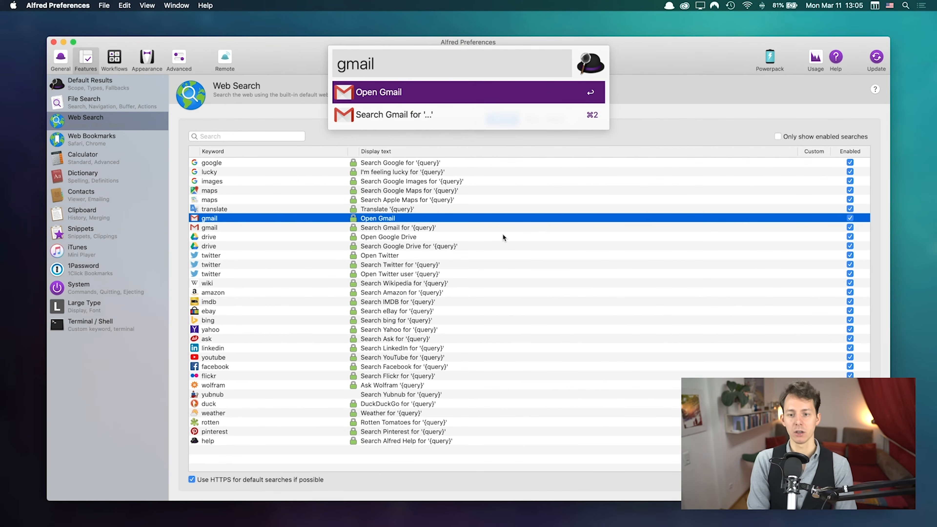
{"action": "key", "text": "Down"}
{"action": "type", "text": "fajskl"}
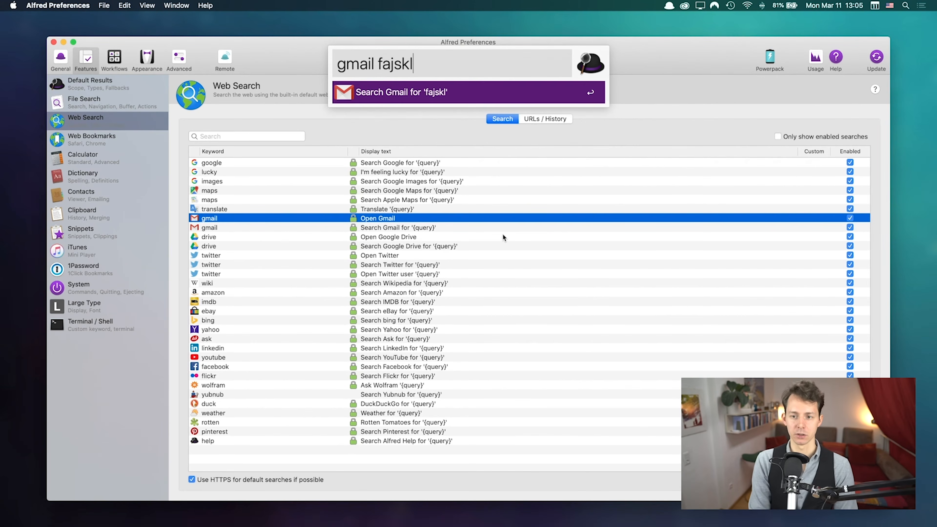
{"action": "key", "text": "Escape"}
{"action": "left_click", "coordinate": [447, 165]}
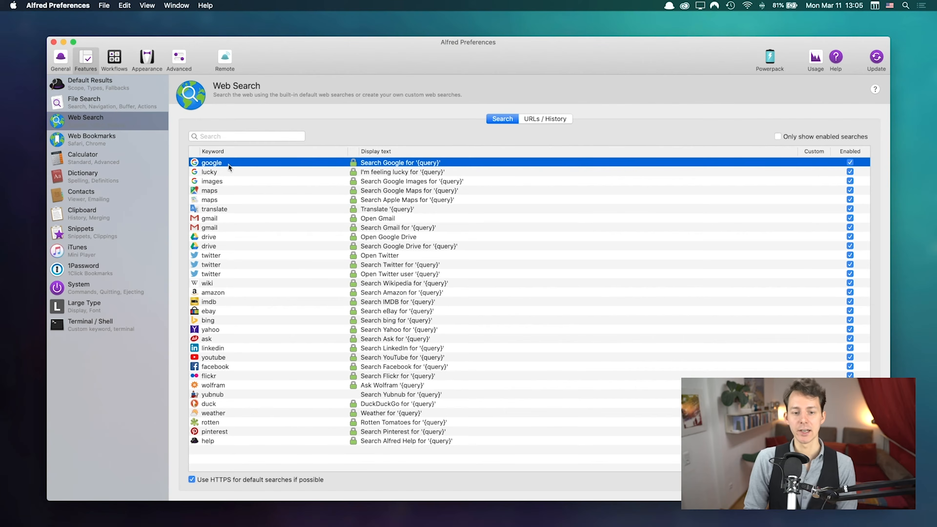
Step: Shorten the Google keyword to 'g' and the Google Images keyword to 'i'
{"action": "left_click", "coordinate": [221, 162]}
{"action": "type", "text": "g"}
{"action": "key", "text": "Tab"}
{"action": "left_click", "coordinate": [252, 174]}
{"action": "left_click", "coordinate": [241, 178]}
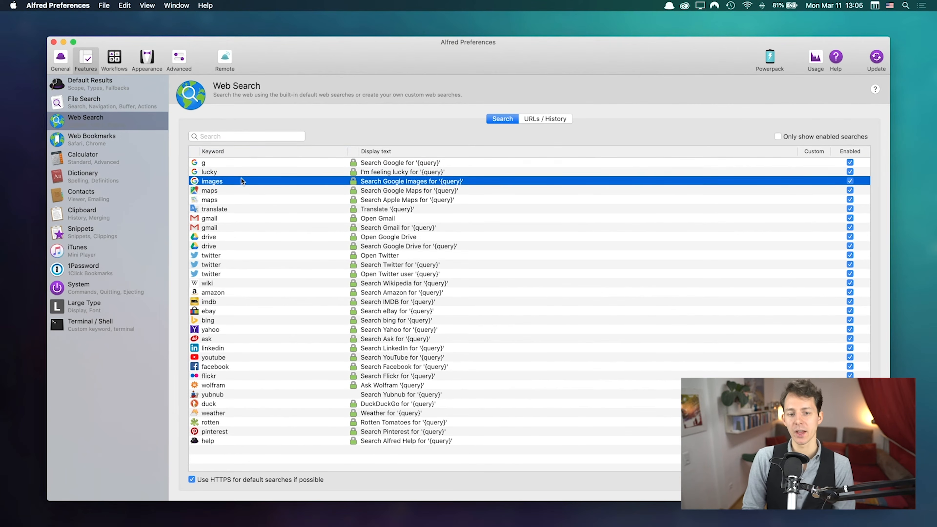
{"action": "left_click", "coordinate": [220, 180]}
{"action": "type", "text": "i"}
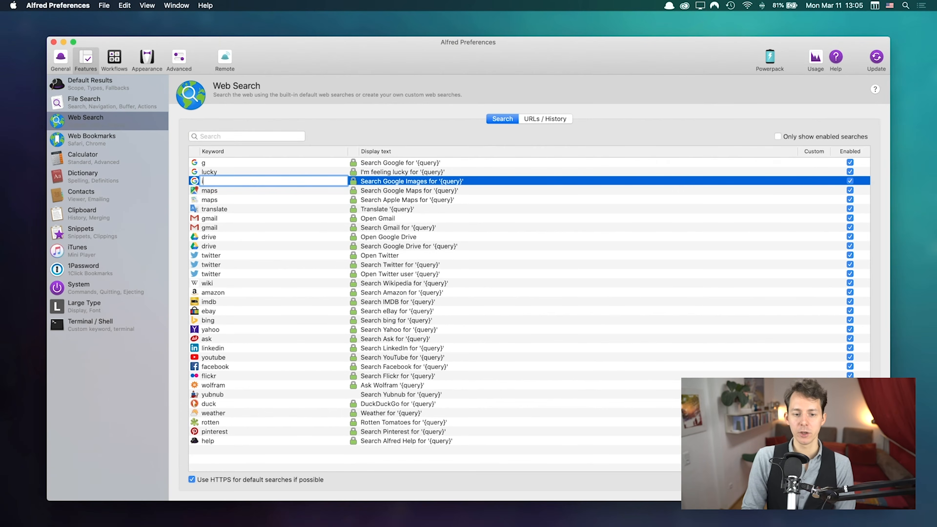
{"action": "left_click", "coordinate": [263, 200]}
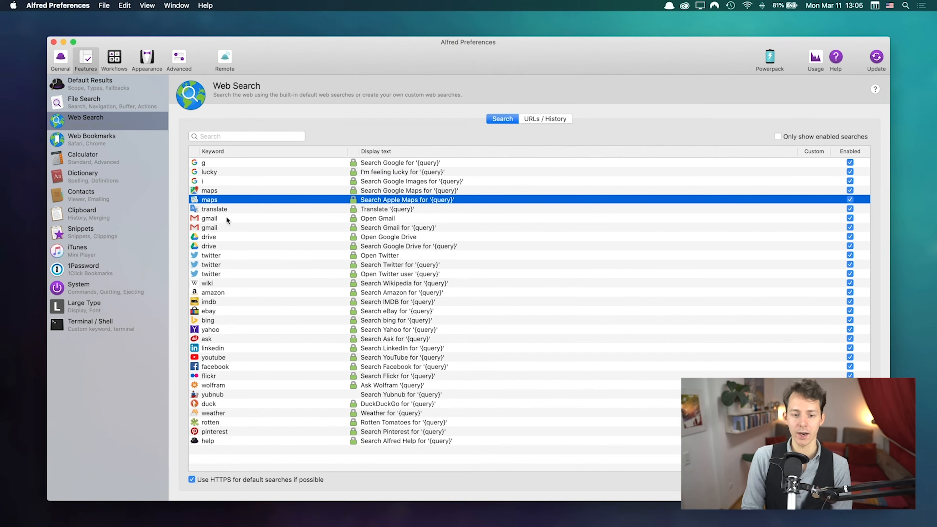
Step: Shorten the Translate keyword to 't' and the Amazon keyword to 'a'
{"action": "left_click", "coordinate": [221, 210]}
{"action": "left_click", "coordinate": [221, 208]}
{"action": "type", "text": "t"}
{"action": "left_click", "coordinate": [244, 238]}
{"action": "left_click", "coordinate": [232, 256]}
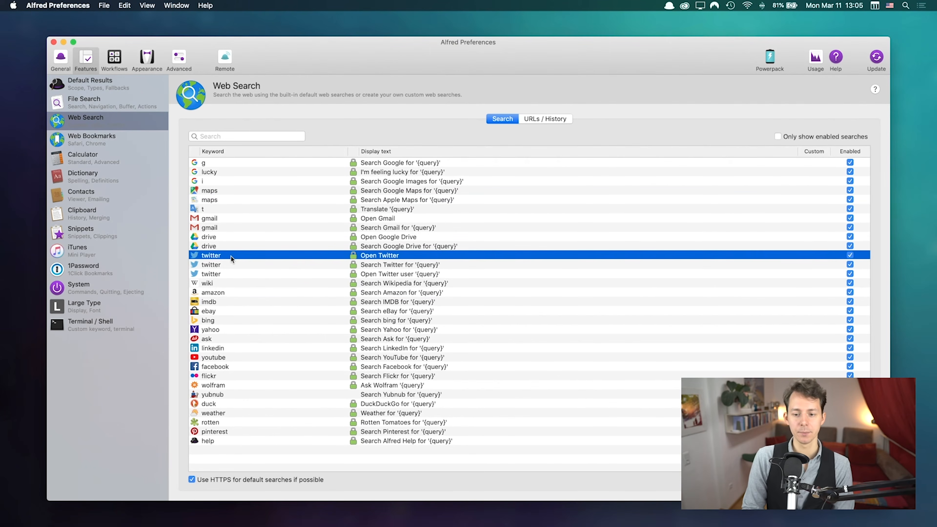
{"action": "left_click", "coordinate": [223, 292]}
{"action": "left_click", "coordinate": [223, 292]}
{"action": "type", "text": "a"}
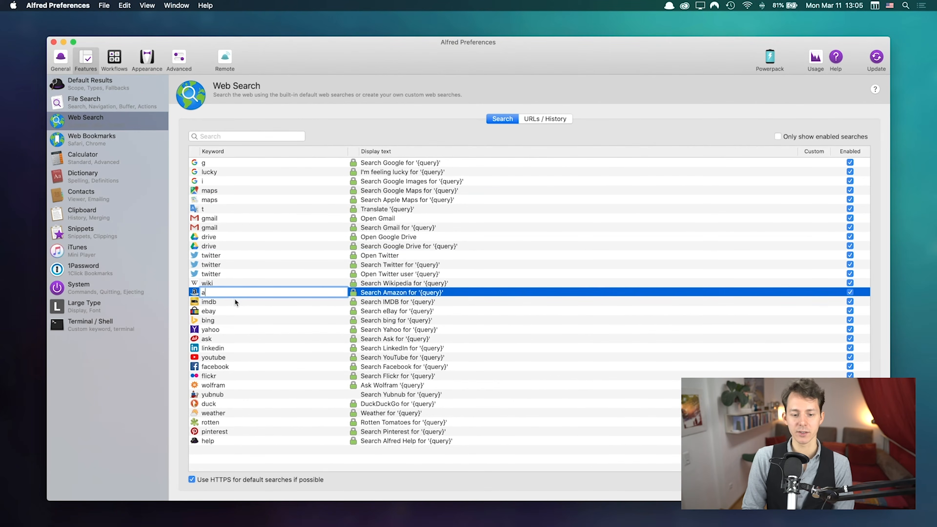
{"action": "left_click", "coordinate": [242, 310]}
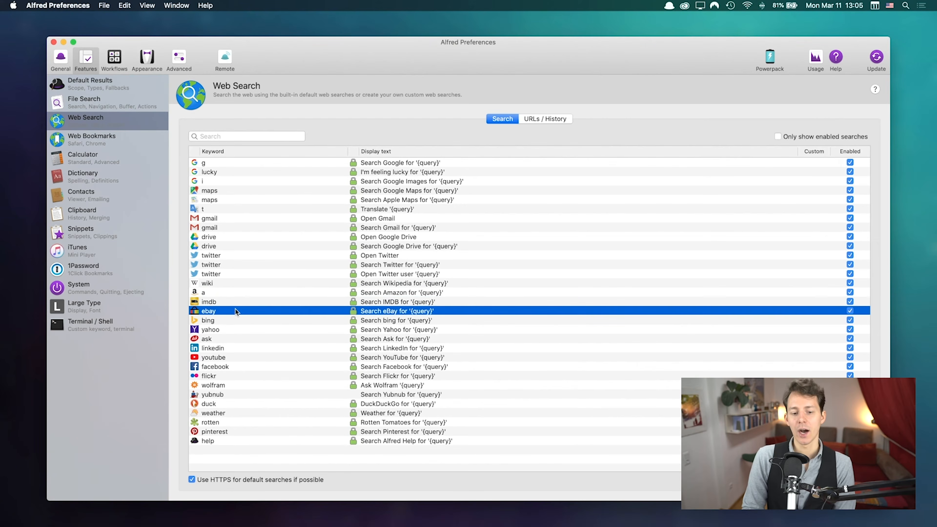
Step: Look through the remaining web searches and shorten the YouTube keyword to 'y'
{"action": "left_click", "coordinate": [239, 303]}
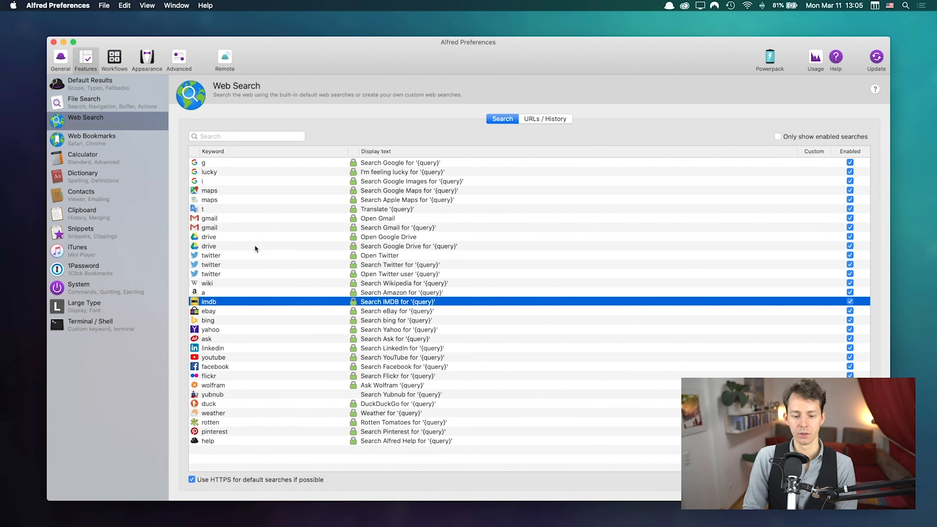
{"action": "left_click", "coordinate": [495, 312]}
{"action": "left_click", "coordinate": [452, 247]}
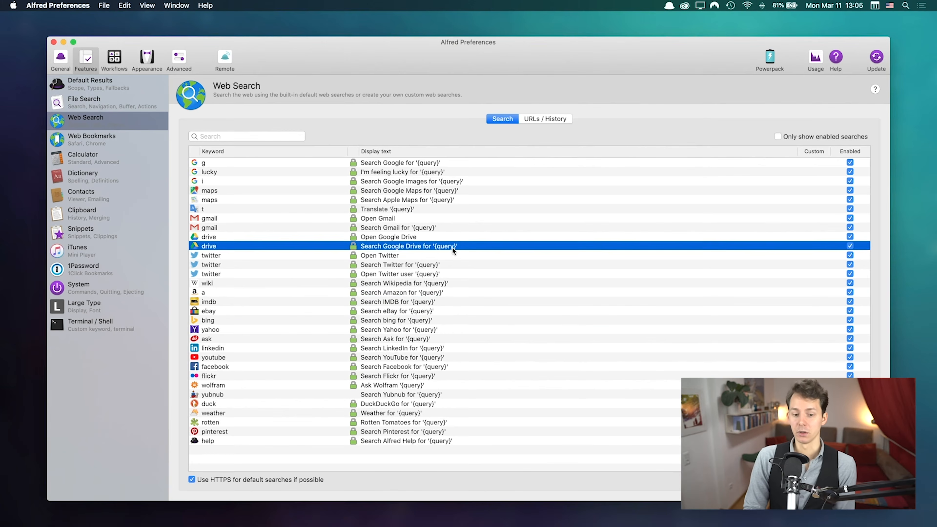
{"action": "left_click", "coordinate": [241, 327]}
{"action": "left_click", "coordinate": [240, 403]}
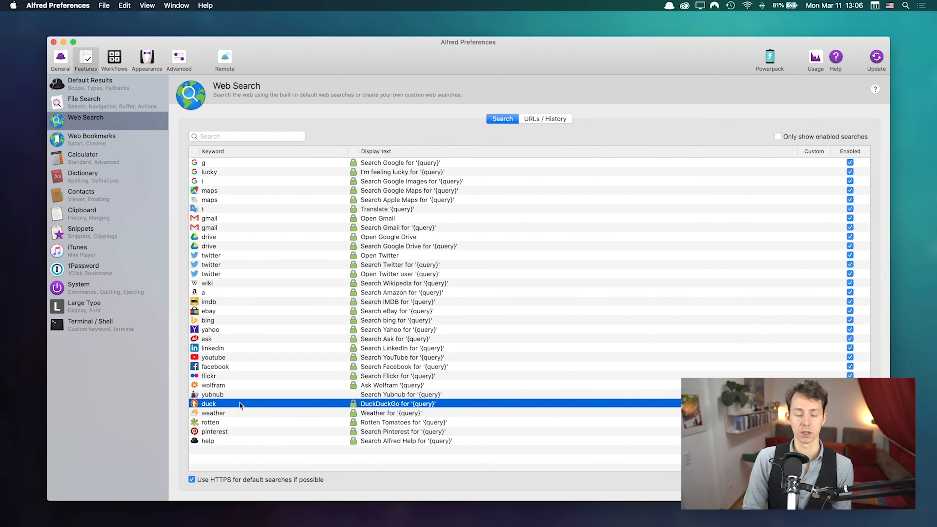
{"action": "double_click", "coordinate": [226, 355]}
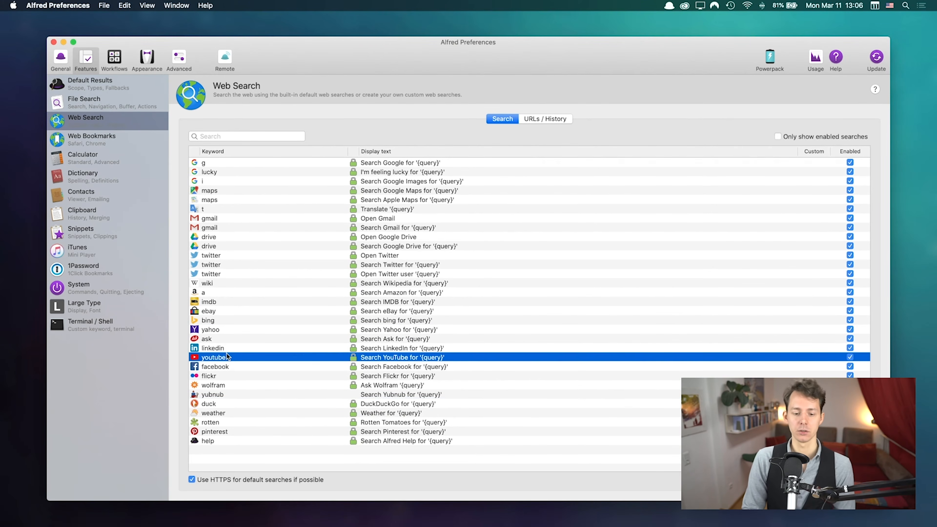
{"action": "type", "text": "y"}
{"action": "key", "text": "Return"}
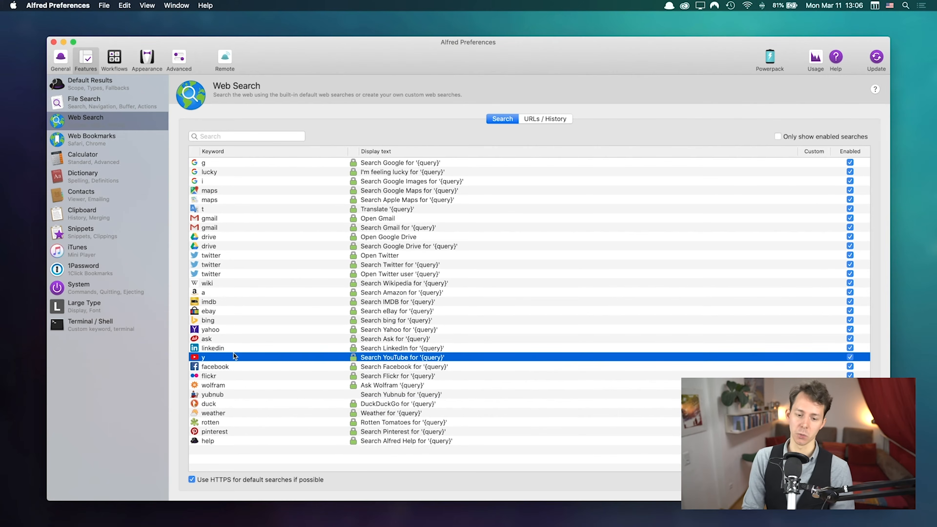
{"action": "left_click", "coordinate": [241, 341]}
{"action": "left_click", "coordinate": [254, 359]}
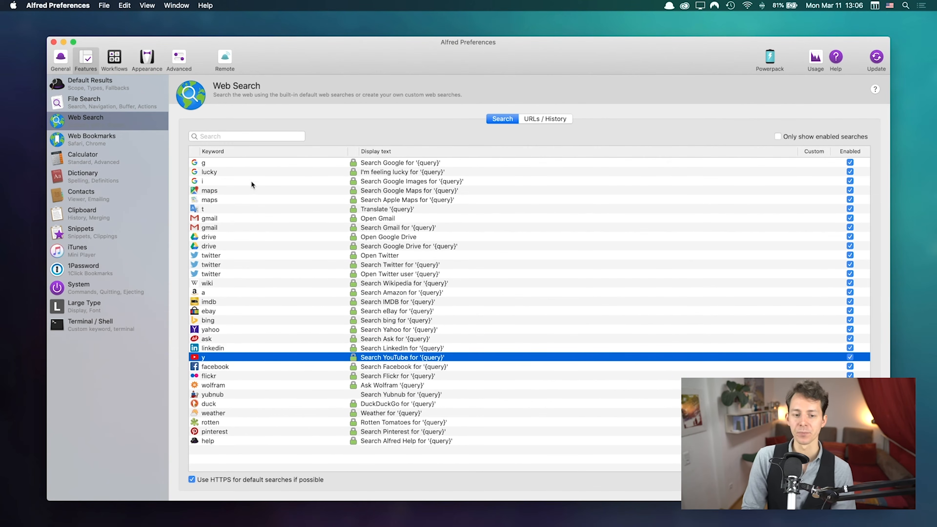
{"action": "left_click", "coordinate": [405, 189]}
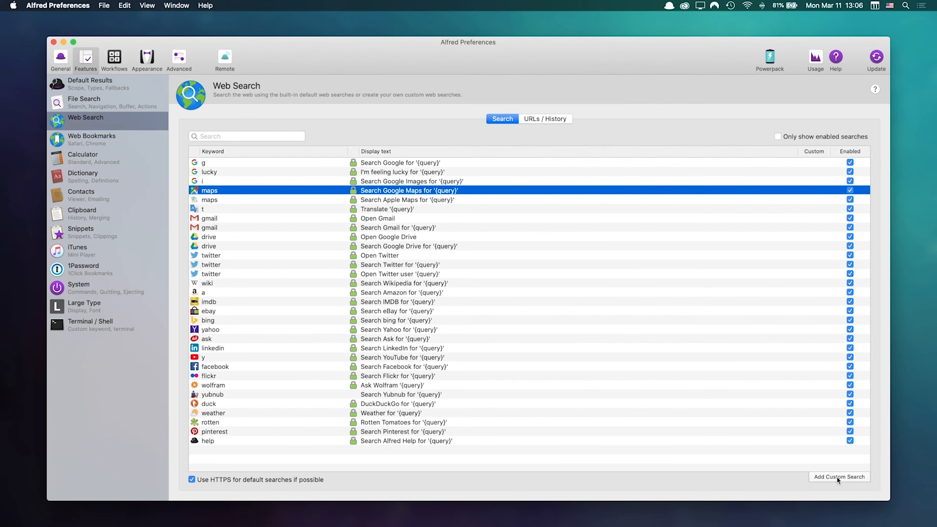
Step: Start a new custom web search with the personal website's root address as Search URL
{"action": "left_click", "coordinate": [837, 477]}
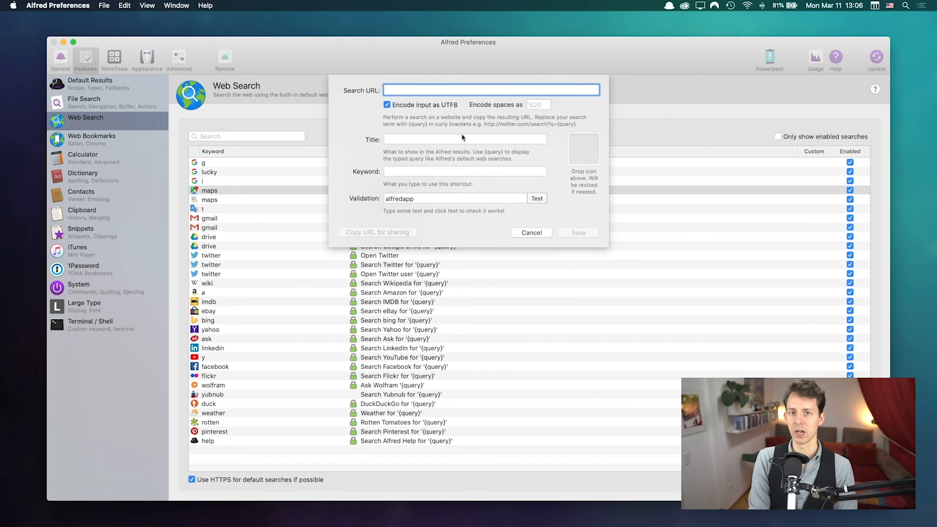
{"action": "type", "text": "https:/"}
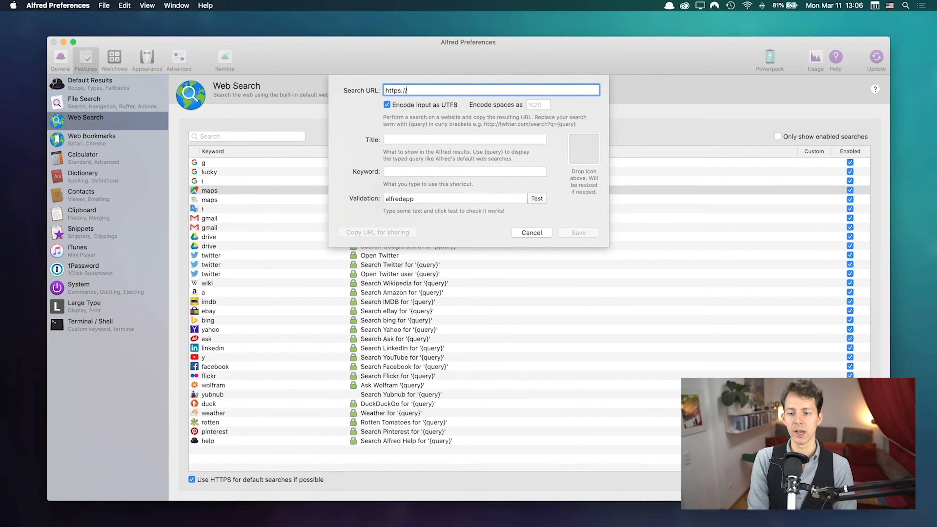
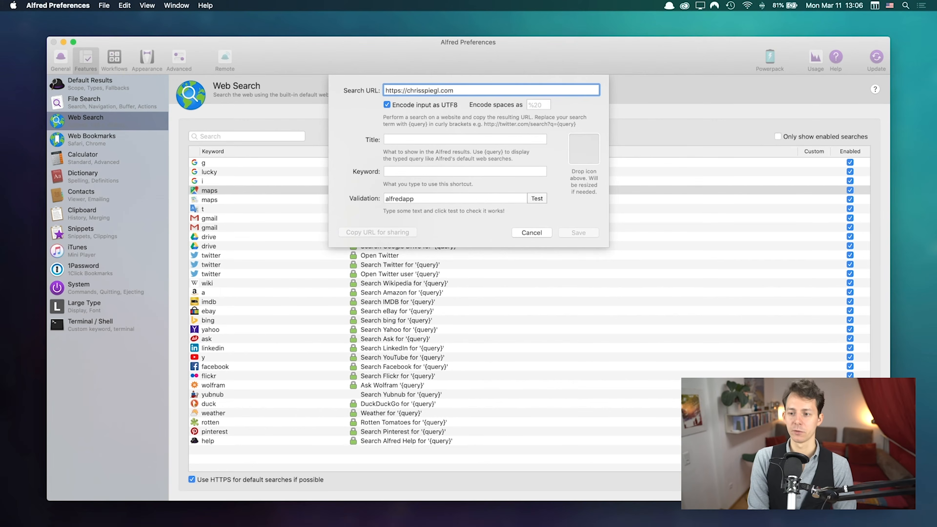
{"action": "type", "text": "/sear"}
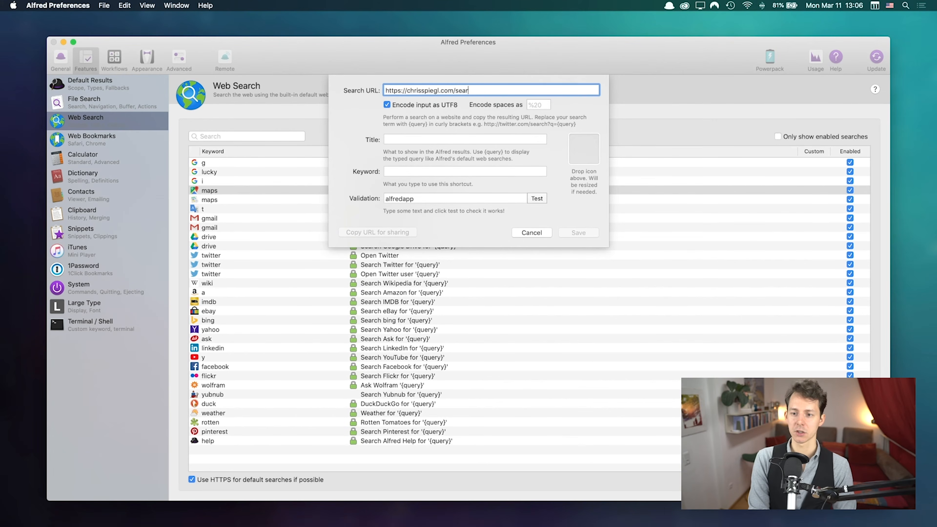
{"action": "type", "text": "ch?q"}
{"action": "type", "text": "{query}"}
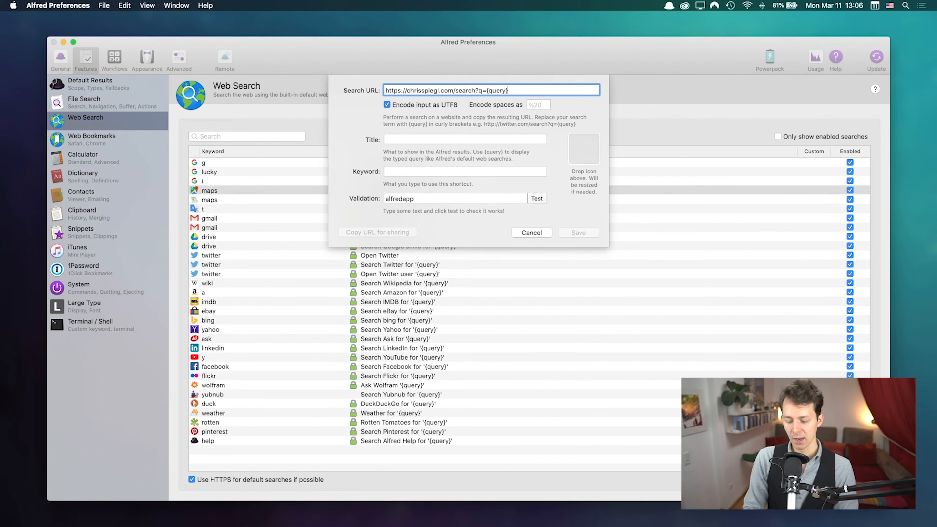
{"action": "key", "text": "shift+Left"}
{"action": "key", "text": "shift+Left"}
{"action": "key", "text": "shift+Left"}
{"action": "key", "text": "shift+Left"}
{"action": "key", "text": "shift+Left"}
{"action": "key", "text": "shift+Left"}
{"action": "key", "text": "shift+Left"}
{"action": "key", "text": "shift+Left"}
{"action": "key", "text": "shift+Left"}
{"action": "key", "text": "shift+Left"}
{"action": "key", "text": "shift+Left"}
{"action": "key", "text": "shift+Left"}
{"action": "key", "text": "shift+Left"}
{"action": "key", "text": "shift+Left"}
{"action": "key", "text": "shift+Left"}
{"action": "key", "text": "shift+Left"}
{"action": "key", "text": "shift+Left"}
{"action": "key", "text": "BackSpace"}
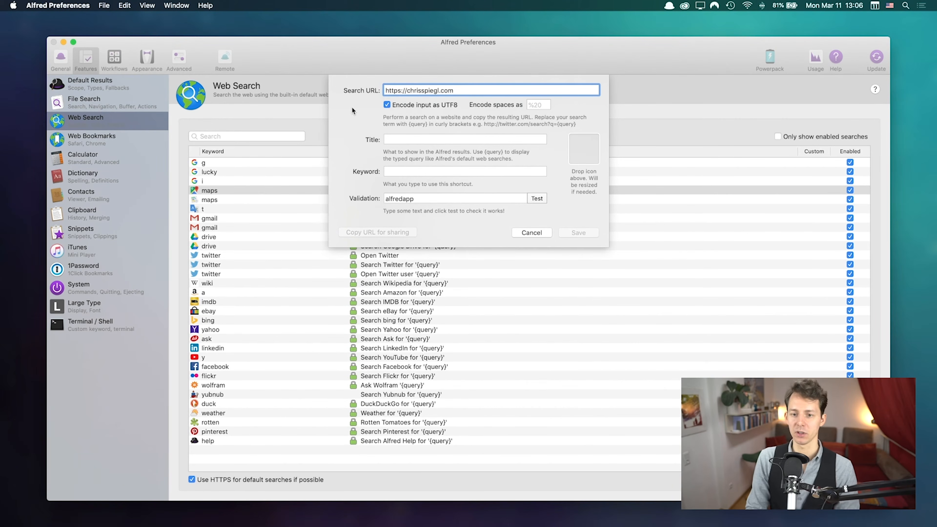
{"action": "double_click", "coordinate": [424, 91]}
{"action": "key", "text": "super+a"}
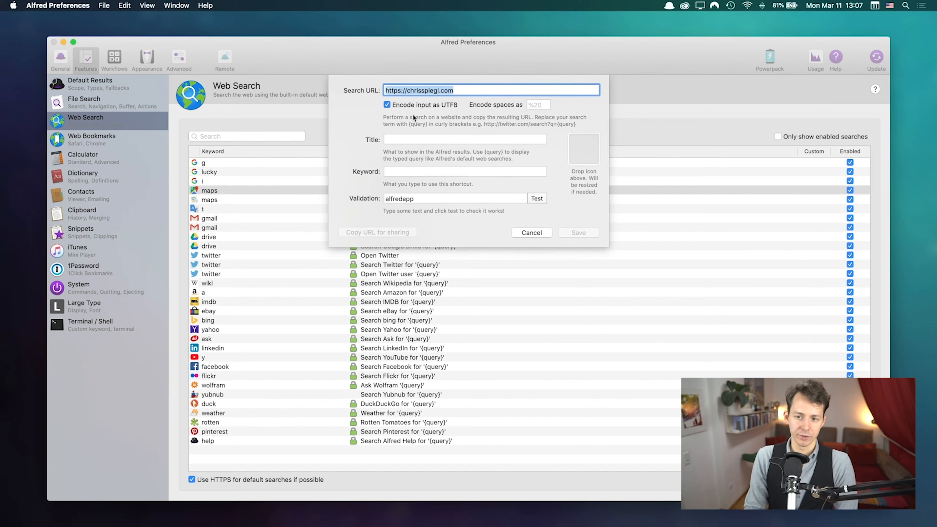
Step: Title the search with the site owner's name plus '— Website' and give it keyword cs
{"action": "left_click", "coordinate": [410, 142]}
{"action": "type", "text": "iegl — Webiste"}
{"action": "key", "text": "Tab"}
{"action": "key", "text": "shift+Tab"}
{"action": "key", "text": "Right"}
{"action": "key", "text": "alt+shift+Left"}
{"action": "type", "text": "Website"}
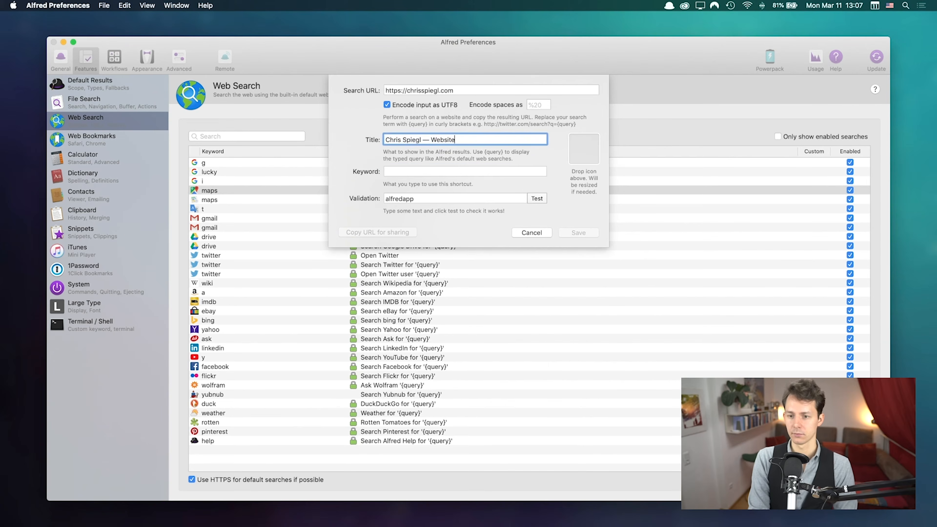
{"action": "key", "text": "Tab"}
{"action": "type", "text": "cs"}
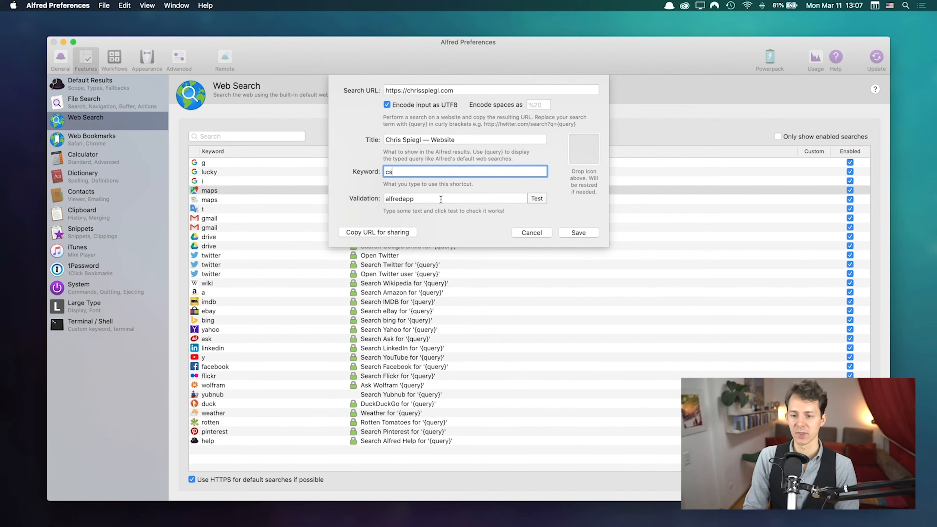
{"action": "left_click", "coordinate": [586, 151]}
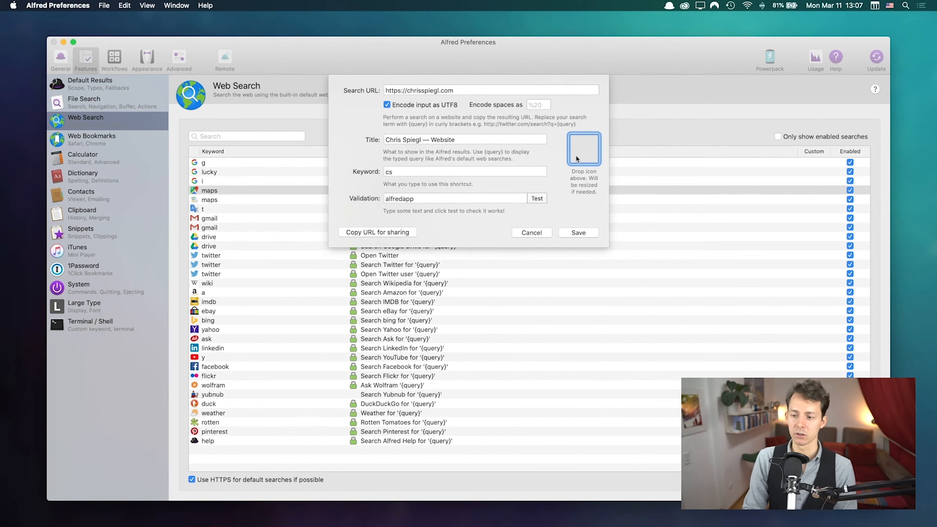
Step: Save the cs search, then test it in the launcher to open the personal website
{"action": "left_click", "coordinate": [577, 232]}
{"action": "key", "text": "alt+space"}
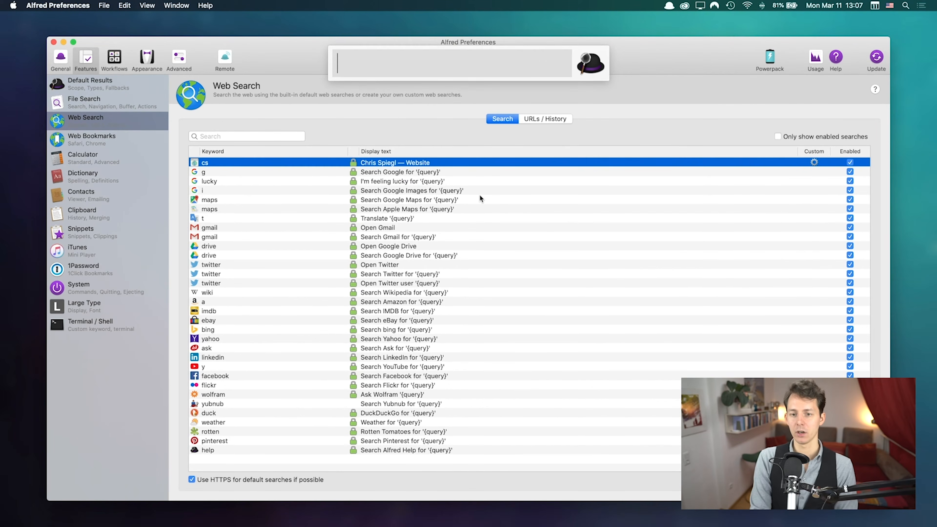
{"action": "type", "text": "cs"}
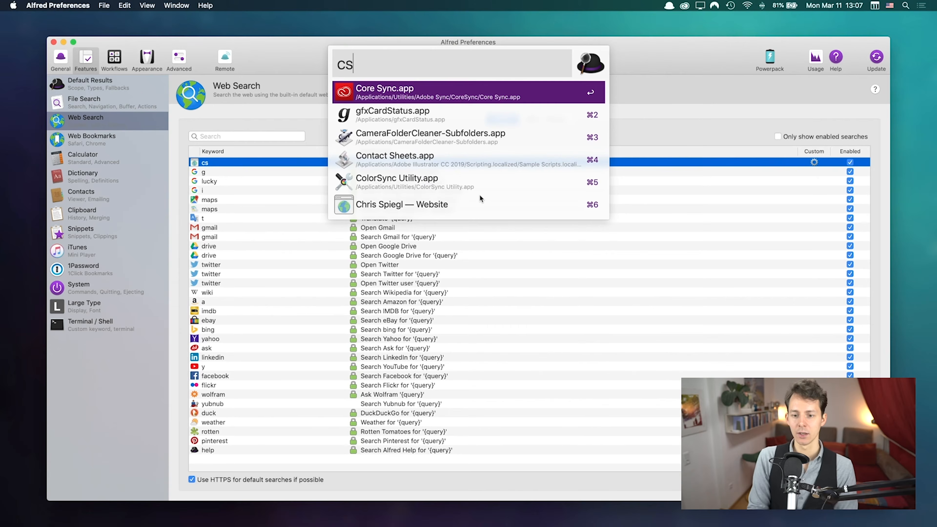
{"action": "key", "text": "Down"}
{"action": "key", "text": "Down"}
{"action": "key", "text": "Down"}
{"action": "key", "text": "Down"}
{"action": "key", "text": "Down"}
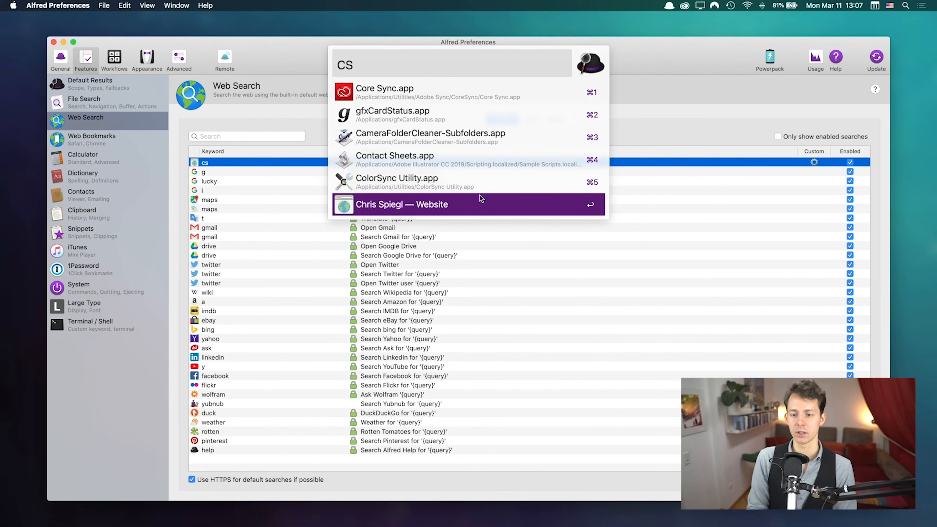
{"action": "key", "text": "Return"}
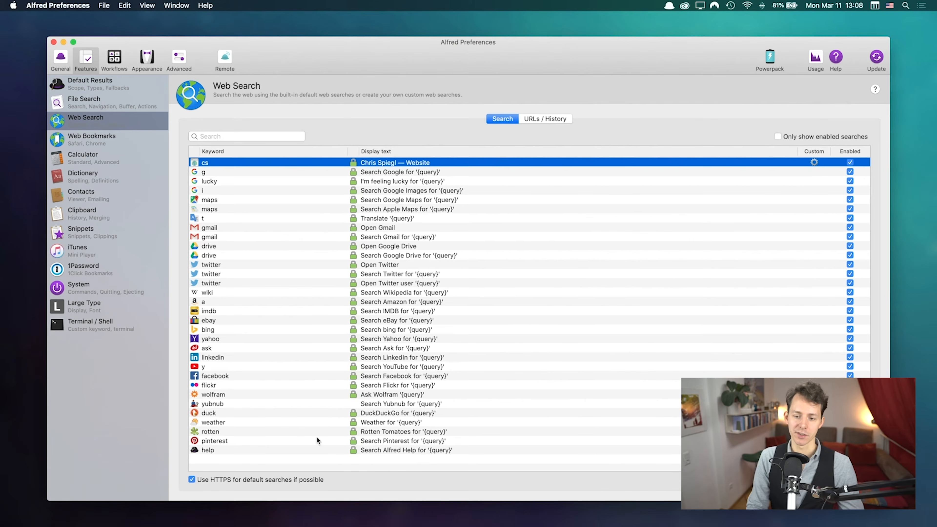
Step: Browse the Web Search entries and open the cs search for editing, cancelling without changes
{"action": "left_click", "coordinate": [310, 255]}
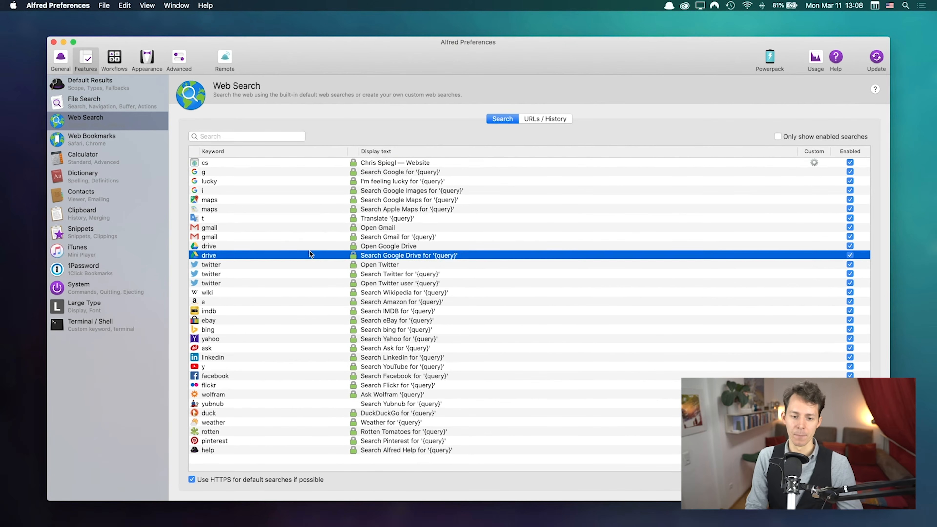
{"action": "left_click", "coordinate": [392, 265]}
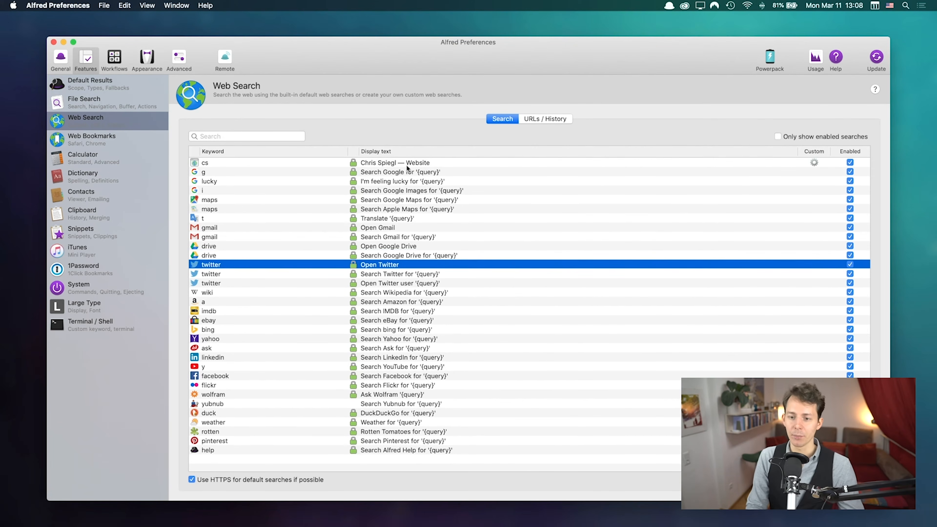
{"action": "left_click", "coordinate": [392, 163]}
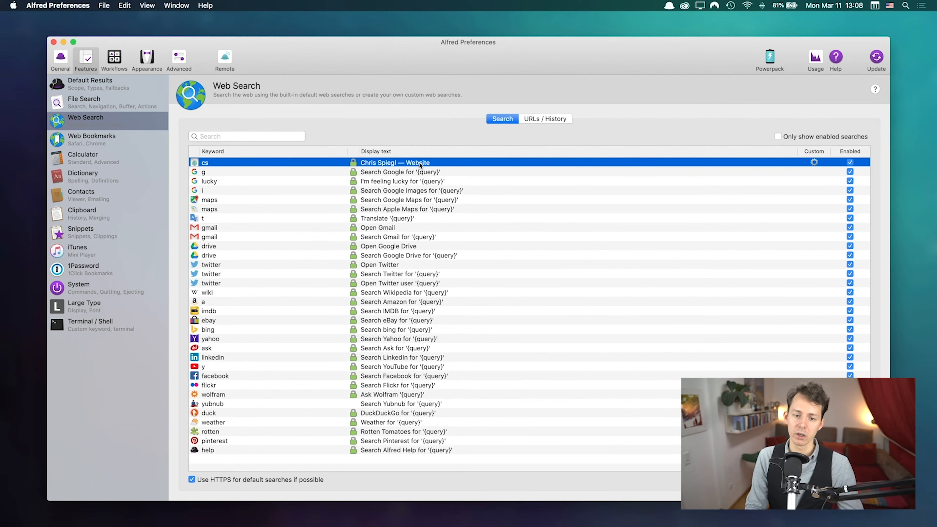
{"action": "double_click", "coordinate": [289, 163]}
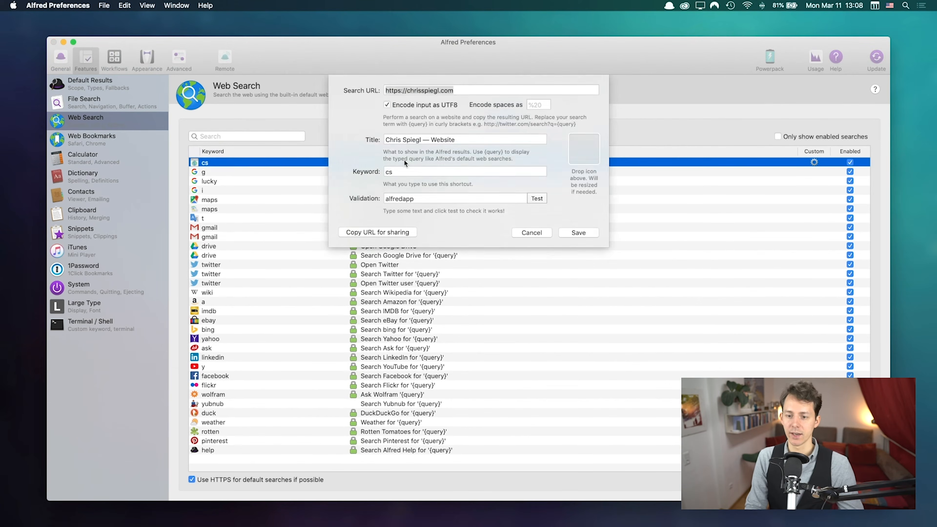
{"action": "left_click", "coordinate": [535, 233]}
{"action": "key", "text": "Down"}
{"action": "key", "text": "Down"}
{"action": "key", "text": "Down"}
{"action": "key", "text": "Down"}
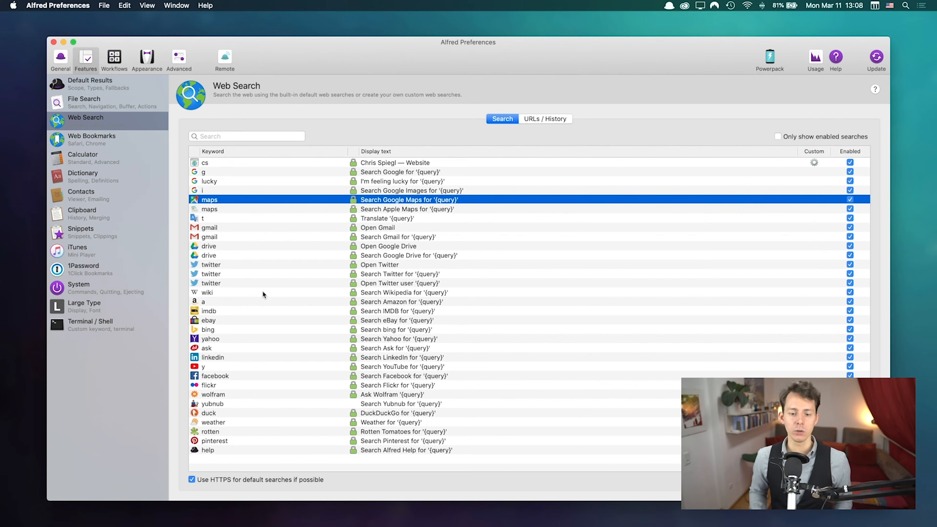
Step: Launch Google Chrome from the launcher by typing chr
{"action": "key", "text": "alt+space"}
{"action": "type", "text": "chro"}
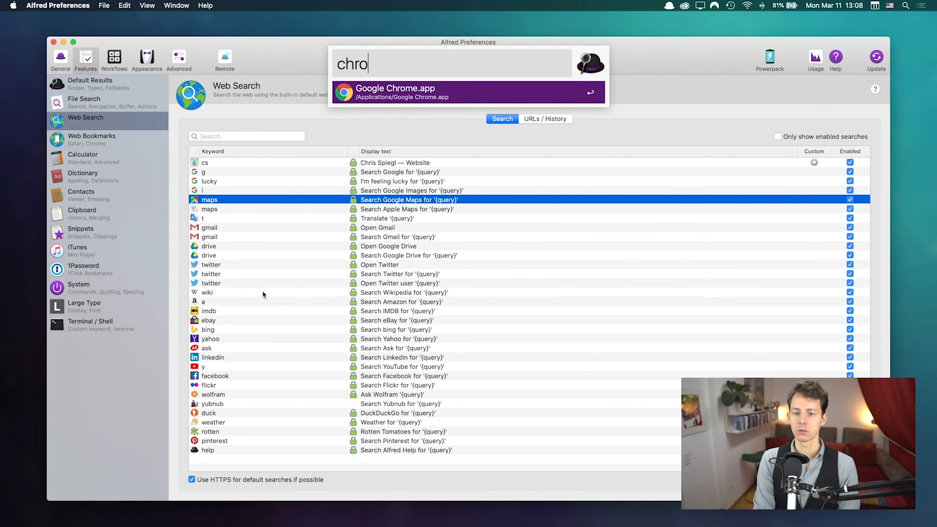
{"action": "key", "text": "Return"}
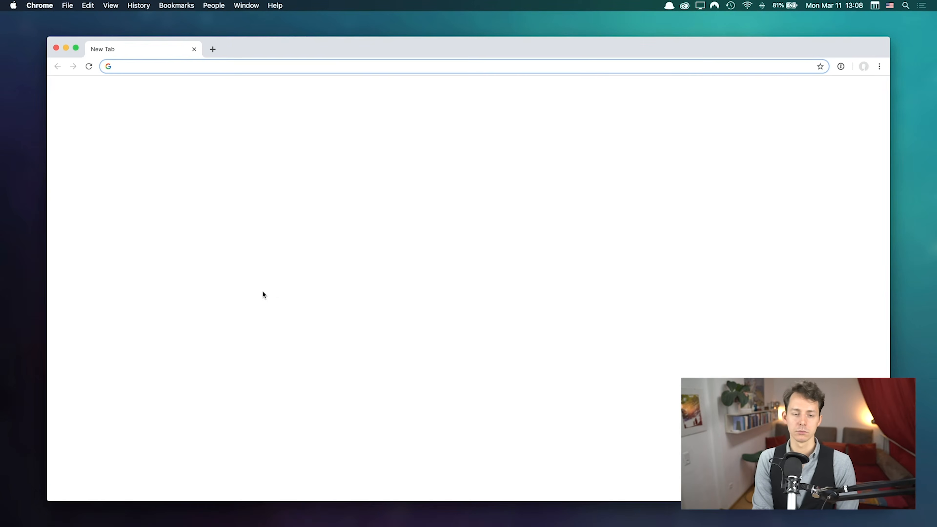
Step: Load google.com in Chrome, then return to Alfred's Web Search settings list
{"action": "type", "text": "google.com"}
{"action": "key", "text": "Return"}
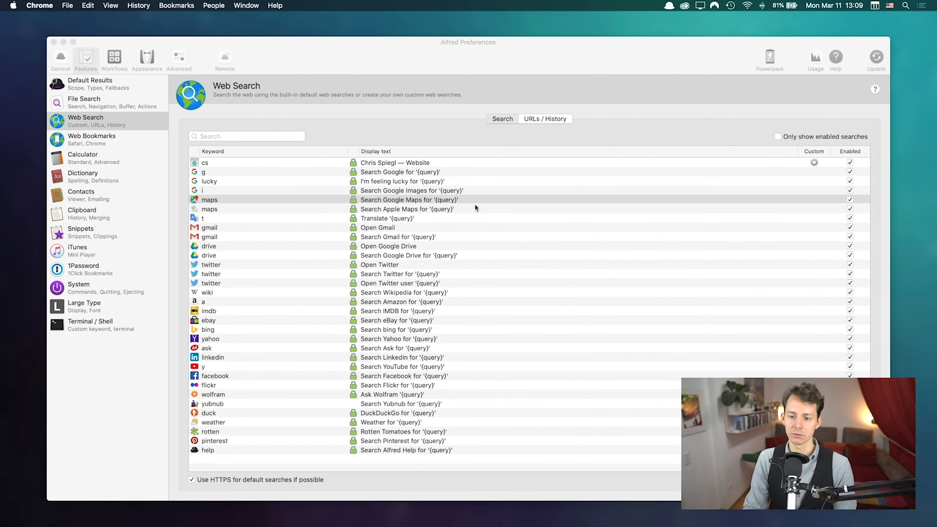
{"action": "left_click", "coordinate": [474, 202]}
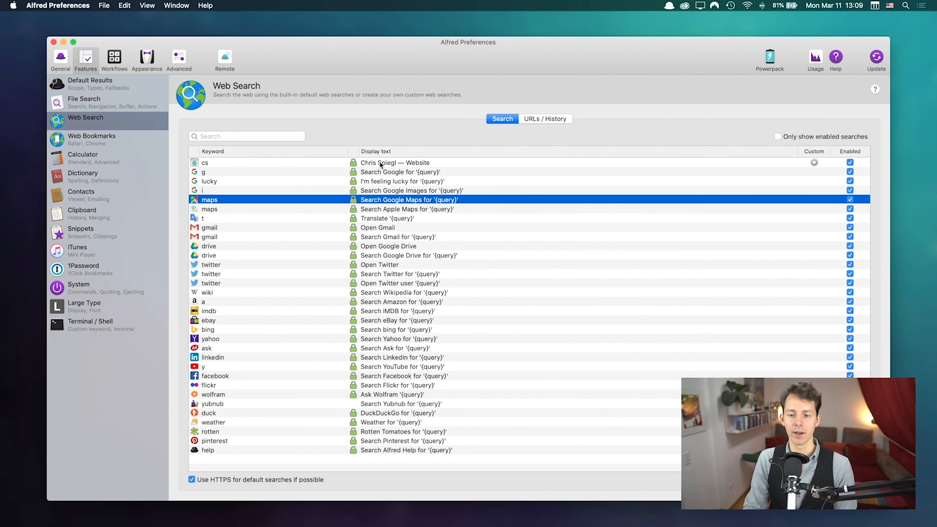
Step: Look over the cs, Twitter, ebay, yahoo and YouTube entries, then show URLs / History settings
{"action": "left_click", "coordinate": [380, 162]}
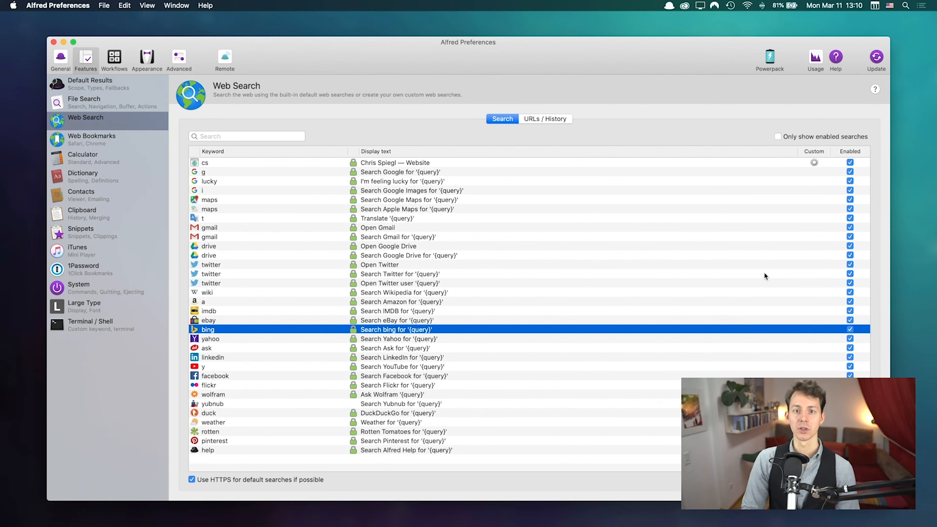
{"action": "left_click", "coordinate": [764, 273]}
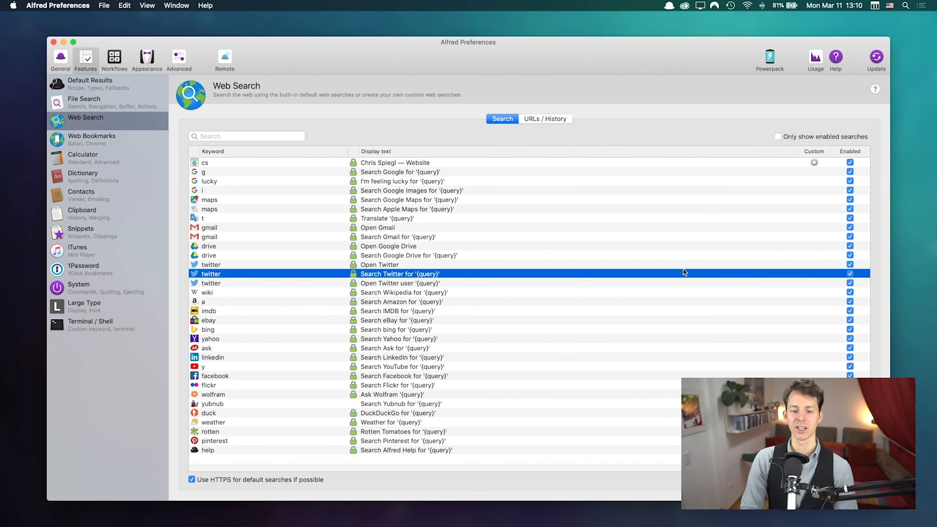
{"action": "left_click", "coordinate": [587, 319]}
{"action": "left_click", "coordinate": [502, 340]}
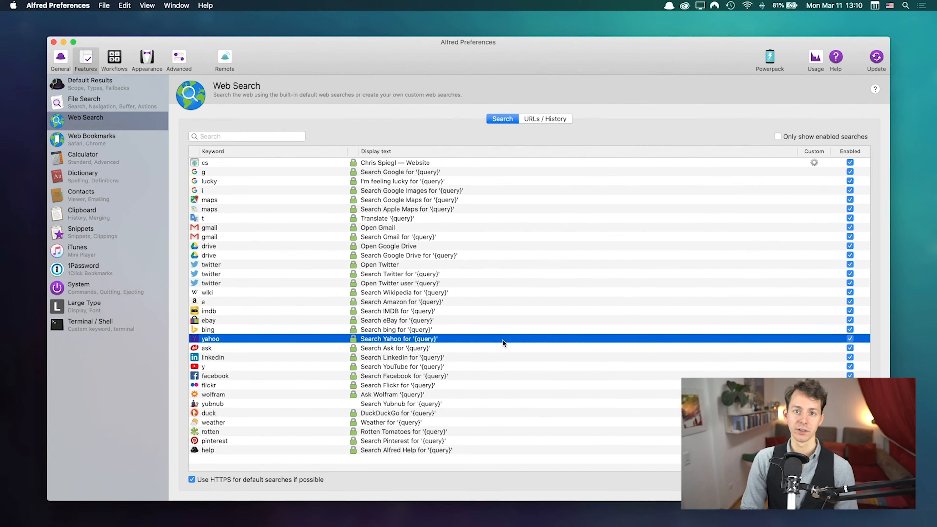
{"action": "left_click", "coordinate": [517, 367]}
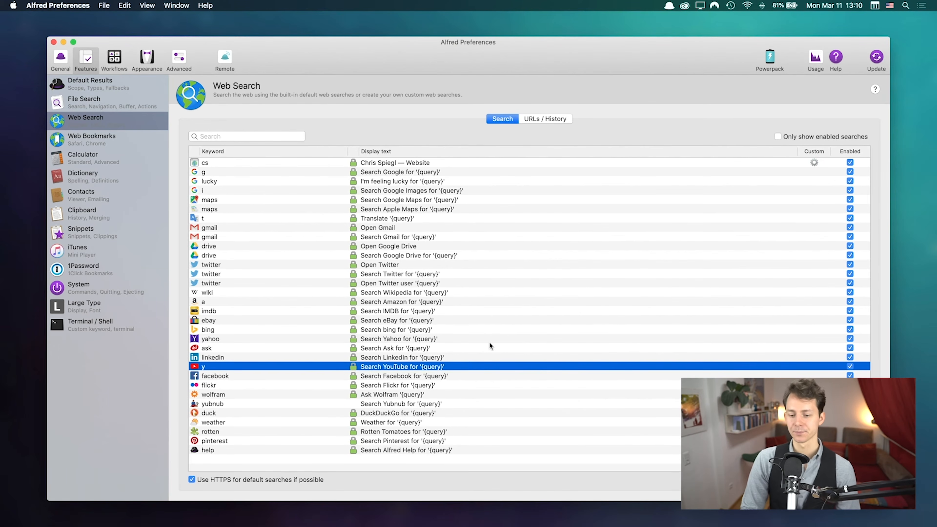
{"action": "left_click", "coordinate": [520, 320]}
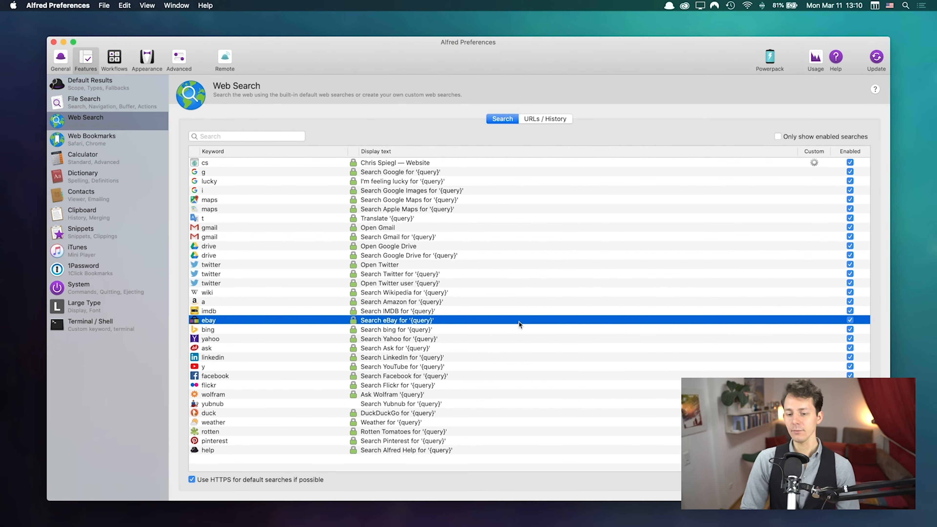
{"action": "left_click", "coordinate": [547, 119]}
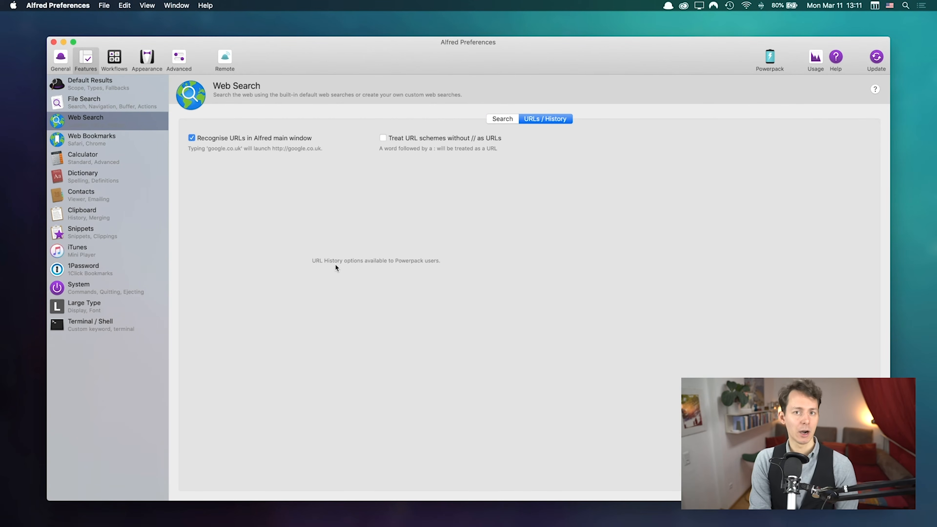
Step: Check that the launcher recognises 'google.com' as a URL, then return to the searches table
{"action": "key", "text": "alt+space"}
{"action": "type", "text": "goog"}
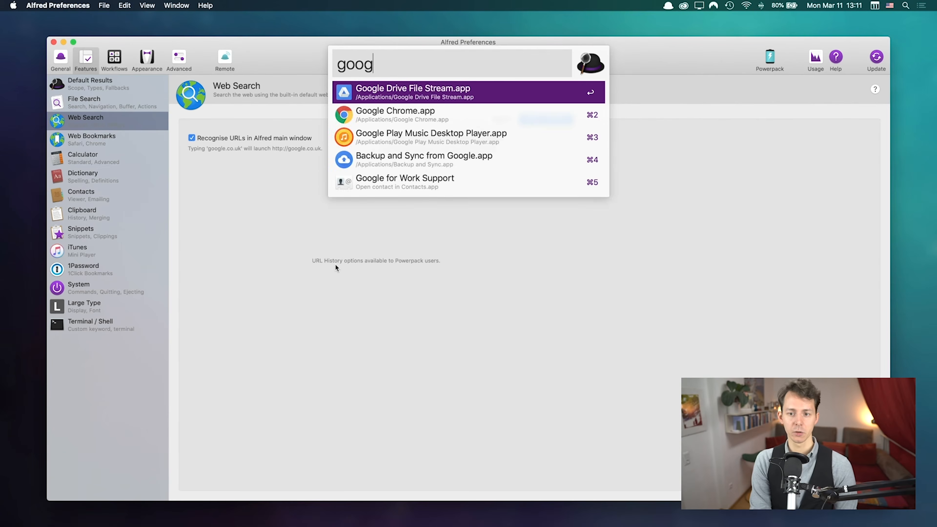
{"action": "type", "text": "le.com"}
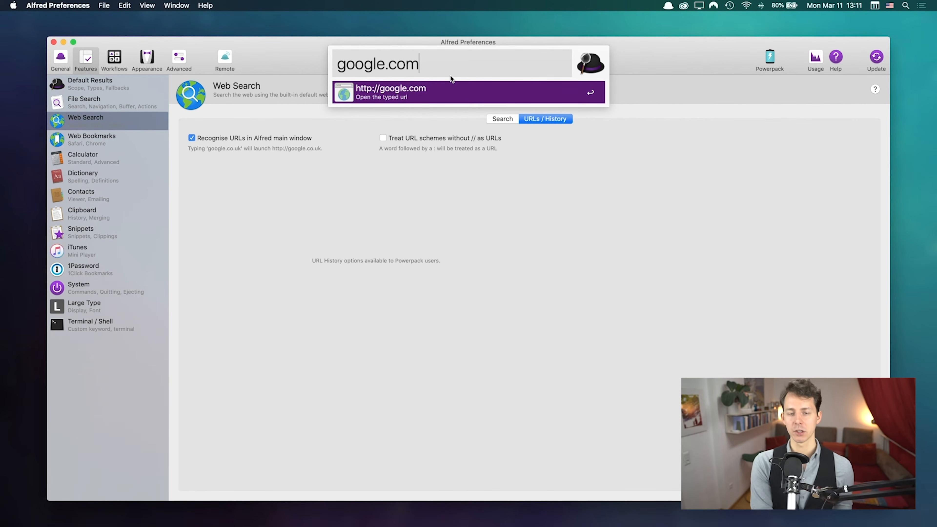
{"action": "key", "text": "Escape"}
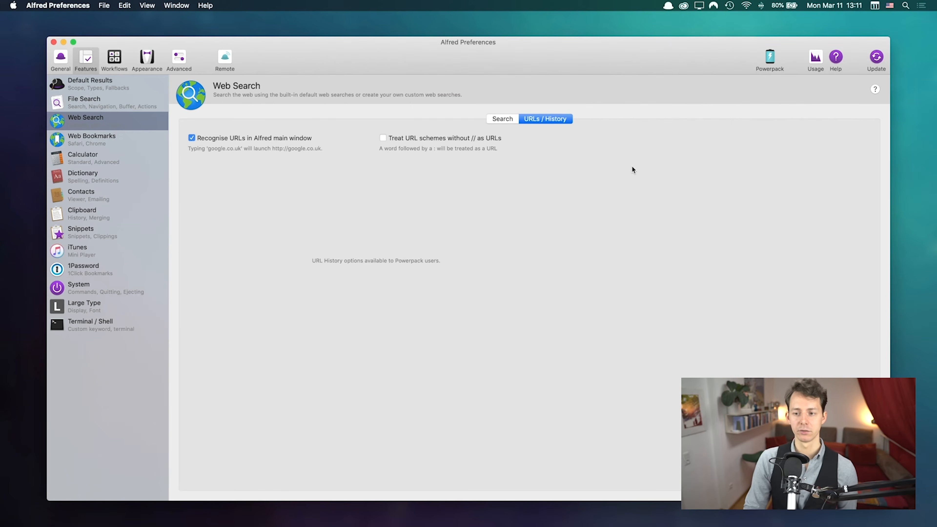
{"action": "left_click", "coordinate": [494, 119]}
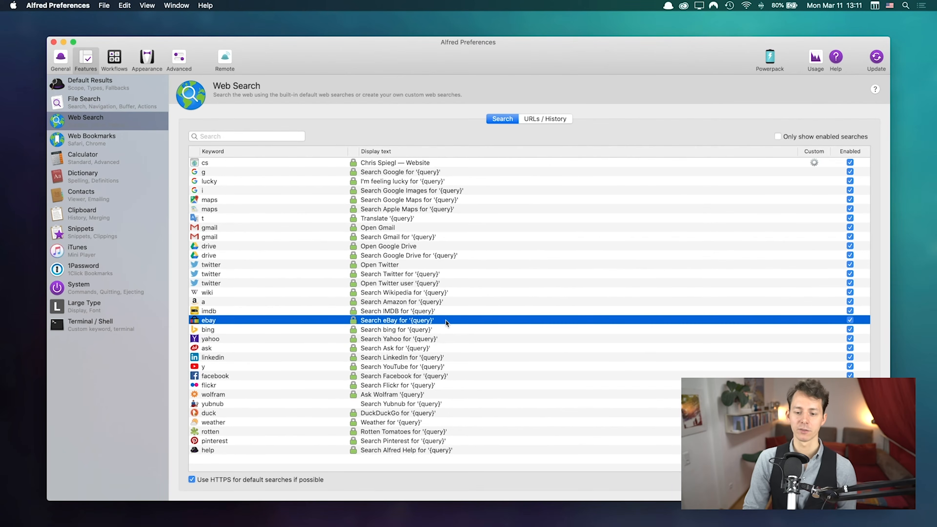
Step: Highlight the bing and Gmail searches, then switch to the Web Bookmarks settings
{"action": "left_click", "coordinate": [454, 329]}
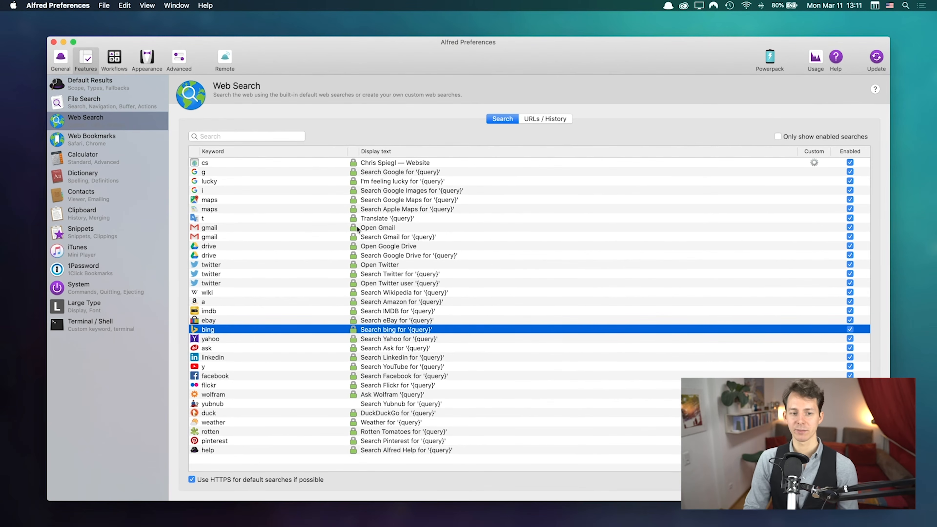
{"action": "left_click", "coordinate": [413, 234]}
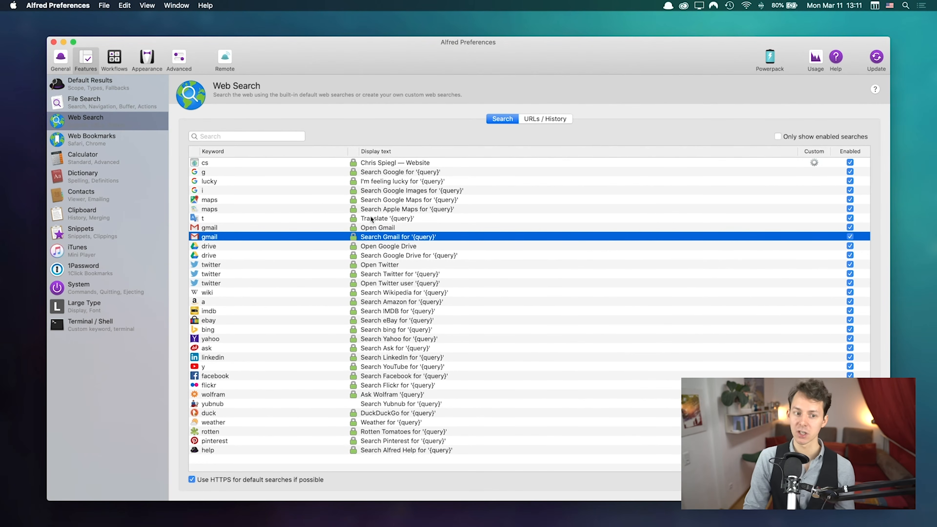
{"action": "left_click", "coordinate": [107, 140]}
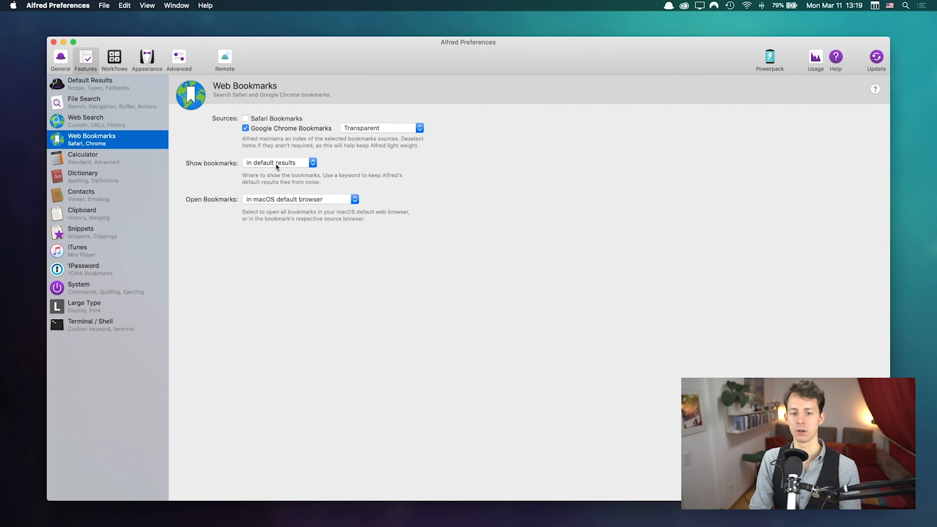
{"action": "left_click", "coordinate": [276, 164]}
{"action": "left_click", "coordinate": [276, 173]}
{"action": "left_click", "coordinate": [270, 164]}
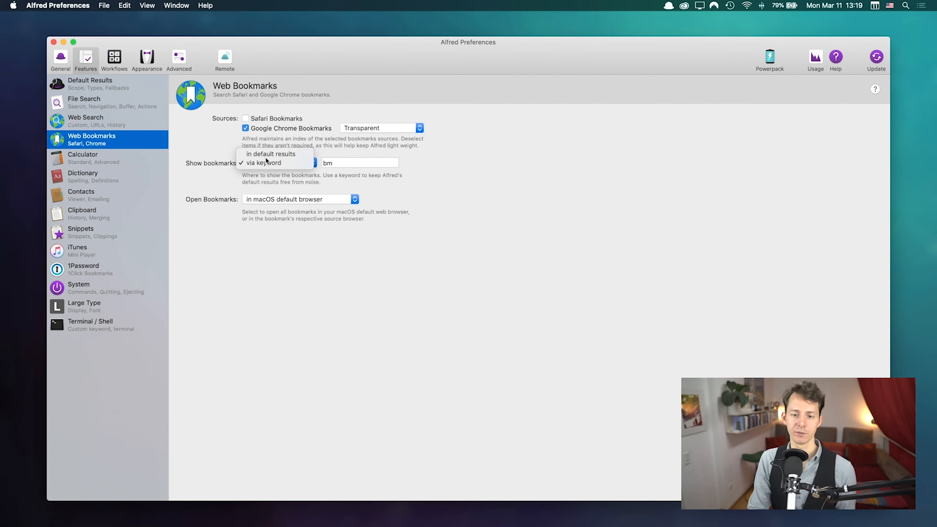
{"action": "left_click", "coordinate": [265, 157]}
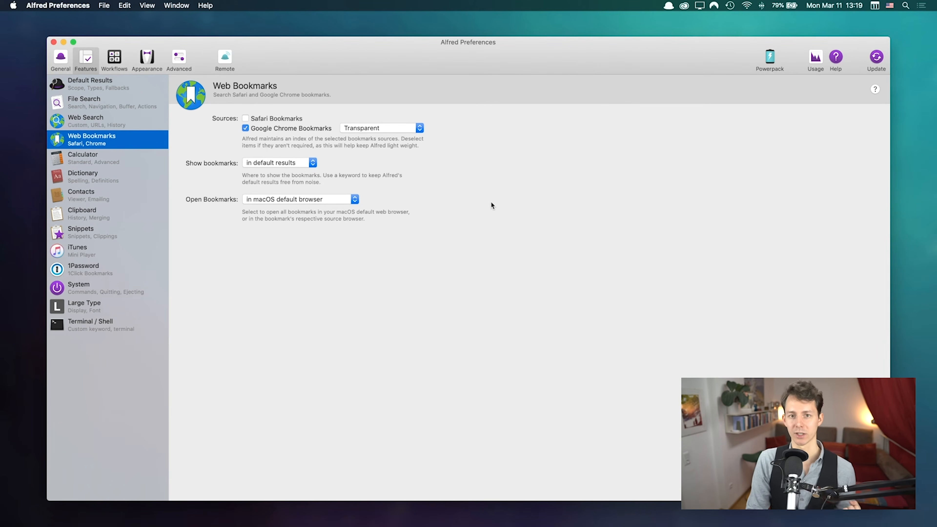
{"action": "left_click", "coordinate": [258, 200]}
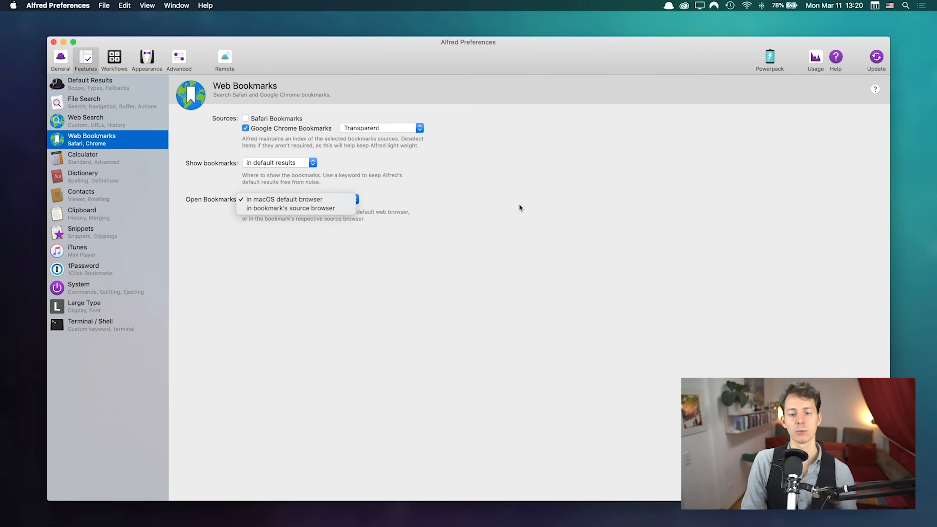
{"action": "left_click", "coordinate": [416, 193]}
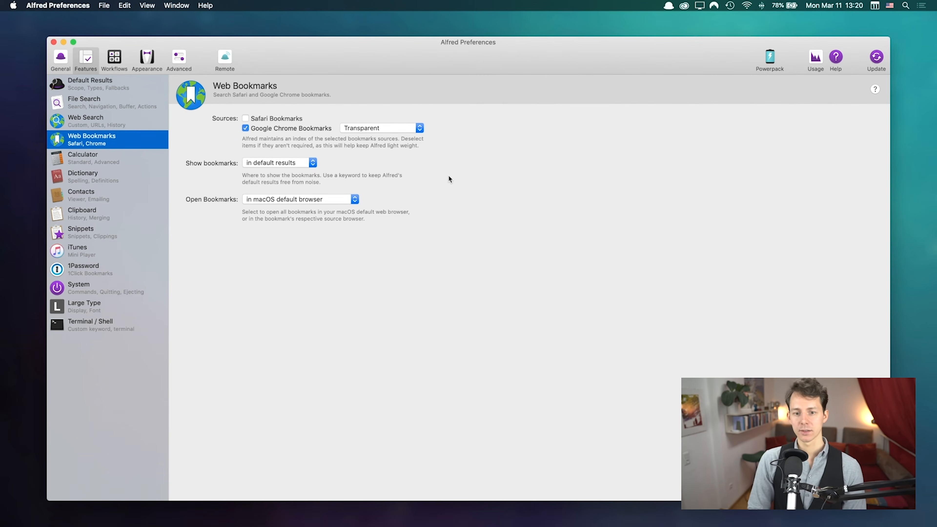
Step: Launch Chrome via the launcher with 'chrome' and load the personal website address
{"action": "key", "text": "alt+space"}
{"action": "type", "text": "chrome"}
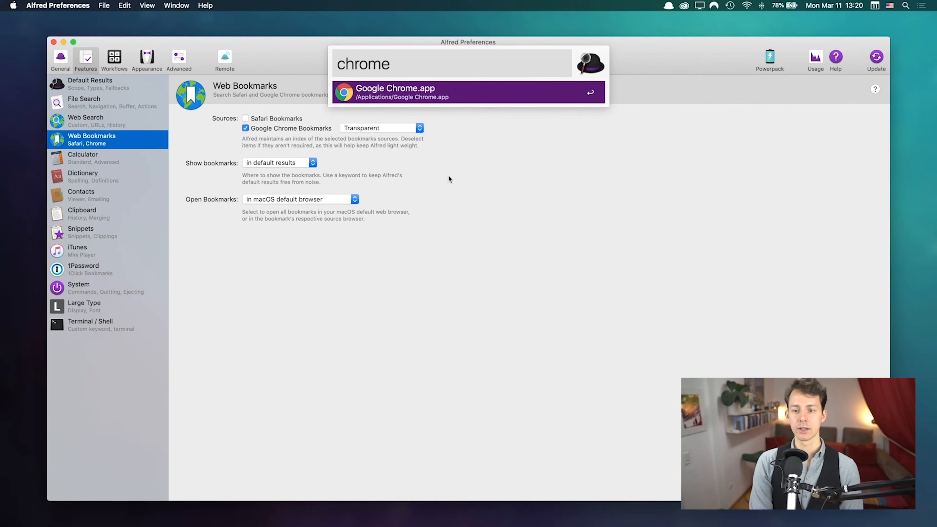
{"action": "key", "text": "Return"}
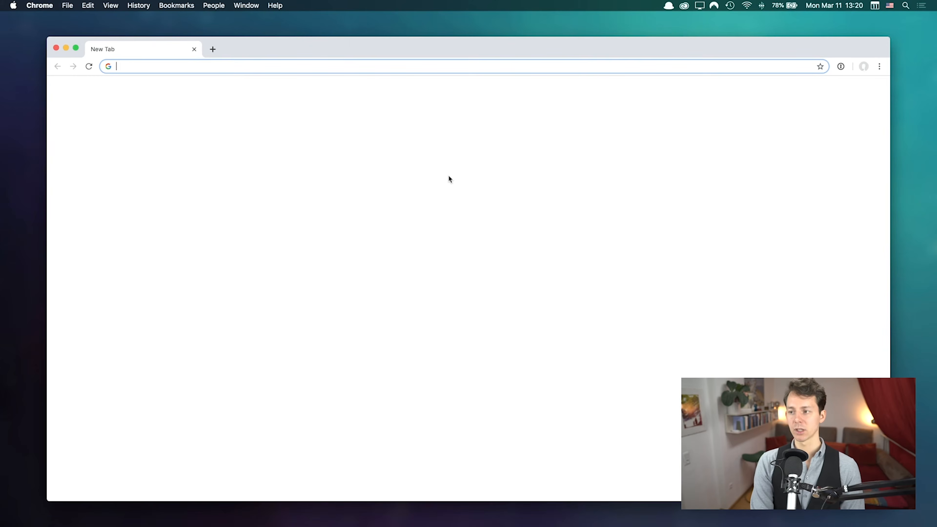
{"action": "type", "text": "chrisstopi"}
{"action": "key", "text": "super+a"}
{"action": "key", "text": "Return"}
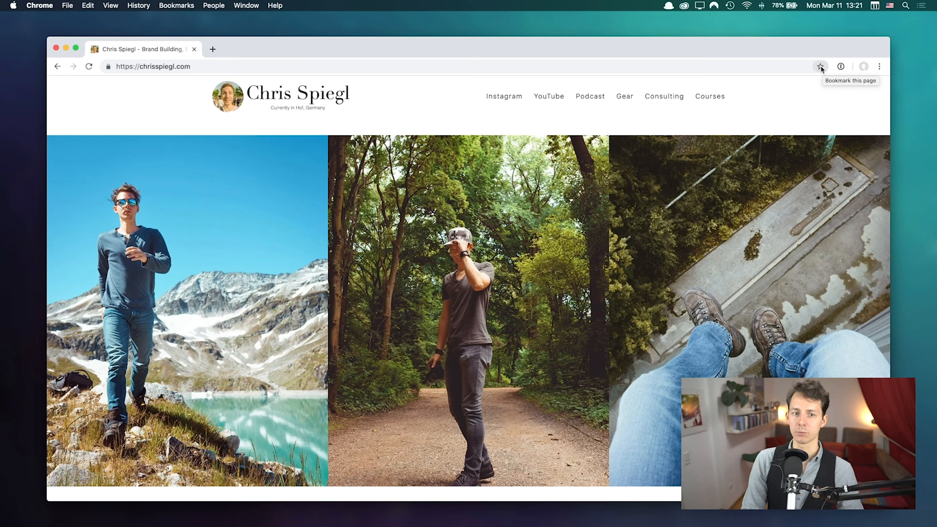
Step: Bookmark the current page with Cmd+D and prefix its name with 'CSW -'
{"action": "left_click", "coordinate": [176, 5]}
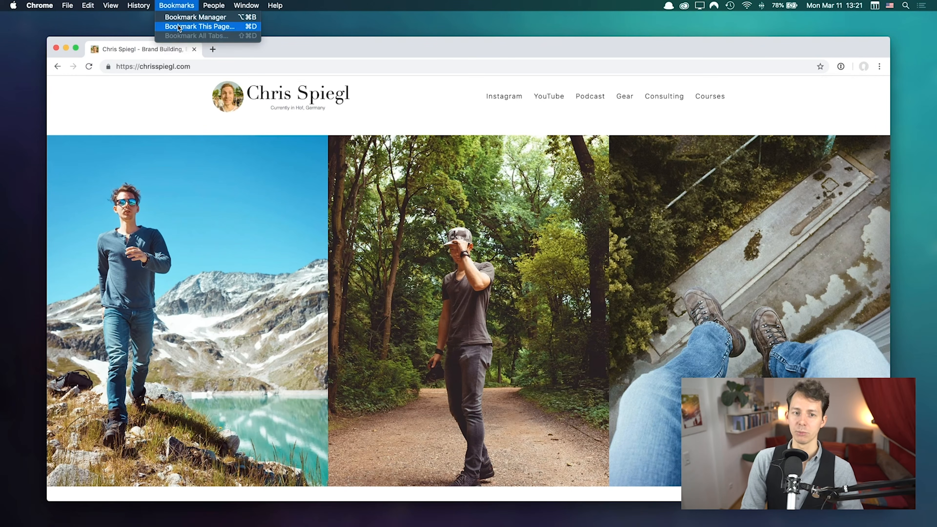
{"action": "left_click", "coordinate": [839, 101]}
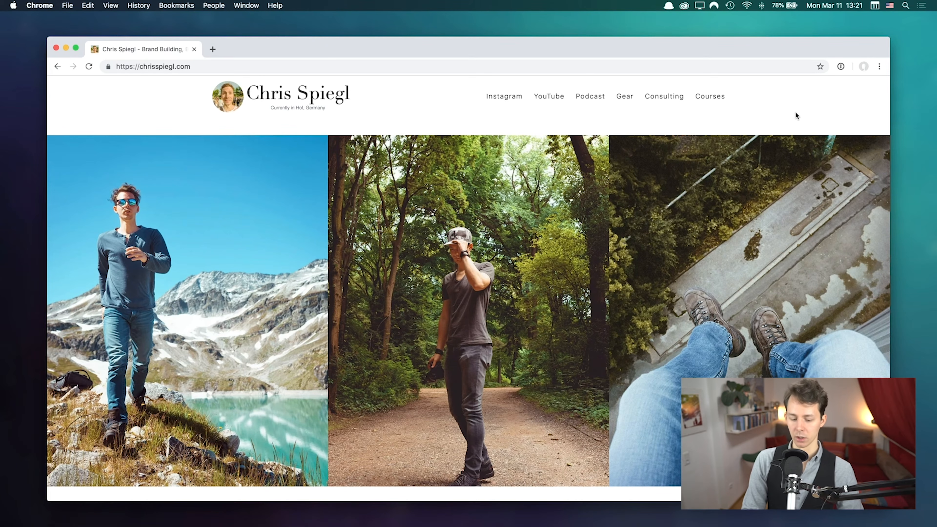
{"action": "key", "text": "super+d"}
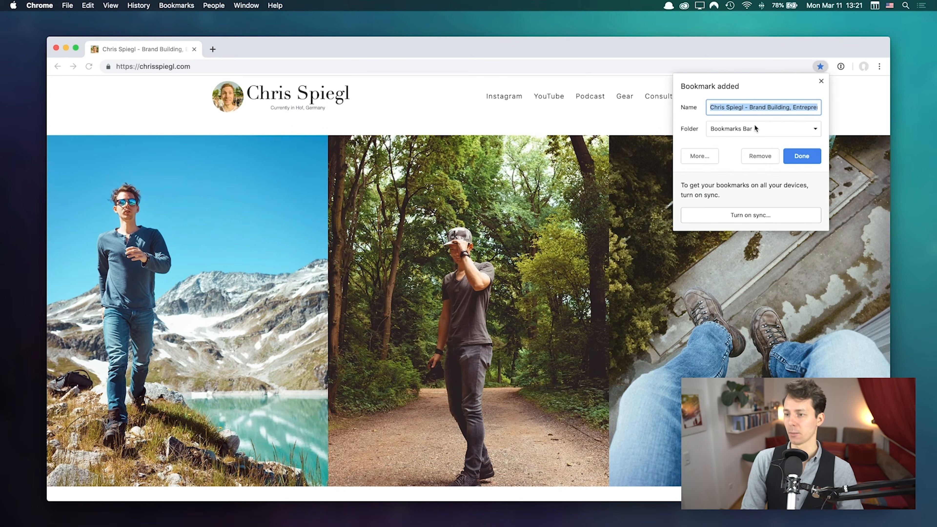
{"action": "triple_click", "coordinate": [740, 108]}
{"action": "double_click", "coordinate": [742, 108]}
{"action": "key", "text": "super+Left"}
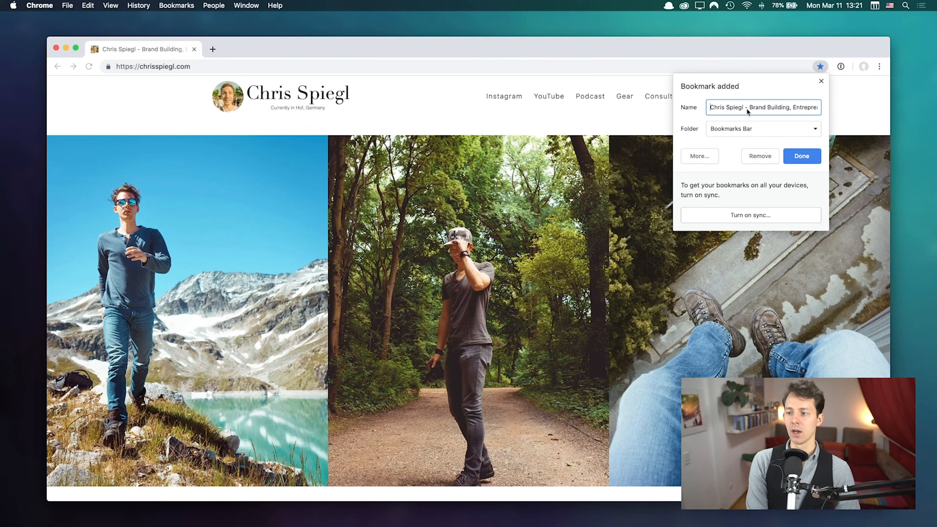
{"action": "type", "text": "CSW -"}
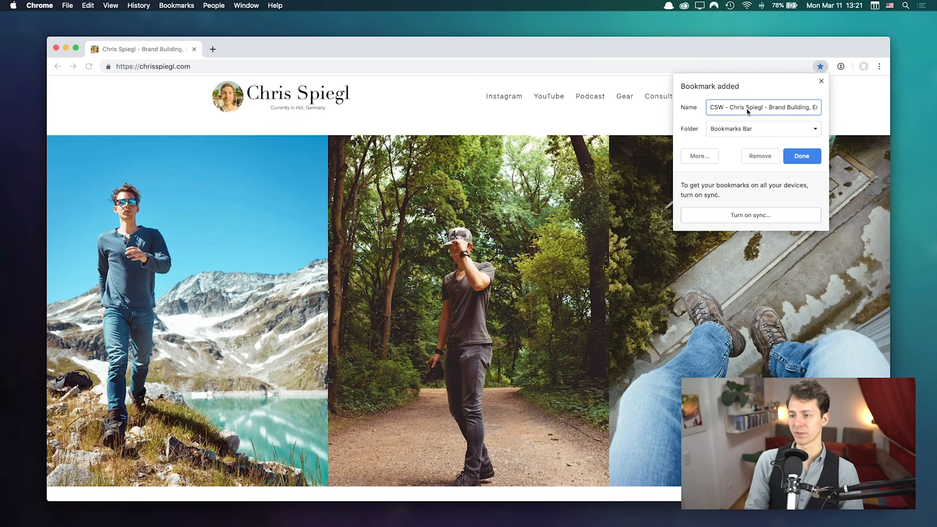
Step: Save the bookmark into a new 'Alfred' folder on the Bookmarks Bar
{"action": "left_click", "coordinate": [738, 133]}
{"action": "left_click", "coordinate": [752, 172]}
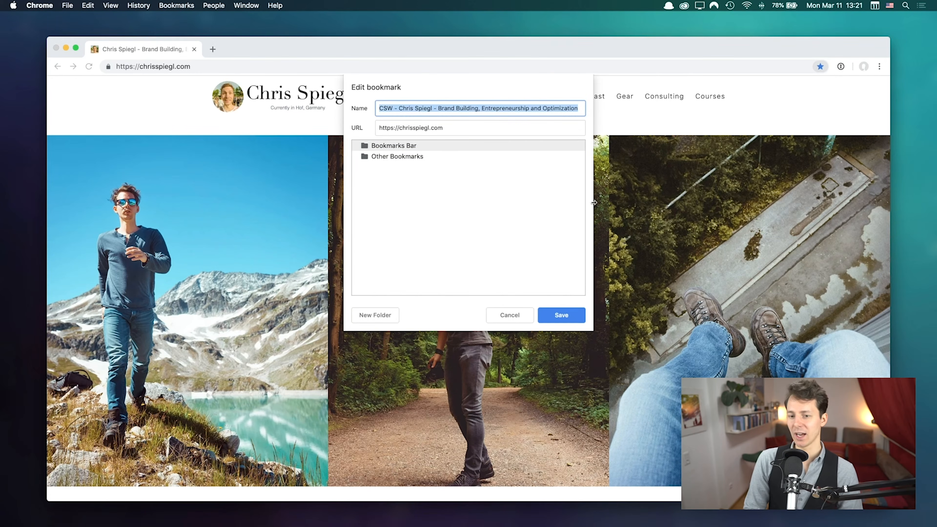
{"action": "left_click", "coordinate": [374, 320]}
{"action": "type", "text": "Artic"}
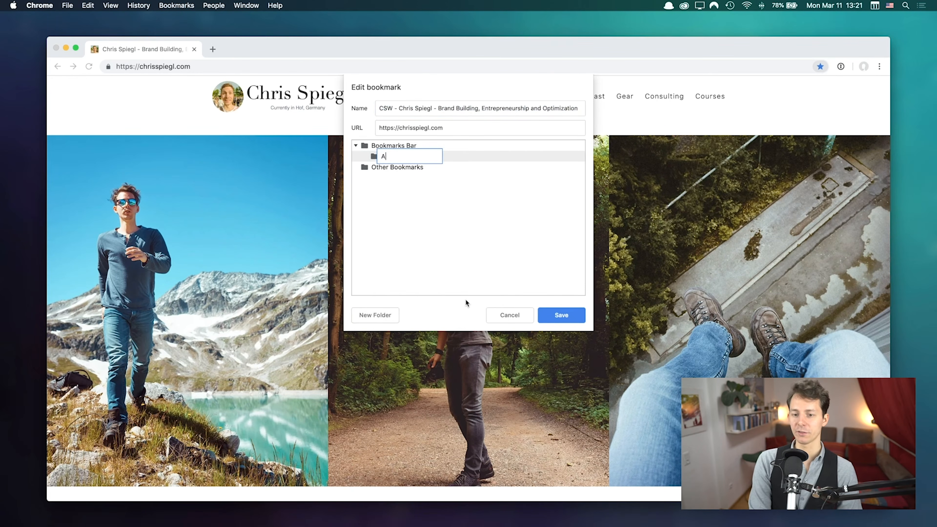
{"action": "key", "text": "BackSpace"}
{"action": "key", "text": "BackSpace"}
{"action": "key", "text": "BackSpace"}
{"action": "key", "text": "BackSpace"}
{"action": "key", "text": "BackSpace"}
{"action": "type", "text": "Alfred"}
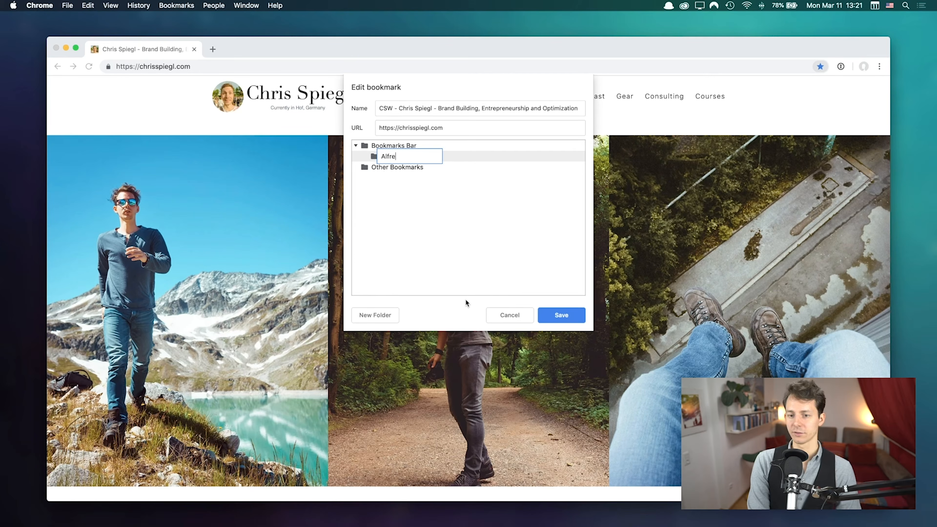
{"action": "key", "text": "Return"}
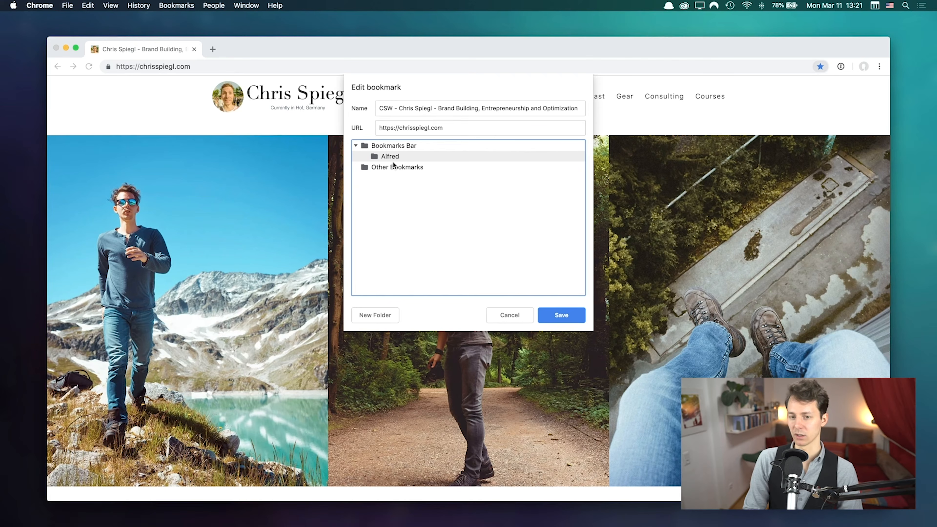
{"action": "left_click", "coordinate": [569, 314]}
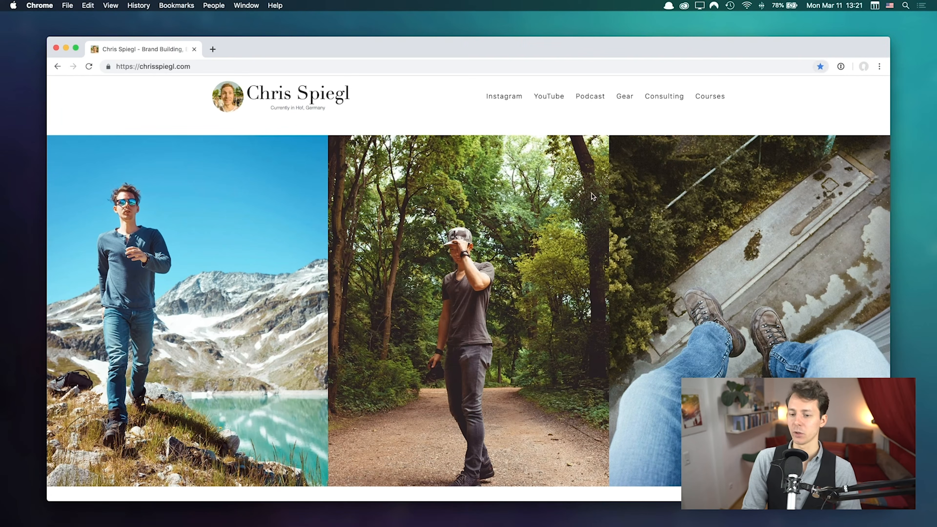
Step: Open the CSW bookmark in Chrome from the launcher
{"action": "key", "text": "alt+space"}
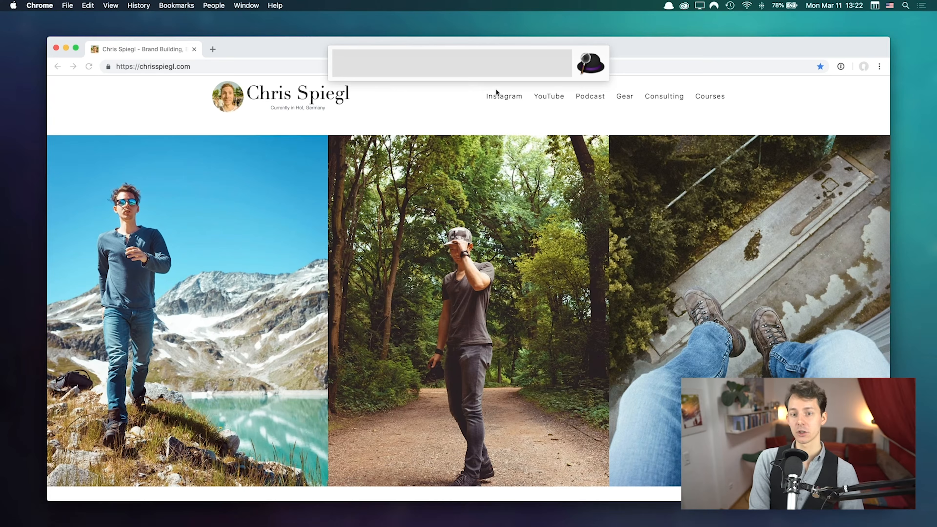
{"action": "type", "text": "CSW"}
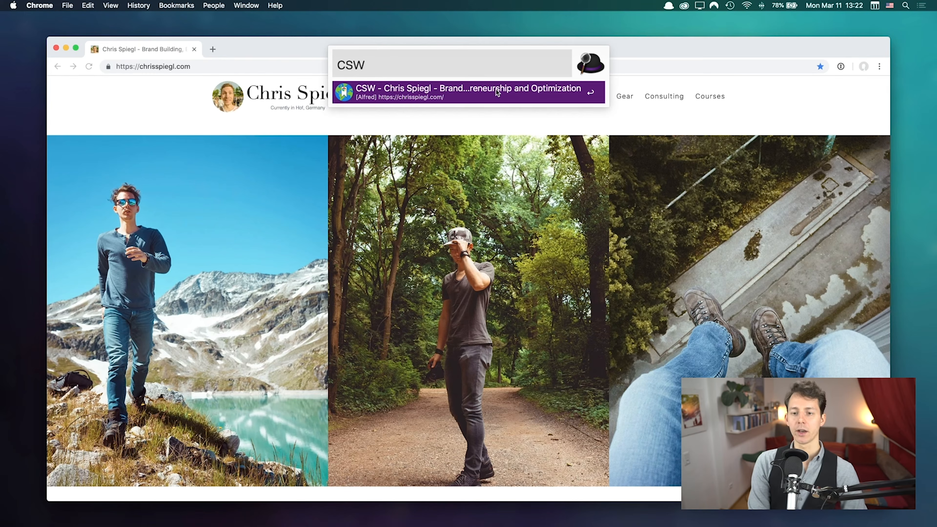
{"action": "key", "text": "Return"}
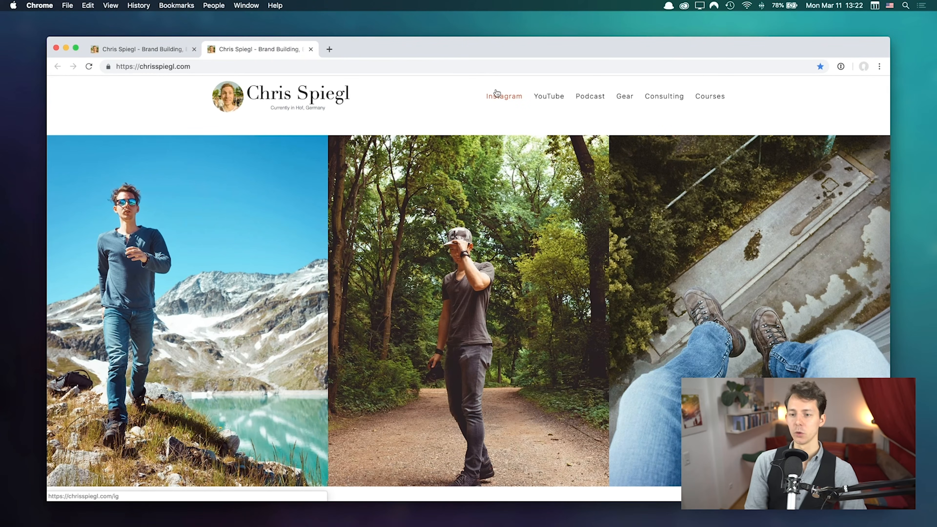
Step: Try a 'brand build' search, clear it, then close the extra tab and the Chrome window
{"action": "key", "text": "alt+space"}
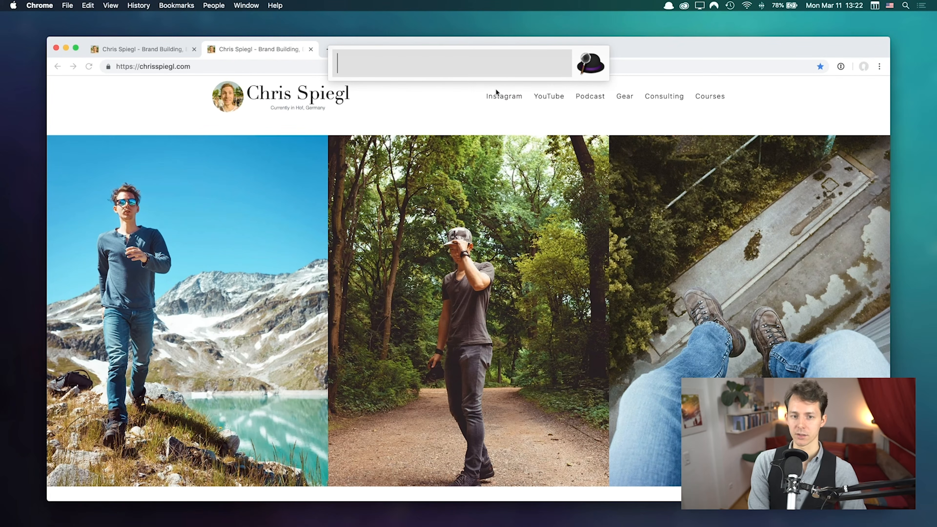
{"action": "type", "text": "brand build"}
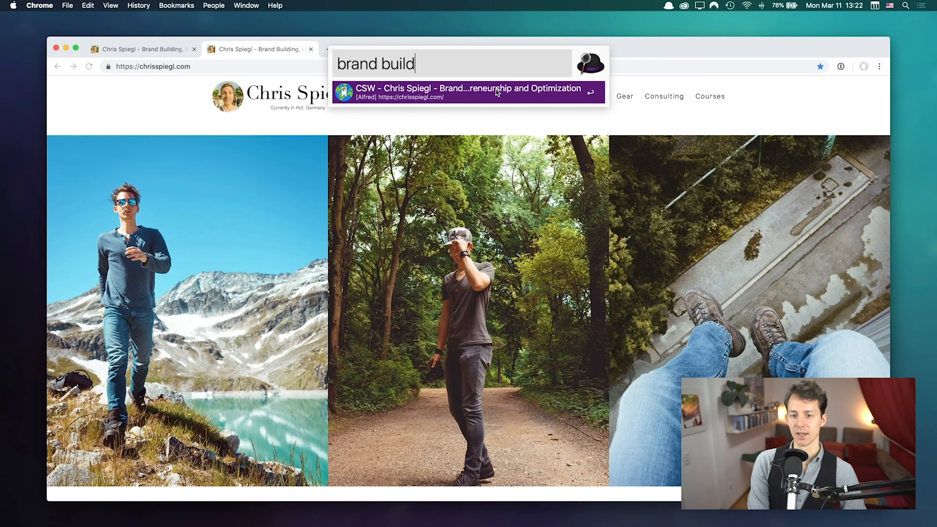
{"action": "key", "text": "super+BackSpace"}
{"action": "key", "text": "Escape"}
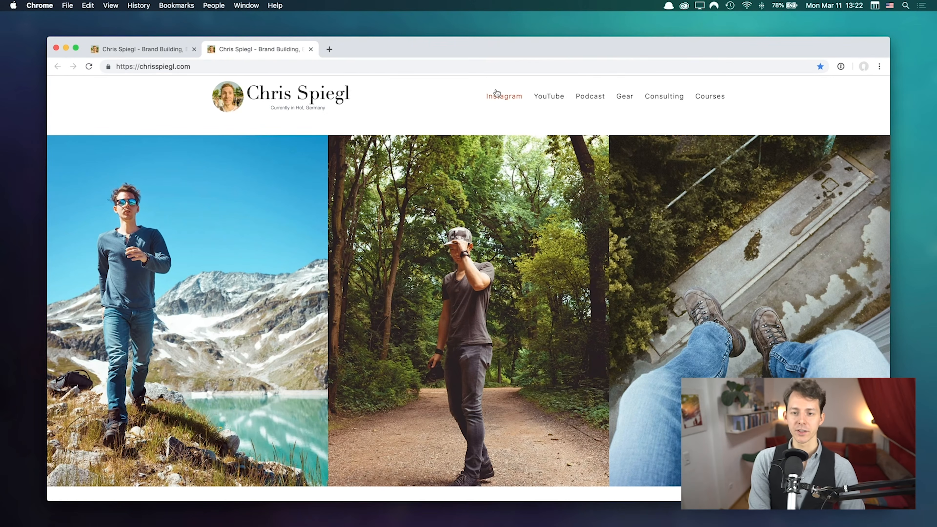
{"action": "key", "text": "super+w"}
{"action": "key", "text": "super+w"}
{"action": "left_click", "coordinate": [471, 268]}
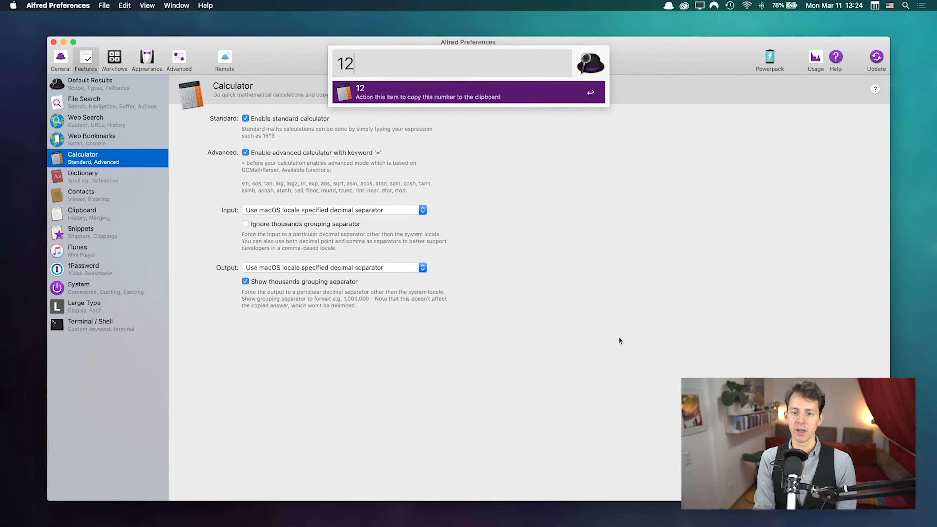
Step: Evaluate 12*12/12-12+12 to 12, then reopen the launcher, type 12 and clear it
{"action": "type", "text": "/12"}
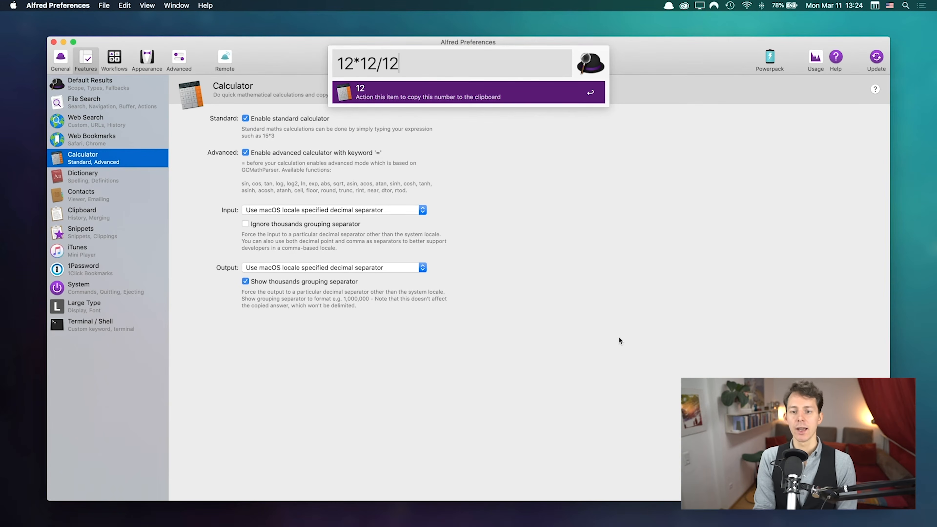
{"action": "type", "text": "-12+12"}
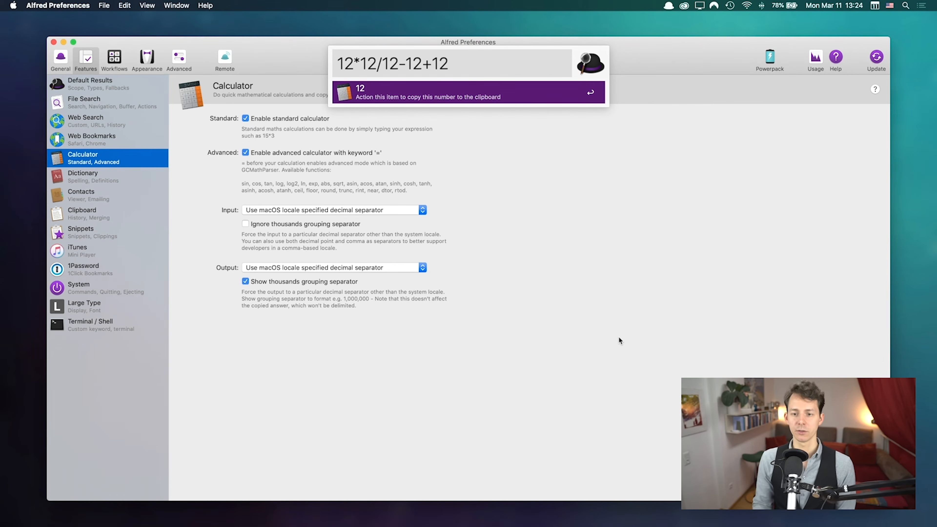
{"action": "key", "text": "Escape"}
{"action": "key", "text": "alt+space"}
{"action": "type", "text": "12"}
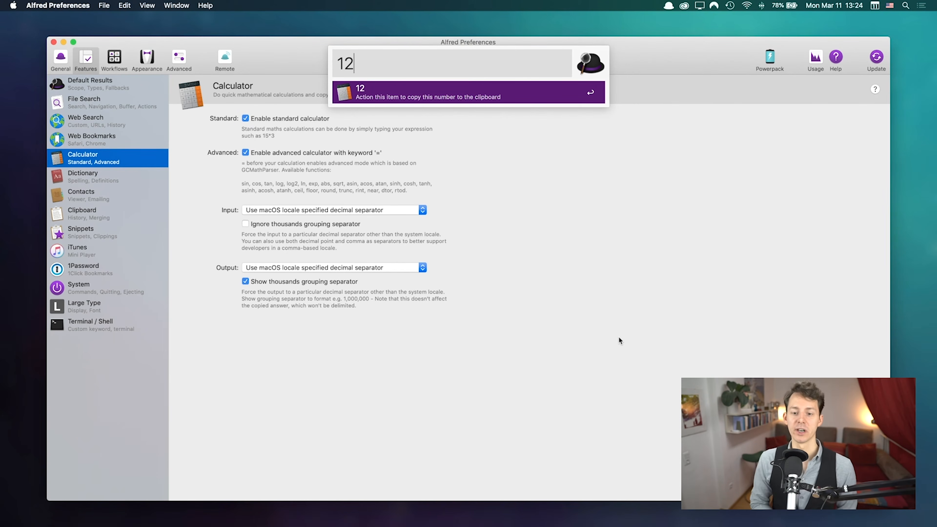
{"action": "key", "text": "BackSpace"}
{"action": "key", "text": "BackSpace"}
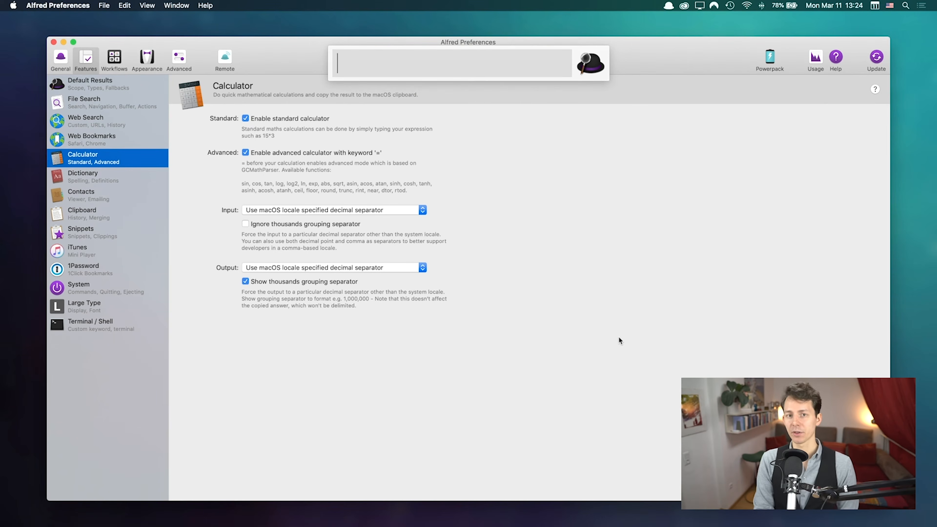
Step: Evaluate =sin(90)*2*log(2) to 0,538239624, then dismiss and reopen the launcher bar
{"action": "type", "text": "="}
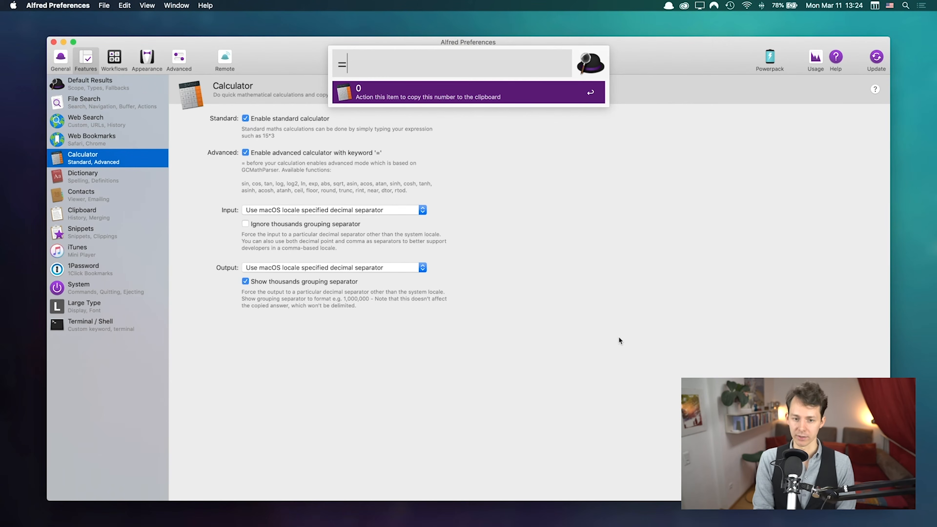
{"action": "type", "text": "si"}
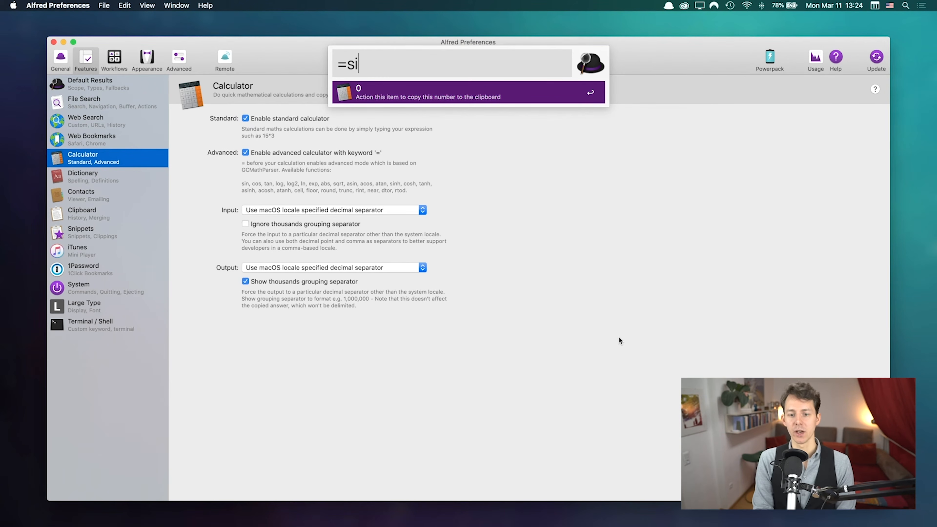
{"action": "type", "text": "n(90)"}
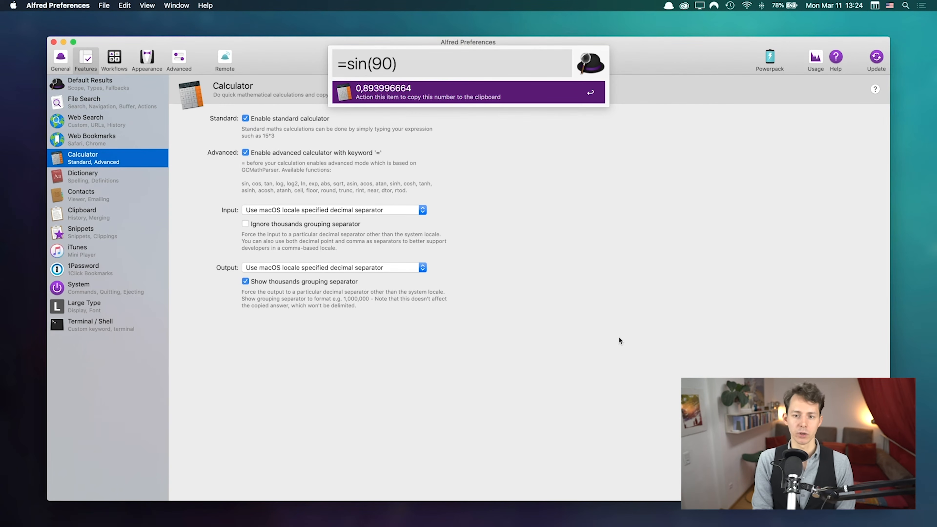
{"action": "type", "text": "*"}
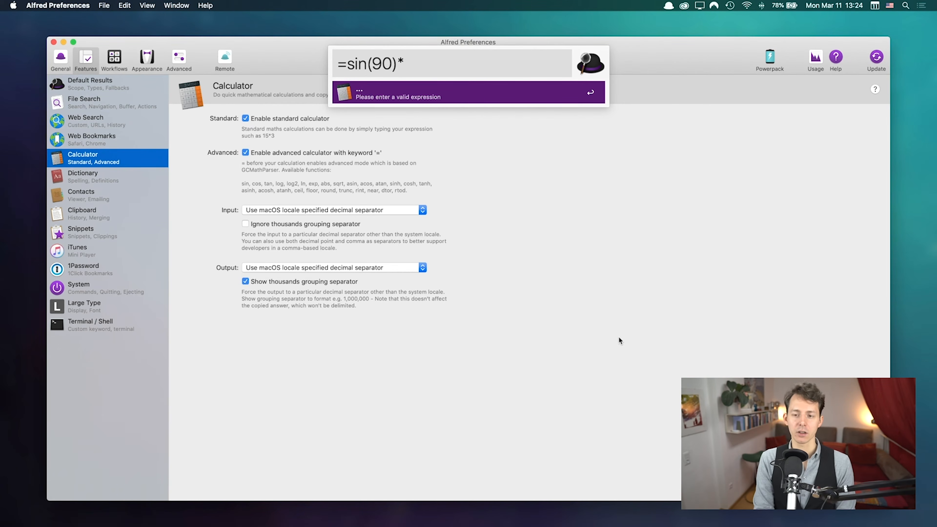
{"action": "type", "text": "2"}
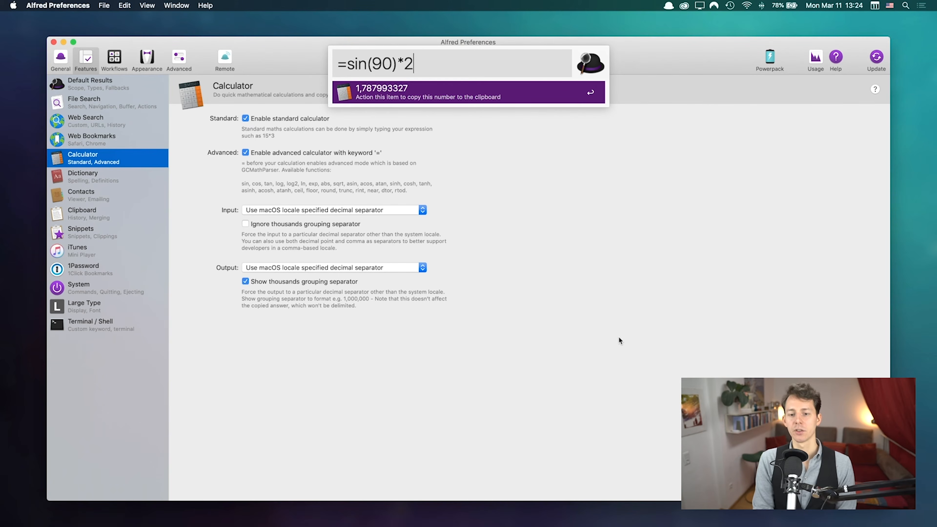
{"action": "type", "text": "*"}
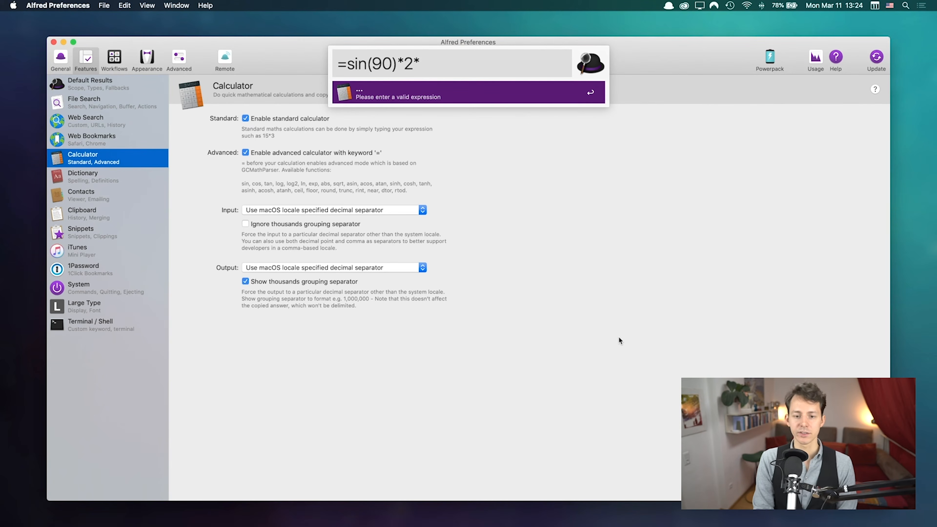
{"action": "type", "text": "log(2)"}
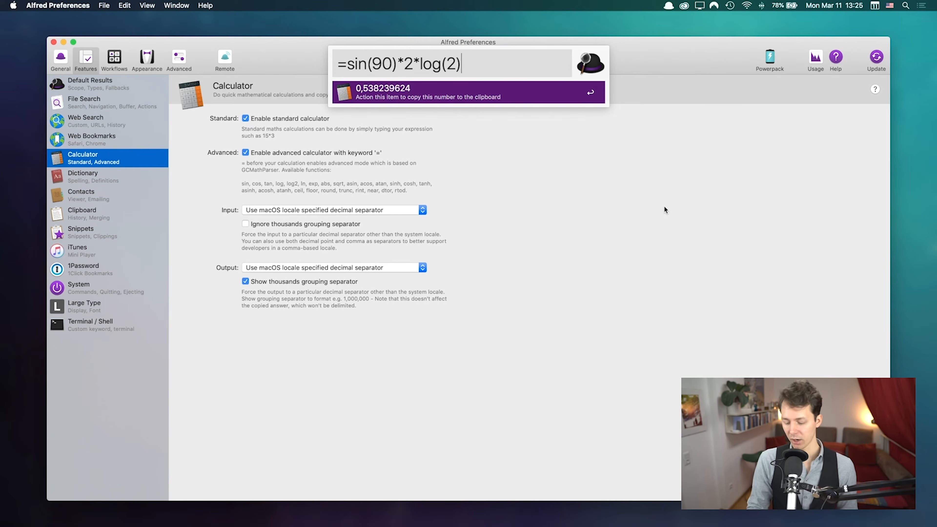
{"action": "key", "text": "Escape"}
{"action": "key", "text": "alt+space"}
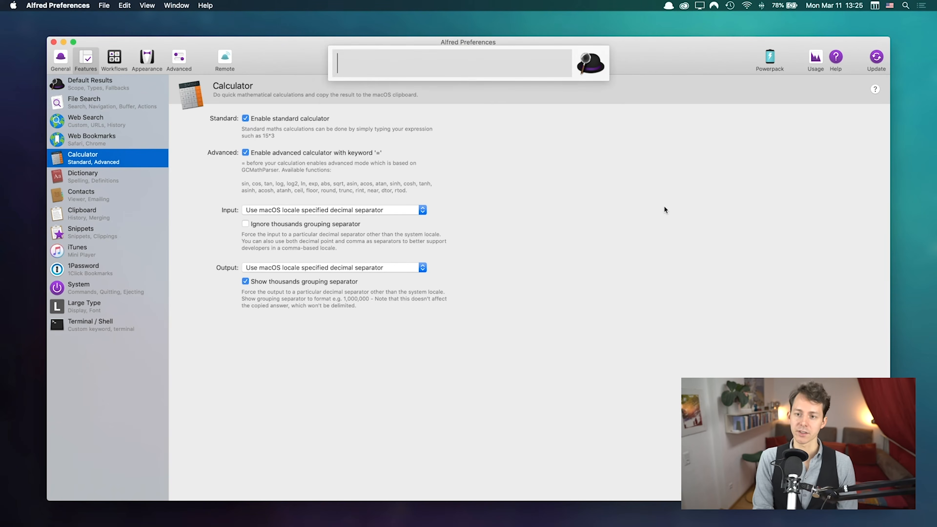
{"action": "type", "text": ",538239624"}
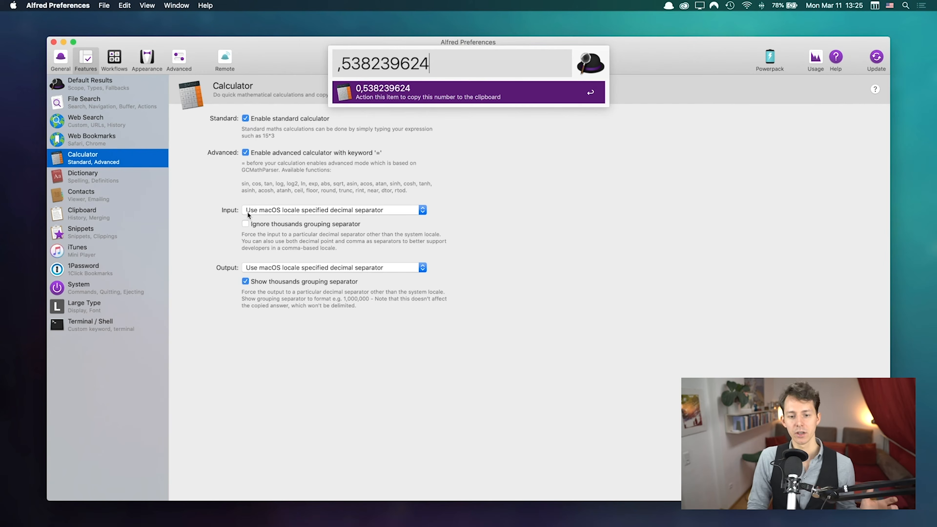
Step: Set Calculator input to accept decimal point and comma, and output to the macOS locale separator
{"action": "key", "text": "Escape"}
{"action": "left_click", "coordinate": [407, 214]}
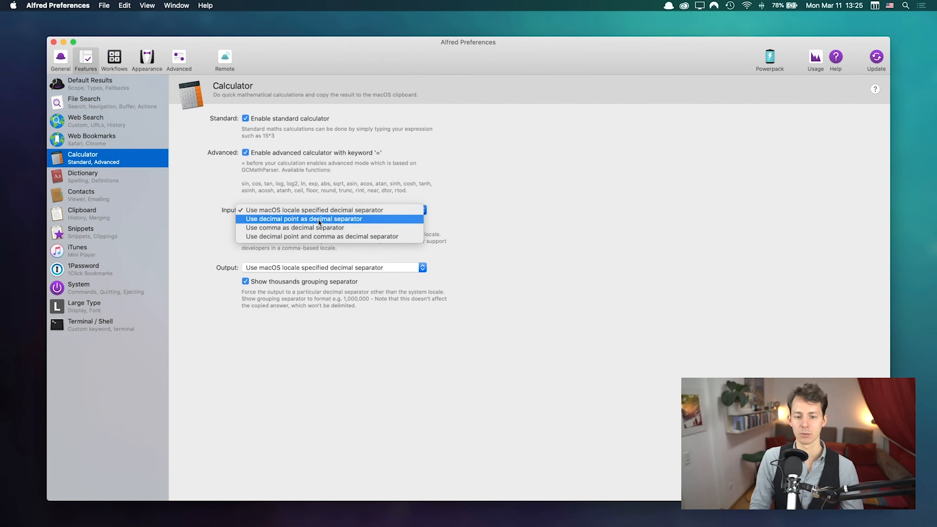
{"action": "left_click", "coordinate": [238, 255]}
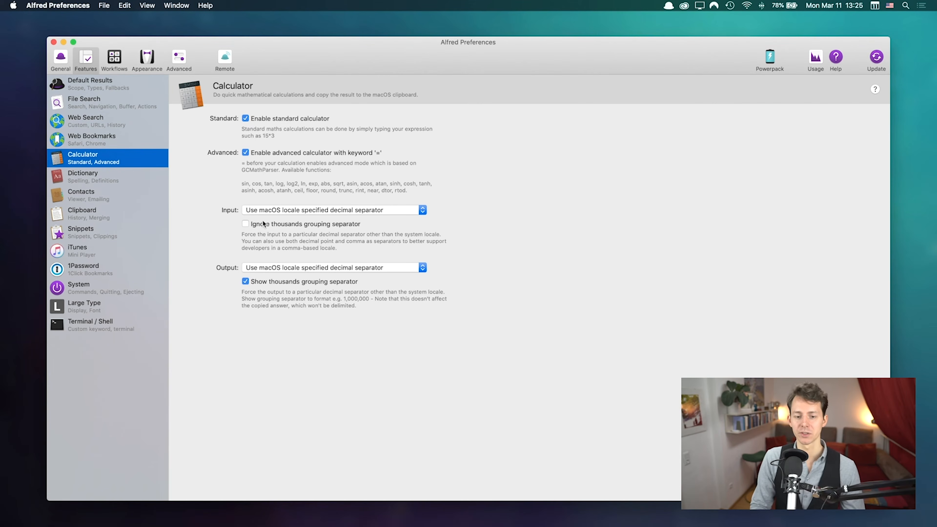
{"action": "left_click", "coordinate": [255, 267]}
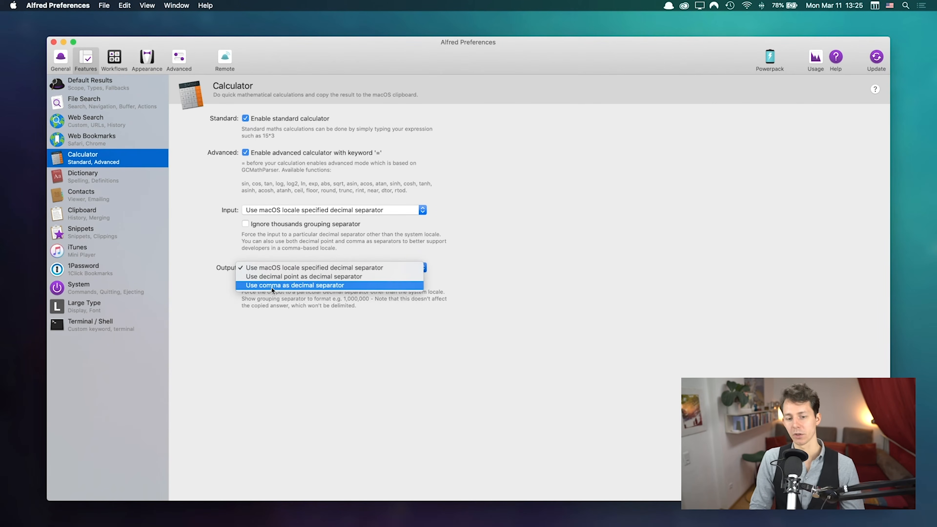
{"action": "left_click", "coordinate": [308, 285]}
{"action": "left_click", "coordinate": [293, 210]}
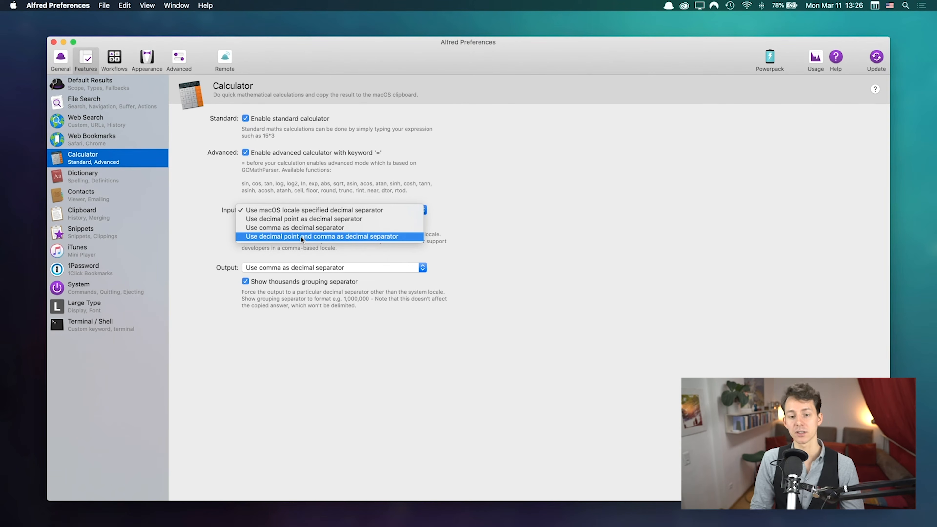
{"action": "left_click", "coordinate": [301, 237]}
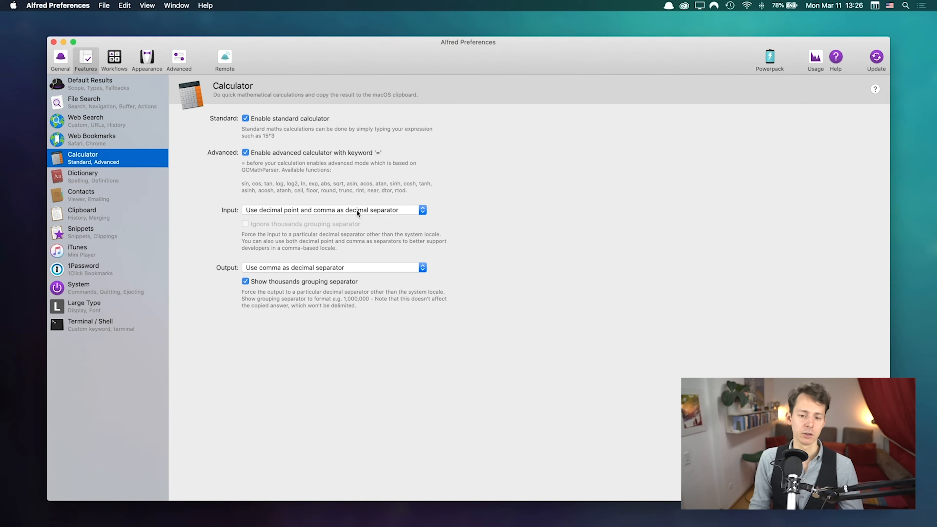
{"action": "left_click", "coordinate": [306, 266]}
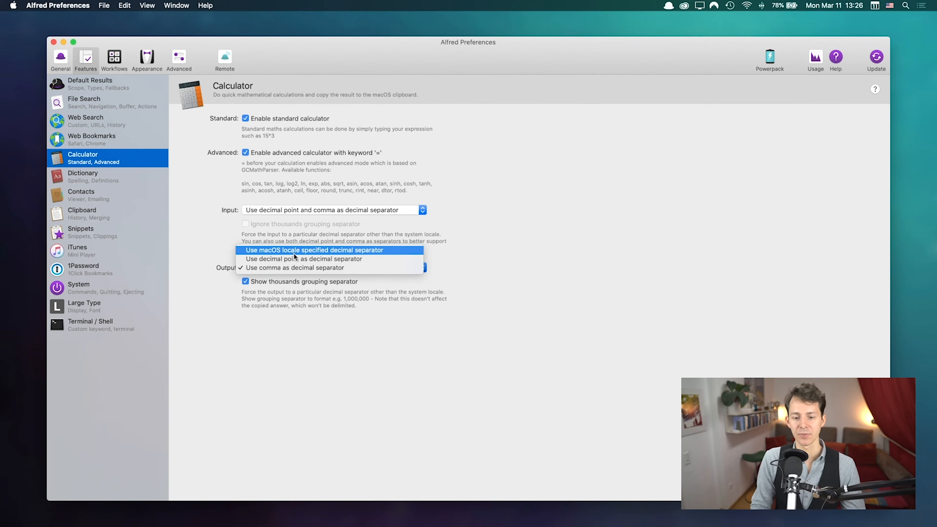
{"action": "left_click", "coordinate": [291, 248]}
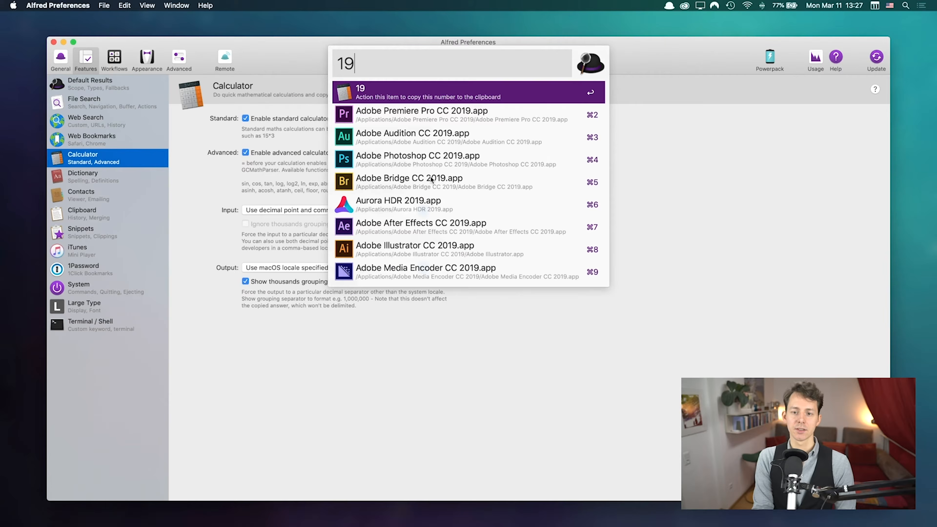
Step: Enter 19*0.05 in the launcher to get 0,95
{"action": "type", "text": "*0.00"}
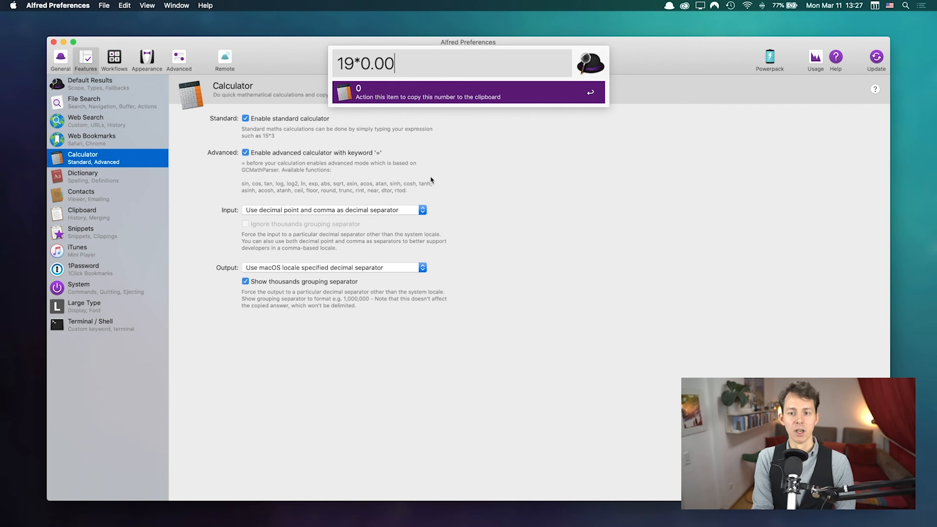
{"action": "key", "text": "BackSpace"}
{"action": "type", "text": "5"}
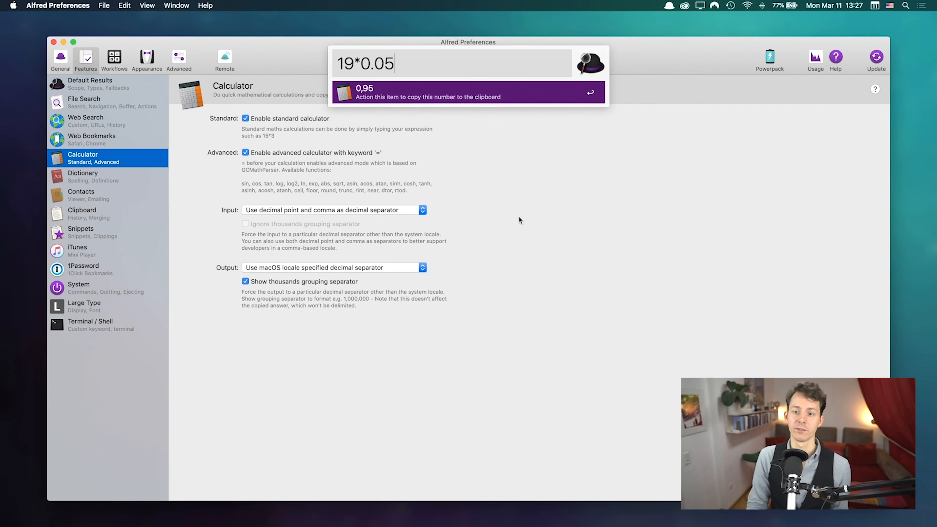
{"action": "key", "text": "BackSpace"}
{"action": "key", "text": "BackSpace"}
{"action": "key", "text": "BackSpace"}
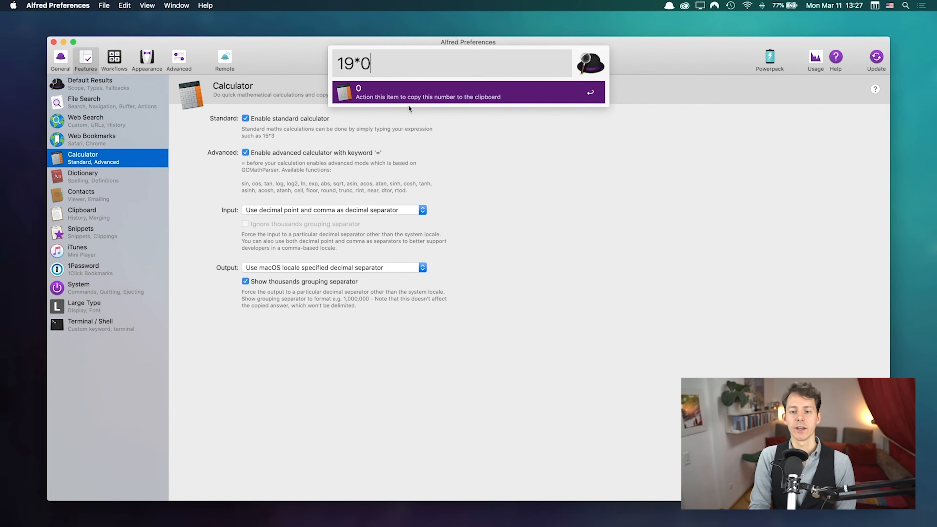
{"action": "type", "text": "0.005"}
{"action": "key", "text": "BackSpace"}
{"action": "key", "text": "BackSpace"}
{"action": "type", "text": "5"}
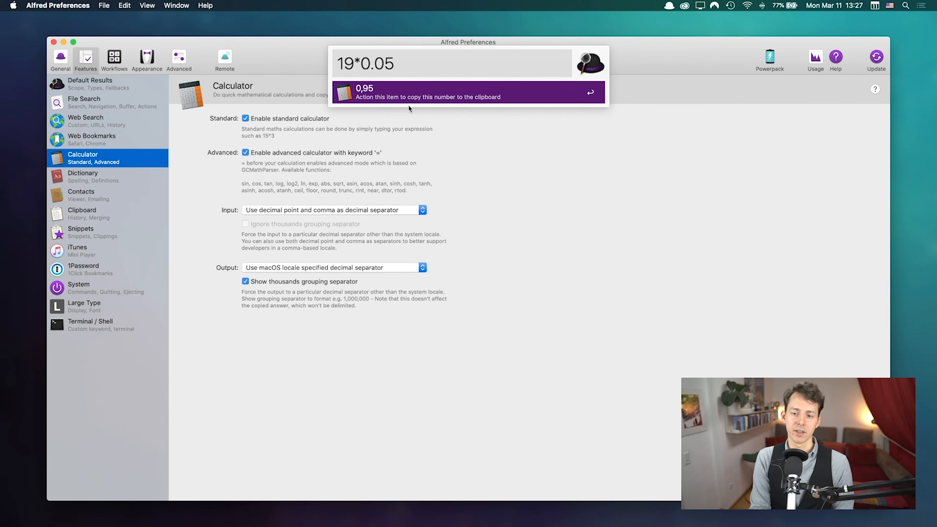
Step: Change the expression to 20*0.05 and check that it evaluates to 1
{"action": "key", "text": "Left"}
{"action": "key", "text": "Left"}
{"action": "key", "text": "Left"}
{"action": "key", "text": "Left"}
{"action": "key", "text": "Left"}
{"action": "key", "text": "BackSpace"}
{"action": "key", "text": "BackSpace"}
{"action": "type", "text": "20"}
{"action": "key", "text": "super+Right"}
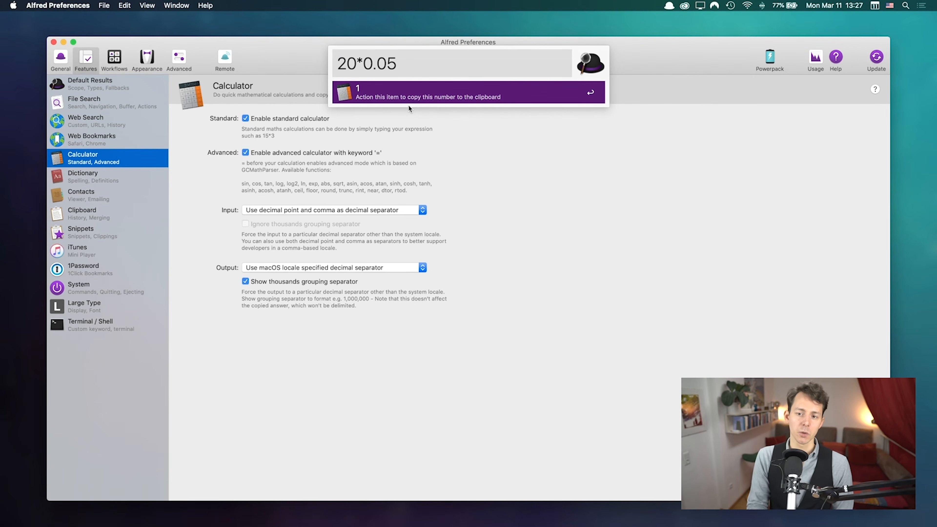
{"action": "key", "text": "BackSpace"}
{"action": "type", "text": "5"}
{"action": "key", "text": "BackSpace"}
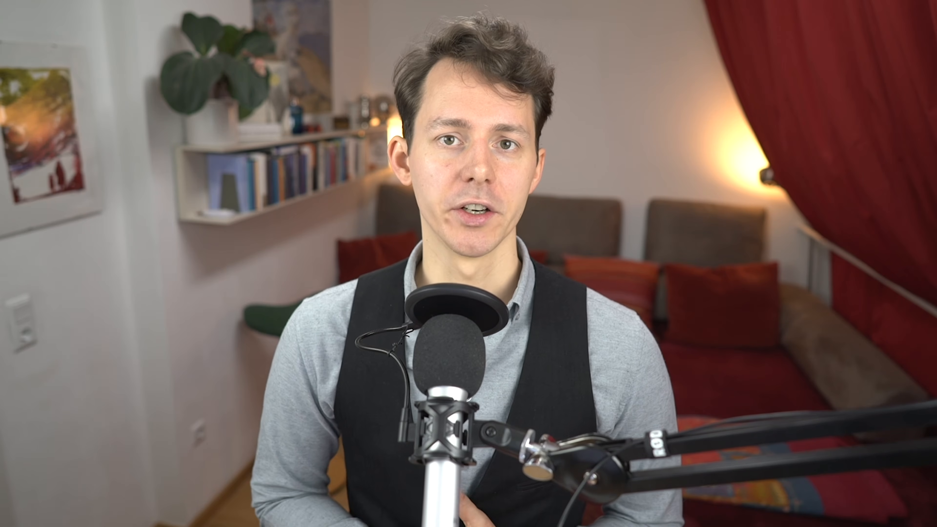
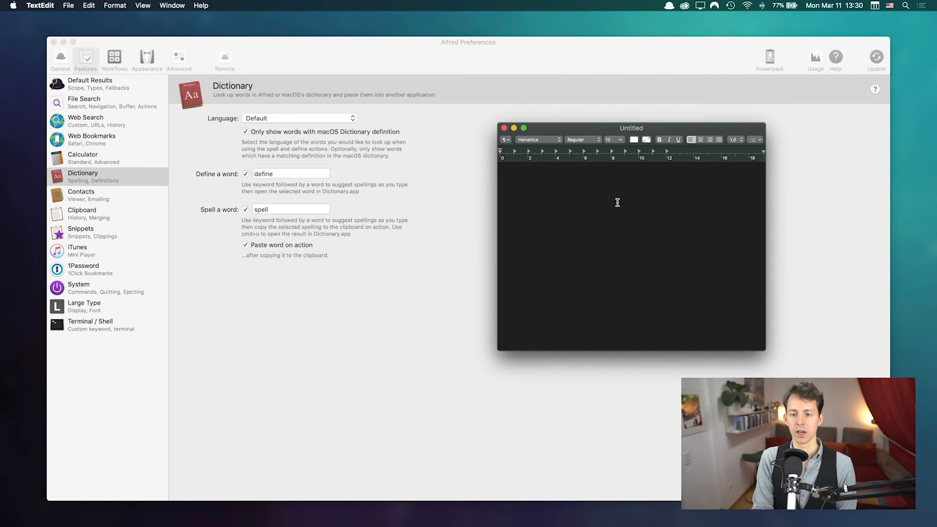
Step: Type the misspelled word 'lofe' in the TextEdit note and select it
{"action": "type", "text": "lia"}
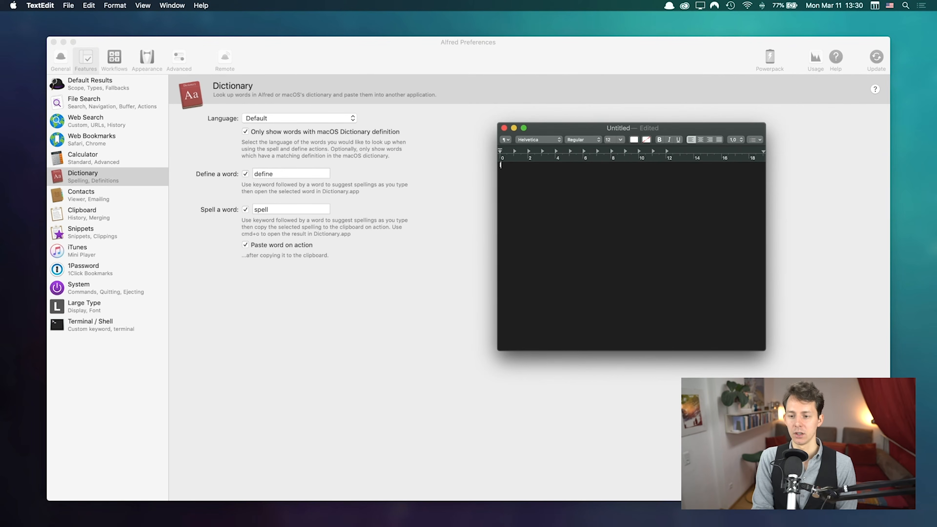
{"action": "key", "text": "BackSpace"}
{"action": "type", "text": "f"}
{"action": "key", "text": "BackSpace"}
{"action": "key", "text": "BackSpace"}
{"action": "type", "text": "ofe"}
{"action": "key", "text": "super+a"}
{"action": "key", "text": "super+c"}
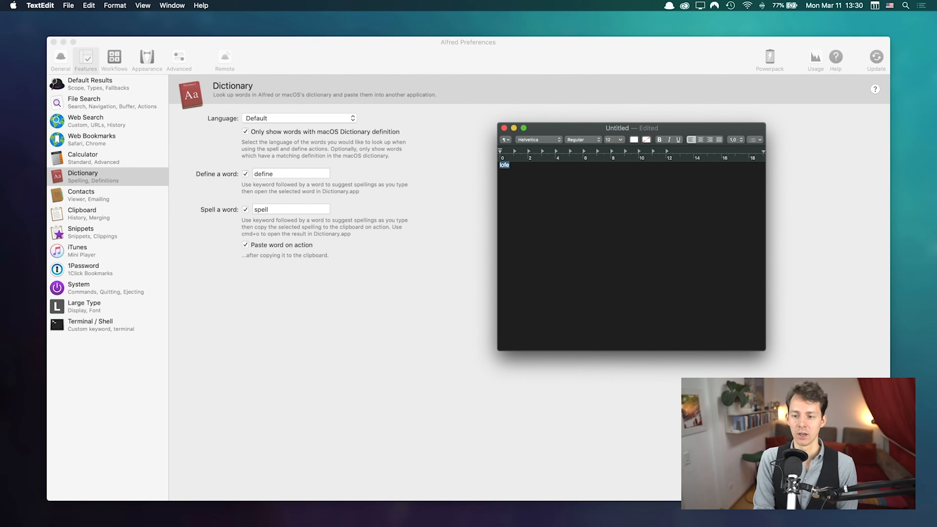
Step: Run Alfred's spell keyword on 'lofe' and paste the suggestion 'love' into the note
{"action": "key", "text": "alt+space"}
{"action": "key", "text": "super+v"}
{"action": "key", "text": "super+a"}
{"action": "type", "text": "s"}
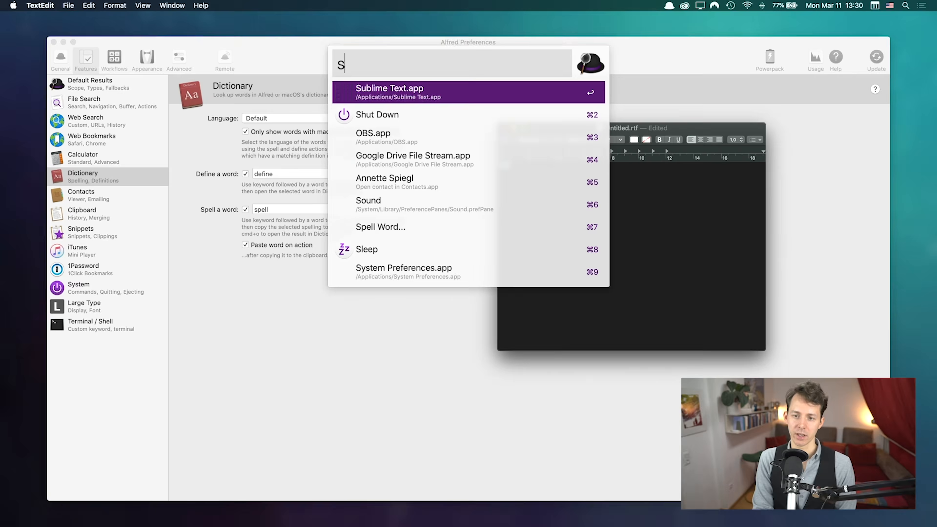
{"action": "type", "text": "epell"}
{"action": "key", "text": "super+v"}
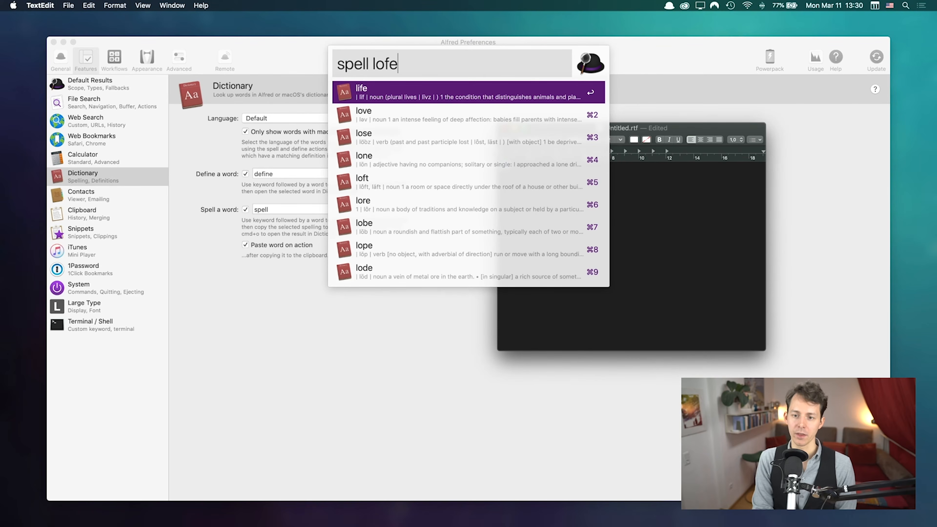
{"action": "key", "text": "Down"}
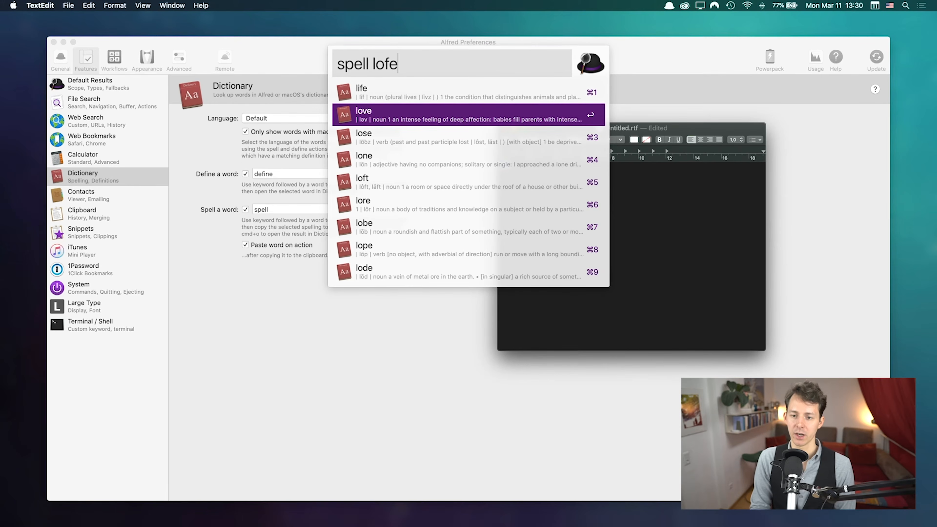
{"action": "key", "text": "Return"}
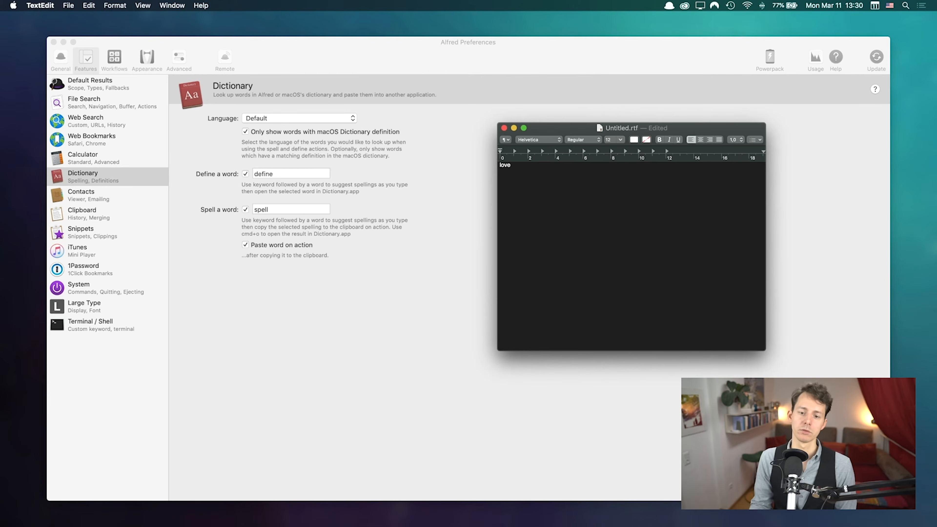
Step: Rerun the spelling query to paste 'life' into the note
{"action": "key", "text": "alt+space"}
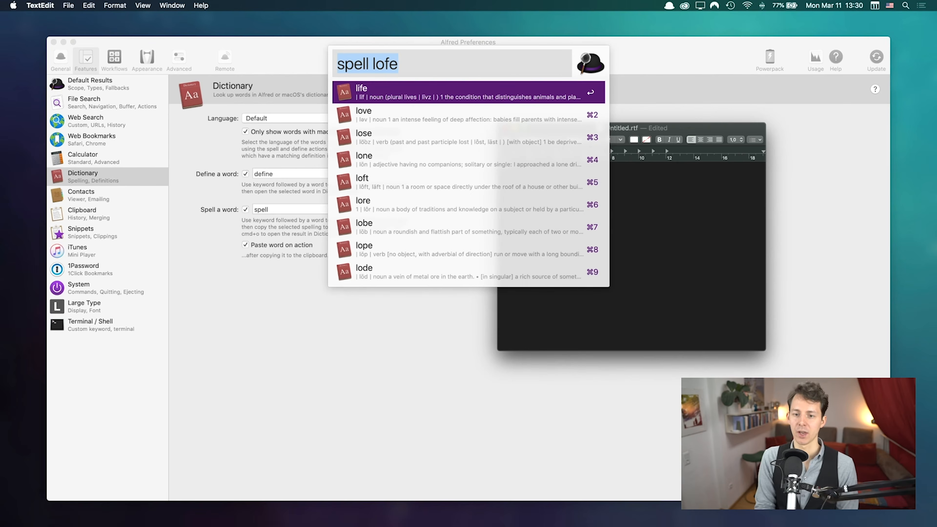
{"action": "key", "text": "Return"}
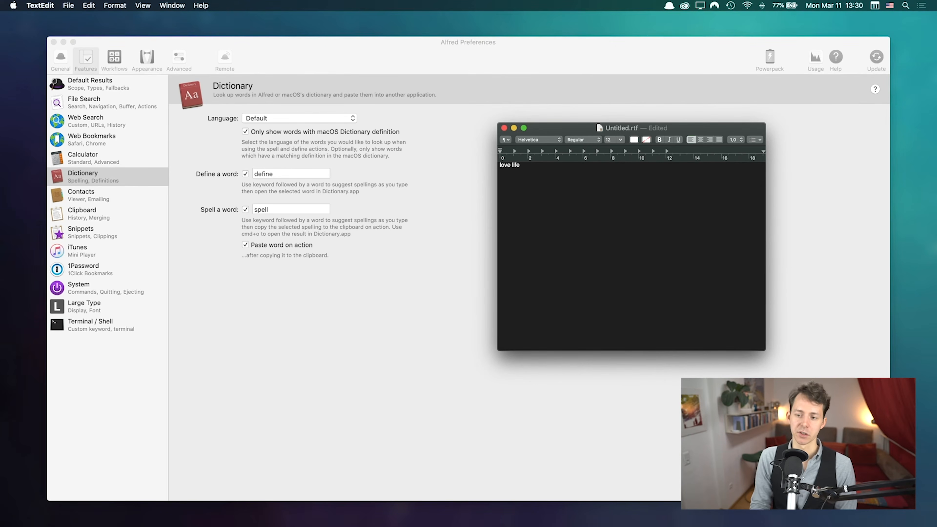
{"action": "key", "text": "alt+shift+Left"}
{"action": "key", "text": "alt+space"}
{"action": "key", "text": "Escape"}
Step: Close the note without saving it
{"action": "key", "text": "Right"}
{"action": "key", "text": "super+a"}
{"action": "key", "text": "Left"}
{"action": "key", "text": "super+w"}
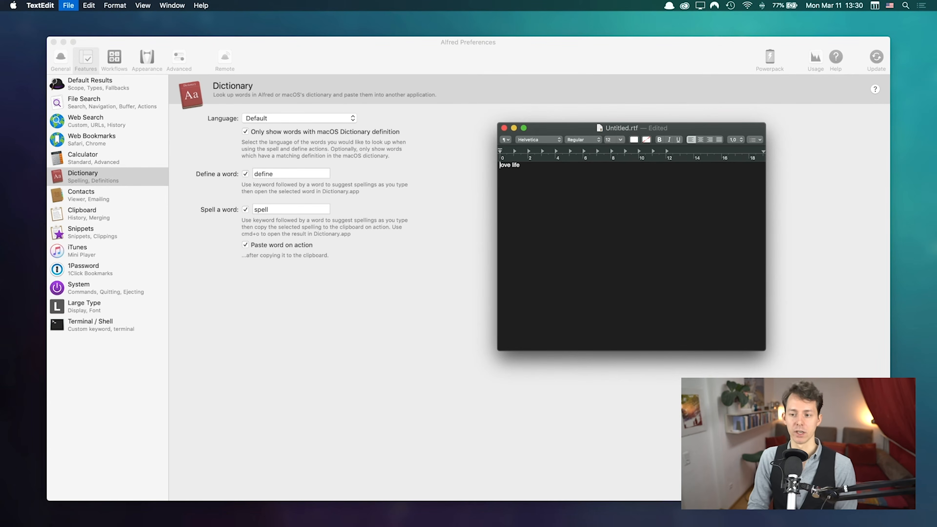
{"action": "left_click", "coordinate": [553, 275]}
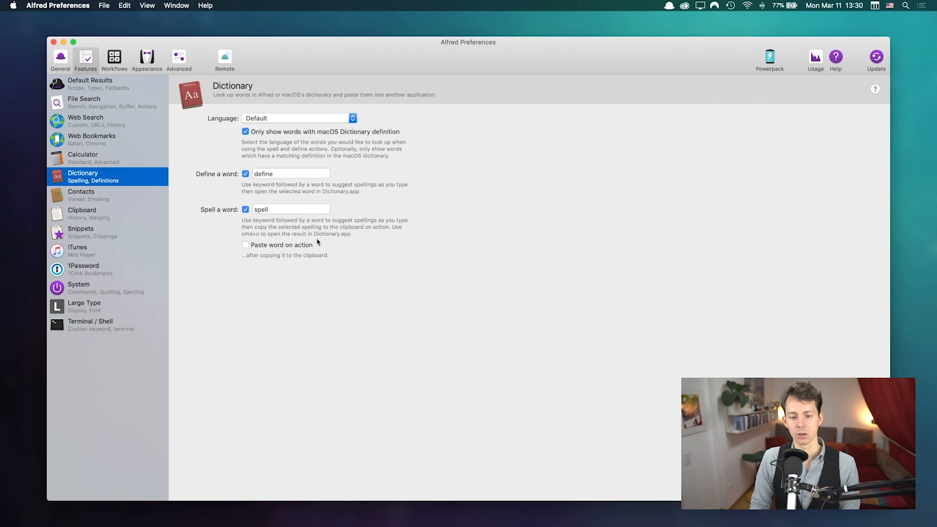
Step: Run 'define love' in Alfred to open the love entry in Dictionary, then reposition its window
{"action": "key", "text": "alt+space"}
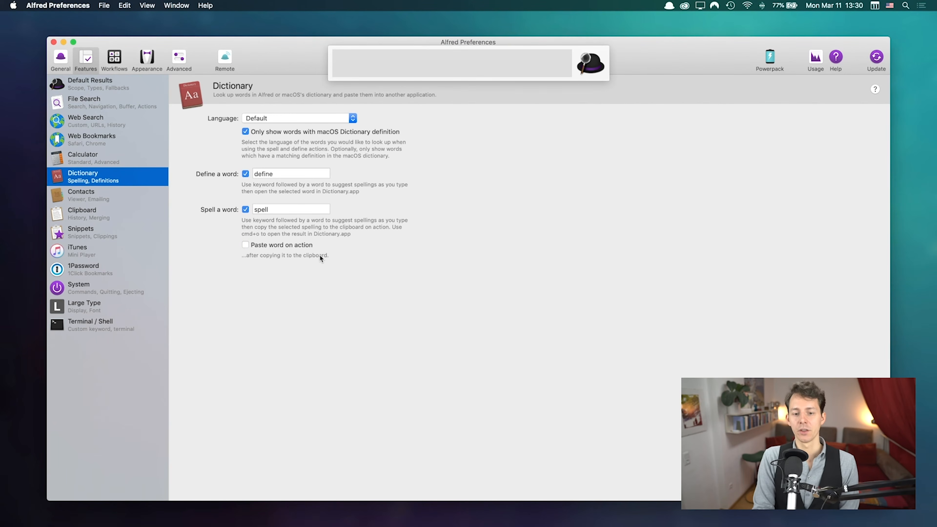
{"action": "type", "text": "defin love"}
{"action": "key", "text": "BackSpace"}
{"action": "key", "text": "super+Left"}
{"action": "key", "text": "alt+shift+Right"}
{"action": "type", "text": "defi"}
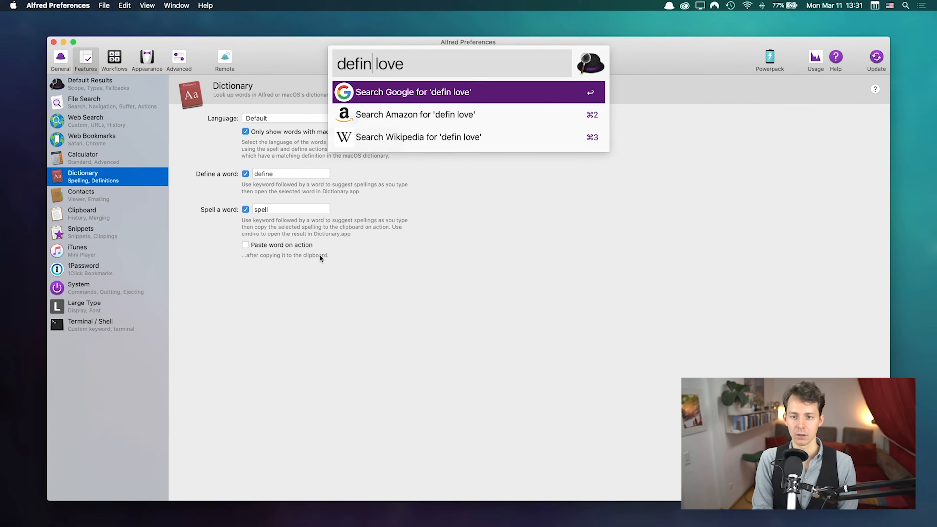
{"action": "type", "text": "ne"}
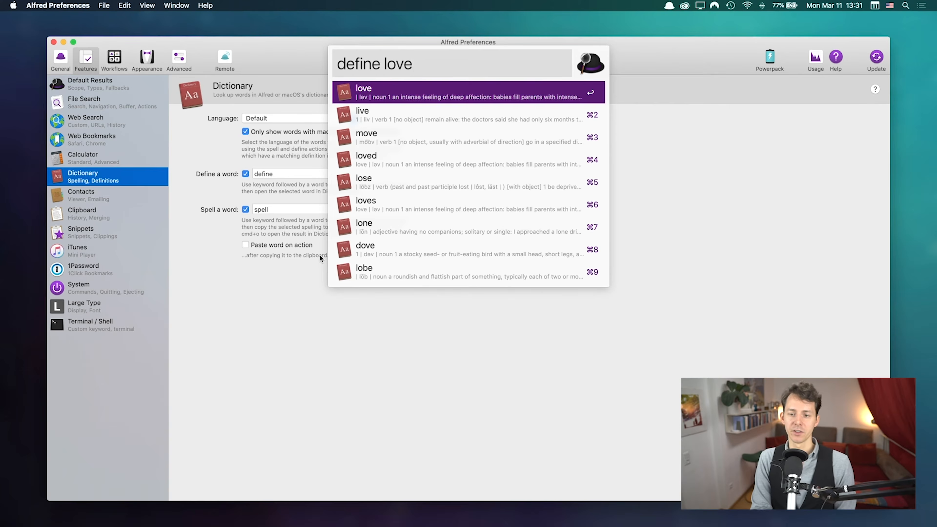
{"action": "key", "text": "Return"}
{"action": "left_click_drag", "start_coordinate": [417, 215], "coordinate": [474, 89]}
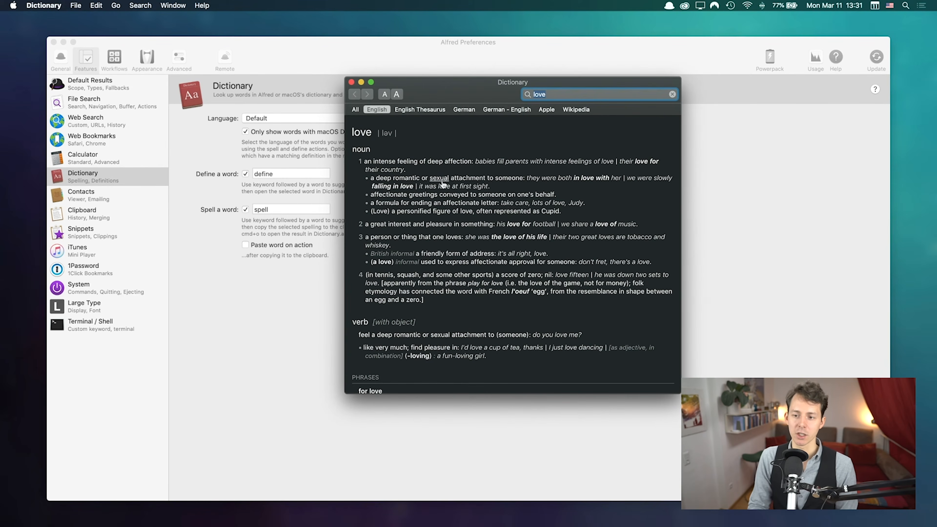
Step: Compare love's German–English translations with the All and English dictionary entries
{"action": "left_click", "coordinate": [509, 107]}
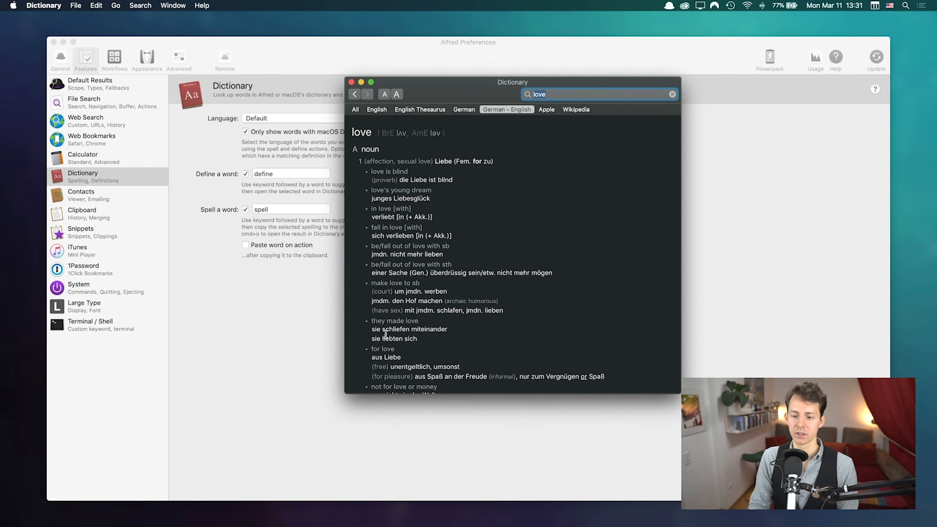
{"action": "scroll", "coordinate": [389, 276], "scroll_direction": "down", "scroll_amount": 5}
{"action": "scroll", "coordinate": [388, 276], "scroll_direction": "up", "scroll_amount": 5}
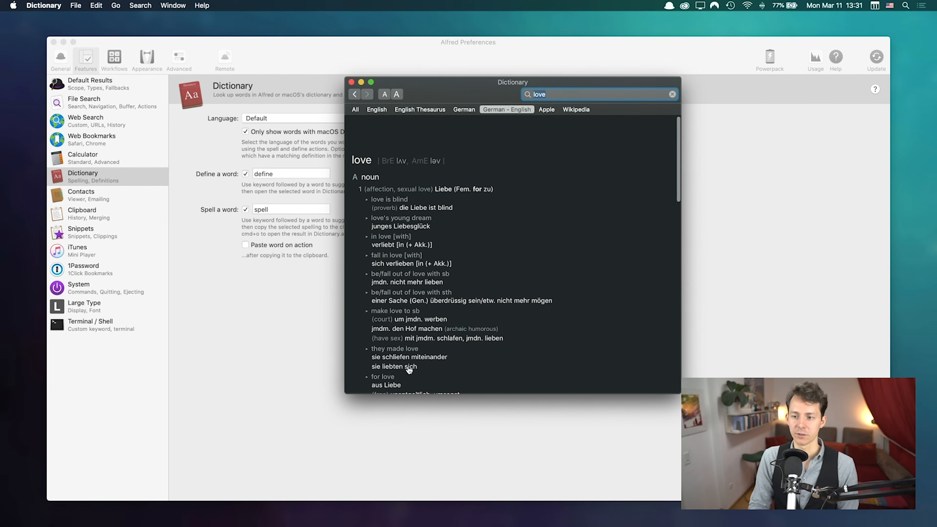
{"action": "left_click", "coordinate": [356, 110]}
{"action": "left_click", "coordinate": [375, 109]}
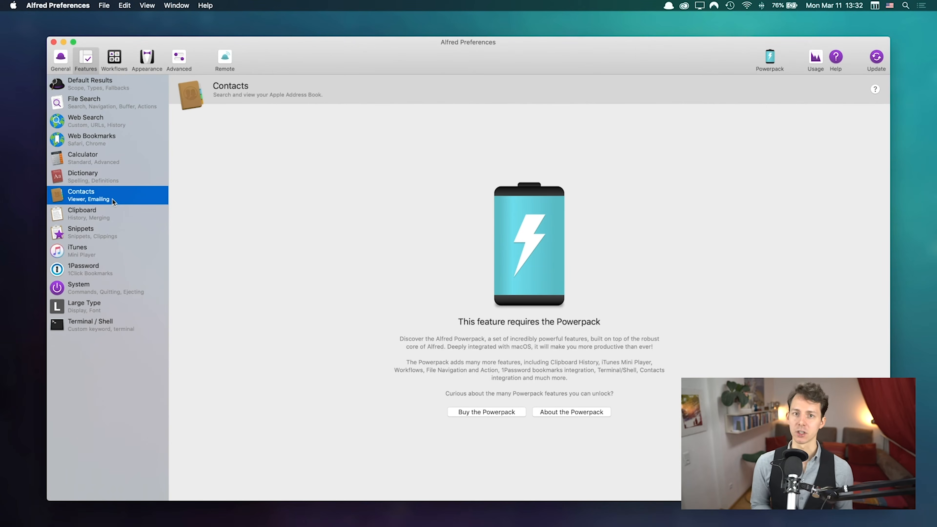
{"action": "key", "text": "alt+space"}
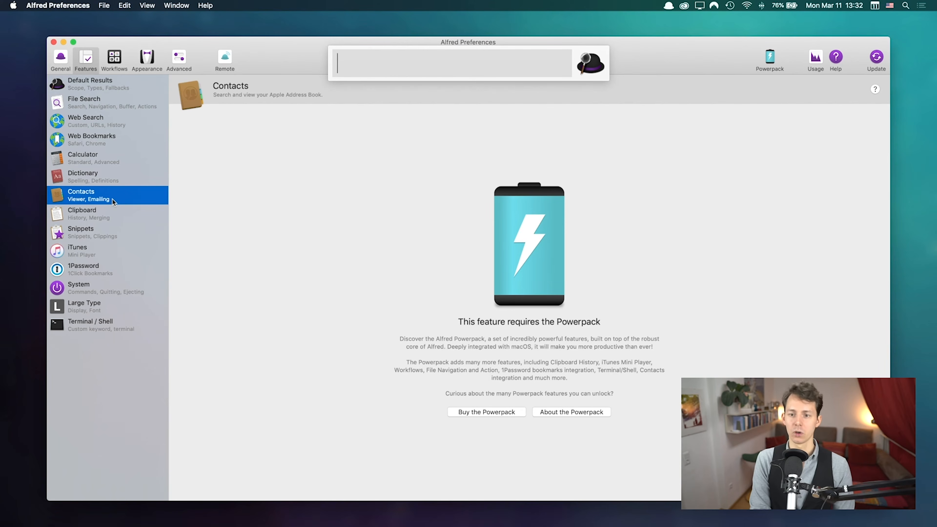
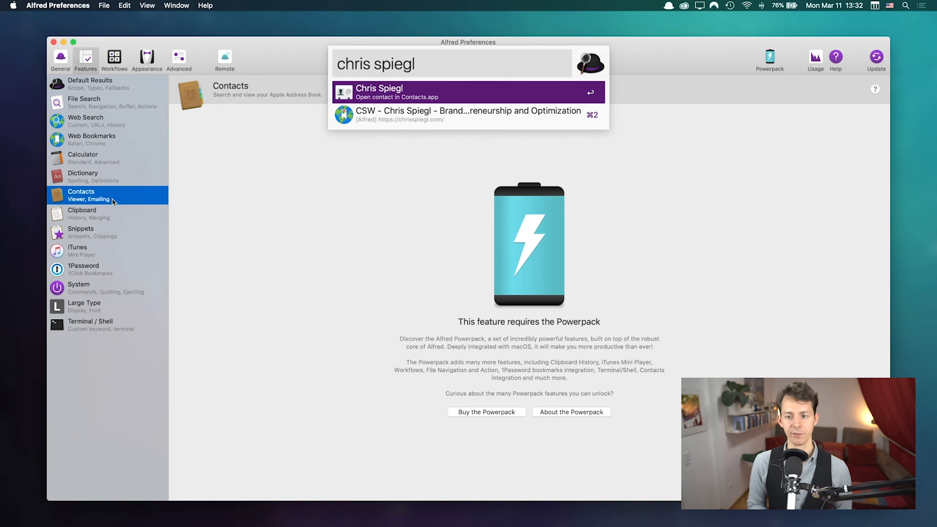
{"action": "left_click", "coordinate": [308, 187]}
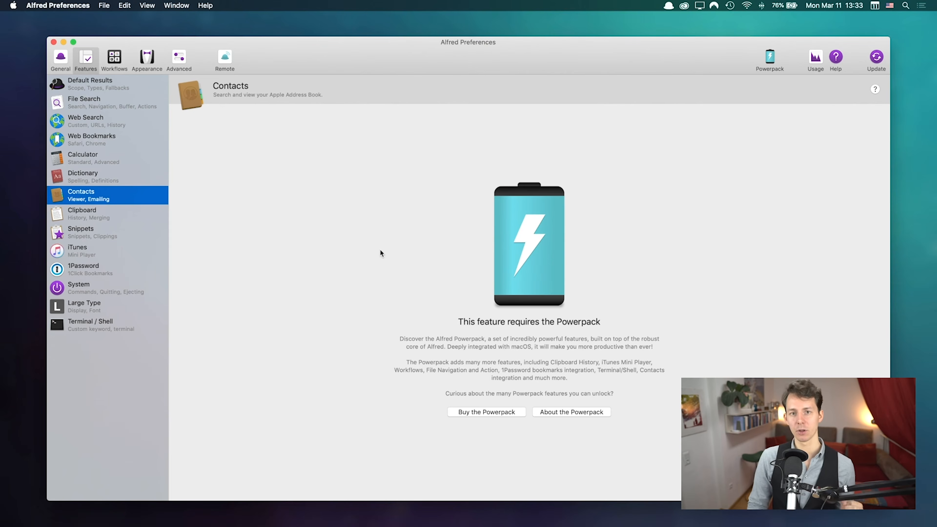
Step: Browse the Clipboard, Snippets, iTunes, 1Password and Terminal / Shell pages, ending on System
{"action": "left_click", "coordinate": [118, 216]}
{"action": "left_click", "coordinate": [117, 233]}
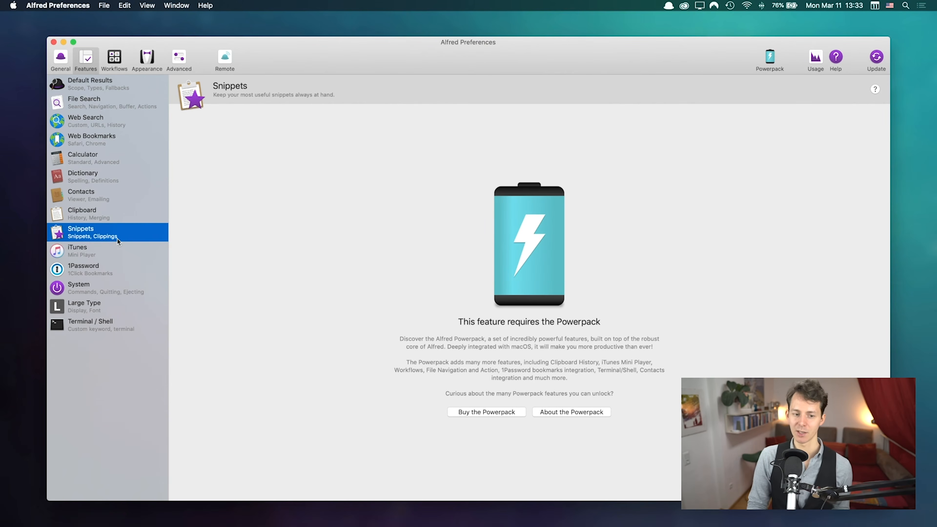
{"action": "left_click", "coordinate": [115, 251]}
{"action": "left_click", "coordinate": [118, 277]}
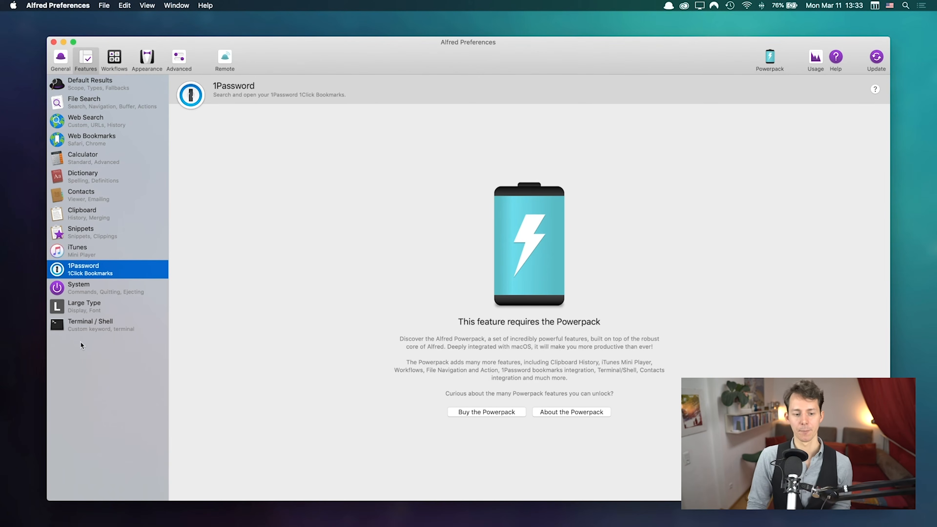
{"action": "left_click", "coordinate": [125, 331]}
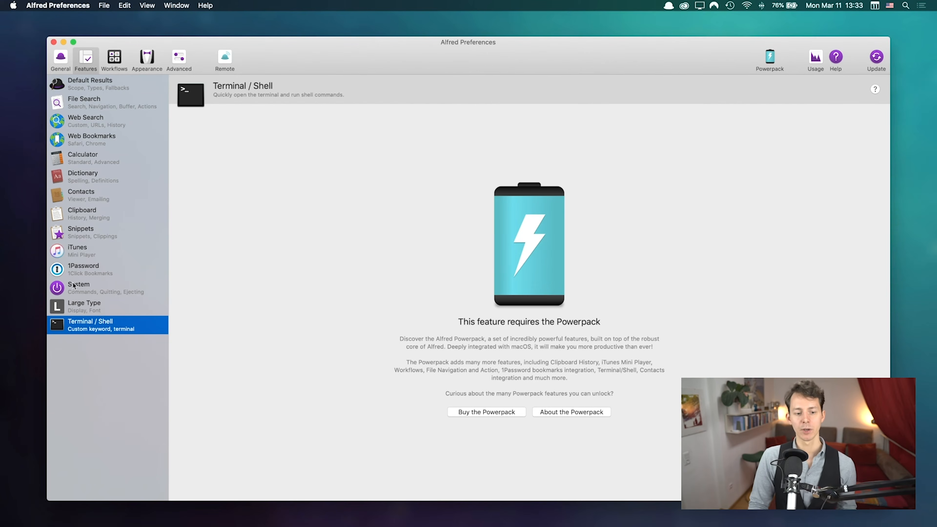
{"action": "left_click", "coordinate": [85, 291]}
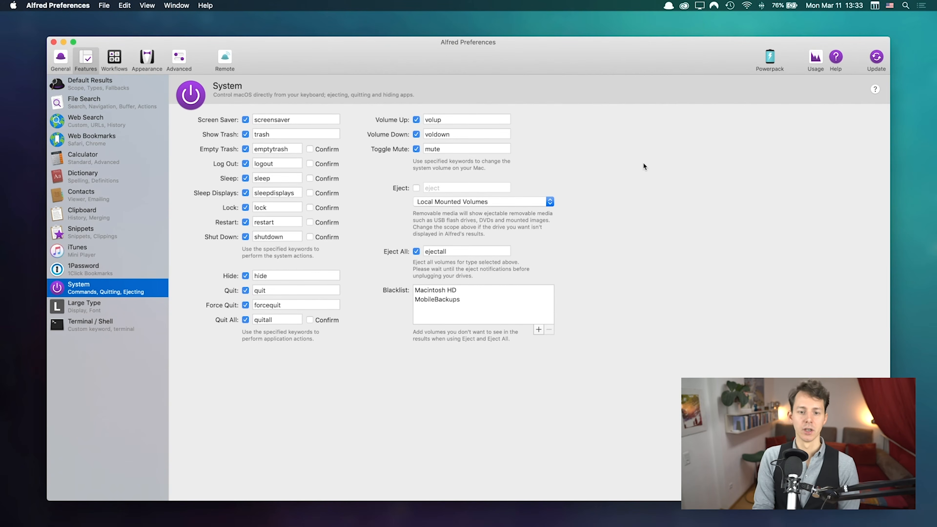
Step: Preview the trash, logout and sleep keyword results in the Alfred launcher
{"action": "key", "text": "alt+space"}
{"action": "type", "text": "trash"}
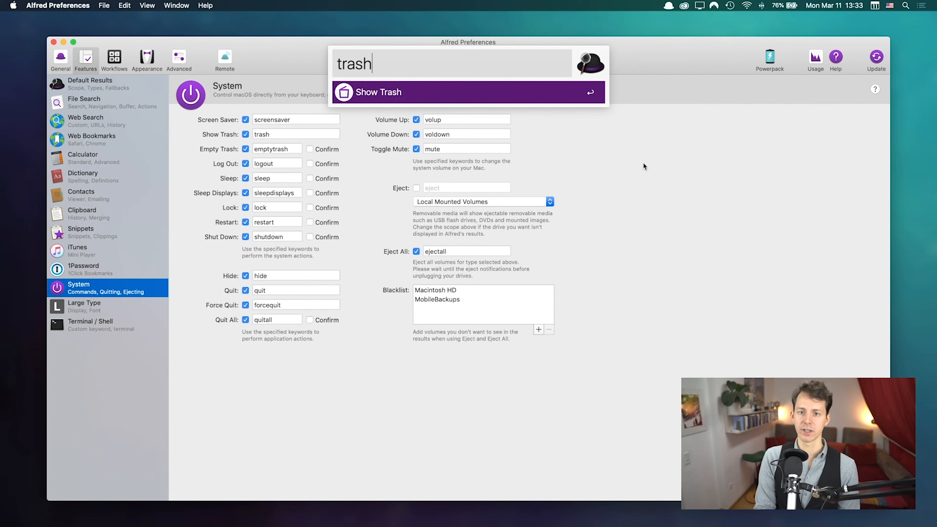
{"action": "key", "text": "super+BackSpace"}
{"action": "type", "text": "logo"}
{"action": "key", "text": "super+a"}
{"action": "type", "text": "slee"}
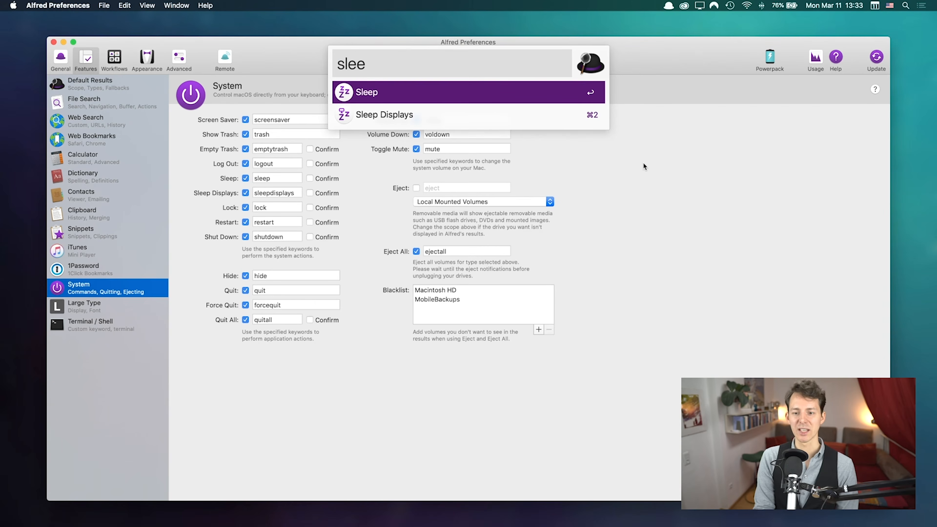
{"action": "key", "text": "Down"}
{"action": "key", "text": "super+a"}
{"action": "key", "text": "BackSpace"}
Step: Preview the restart result, then clear the query and dismiss the launcher
{"action": "type", "text": "resta"}
{"action": "key", "text": "BackSpace"}
{"action": "type", "text": "tar"}
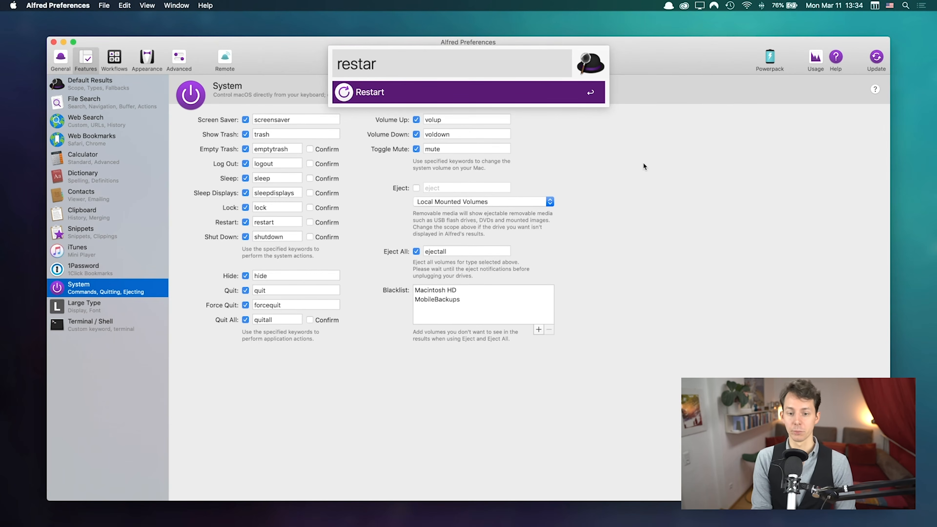
{"action": "key", "text": "super+a"}
{"action": "key", "text": "BackSpace"}
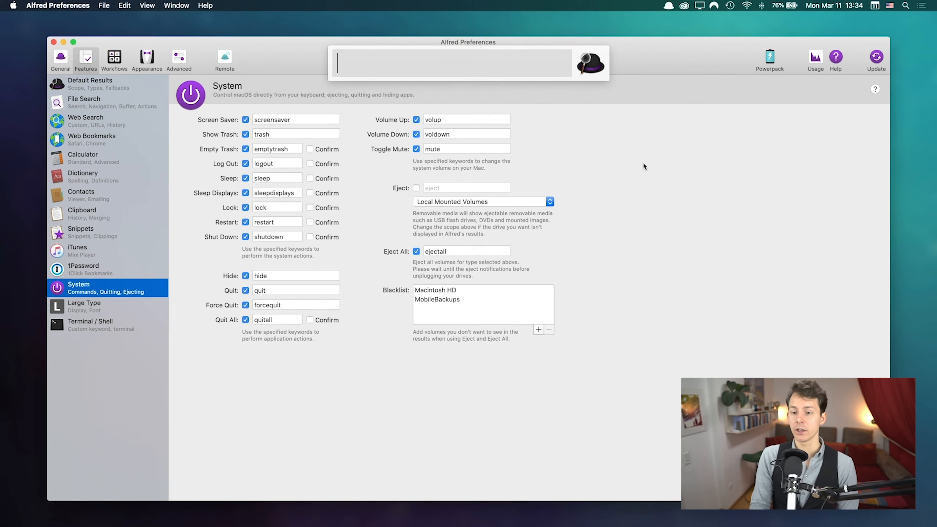
{"action": "key", "text": "Escape"}
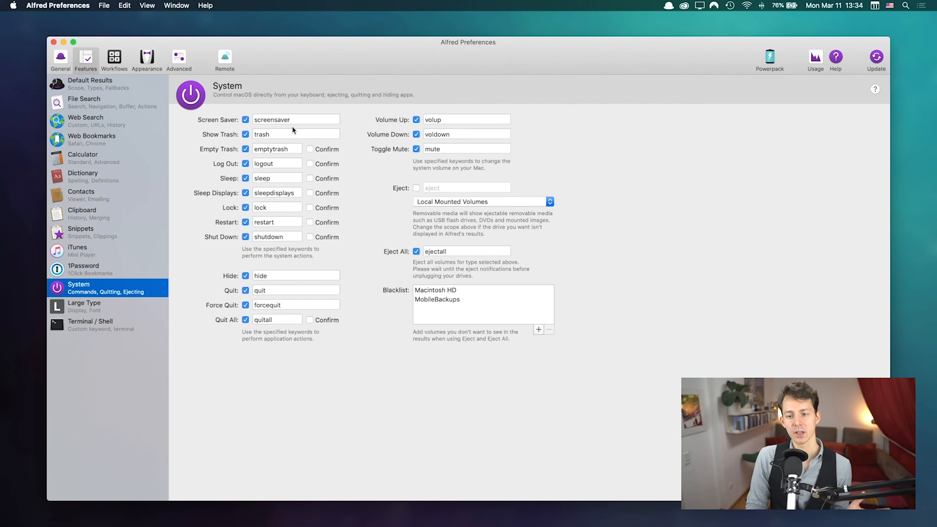
Step: Turn off Volume Up, Volume Down, Show Trash, Hide, Quit, Force Quit and Quit All keywords
{"action": "left_click", "coordinate": [416, 120]}
{"action": "left_click", "coordinate": [416, 134]}
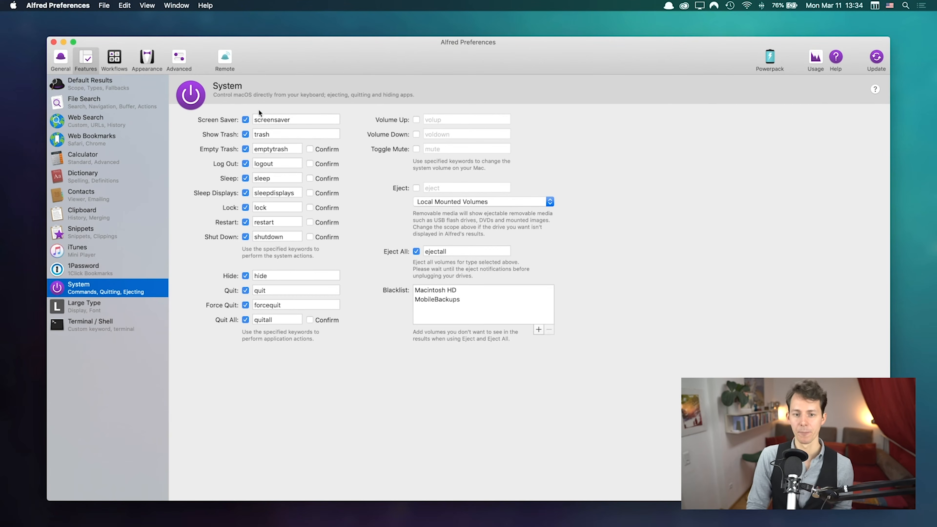
{"action": "left_click", "coordinate": [245, 134]}
{"action": "left_click", "coordinate": [245, 150]}
{"action": "left_click", "coordinate": [246, 149]}
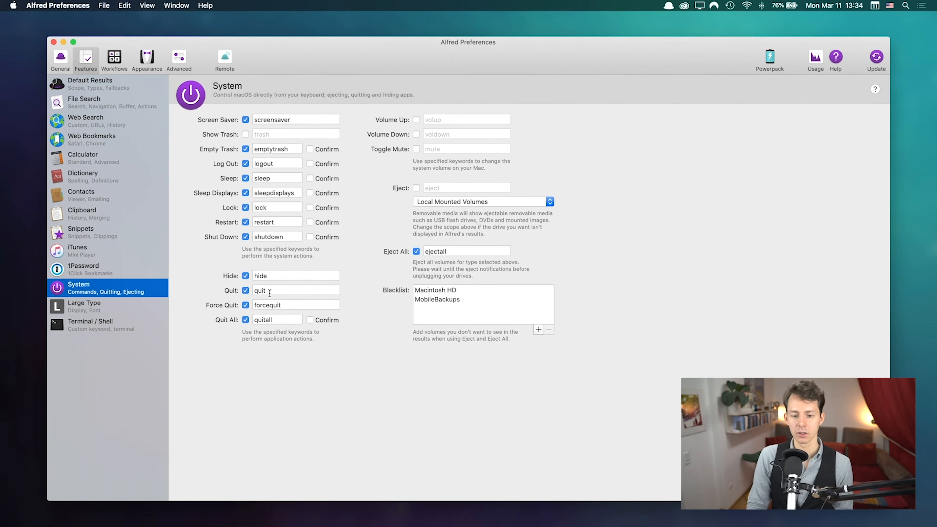
{"action": "left_click", "coordinate": [247, 278]}
{"action": "left_click", "coordinate": [245, 291]}
{"action": "left_click", "coordinate": [245, 305]}
{"action": "left_click", "coordinate": [245, 320]}
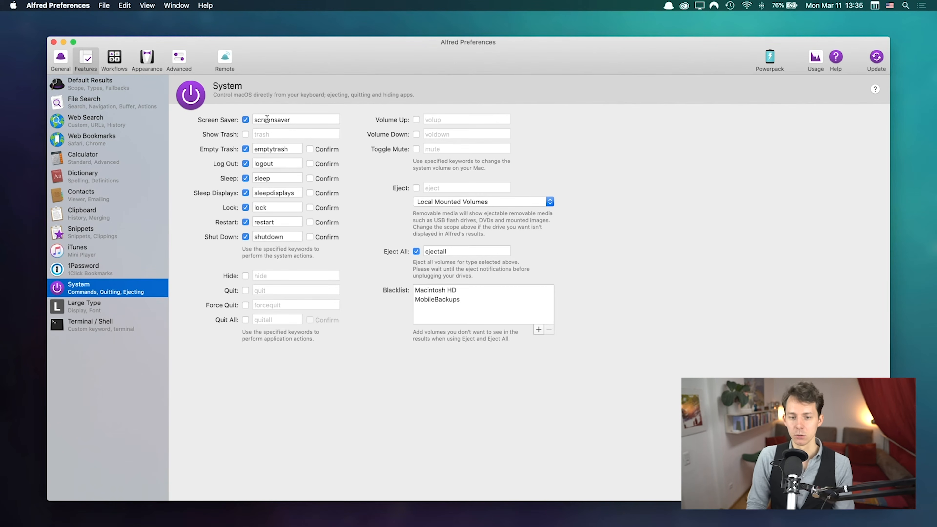
Step: Enable the eject keyword for mounted volumes
{"action": "left_click", "coordinate": [416, 188]}
{"action": "left_click", "coordinate": [417, 188]}
{"action": "left_click", "coordinate": [416, 188]}
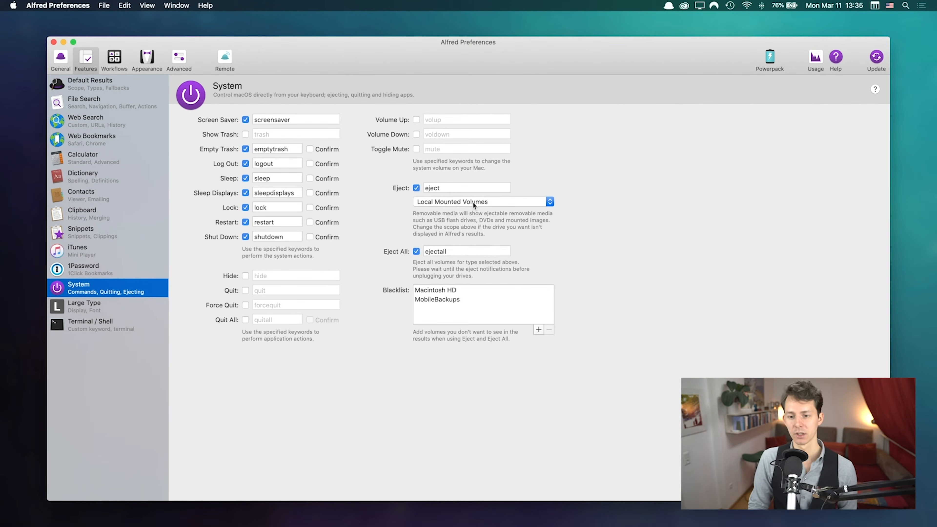
{"action": "left_click", "coordinate": [481, 189]}
{"action": "key", "text": "alt+space"}
{"action": "type", "text": "eject"}
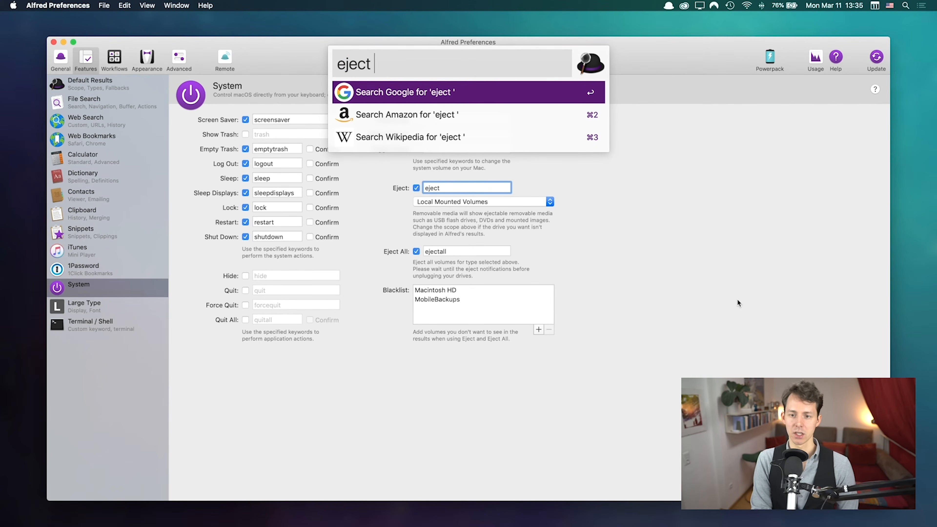
{"action": "key", "text": "Escape"}
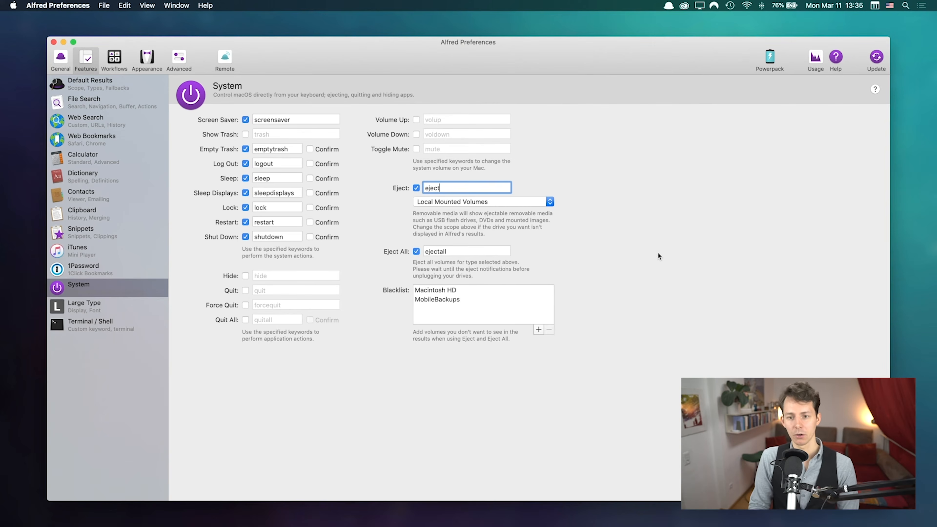
{"action": "left_click", "coordinate": [511, 203]}
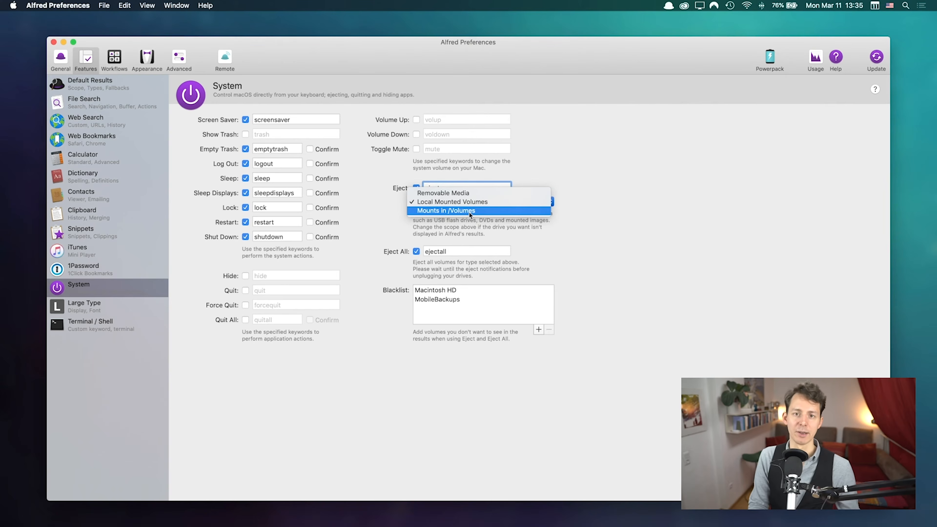
{"action": "left_click", "coordinate": [495, 202]}
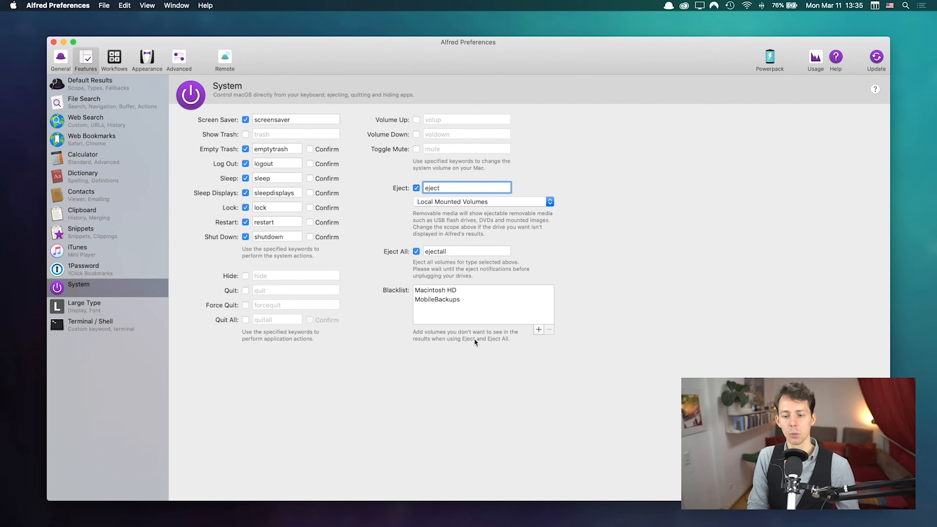
{"action": "left_click", "coordinate": [549, 301]}
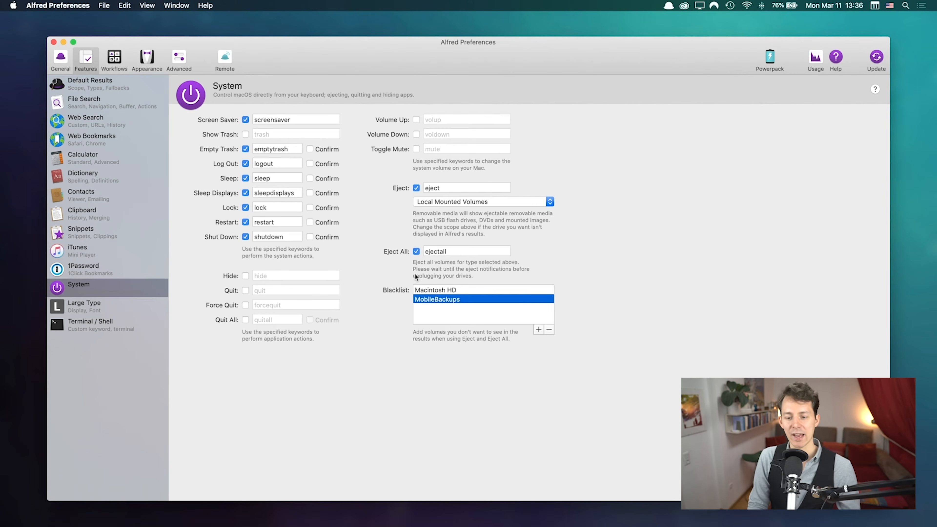
{"action": "left_click", "coordinate": [453, 311]}
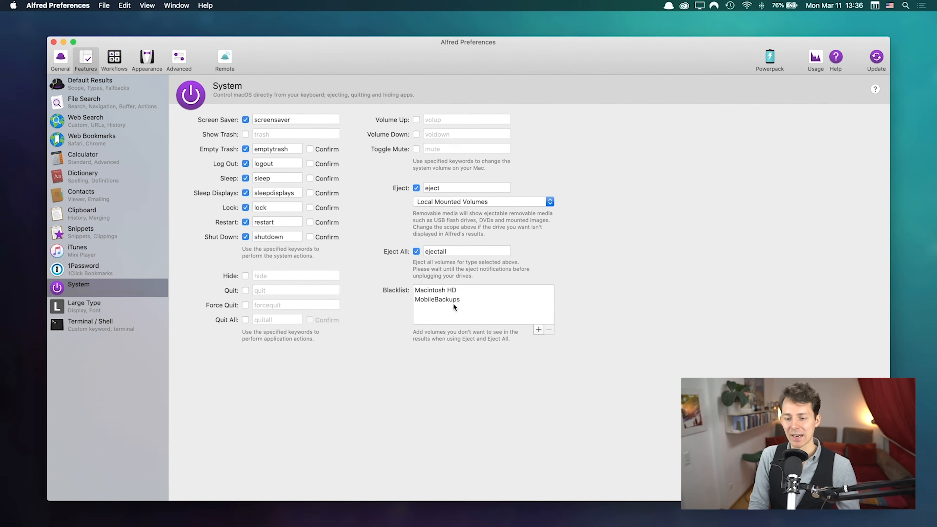
{"action": "left_click", "coordinate": [538, 329]}
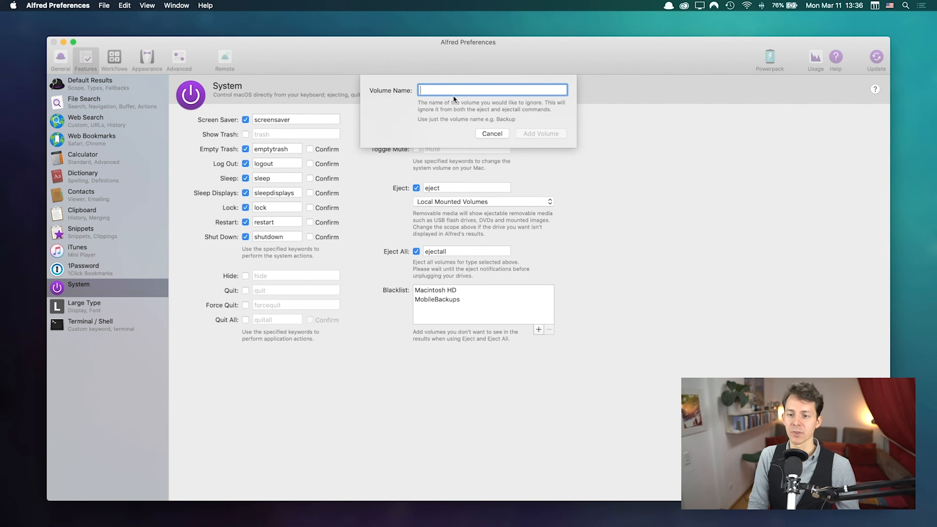
{"action": "left_click", "coordinate": [491, 133]}
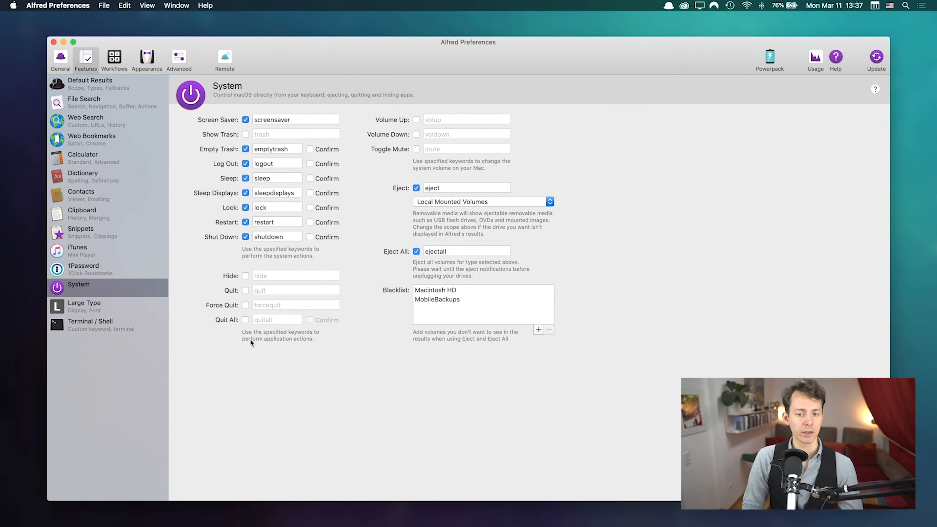
Step: Run 'sleep' from Alfred and cancel the 'Are you sure?' confirmation prompt
{"action": "double_click", "coordinate": [276, 163]}
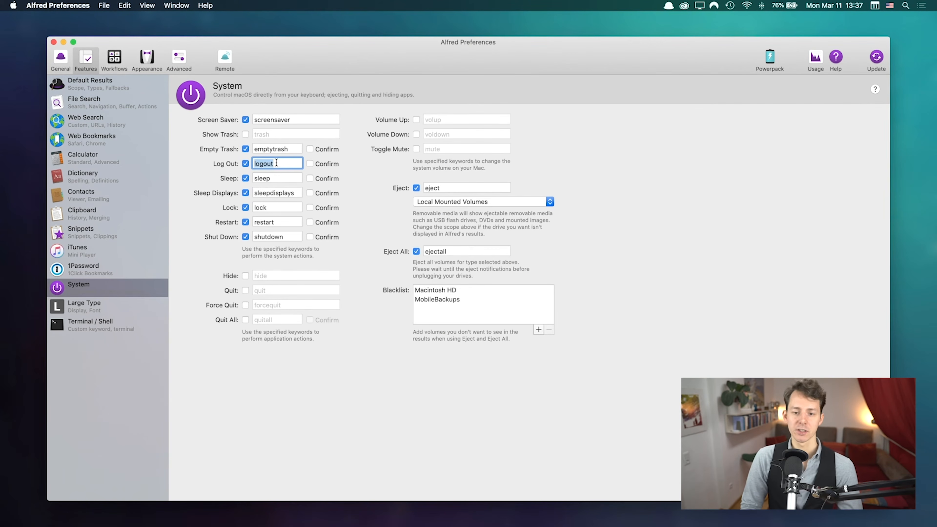
{"action": "double_click", "coordinate": [279, 177]}
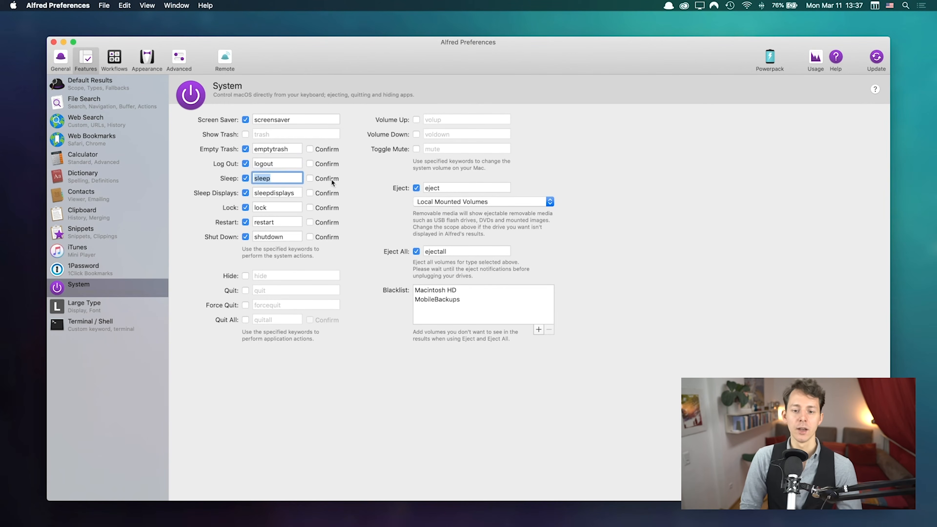
{"action": "key", "text": "alt+space"}
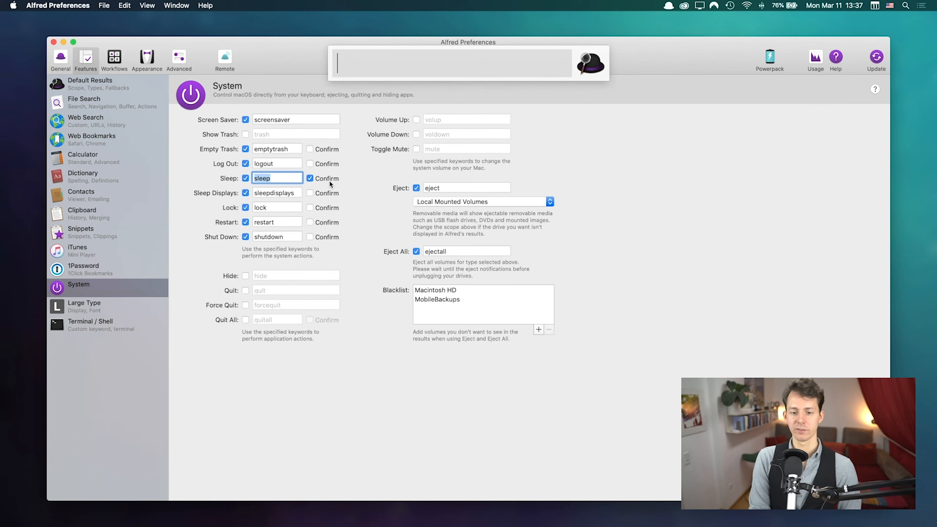
{"action": "type", "text": "sleep"}
{"action": "key", "text": "Return"}
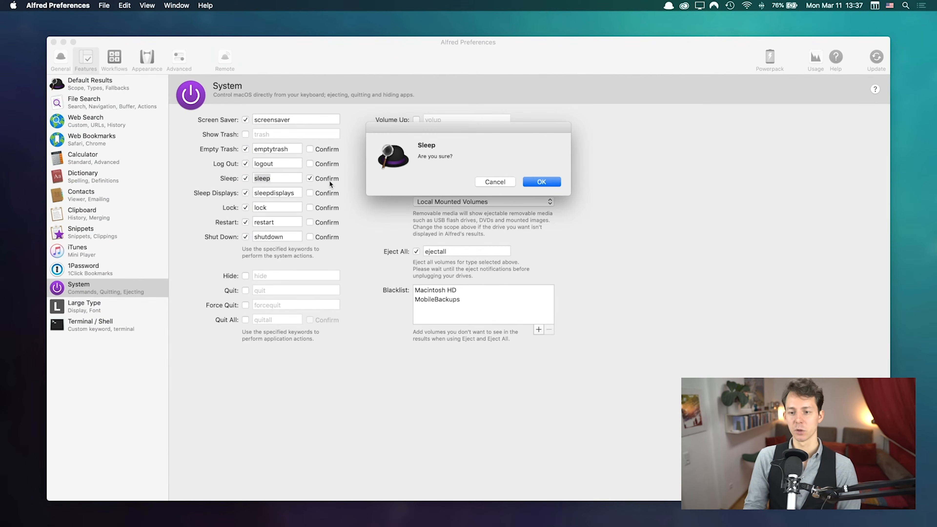
{"action": "left_click", "coordinate": [497, 181]}
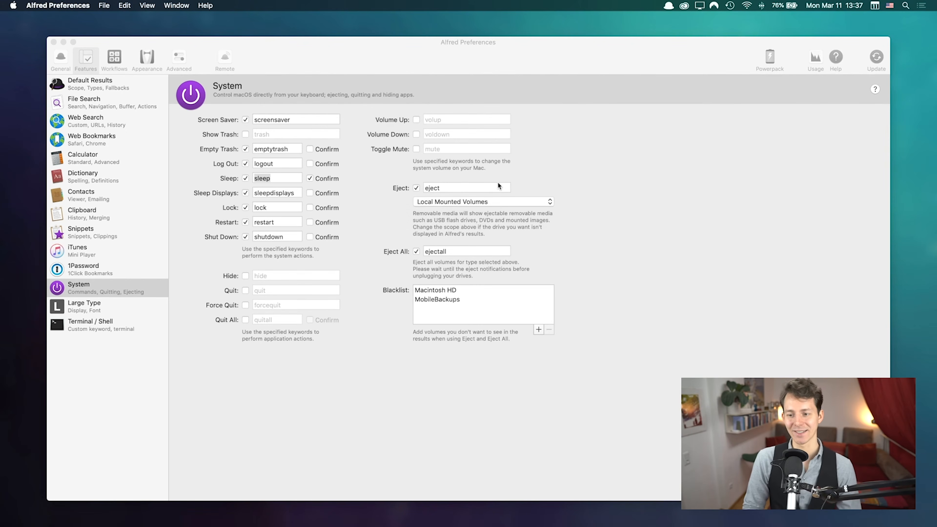
{"action": "left_click", "coordinate": [319, 180]}
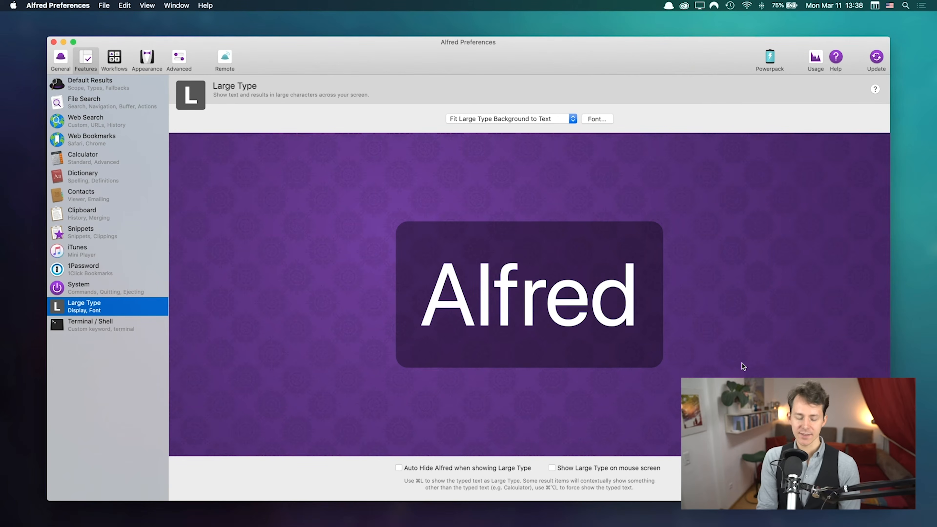
Step: Show 'Hello my name is Chris' as Large Type from the launcher, then dismiss it
{"action": "key", "text": "alt+space"}
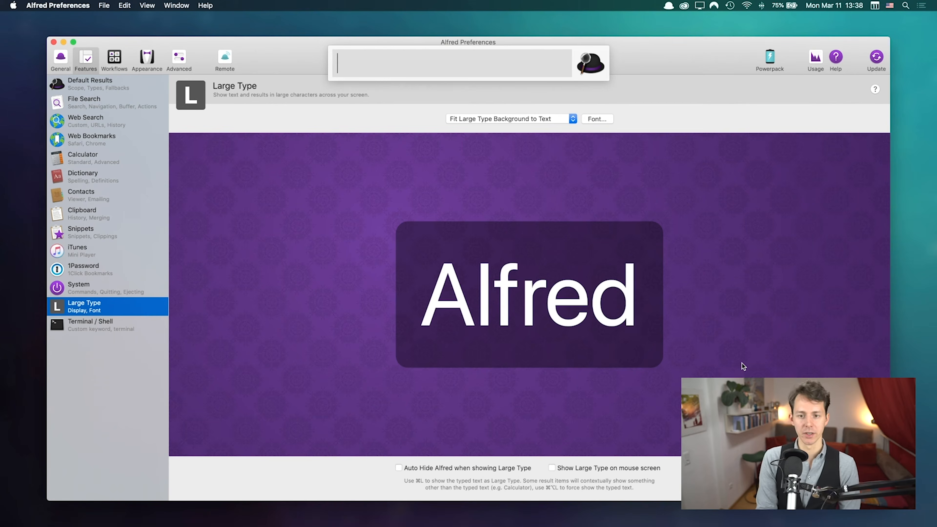
{"action": "type", "text": "Hell"}
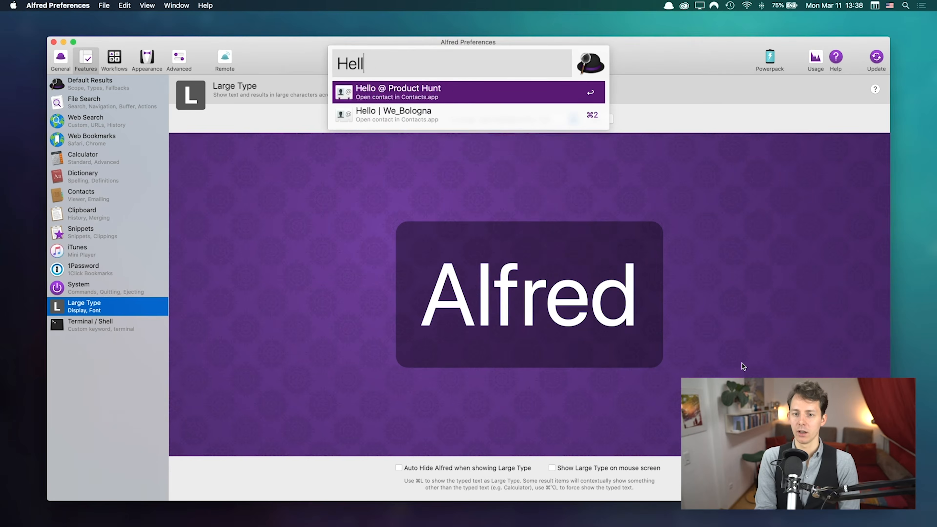
{"action": "type", "text": "o my name is Chris"}
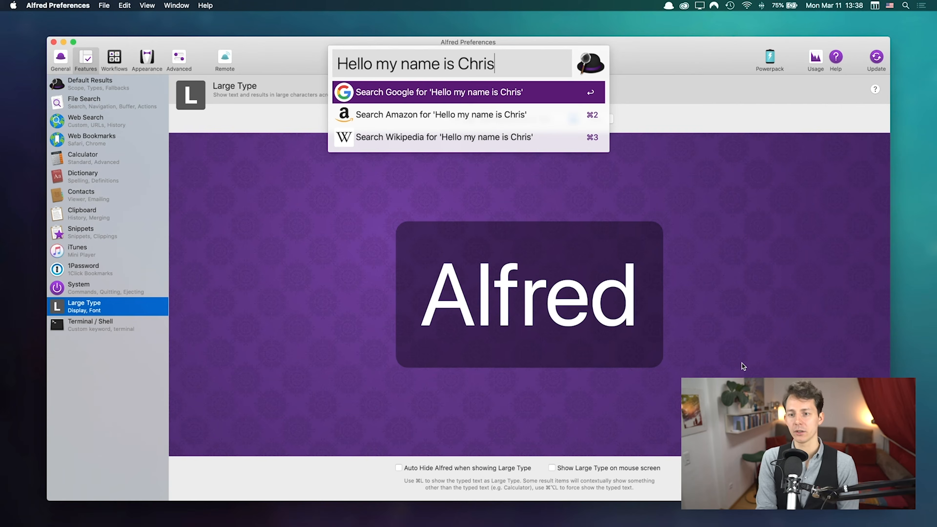
{"action": "key", "text": "super+l"}
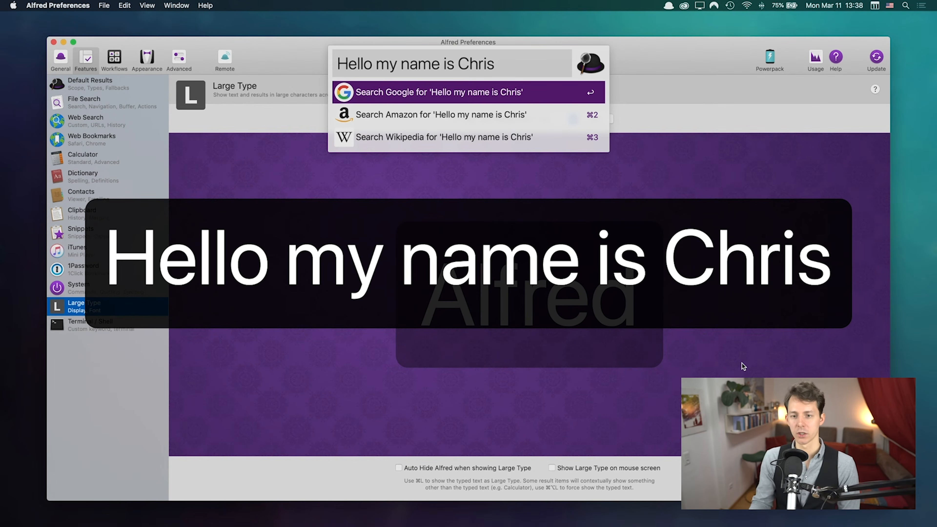
{"action": "key", "text": "Escape"}
{"action": "key", "text": "Escape"}
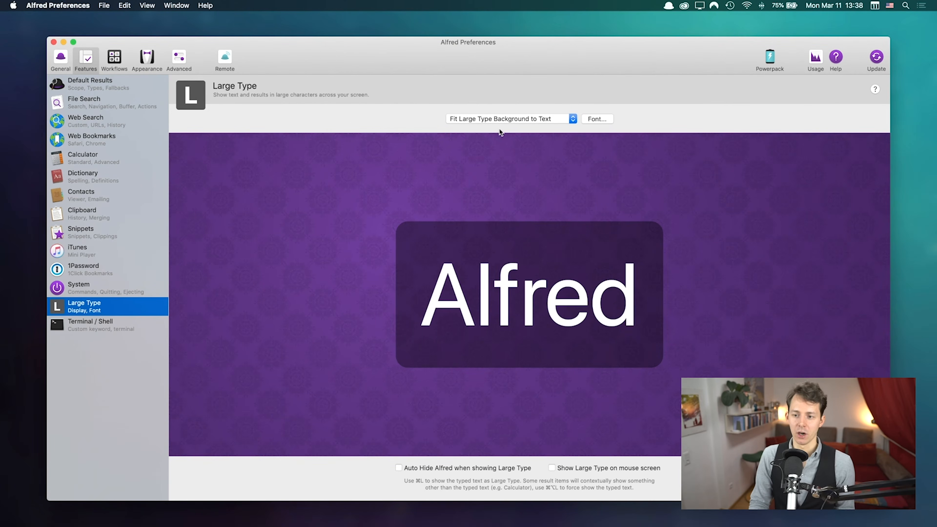
Step: Set the Large Type background to Fill the Screen and test it with the recalled phrase
{"action": "left_click", "coordinate": [519, 123]}
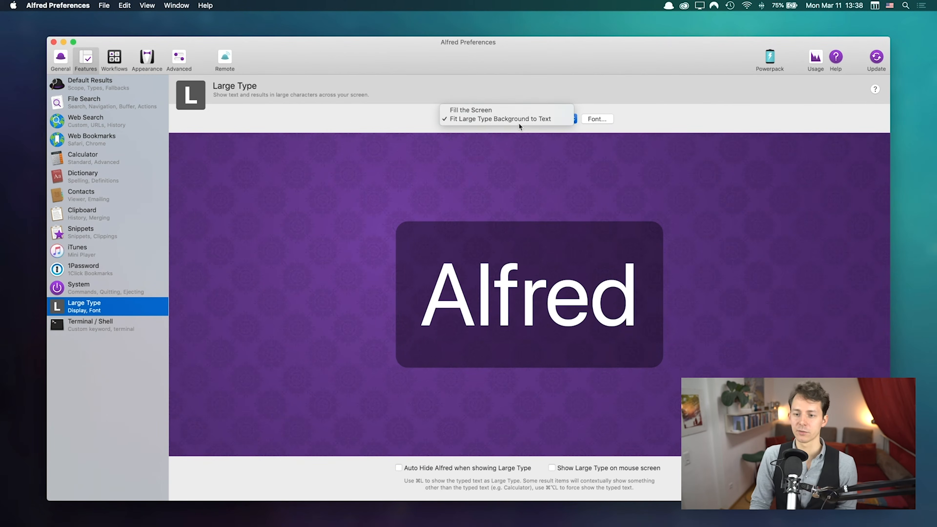
{"action": "left_click", "coordinate": [465, 110]}
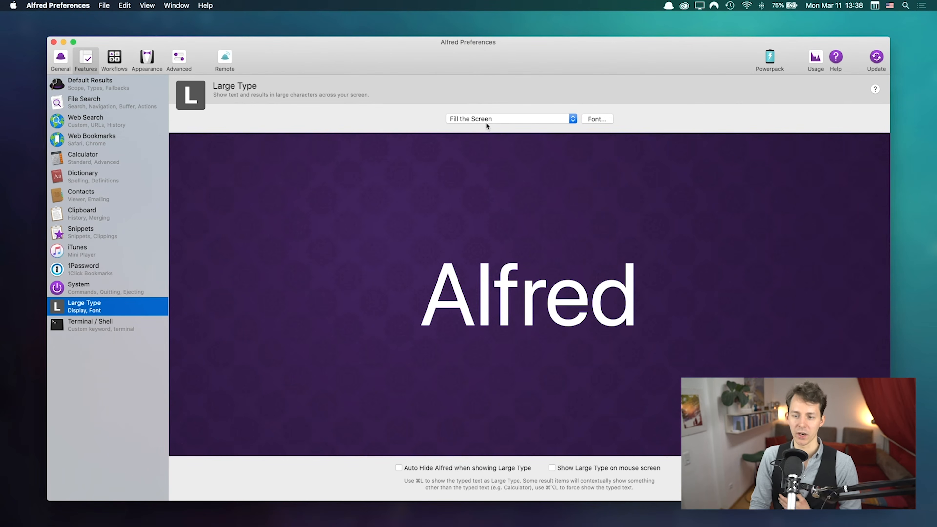
{"action": "key", "text": "alt+space"}
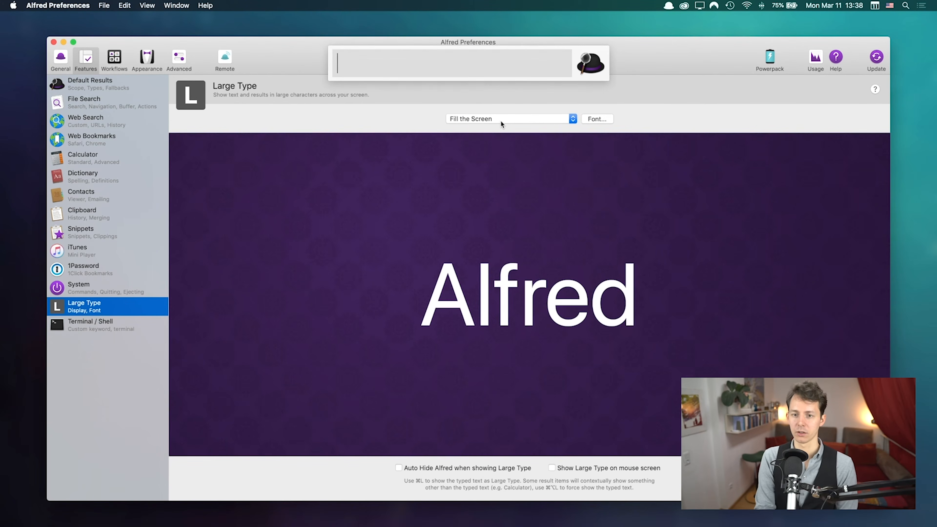
{"action": "key", "text": "Up"}
{"action": "key", "text": "super+l"}
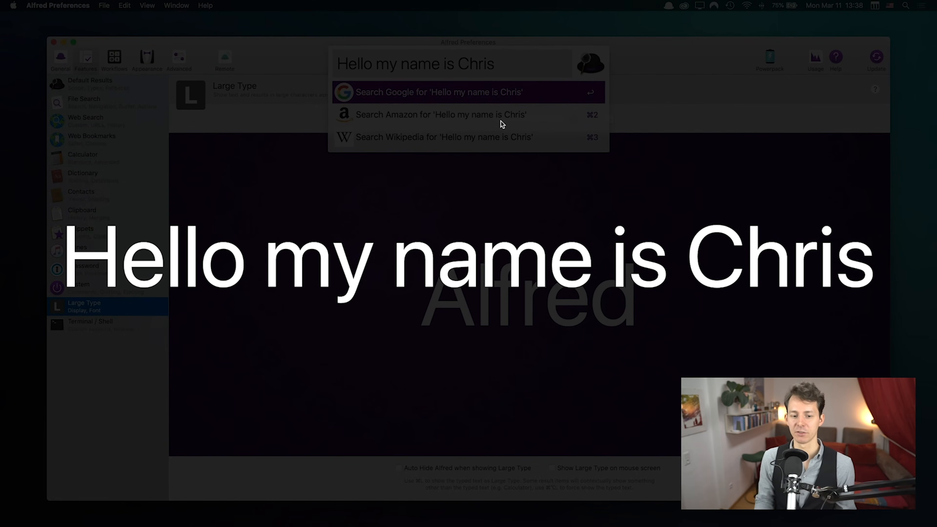
{"action": "left_click", "coordinate": [382, 266]}
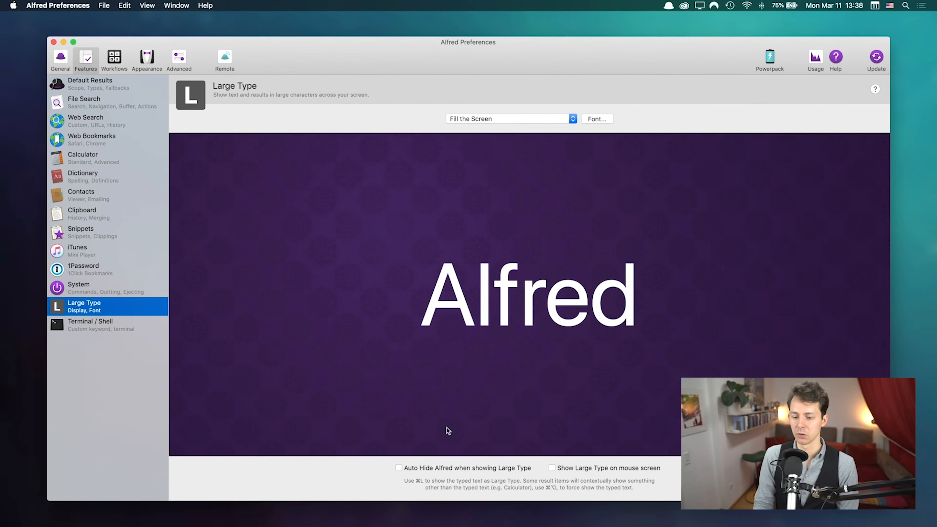
Step: Turn on Auto Hide Alfred when showing Large Type and test it again
{"action": "left_click", "coordinate": [431, 467]}
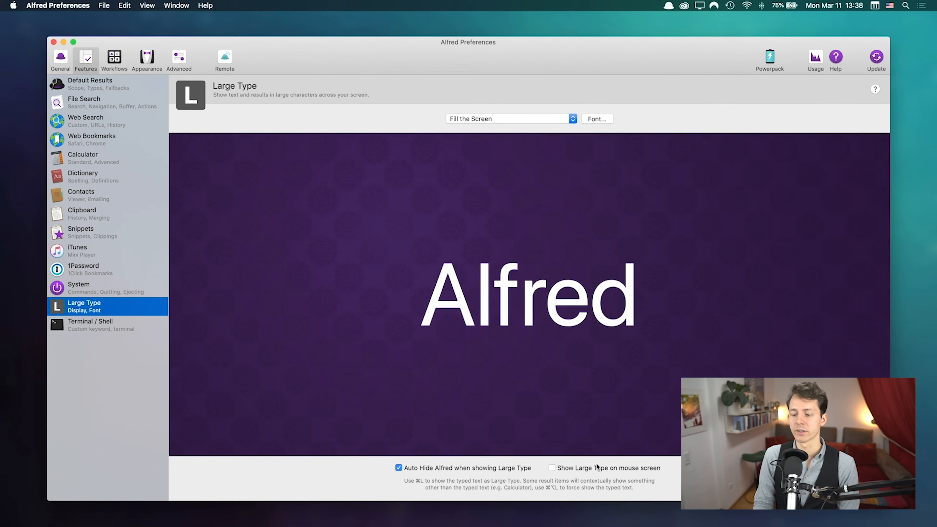
{"action": "key", "text": "alt+space"}
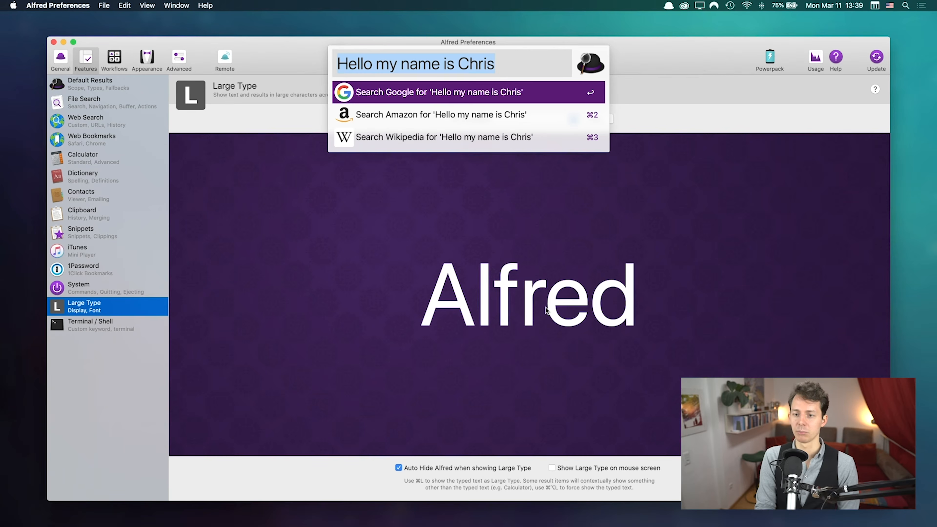
{"action": "key", "text": "super+l"}
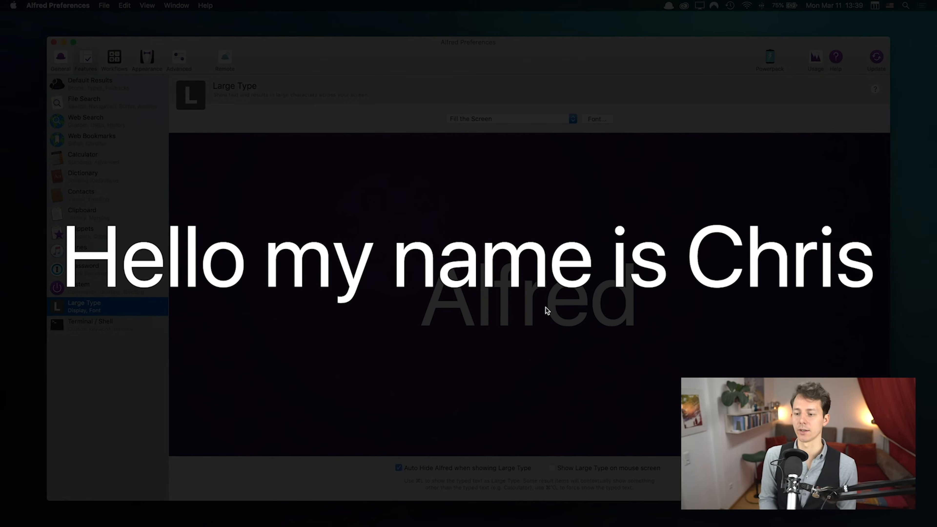
{"action": "left_click", "coordinate": [517, 299]}
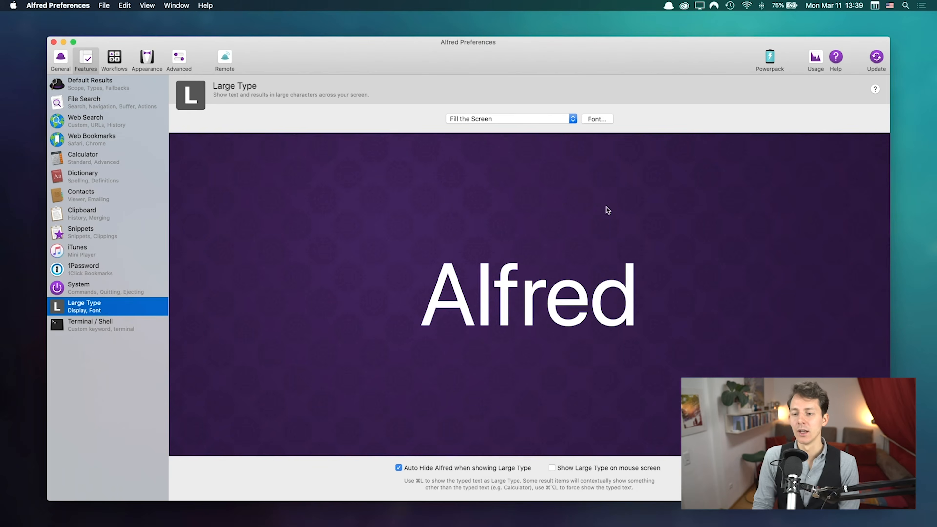
Step: Set the Large Type font to Georgia and preview the phrase full-screen
{"action": "left_click", "coordinate": [597, 121]}
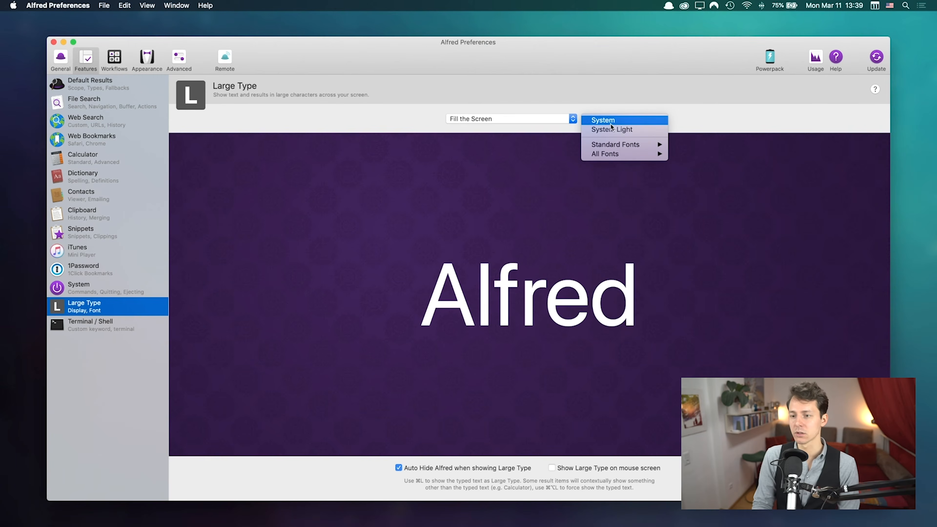
{"action": "left_click", "coordinate": [472, 124]}
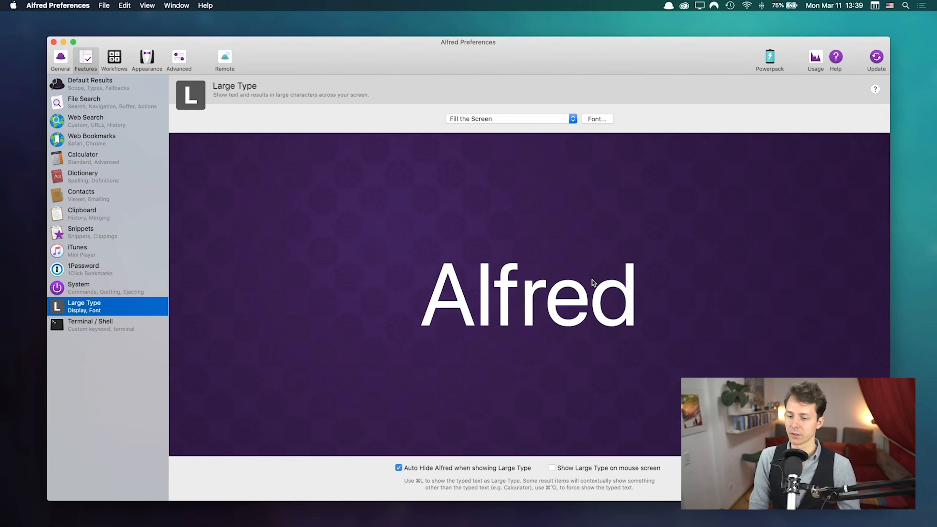
{"action": "left_click", "coordinate": [589, 120]}
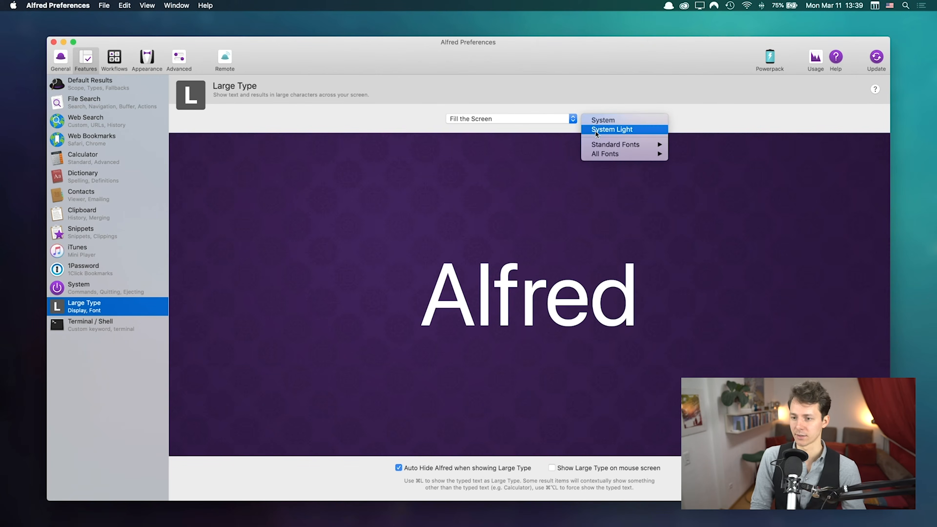
{"action": "mouse_move", "coordinate": [605, 147]}
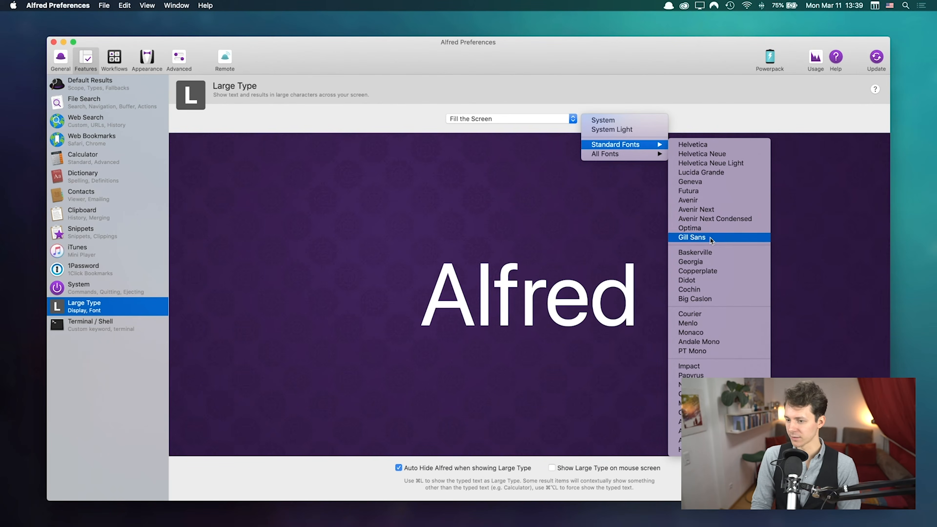
{"action": "left_click", "coordinate": [708, 263]}
{"action": "key", "text": "alt+space"}
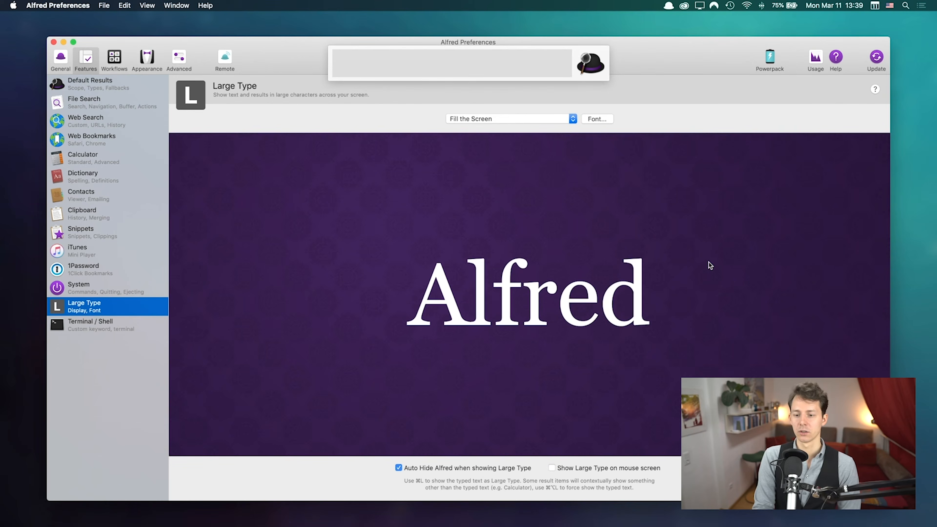
{"action": "key", "text": "Up"}
{"action": "key", "text": "super+l"}
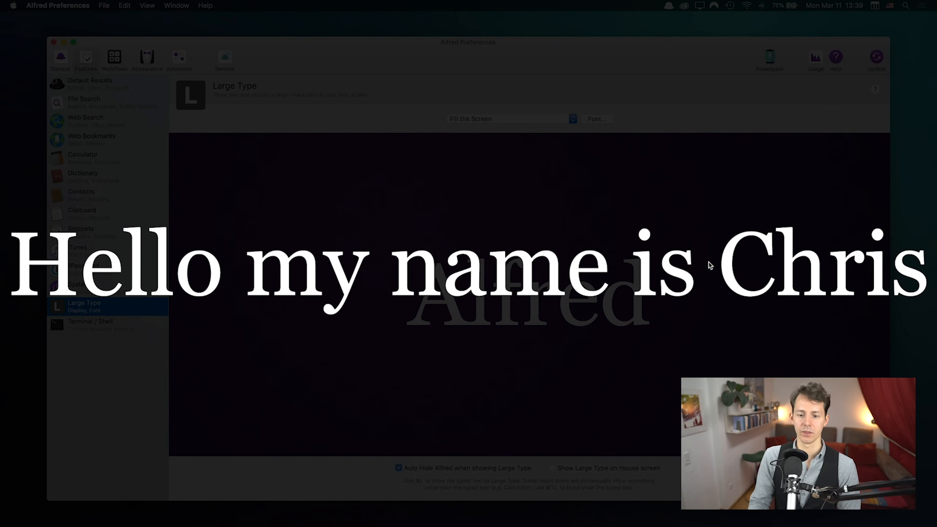
{"action": "left_click", "coordinate": [668, 184]}
Step: Return the Large Type font to System and start a new launcher query
{"action": "left_click", "coordinate": [595, 118]}
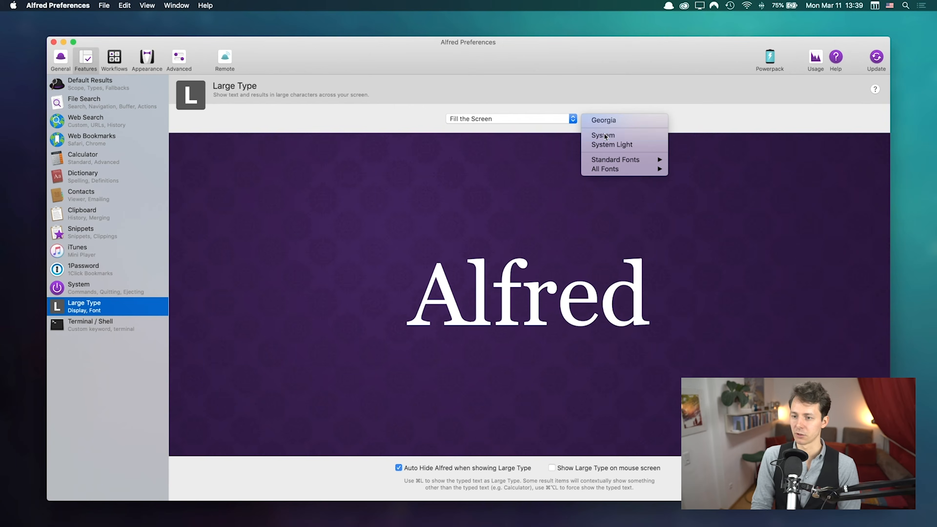
{"action": "left_click", "coordinate": [643, 136]}
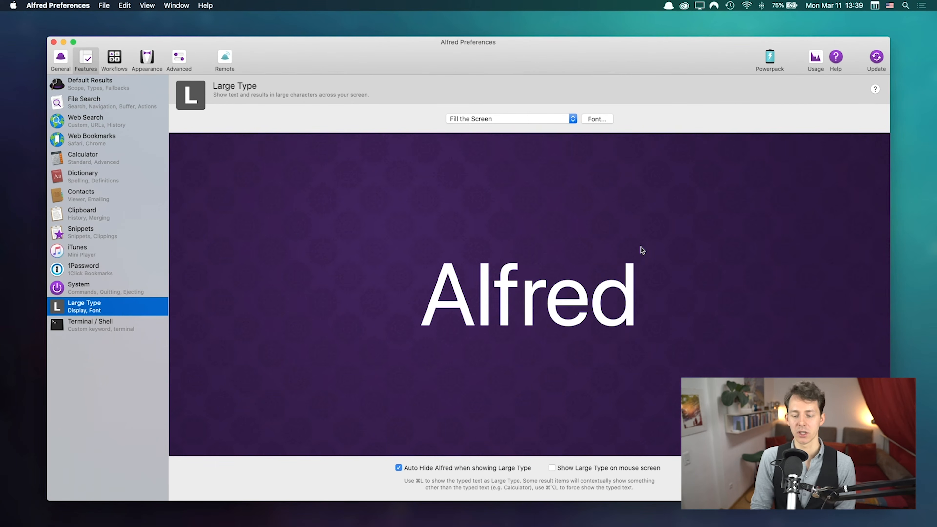
{"action": "key", "text": "alt+space"}
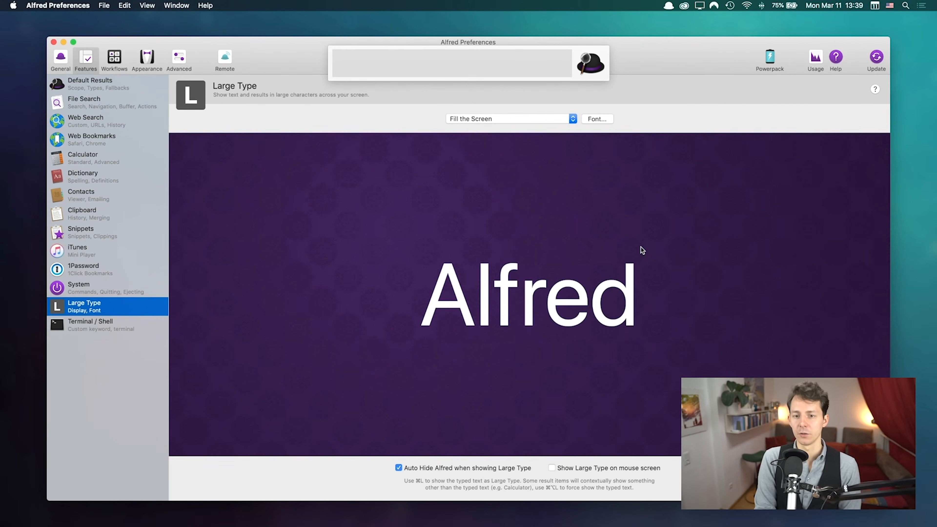
{"action": "type", "text": "a"}
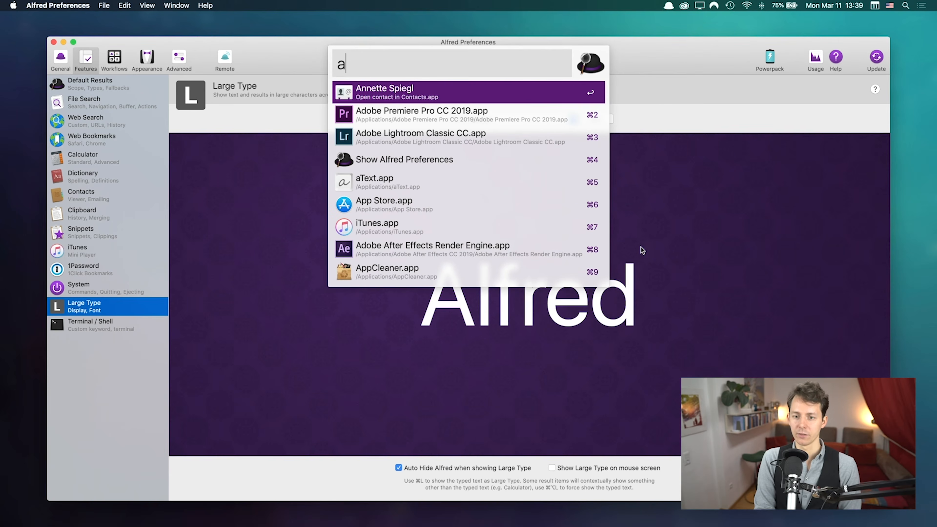
Step: Show a typed letter as Large Type, then reopen Alfred with an empty search field
{"action": "key", "text": "Down"}
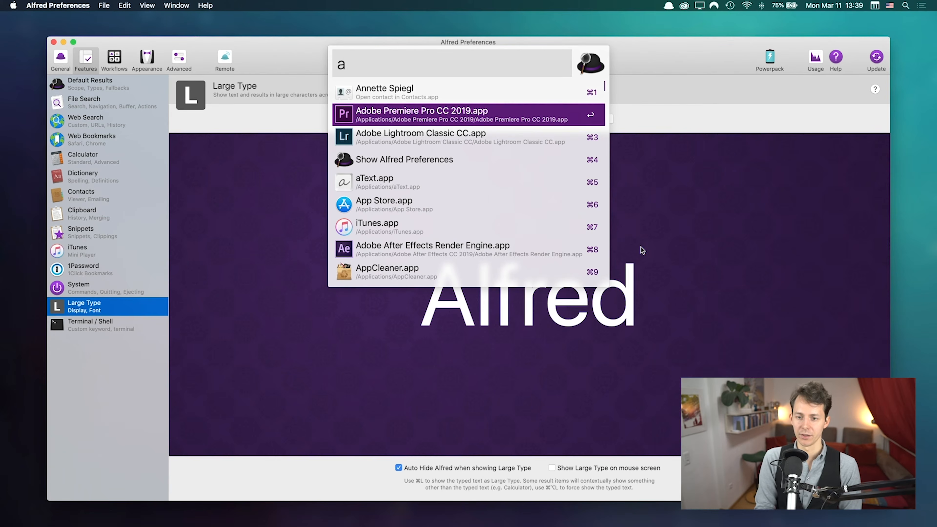
{"action": "key", "text": "super+l"}
{"action": "key", "text": "Escape"}
{"action": "key", "text": "alt+space"}
{"action": "type", "text": "asjdfklas"}
{"action": "key", "text": "BackSpace"}
{"action": "key", "text": "BackSpace"}
{"action": "key", "text": "BackSpace"}
{"action": "key", "text": "BackSpace"}
{"action": "key", "text": "BackSpace"}
{"action": "key", "text": "BackSpace"}
{"action": "key", "text": "BackSpace"}
{"action": "key", "text": "BackSpace"}
{"action": "key", "text": "BackSpace"}
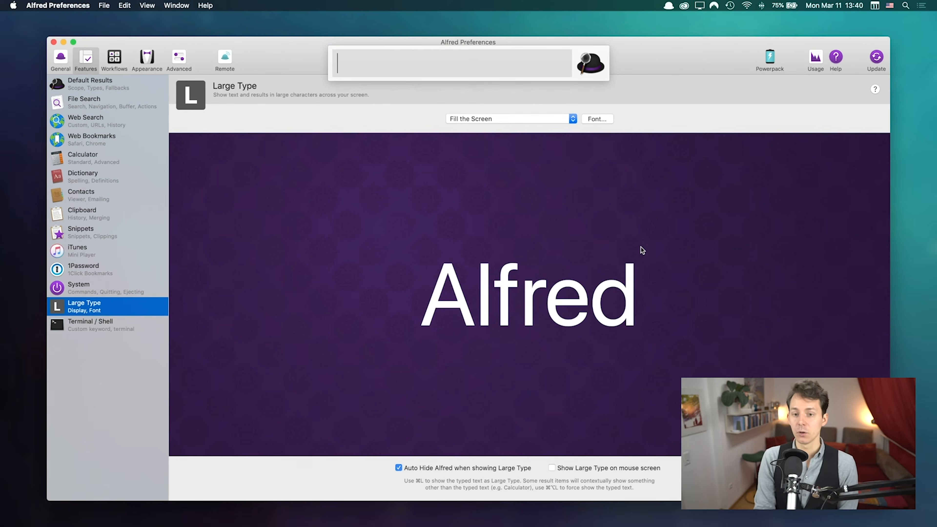
Step: Enter 12*12 and show its result 144, then the query 12*12, as Large Type
{"action": "type", "text": "12*12"}
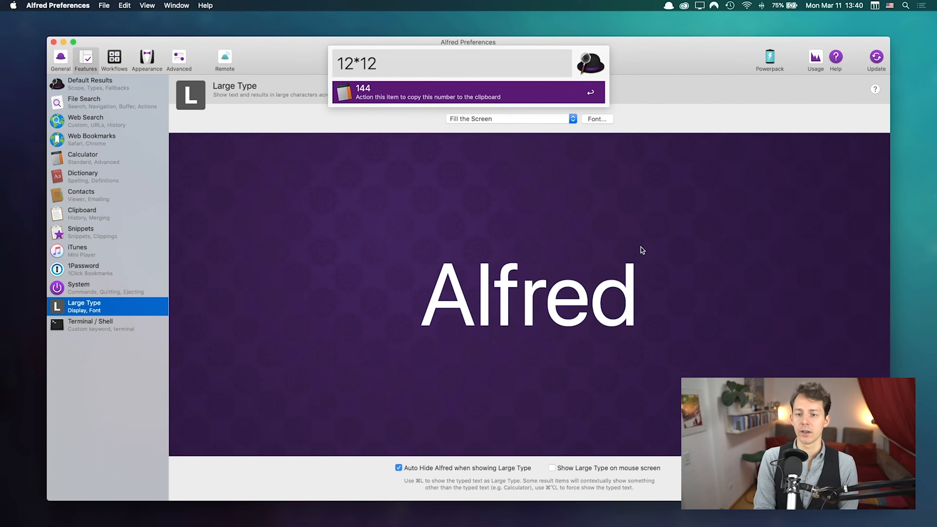
{"action": "key", "text": "super+l"}
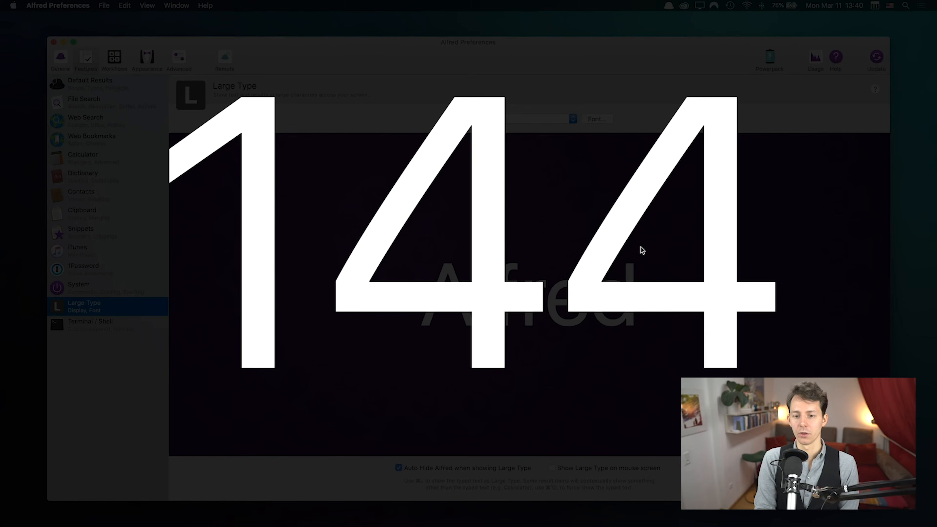
{"action": "key", "text": "Escape"}
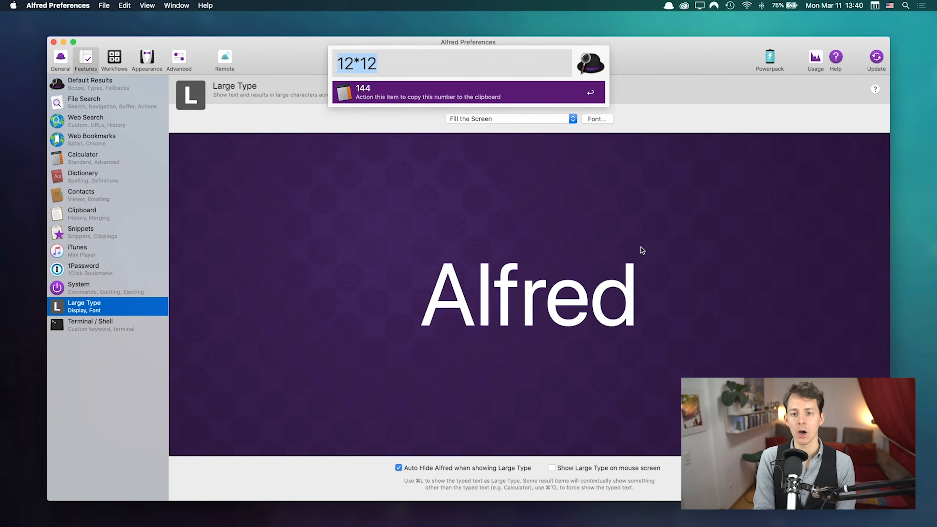
{"action": "key", "text": "super+alt+l"}
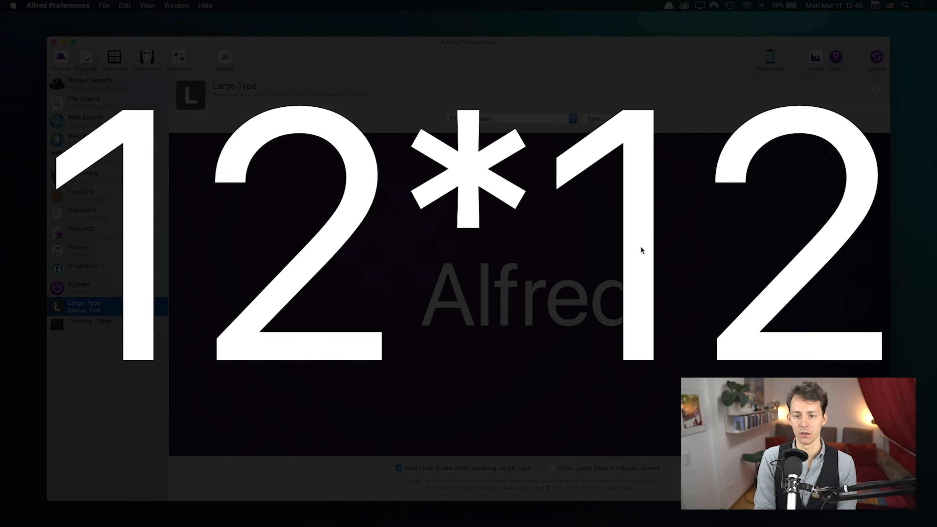
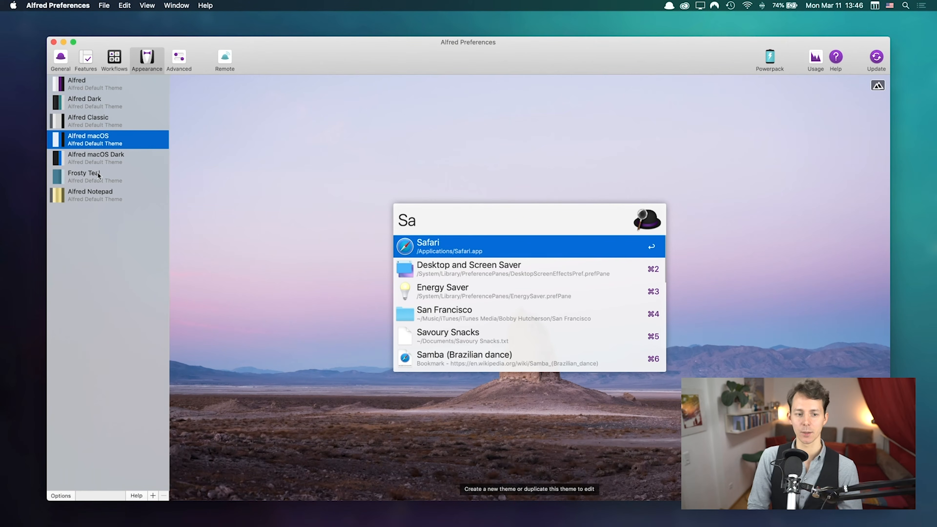
Step: Preview the Frosty Teal and Alfred Notepad themes, keep Alfred macOS Dark, and show its appearance options
{"action": "left_click", "coordinate": [100, 163]}
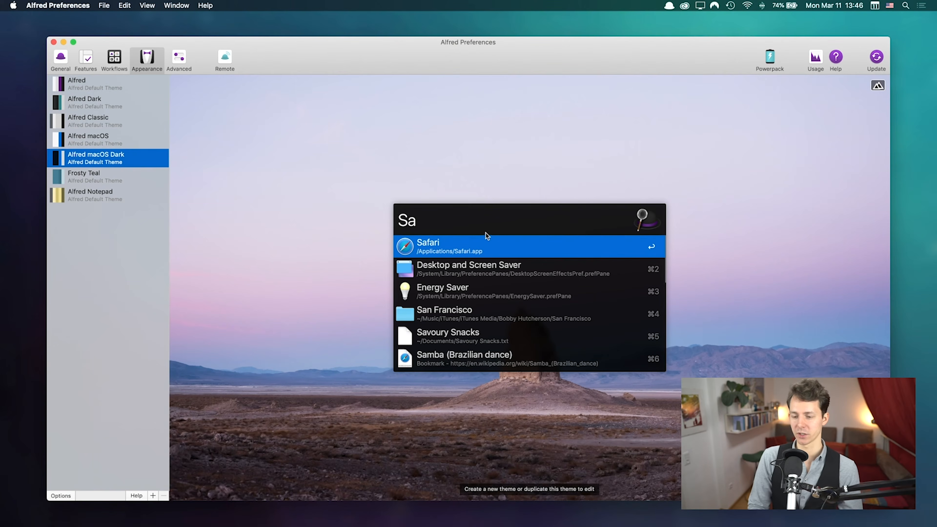
{"action": "left_click", "coordinate": [110, 178]}
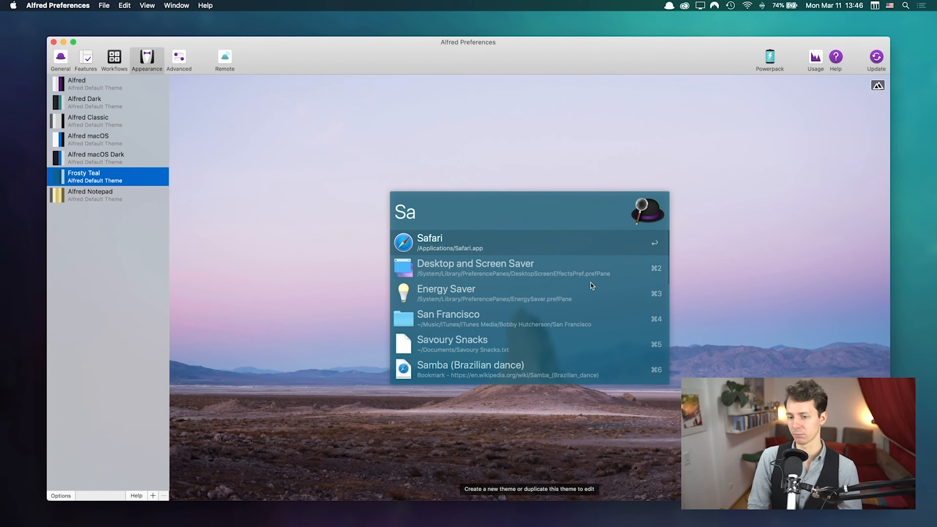
{"action": "left_click", "coordinate": [116, 199]}
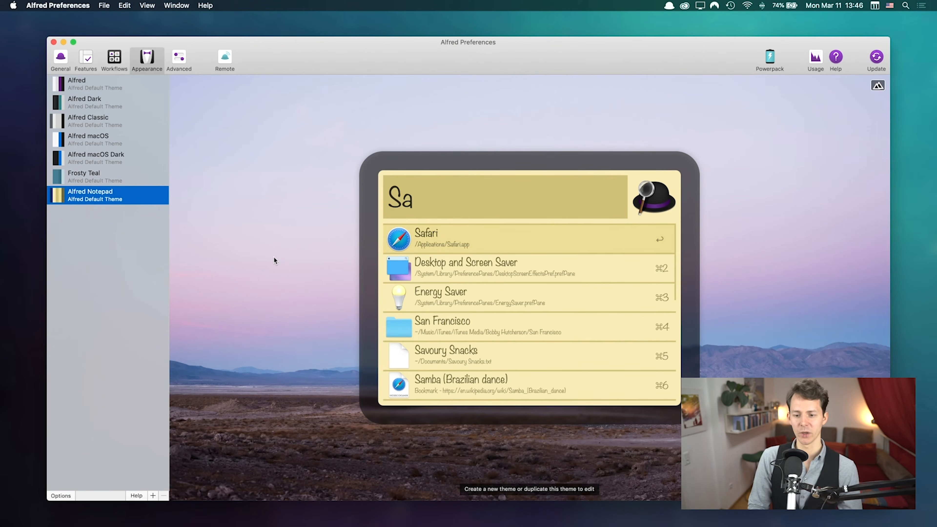
{"action": "left_click", "coordinate": [94, 159]}
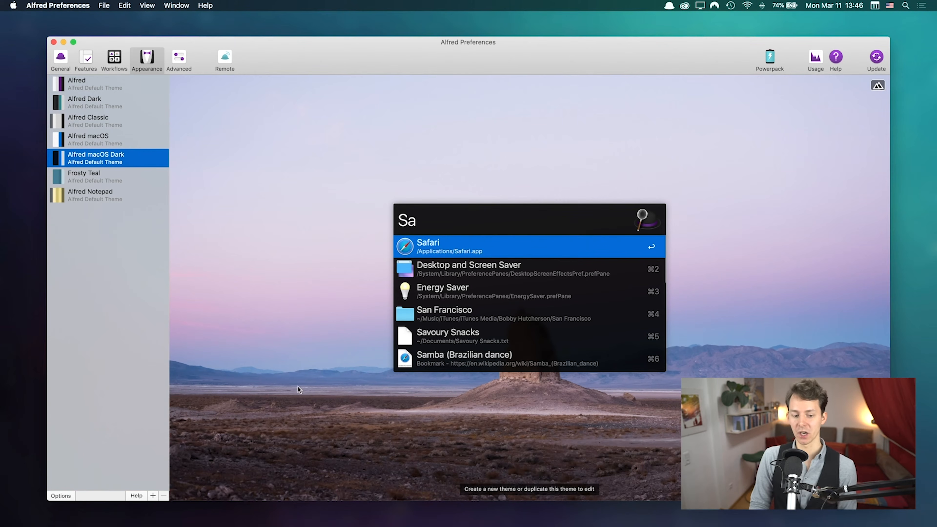
{"action": "left_click", "coordinate": [59, 495]}
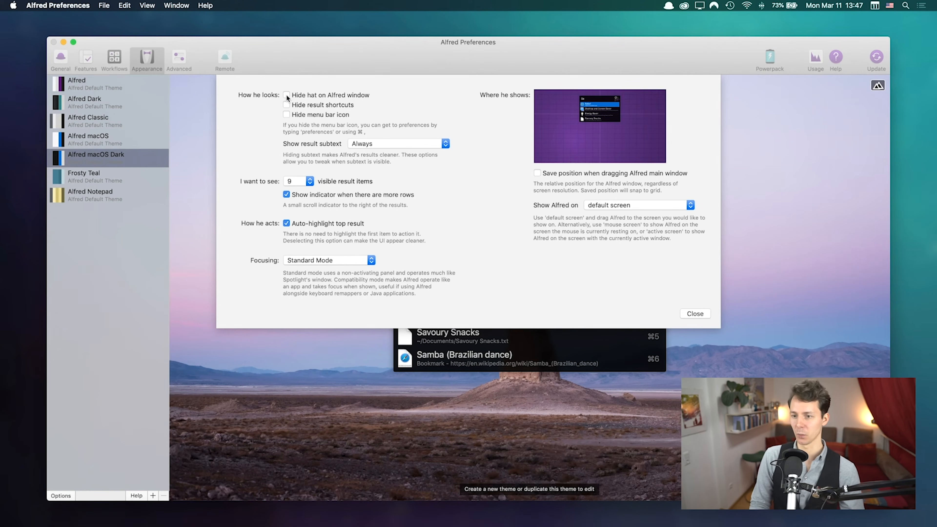
Step: Turn on 'Hide menu bar icon' and toggle the result shortcuts option
{"action": "left_click", "coordinate": [287, 115]}
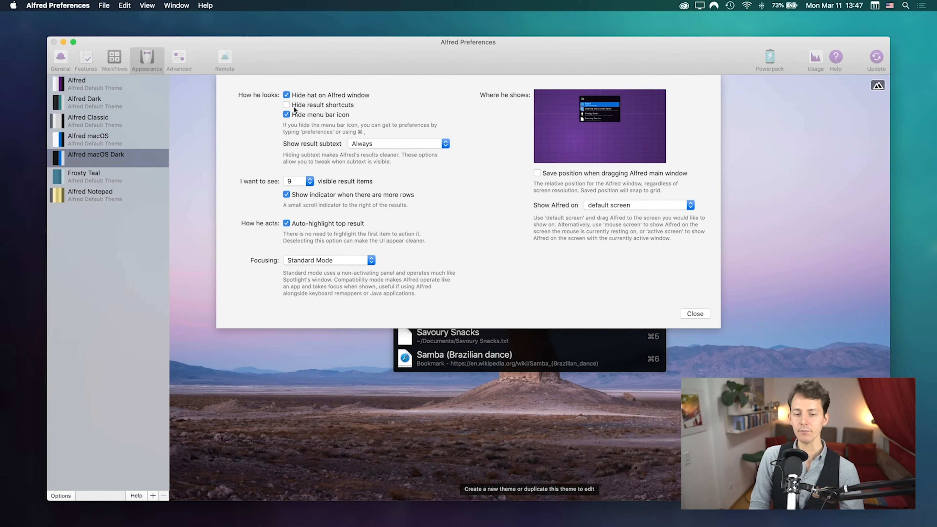
{"action": "left_click", "coordinate": [322, 106]}
{"action": "left_click", "coordinate": [322, 106]}
{"action": "left_click", "coordinate": [318, 106]}
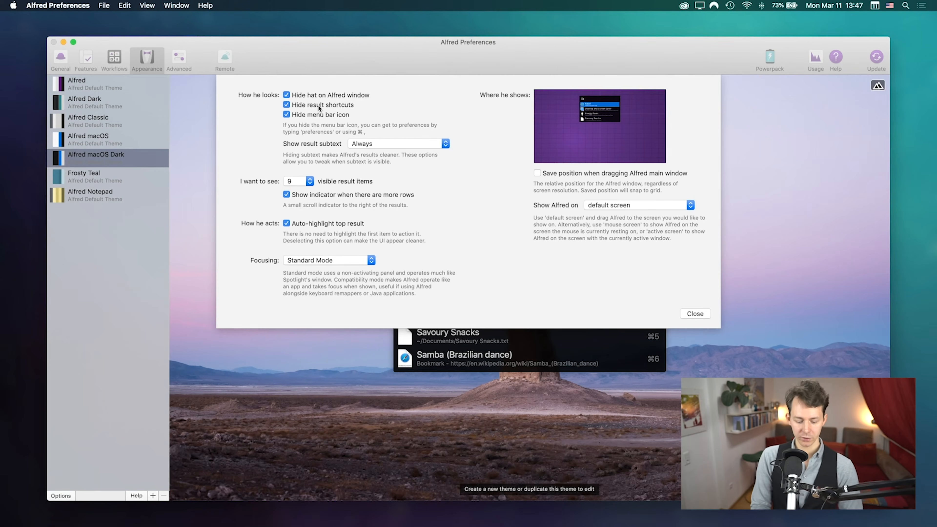
Step: Search for 'alfred' in the launcher, browse its results, then recall that query again
{"action": "key", "text": "alt+space"}
{"action": "type", "text": "'"}
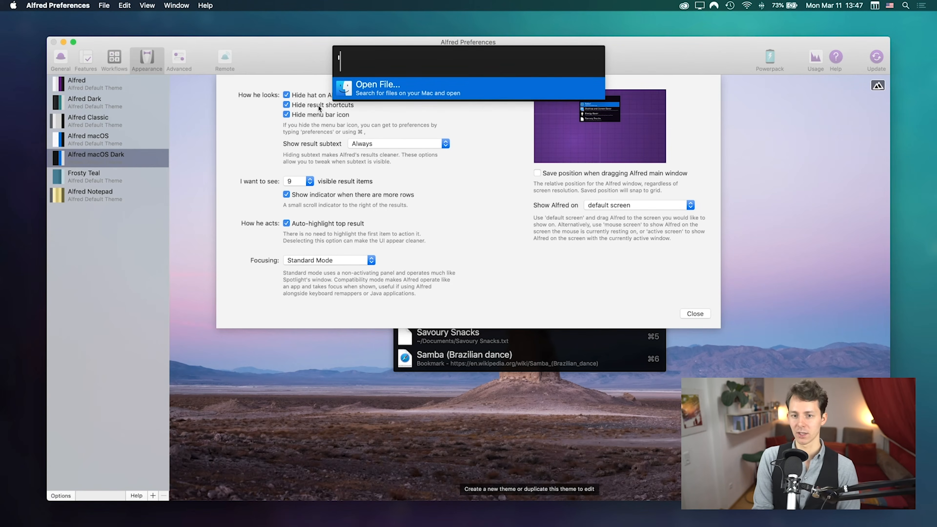
{"action": "type", "text": "alfred"}
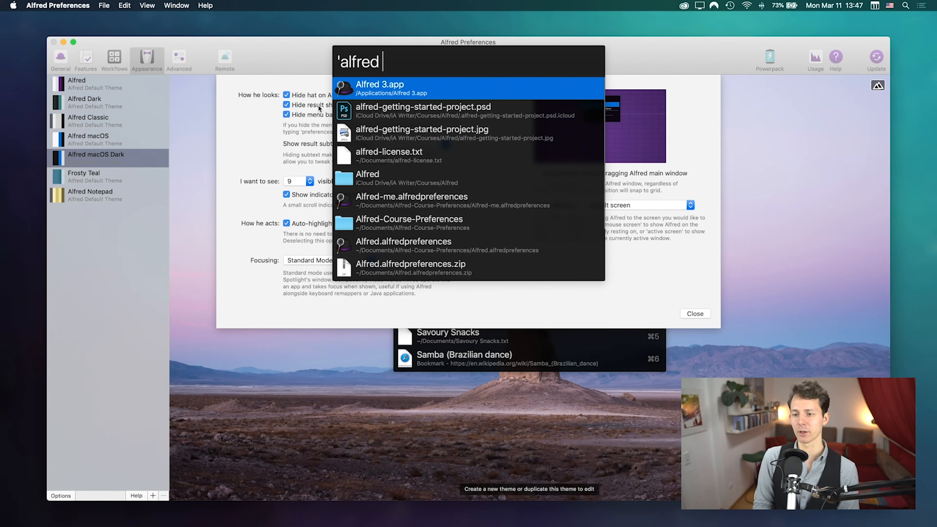
{"action": "key", "text": "Down"}
{"action": "key", "text": "Down"}
{"action": "key", "text": "Down"}
{"action": "key", "text": "Up"}
{"action": "key", "text": "Escape"}
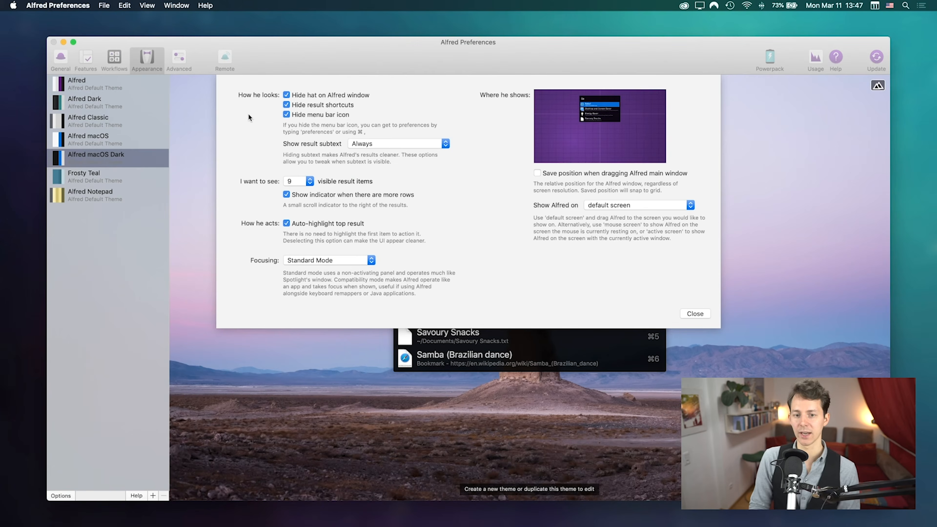
{"action": "key", "text": "alt+space"}
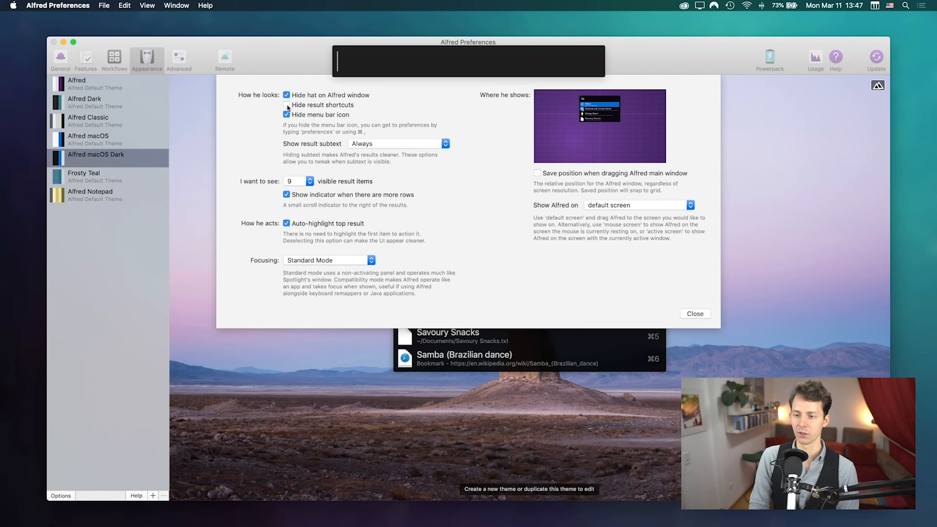
{"action": "key", "text": "Up"}
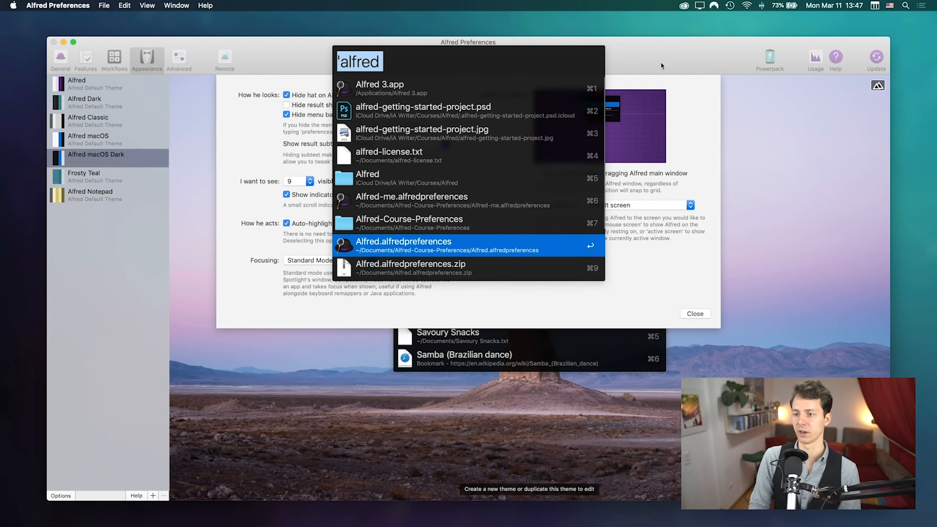
{"action": "key", "text": "Escape"}
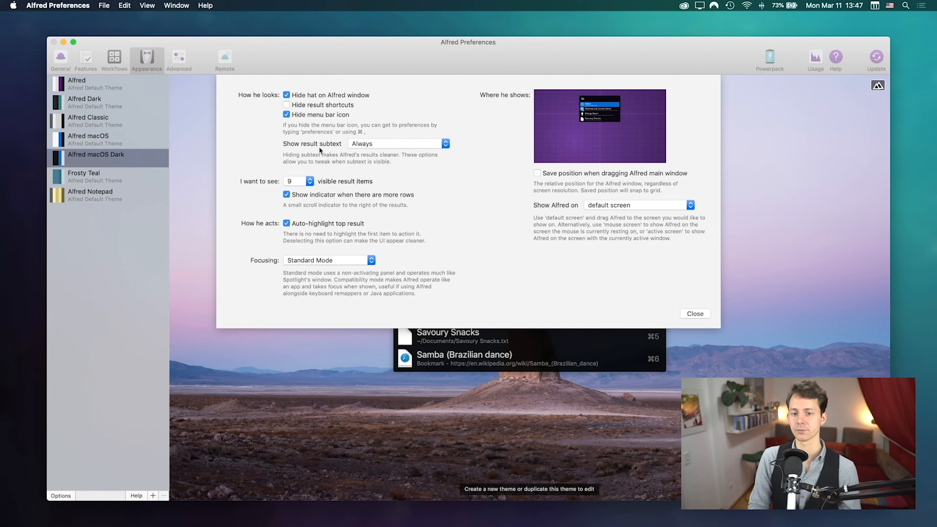
Step: Try result subtext as Never and Only for Alternative Actions, then set Always, checking the 'alfred' results
{"action": "left_click", "coordinate": [374, 143]}
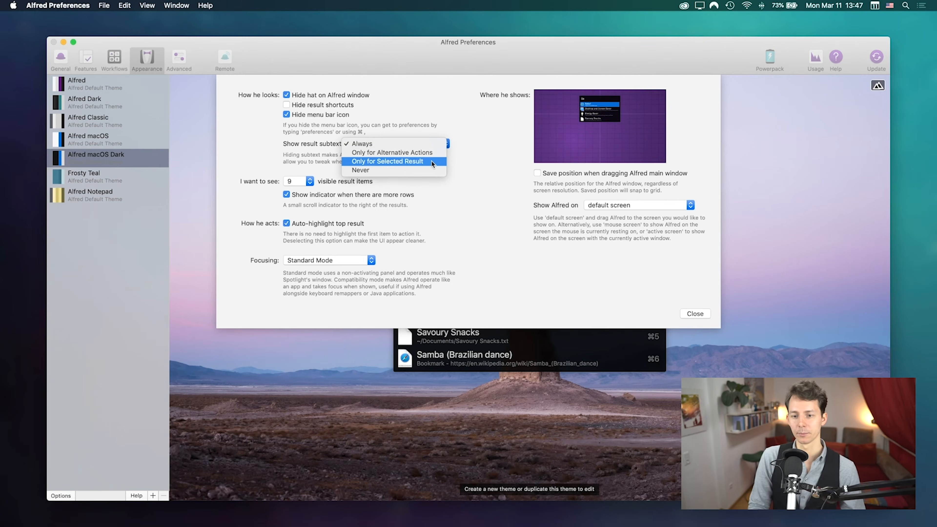
{"action": "left_click", "coordinate": [403, 170]}
{"action": "left_click", "coordinate": [380, 144]}
{"action": "left_click", "coordinate": [376, 128]}
{"action": "key", "text": "alt+space"}
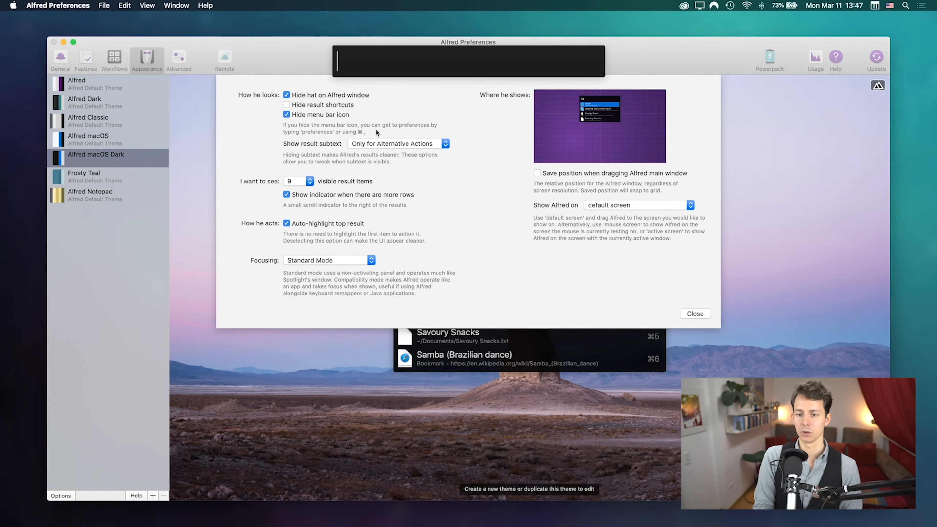
{"action": "key", "text": "Up"}
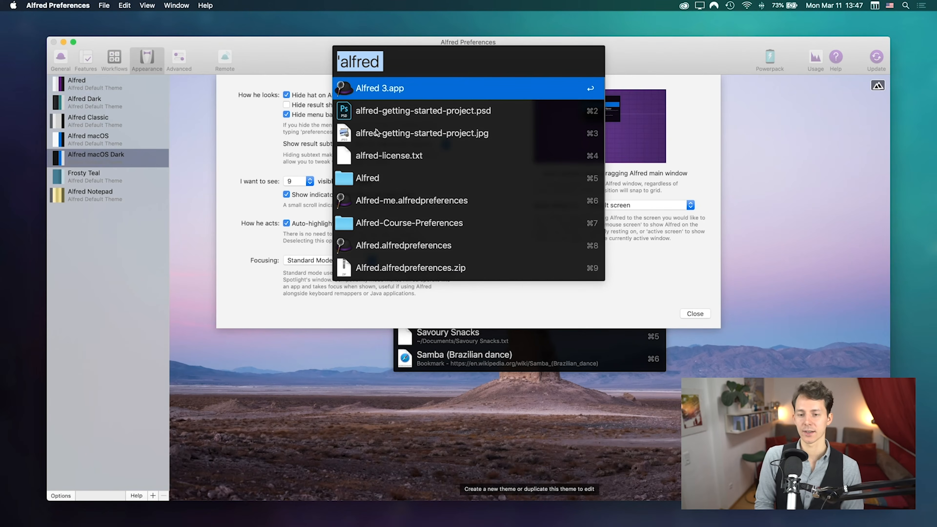
{"action": "key", "text": "Escape"}
{"action": "left_click", "coordinate": [380, 144]}
{"action": "left_click", "coordinate": [378, 135]}
{"action": "key", "text": "alt+space"}
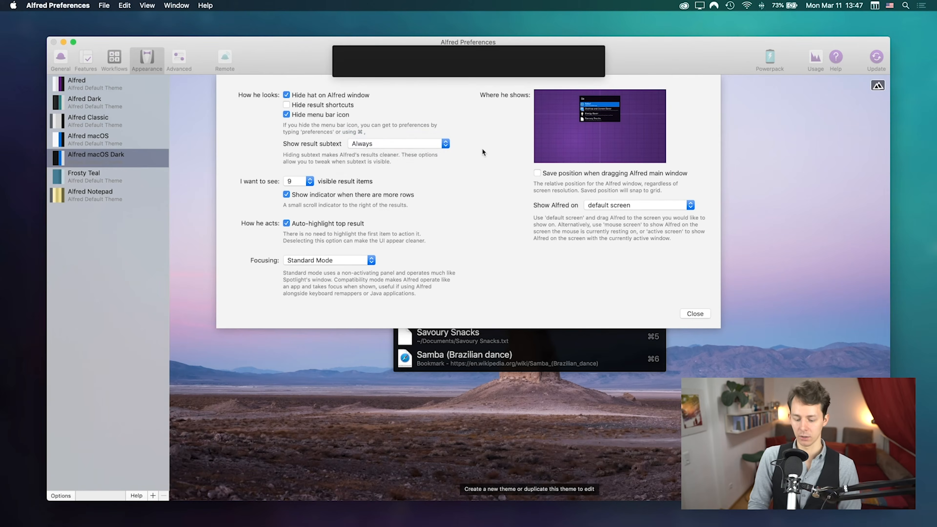
{"action": "key", "text": "Up"}
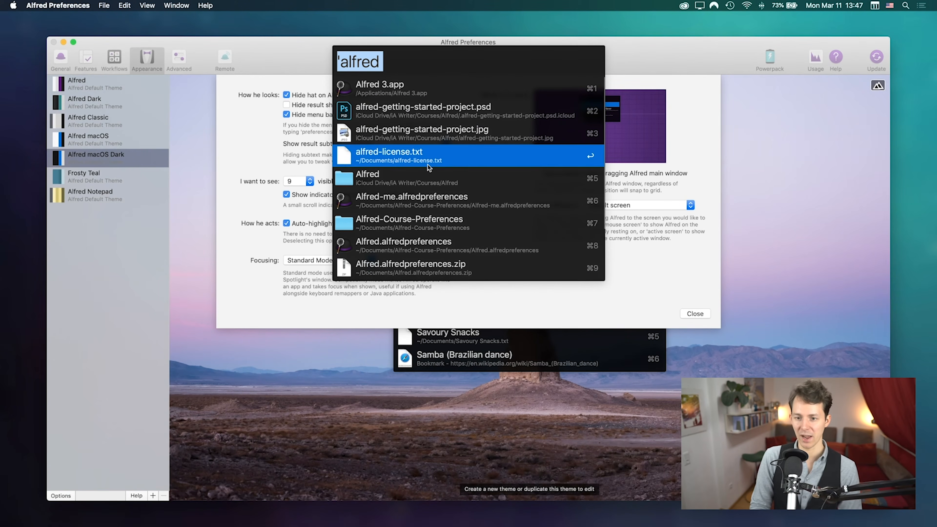
Step: Close the search window and keep visible result items at 9
{"action": "left_click", "coordinate": [237, 154]}
{"action": "left_click", "coordinate": [301, 181]}
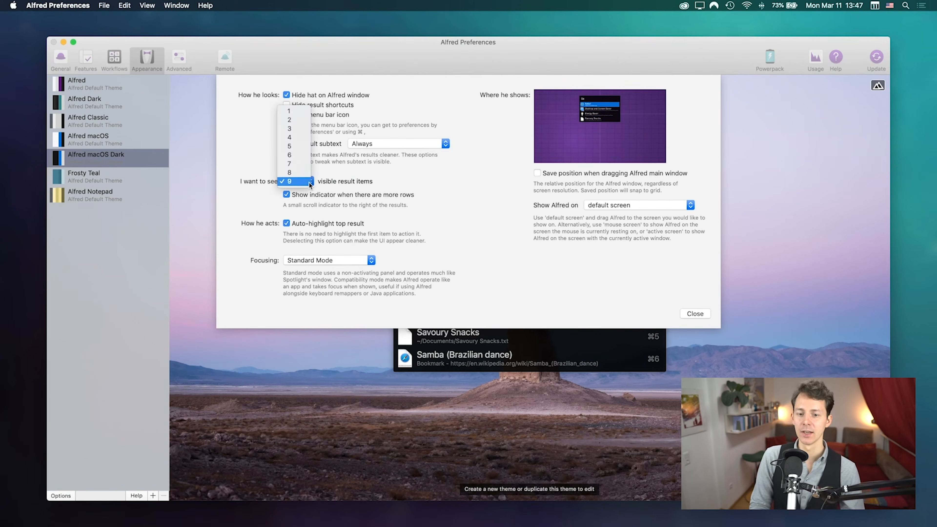
{"action": "left_click", "coordinate": [288, 182]}
{"action": "left_click", "coordinate": [288, 182]}
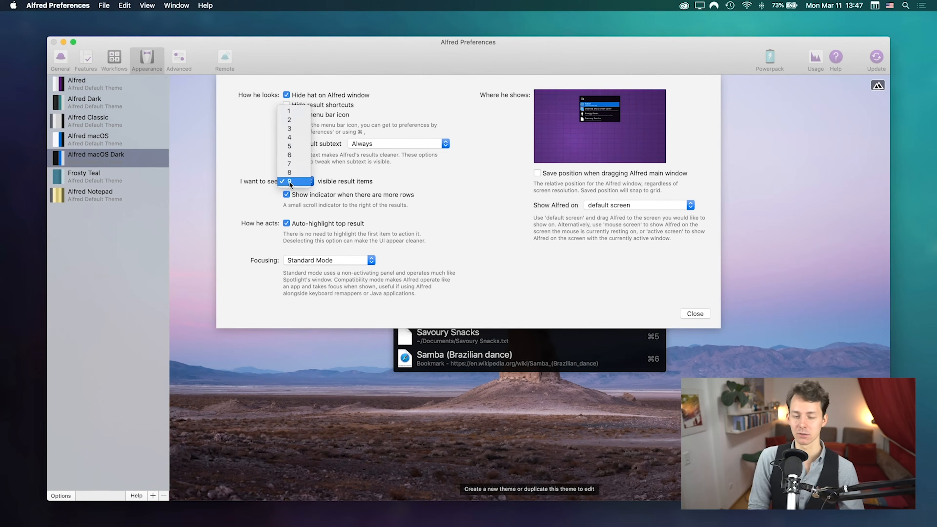
{"action": "left_click", "coordinate": [292, 181]}
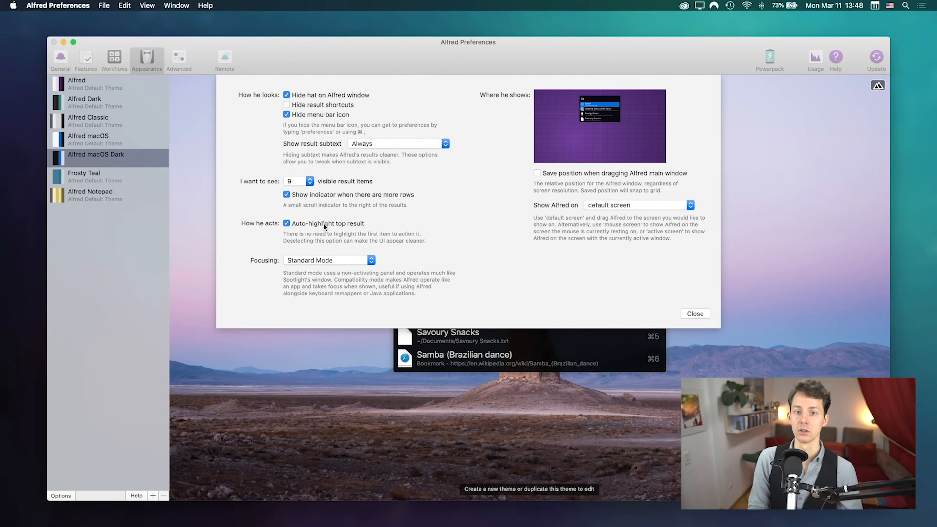
Step: Keep the Focusing setting at Standard Mode
{"action": "left_click", "coordinate": [334, 257]}
{"action": "left_click", "coordinate": [332, 260]}
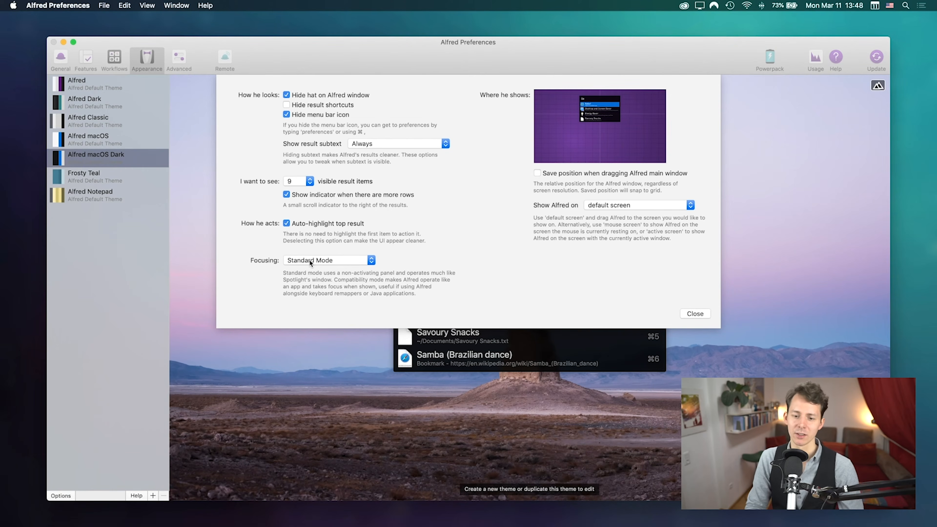
{"action": "left_click", "coordinate": [339, 259]}
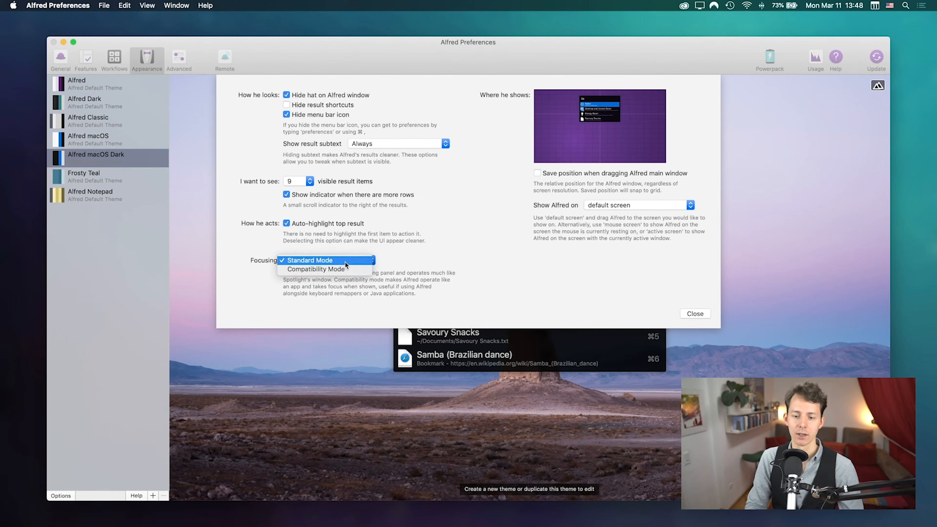
{"action": "left_click", "coordinate": [409, 263]}
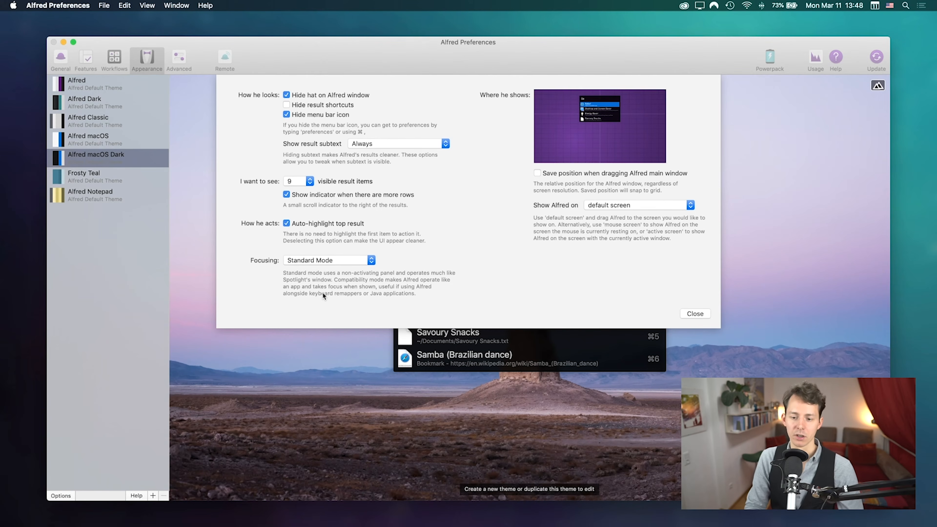
{"action": "left_click", "coordinate": [333, 260]}
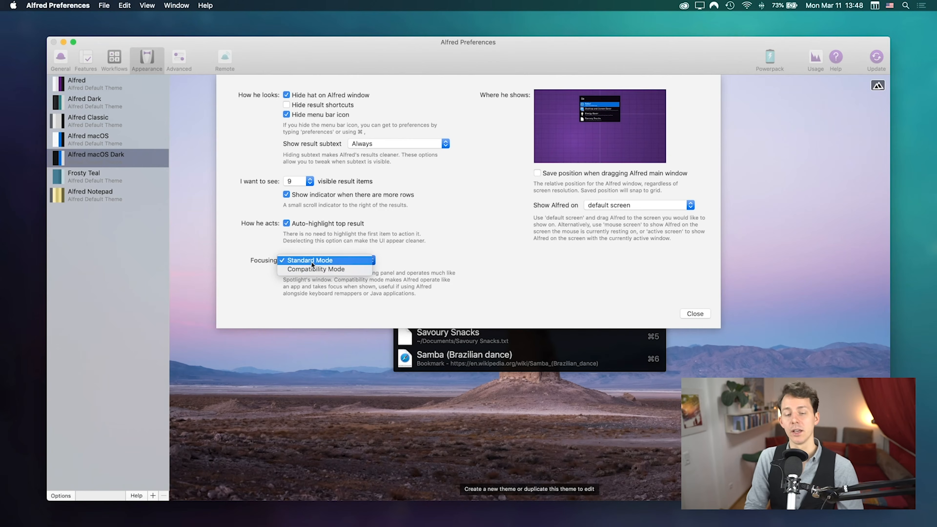
{"action": "left_click", "coordinate": [294, 260]}
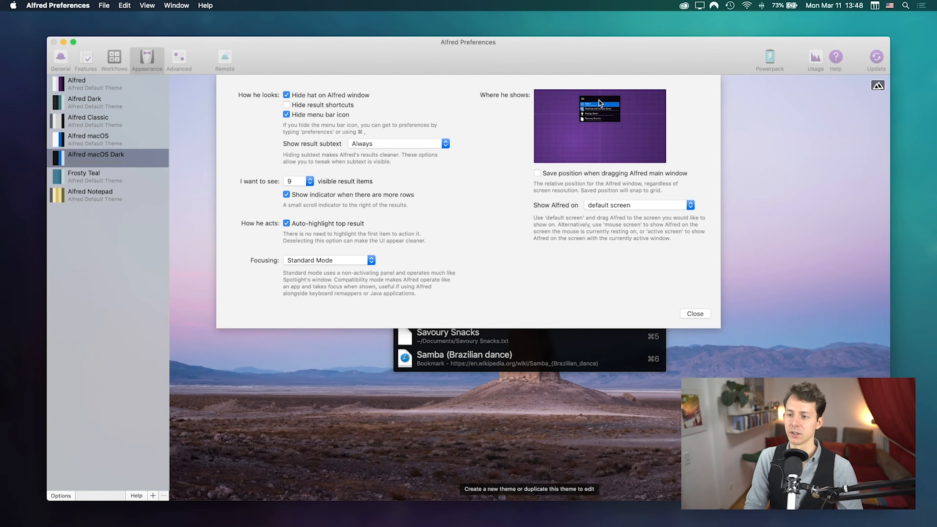
{"action": "left_click_drag", "start_coordinate": [626, 139], "coordinate": [609, 95]}
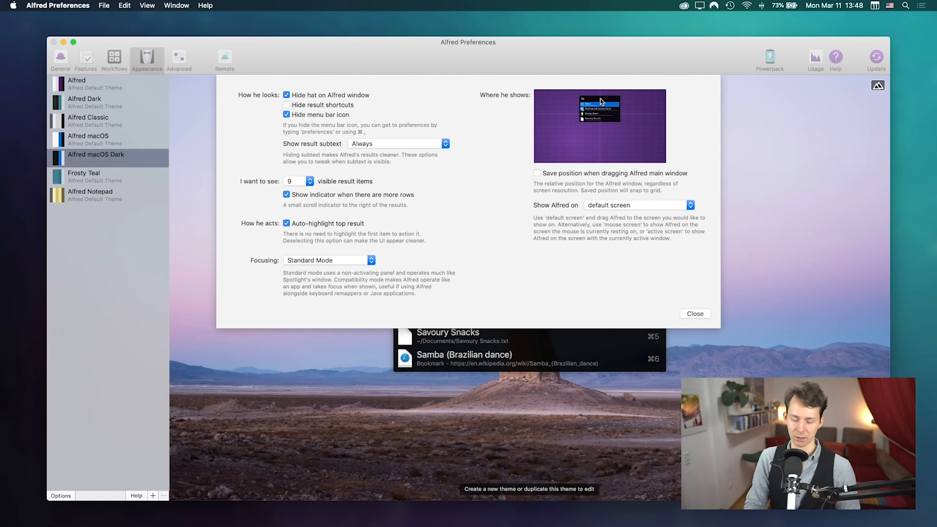
{"action": "key", "text": "alt+space"}
{"action": "key", "text": "Escape"}
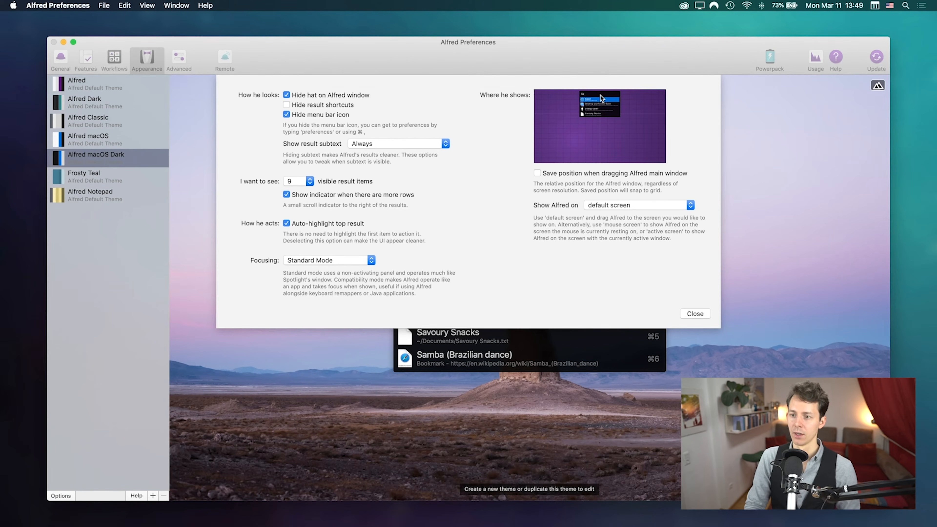
{"action": "key", "text": "alt+space"}
{"action": "key", "text": "Escape"}
{"action": "key", "text": "alt+space"}
{"action": "left_click_drag", "start_coordinate": [600, 94], "coordinate": [600, 101]}
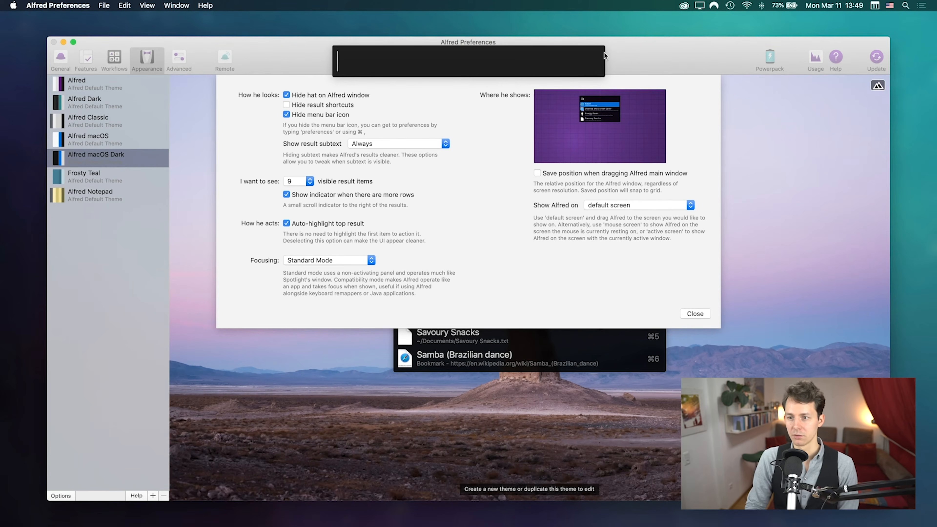
{"action": "left_click_drag", "start_coordinate": [604, 55], "coordinate": [317, 38]}
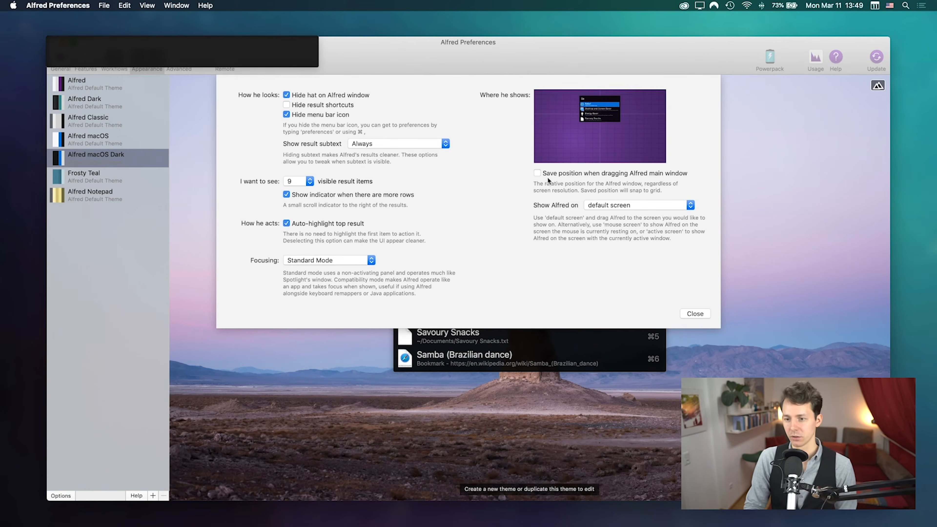
{"action": "key", "text": "Escape"}
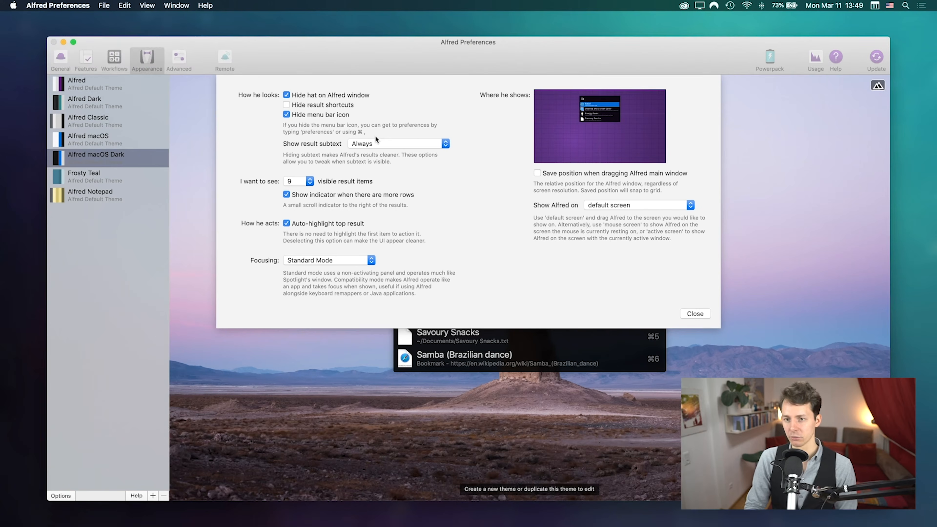
{"action": "key", "text": "alt+space"}
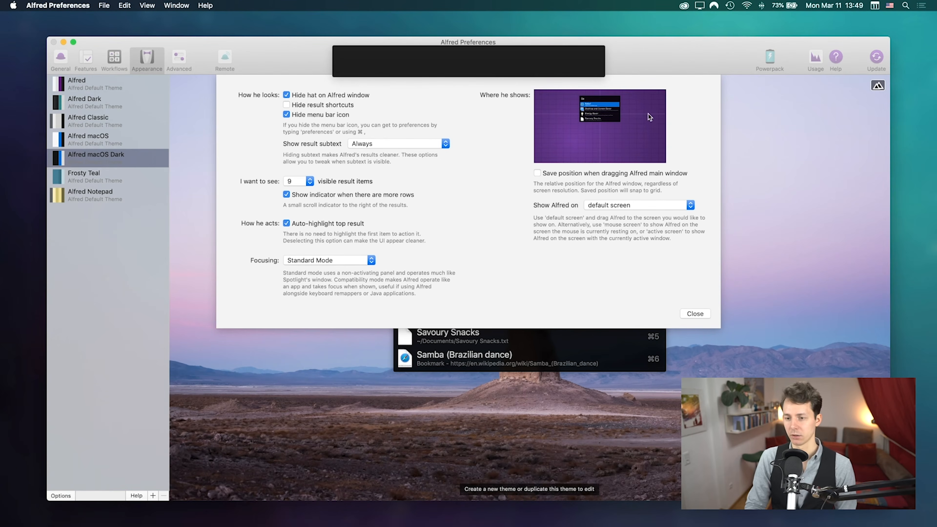
{"action": "key", "text": "Escape"}
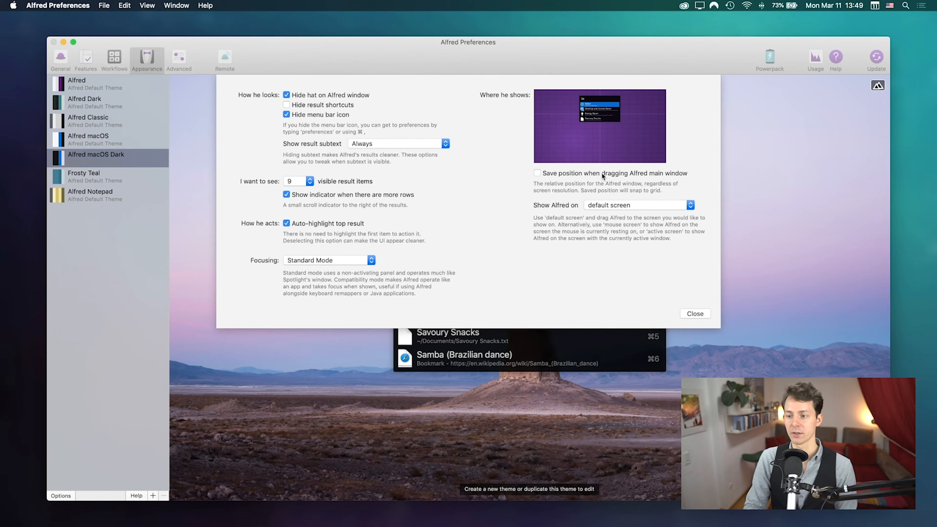
{"action": "left_click", "coordinate": [562, 174]}
{"action": "key", "text": "alt+space"}
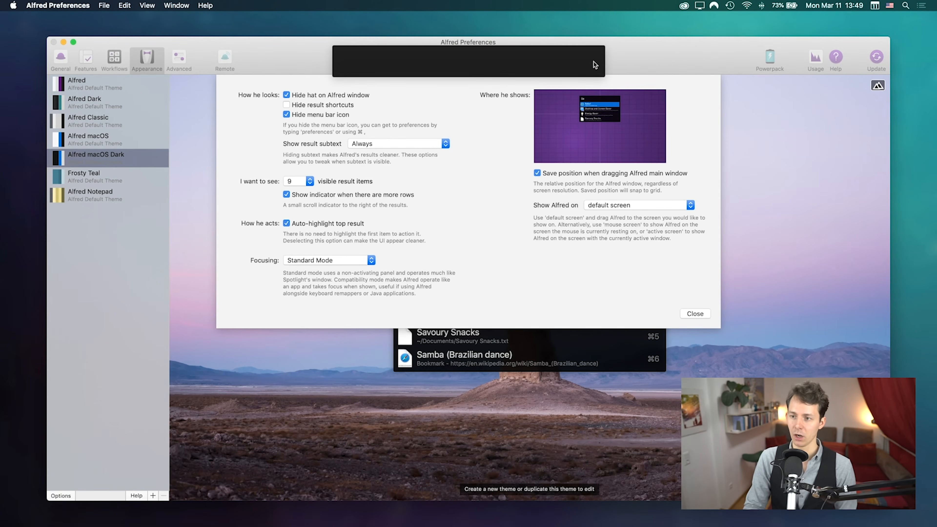
{"action": "left_click_drag", "start_coordinate": [605, 48], "coordinate": [277, 20]}
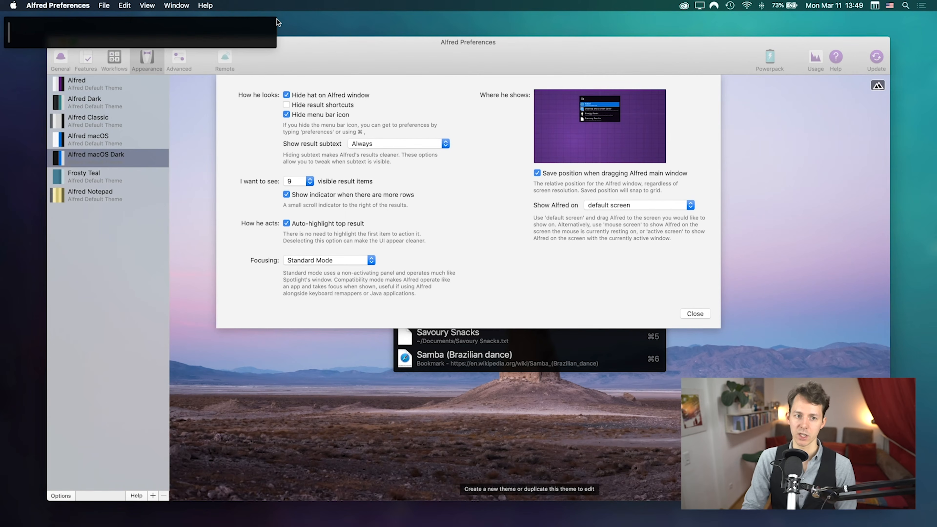
{"action": "key", "text": "Escape"}
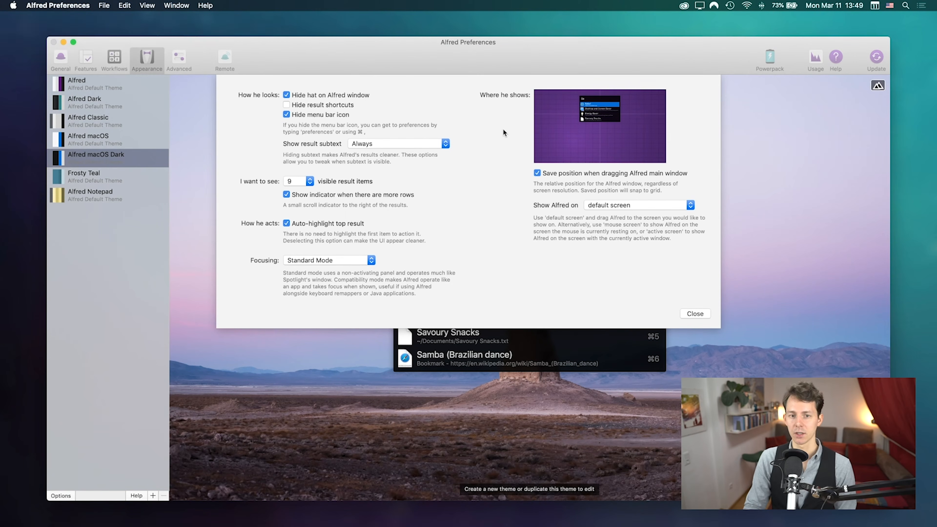
{"action": "key", "text": "alt+space"}
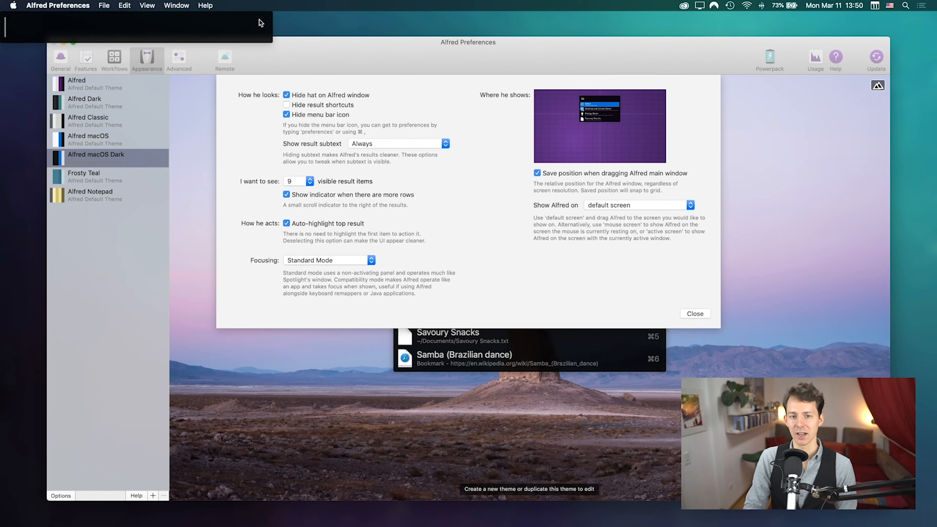
{"action": "left_click_drag", "start_coordinate": [274, 18], "coordinate": [627, 68]}
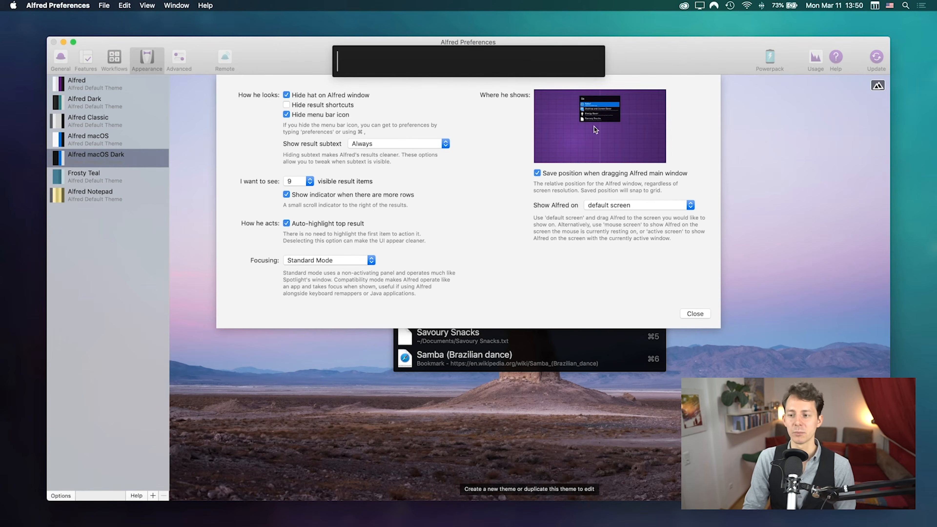
{"action": "left_click", "coordinate": [520, 154]}
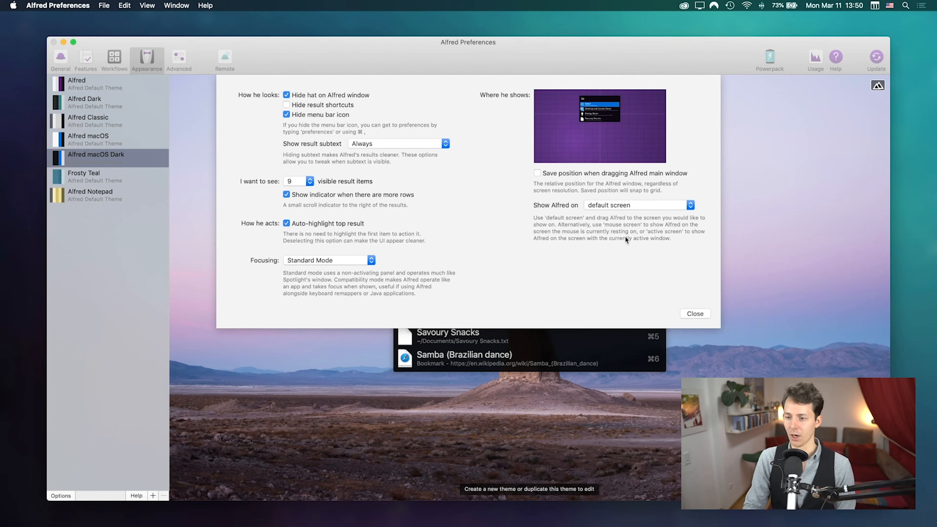
Step: Keep 'Show Alfred on' set to the default screen and bring up the empty search bar
{"action": "left_click", "coordinate": [615, 205]}
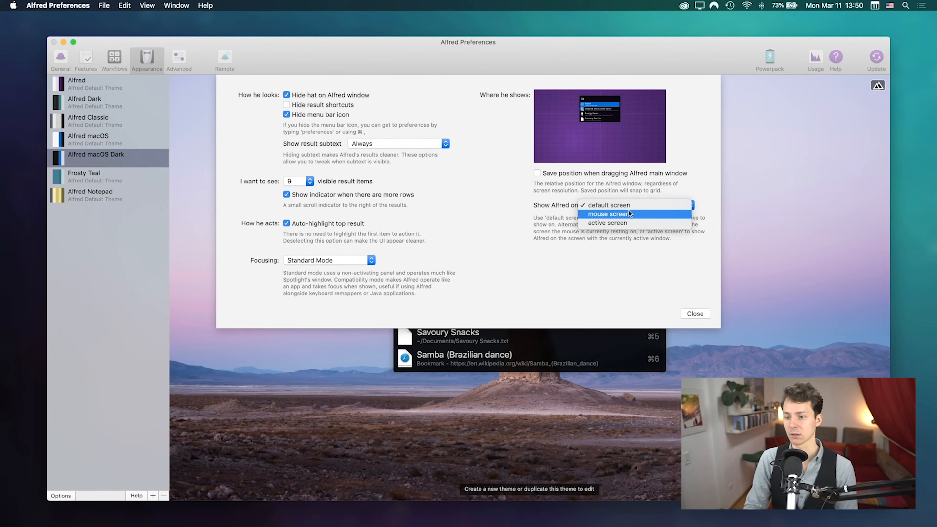
{"action": "left_click", "coordinate": [612, 206]}
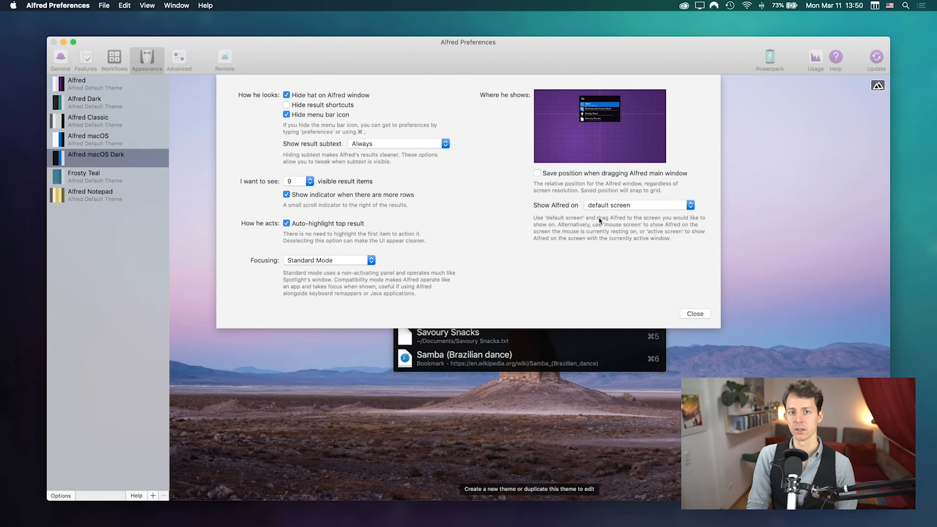
{"action": "key", "text": "alt+space"}
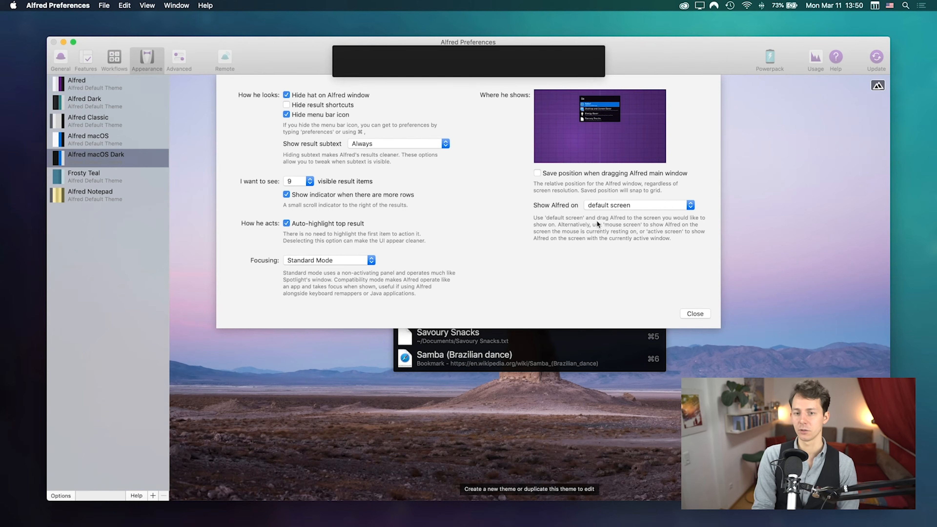
Step: Launch Displays via 'disp', inspect the Arrangement with the menu bar on the left display, then quit
{"action": "type", "text": "disp"}
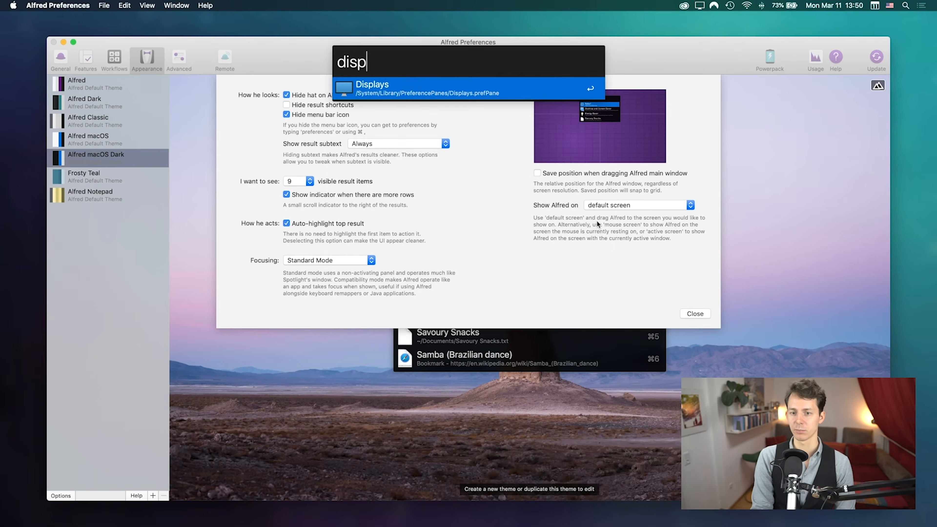
{"action": "key", "text": "Return"}
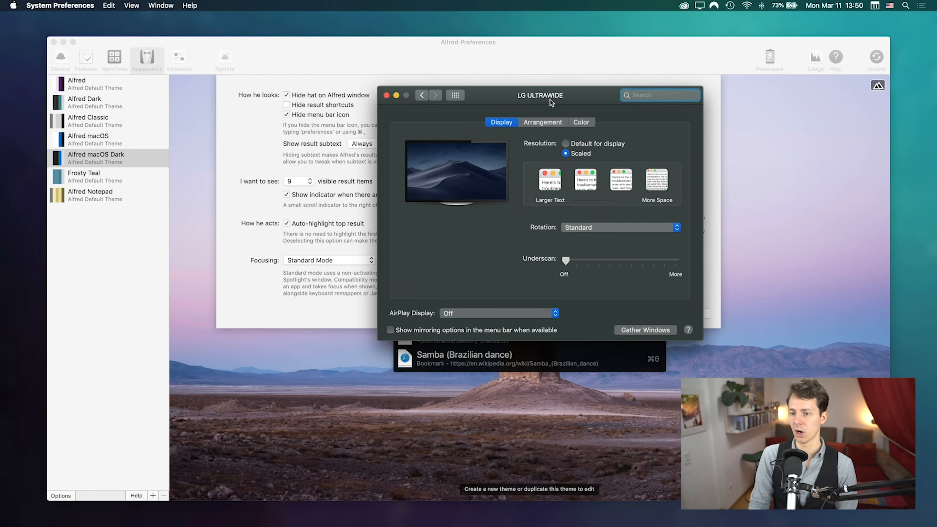
{"action": "left_click", "coordinate": [511, 107]}
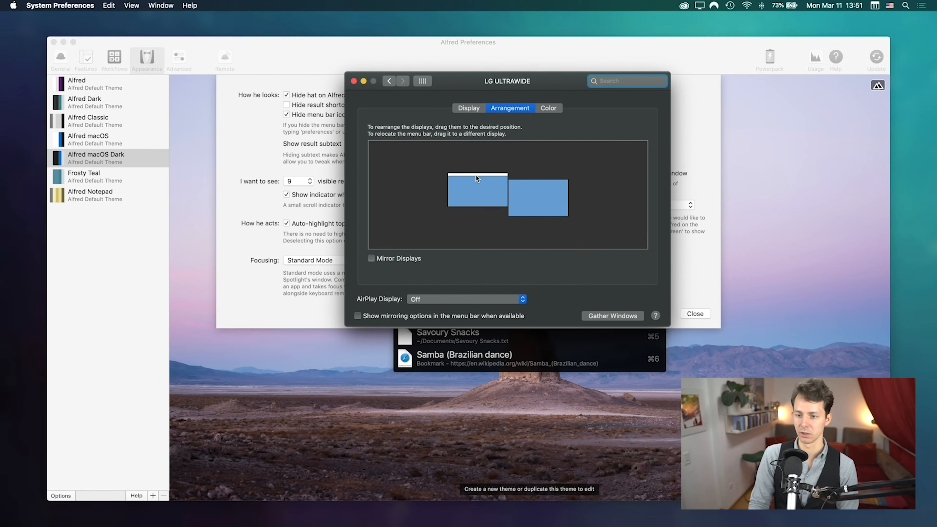
{"action": "mouse_move", "coordinate": [475, 175]}
{"action": "left_mouse_down"}
{"action": "mouse_move", "coordinate": [480, 201]}
{"action": "mouse_move", "coordinate": [524, 197]}
{"action": "mouse_move", "coordinate": [478, 194]}
{"action": "mouse_move", "coordinate": [474, 181]}
{"action": "left_mouse_up"}
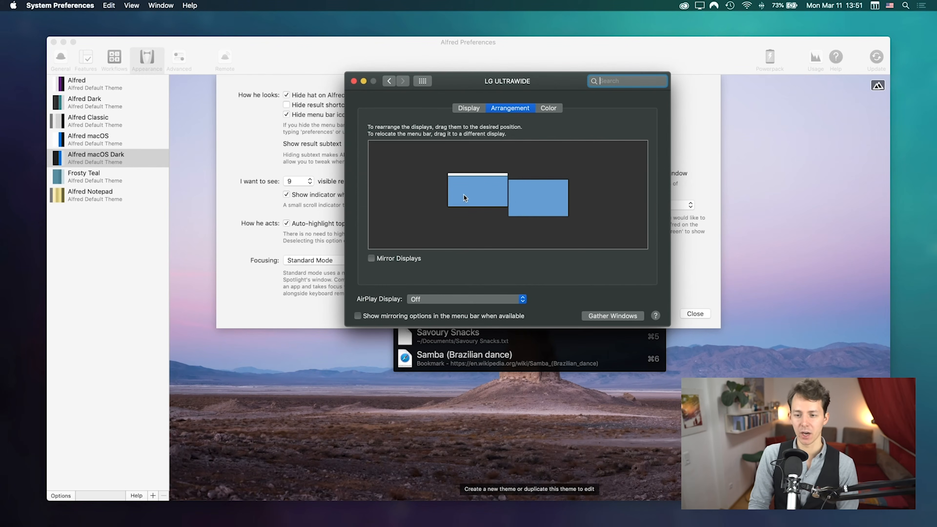
{"action": "left_click", "coordinate": [484, 185]}
{"action": "left_click_drag", "start_coordinate": [479, 74], "coordinate": [477, 75]}
{"action": "key", "text": "super+q"}
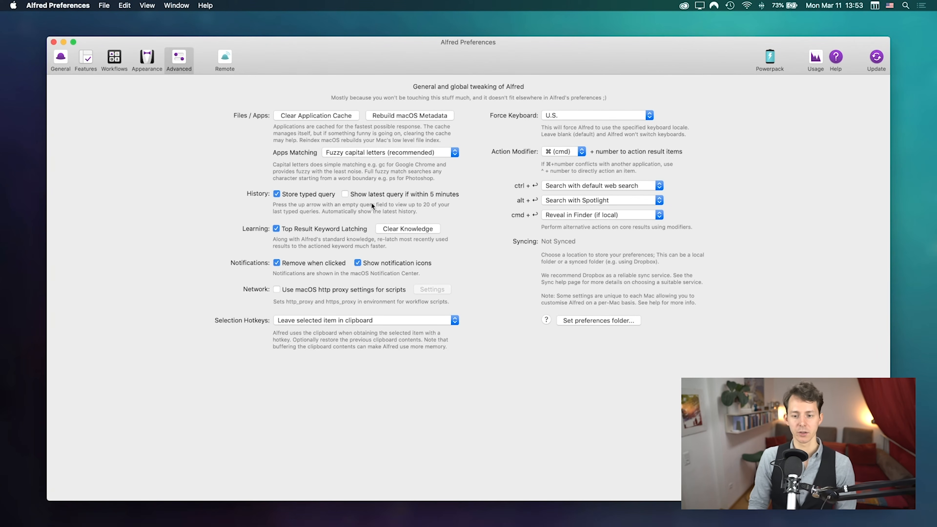
{"action": "key", "text": "alt+space"}
{"action": "key", "text": "Up"}
{"action": "key", "text": "Up"}
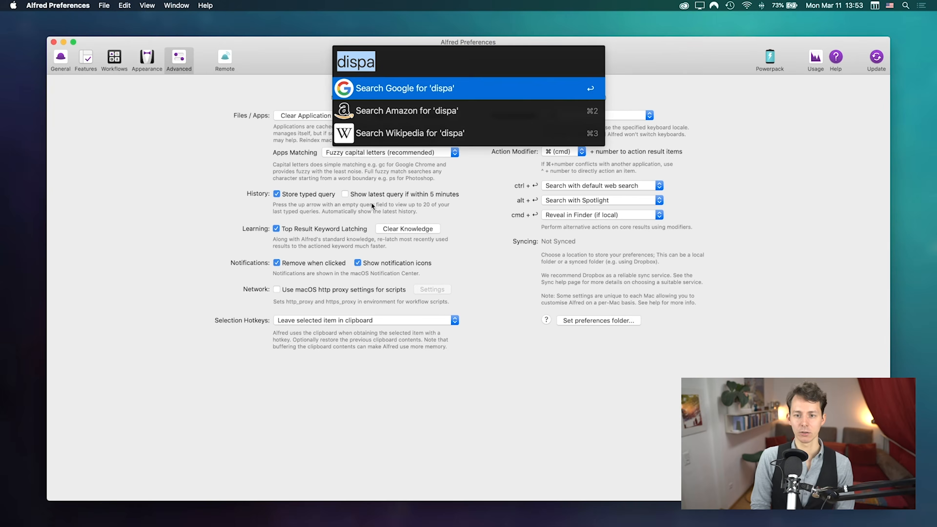
{"action": "key", "text": "Up"}
{"action": "key", "text": "Up"}
{"action": "key", "text": "Up"}
{"action": "key", "text": "Escape"}
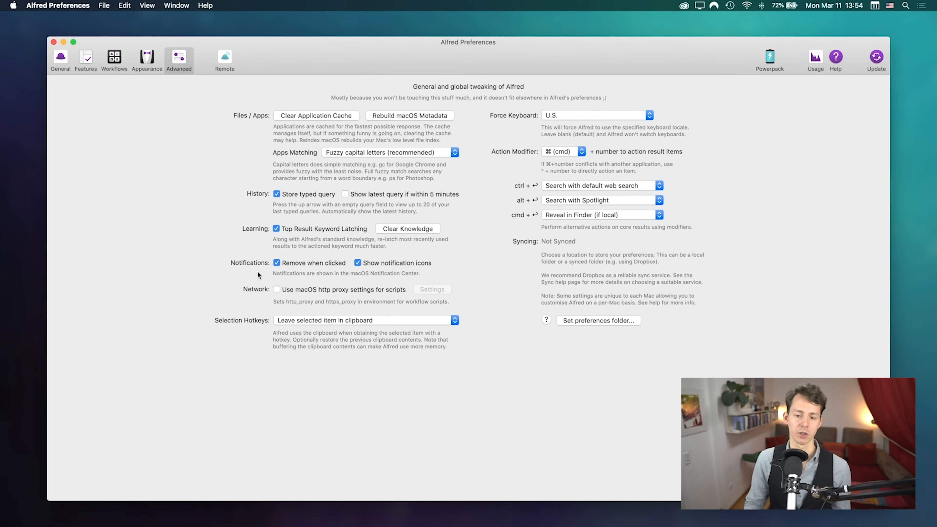
Step: Keep notifications removed on click, leave the http proxy for scripts off, and keep the selected item in clipboard
{"action": "left_click", "coordinate": [284, 262]}
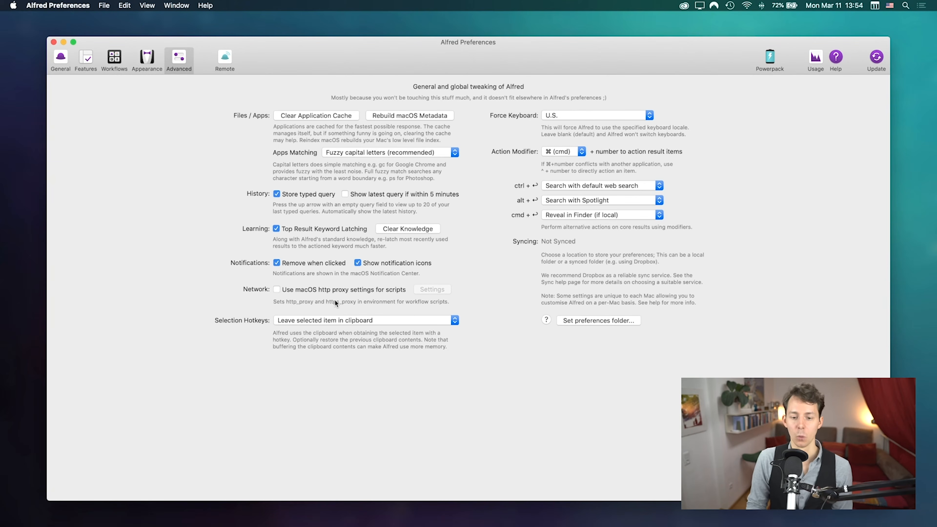
{"action": "left_click", "coordinate": [320, 291]}
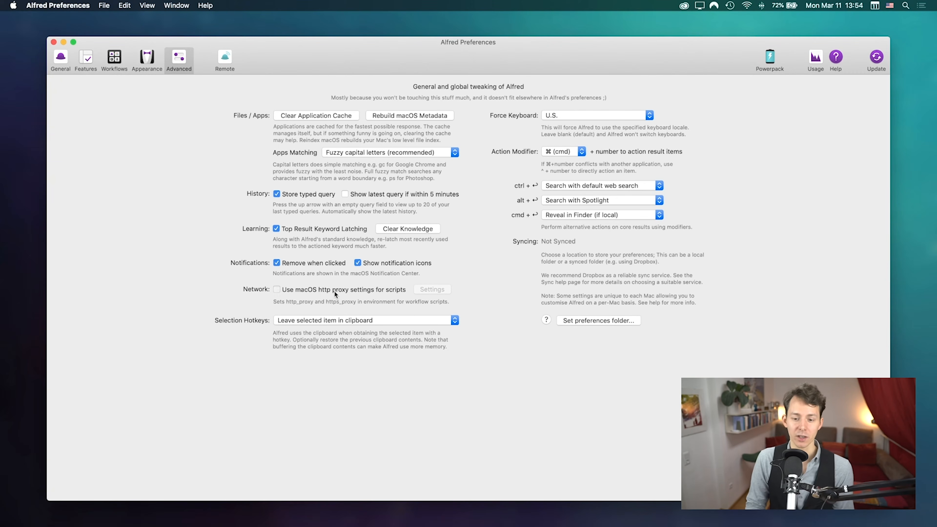
{"action": "left_click", "coordinate": [320, 289]}
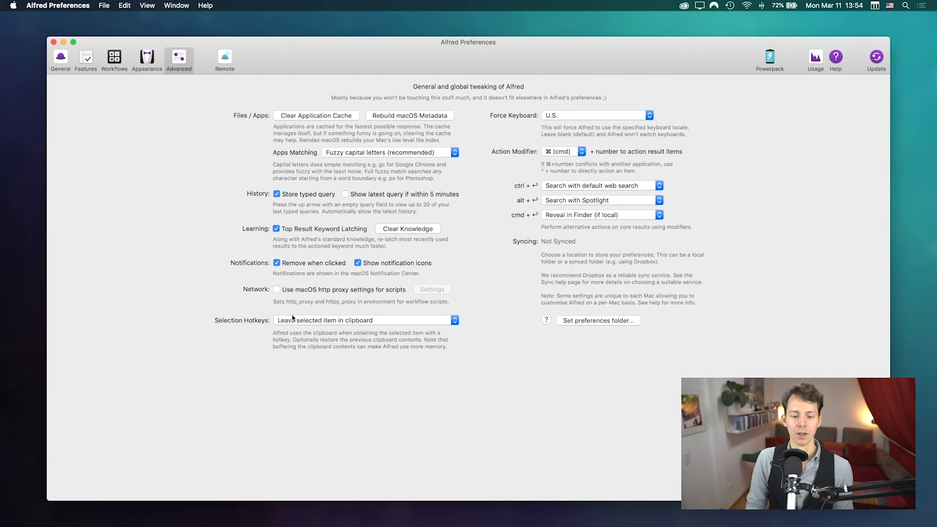
{"action": "left_click", "coordinate": [321, 321]}
{"action": "left_click", "coordinate": [323, 321]}
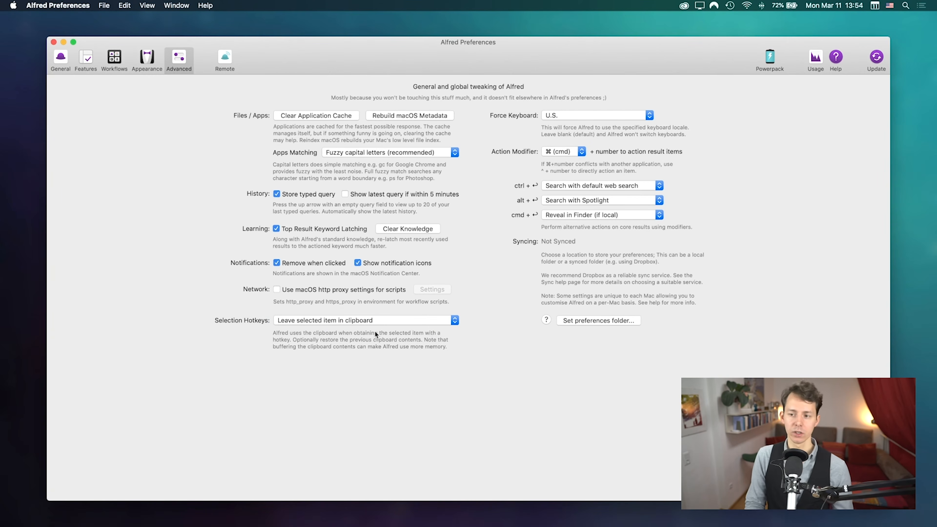
Step: Try clearing the Force Keyboard layout, then set it back to U.S
{"action": "left_click", "coordinate": [590, 115]}
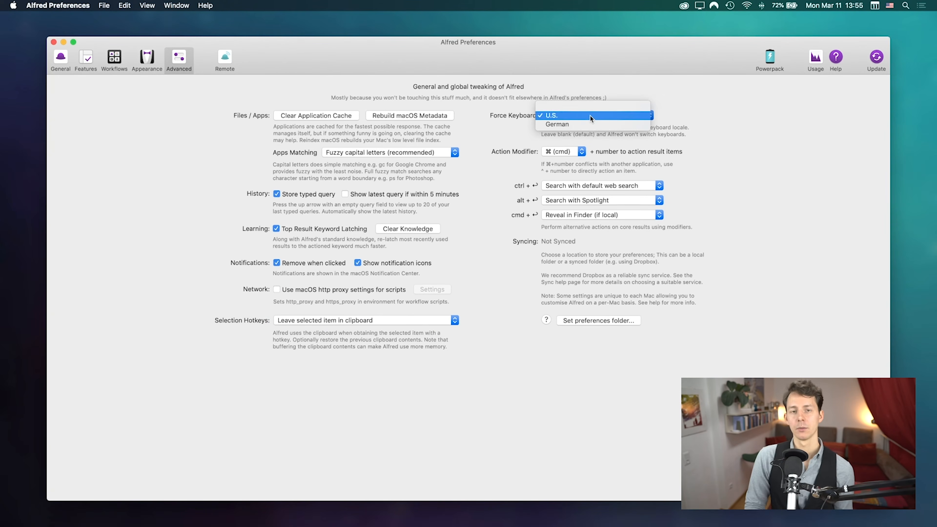
{"action": "left_click", "coordinate": [589, 115]}
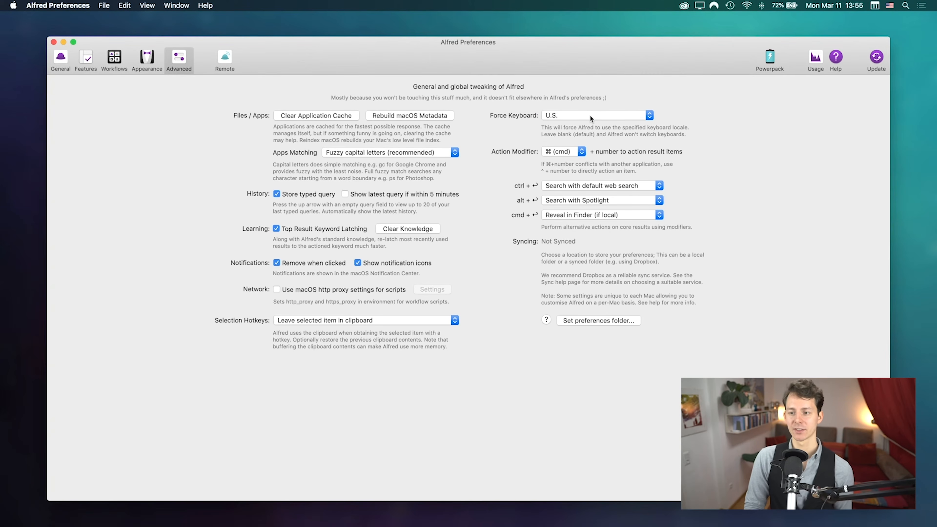
{"action": "left_click", "coordinate": [591, 115]}
{"action": "left_click", "coordinate": [588, 106]}
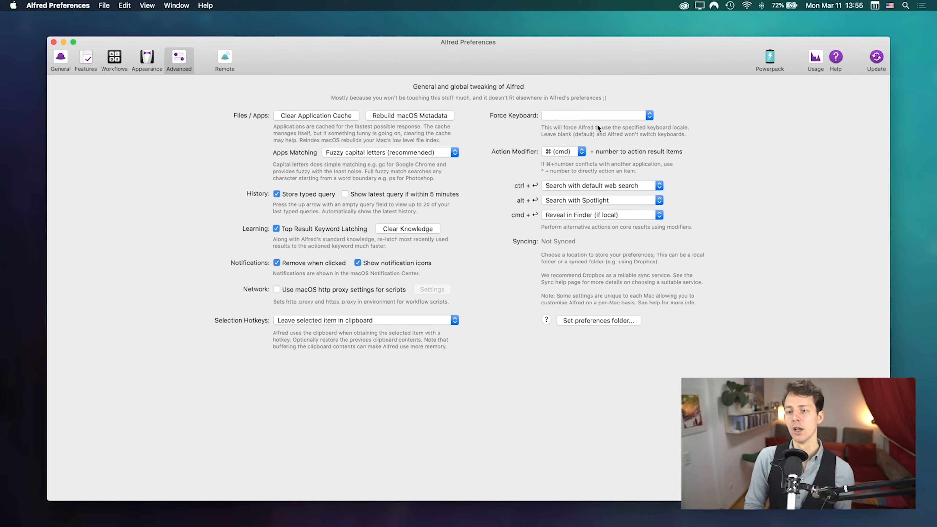
{"action": "left_click", "coordinate": [585, 115]}
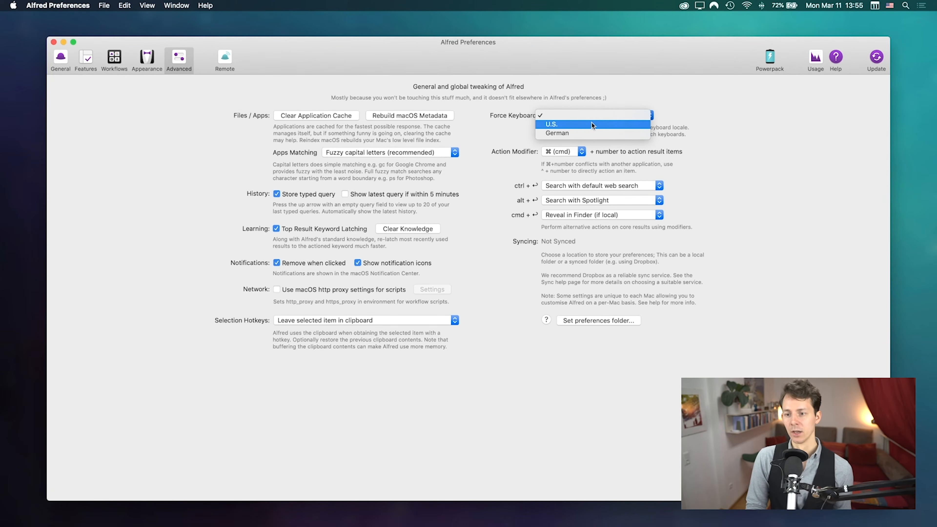
{"action": "left_click", "coordinate": [512, 115]}
{"action": "left_click", "coordinate": [577, 117]}
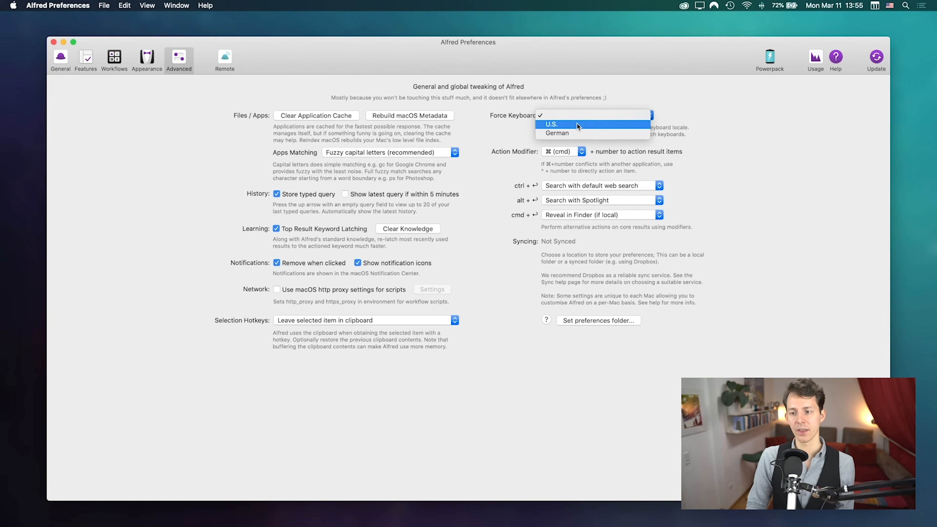
{"action": "left_click", "coordinate": [577, 124]}
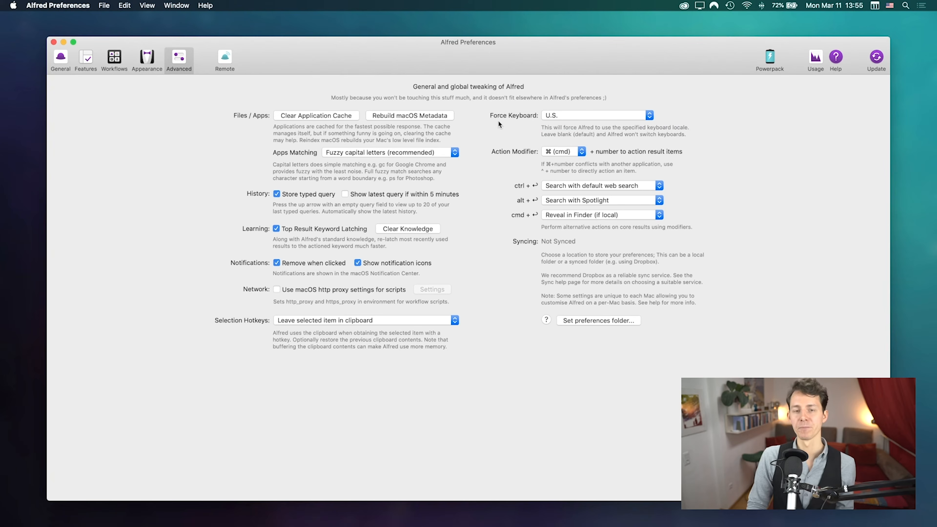
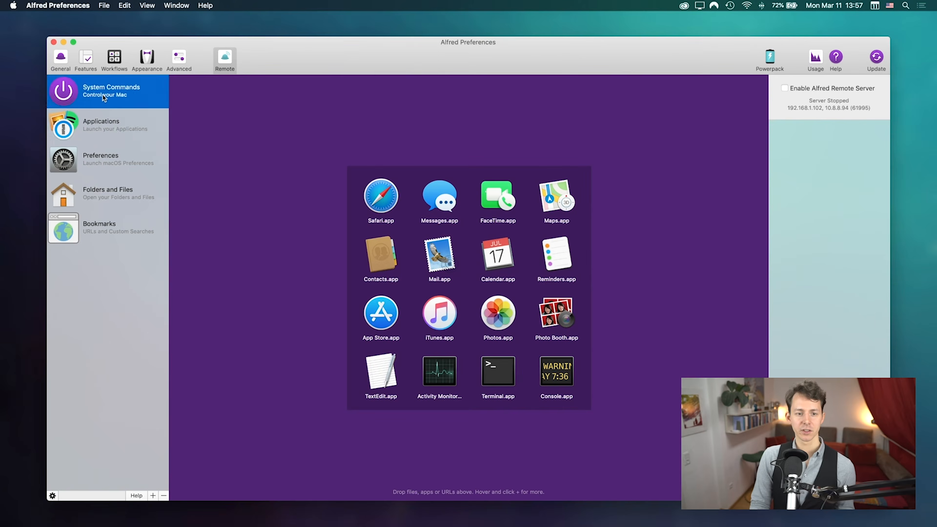
Step: Browse the Remote's Applications, Preferences, Folders and Files and Bookmarks pages
{"action": "left_click", "coordinate": [109, 123]}
{"action": "left_click", "coordinate": [109, 148]}
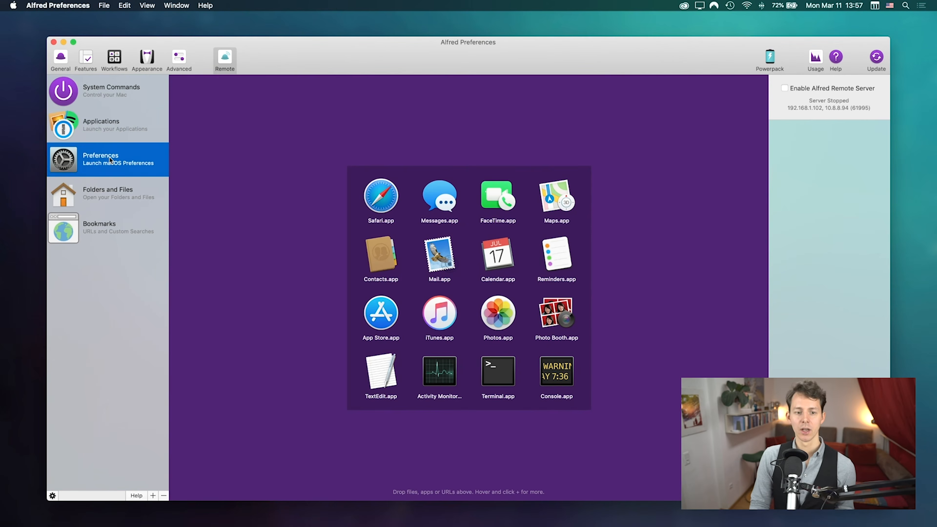
{"action": "left_click", "coordinate": [109, 195]}
{"action": "left_click", "coordinate": [108, 229]}
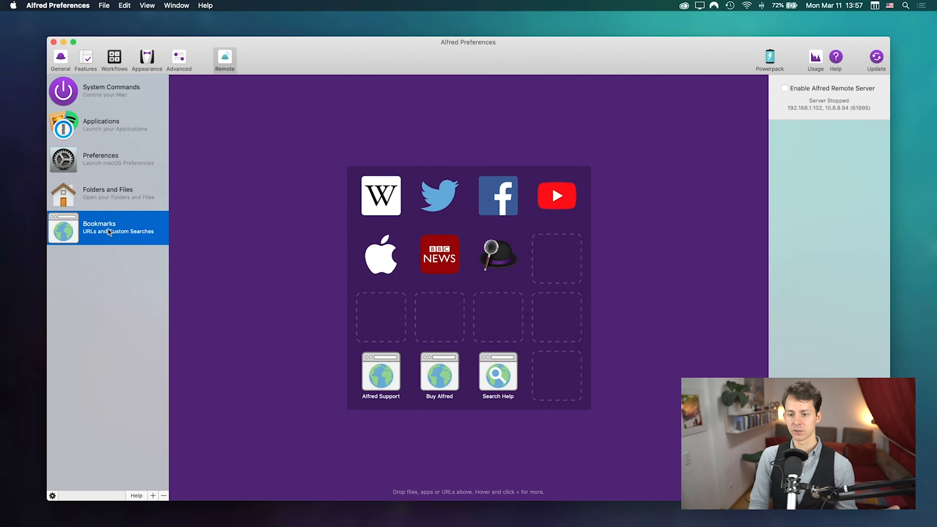
{"action": "left_click", "coordinate": [88, 200]}
{"action": "left_click", "coordinate": [116, 159]}
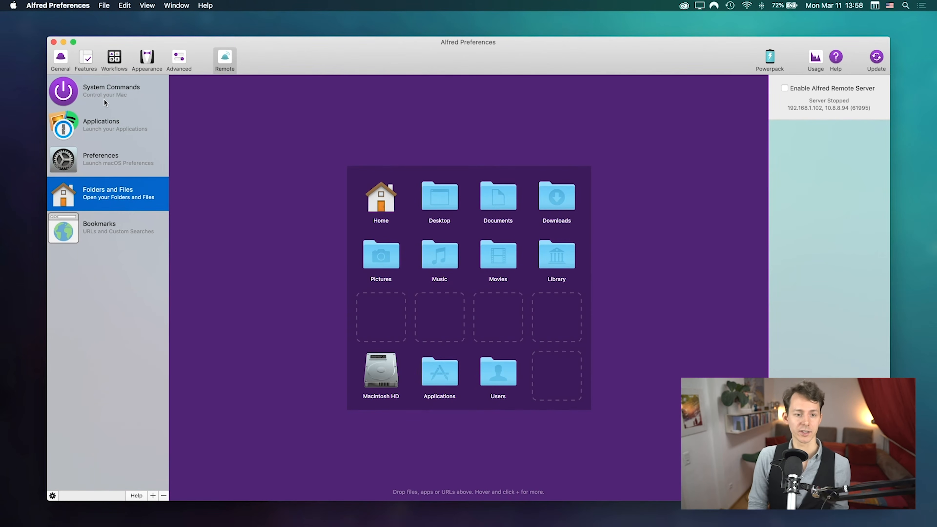
Step: Revisit System Commands through Bookmarks, then view the add-page options without adding one
{"action": "left_click", "coordinate": [104, 100]}
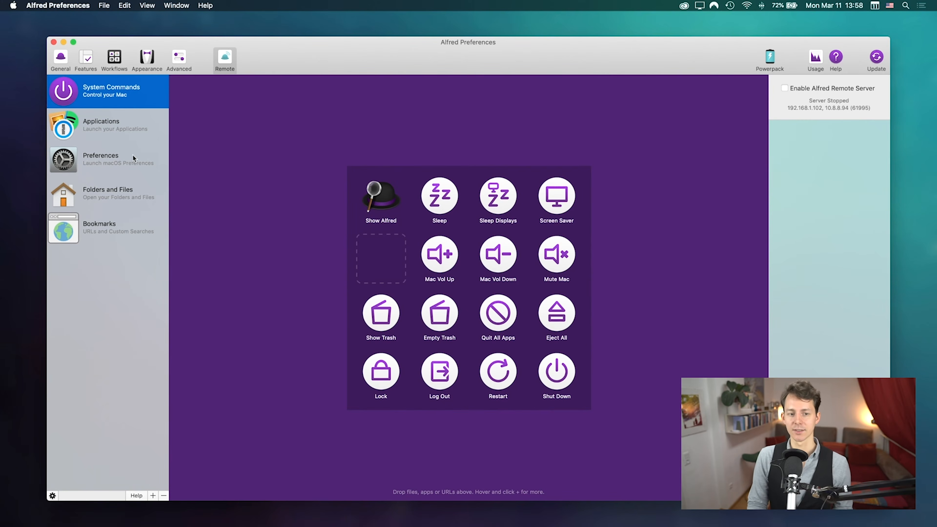
{"action": "left_click", "coordinate": [118, 132]}
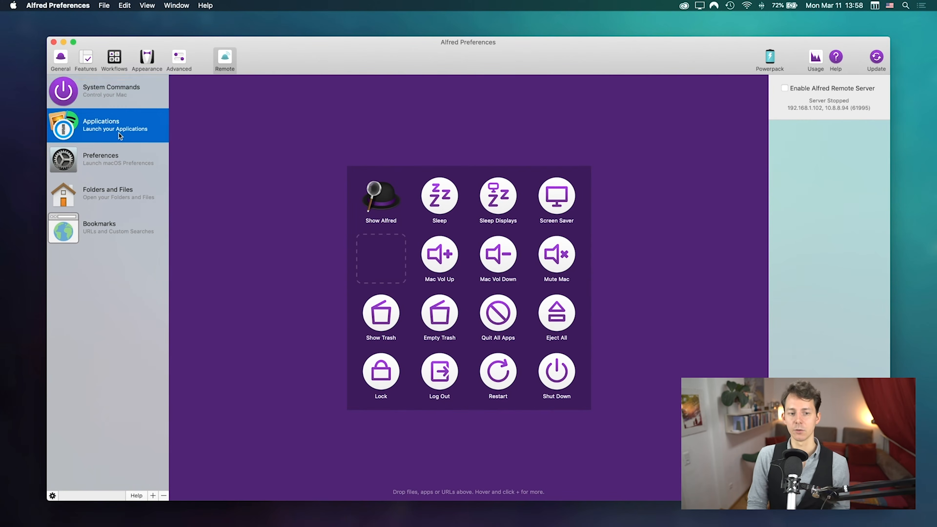
{"action": "left_click", "coordinate": [121, 157]}
{"action": "left_click", "coordinate": [126, 191]}
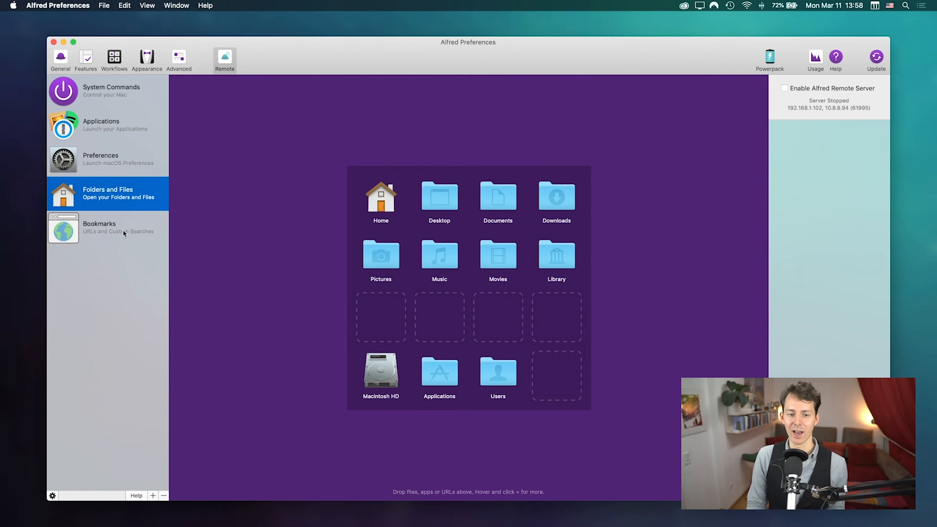
{"action": "left_click", "coordinate": [123, 237]}
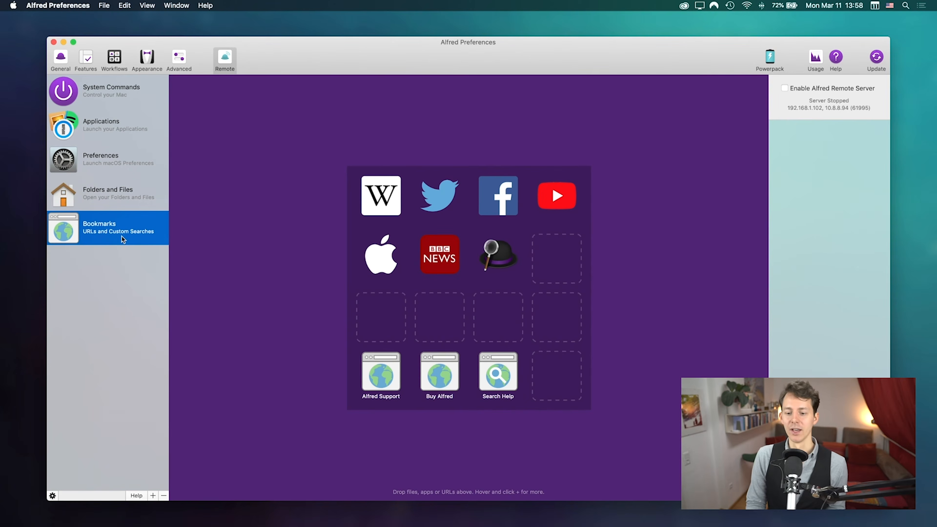
{"action": "left_click", "coordinate": [152, 496]}
{"action": "mouse_move", "coordinate": [123, 481]}
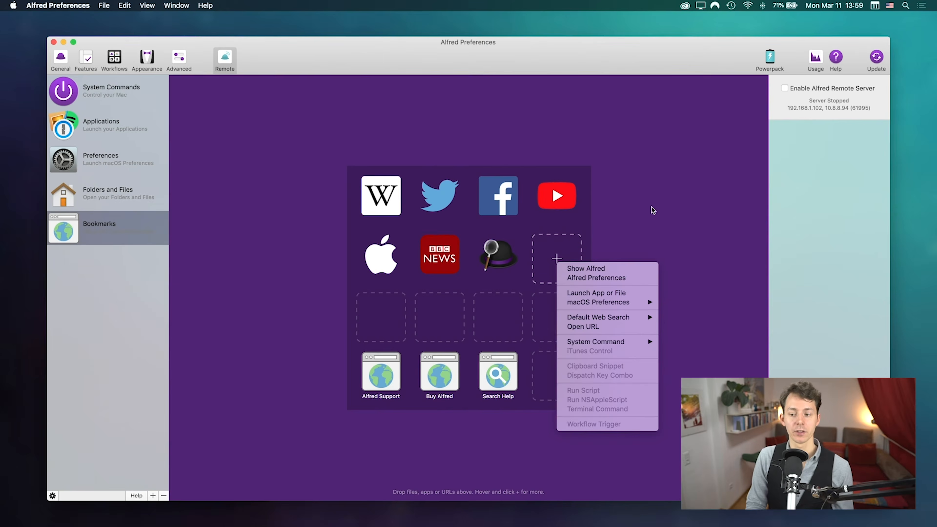
{"action": "left_click", "coordinate": [652, 207]}
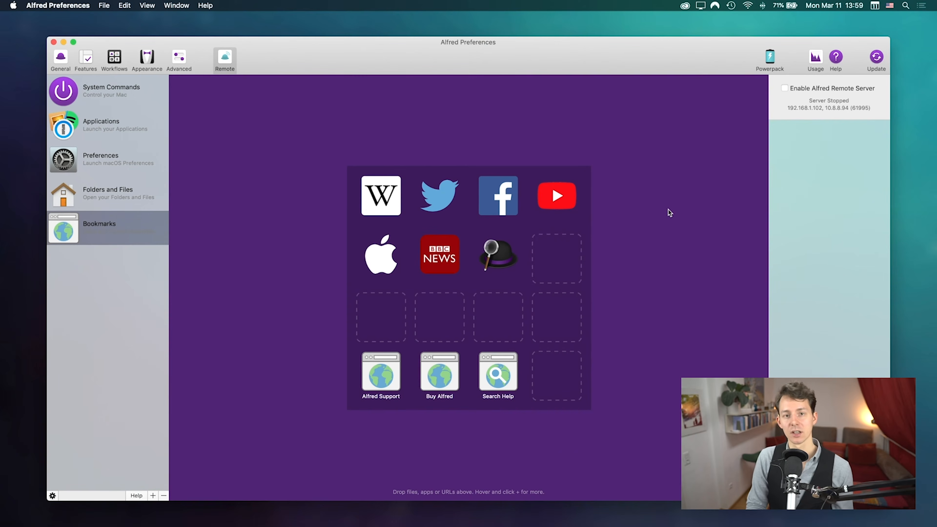
Step: View the actions an empty Remote grid slot can hold, then dismiss them unchosen
{"action": "left_click", "coordinate": [557, 257]}
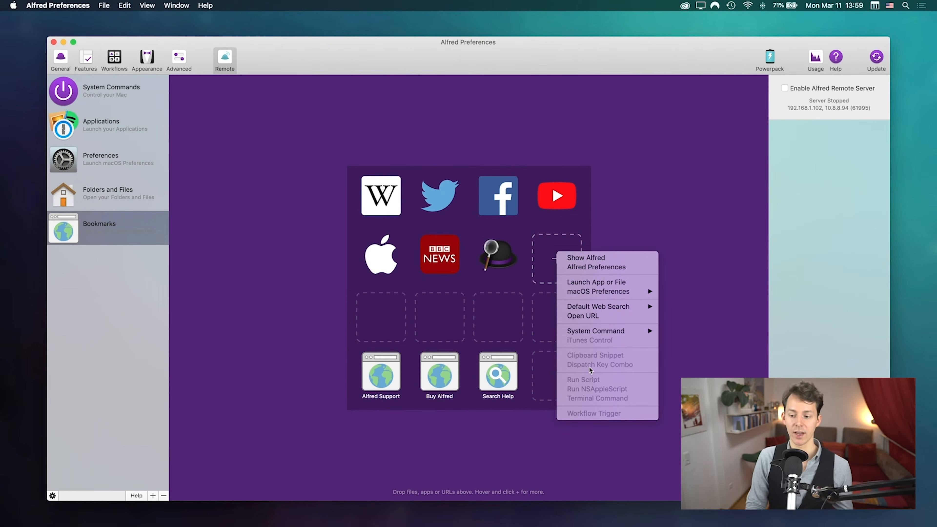
{"action": "left_click", "coordinate": [662, 209]}
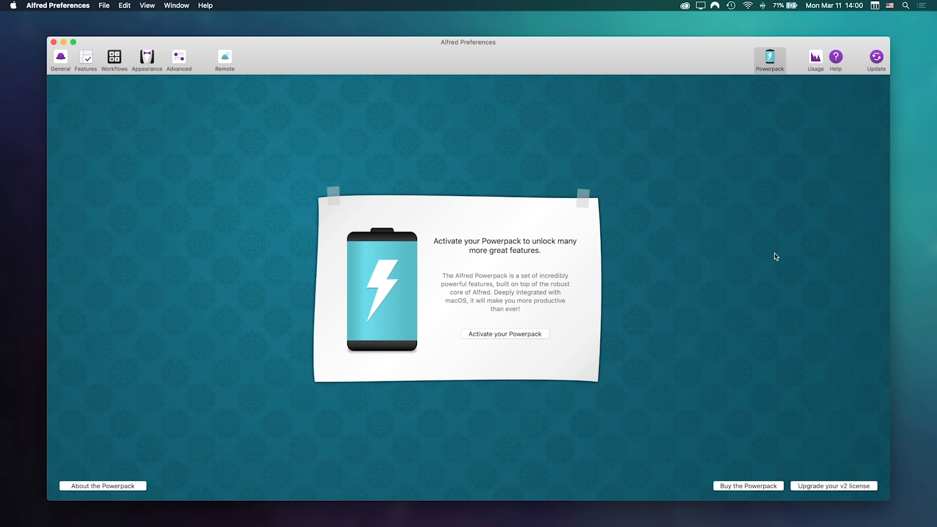
Step: Start Powerpack activation, cancel the licence sheet, and show the Usage statistics chart
{"action": "left_click", "coordinate": [508, 334]}
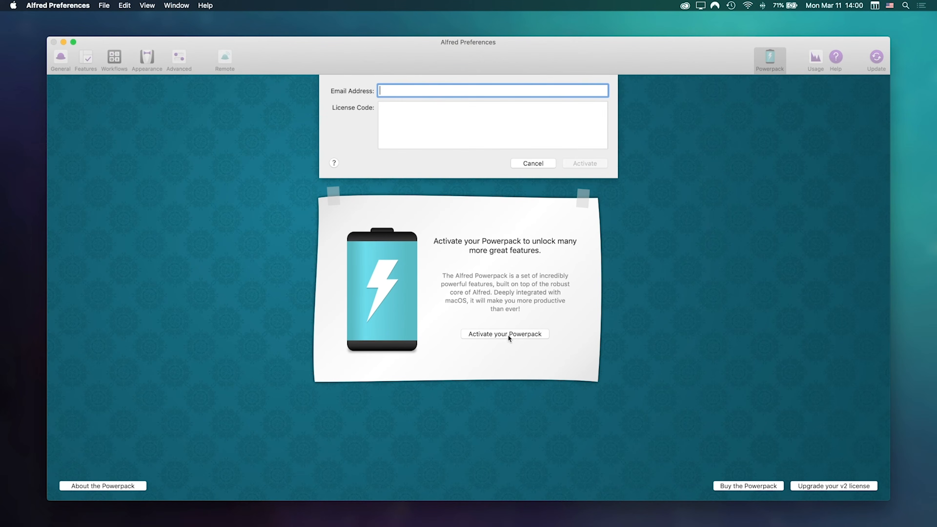
{"action": "left_click", "coordinate": [543, 163]}
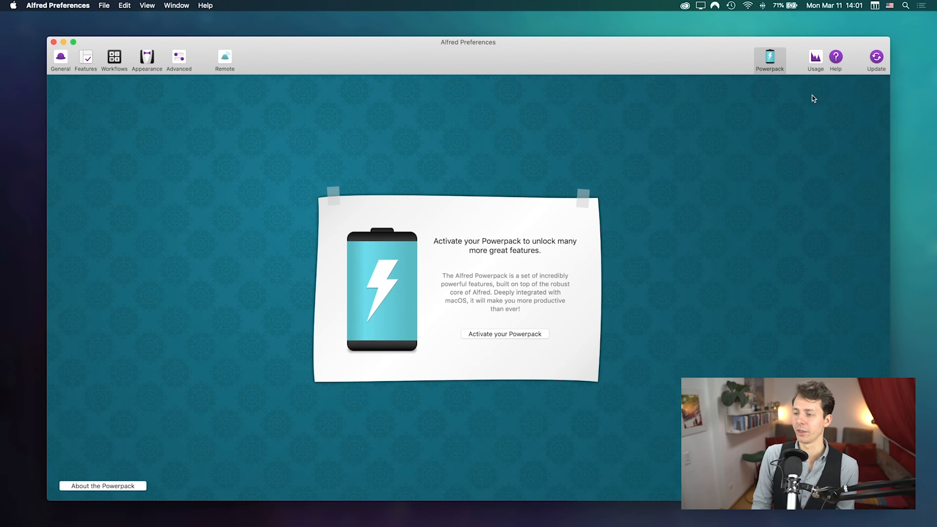
{"action": "left_click", "coordinate": [815, 68]}
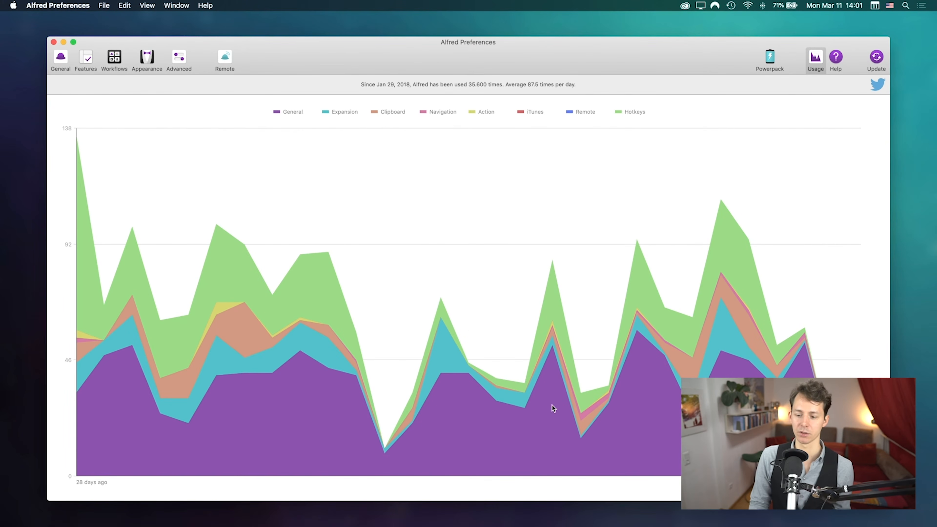
Step: View the usage sharing options, select the 87.5-per-day summary sentence, then show the Help pane
{"action": "left_click", "coordinate": [880, 89]}
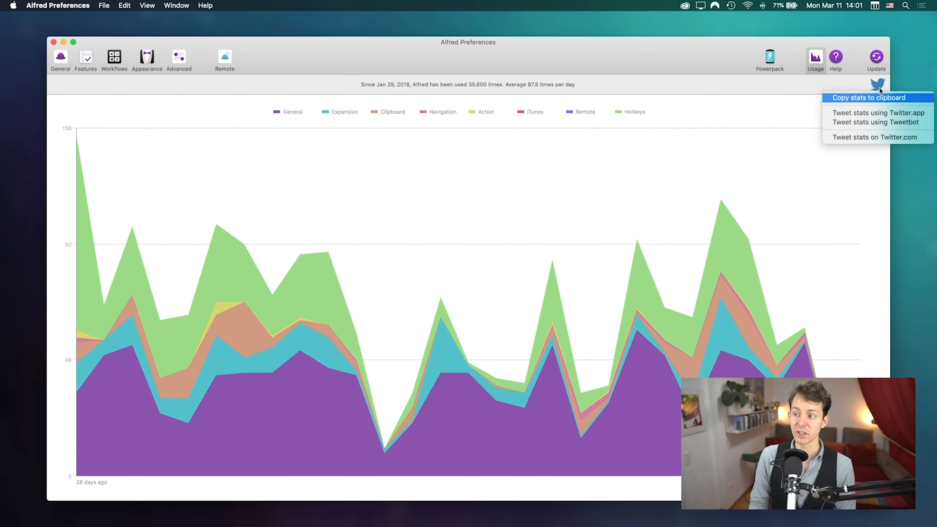
{"action": "left_click", "coordinate": [737, 121]}
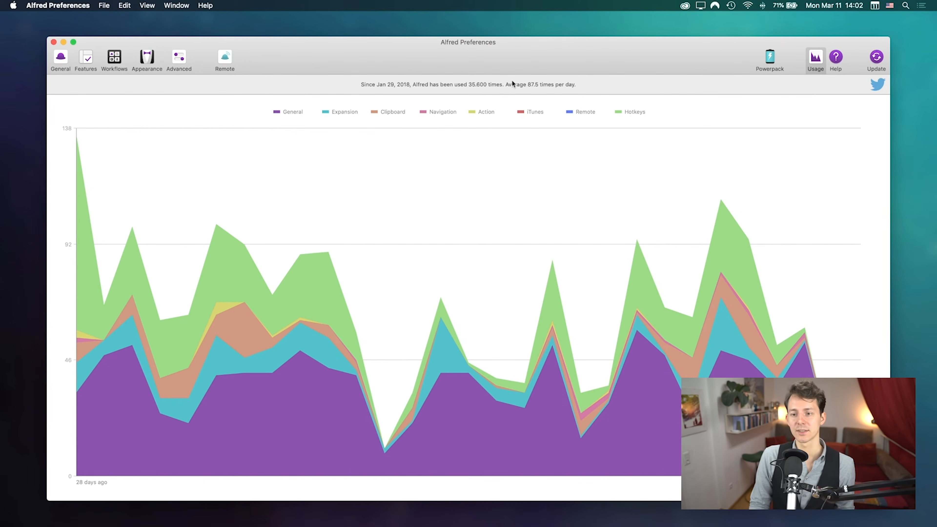
{"action": "left_click_drag", "start_coordinate": [526, 84], "coordinate": [578, 85]}
{"action": "left_click", "coordinate": [583, 85]}
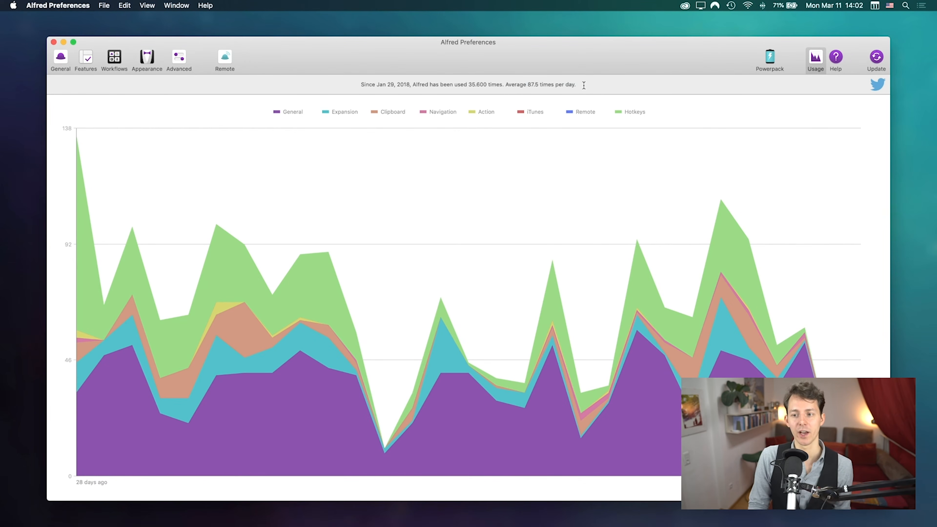
{"action": "left_click_drag", "start_coordinate": [508, 84], "coordinate": [635, 84]}
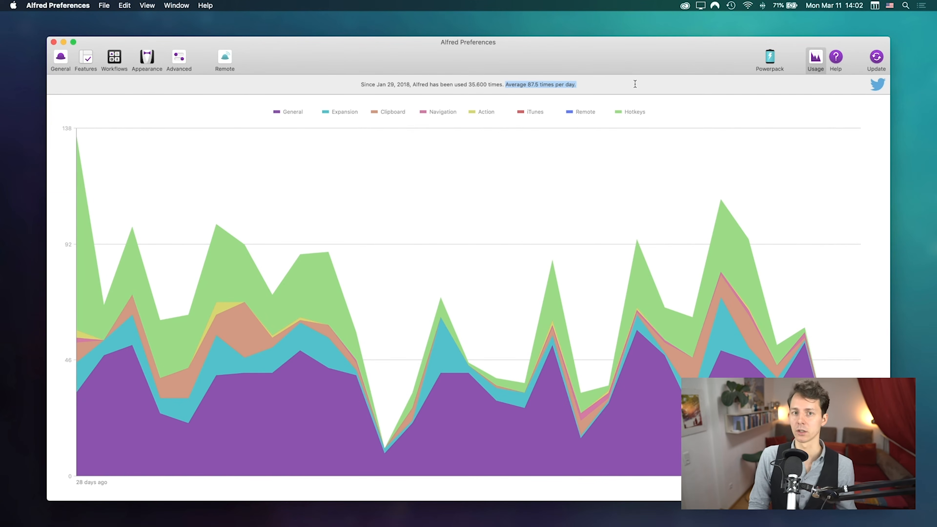
{"action": "left_click", "coordinate": [836, 58]}
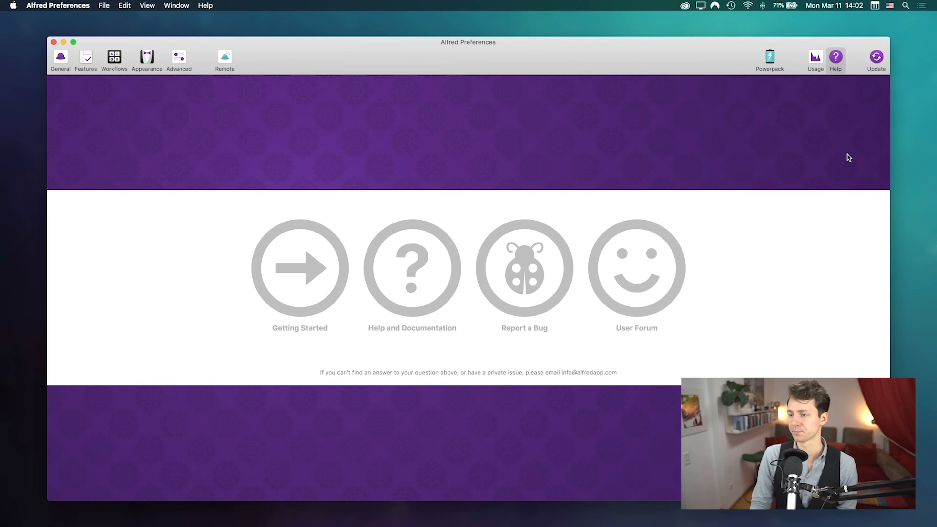
{"action": "left_click", "coordinate": [880, 62]}
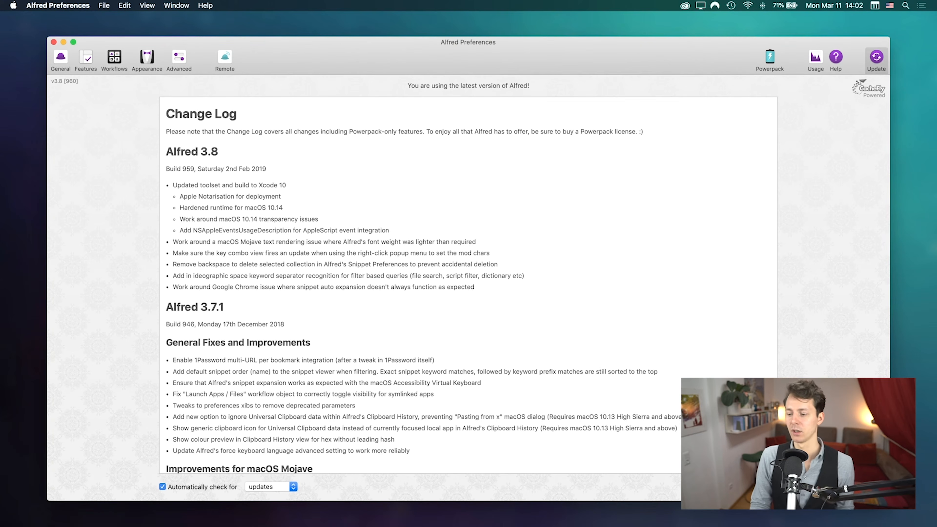
{"action": "scroll", "coordinate": [462, 350], "scroll_direction": "down", "scroll_amount": 10}
{"action": "scroll", "coordinate": [462, 351], "scroll_direction": "up", "scroll_amount": 10}
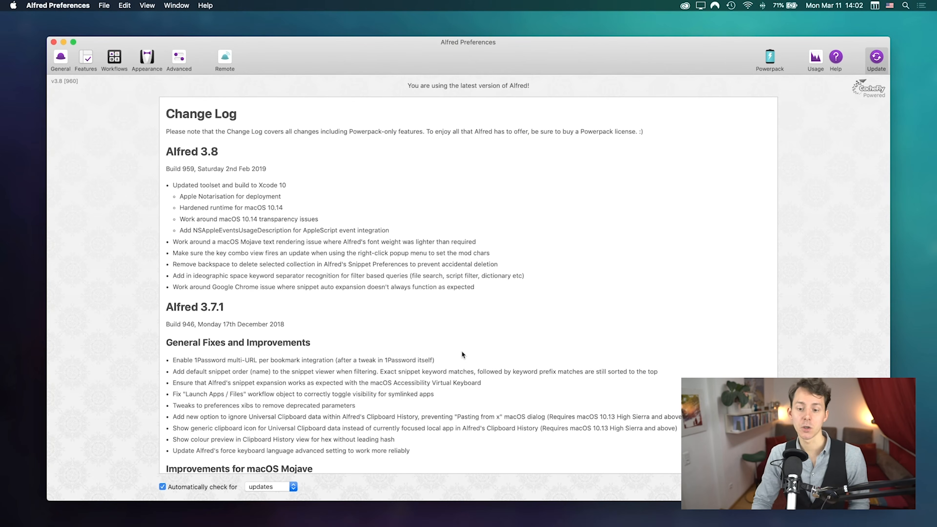
{"action": "scroll", "coordinate": [458, 337], "scroll_direction": "up", "scroll_amount": 10}
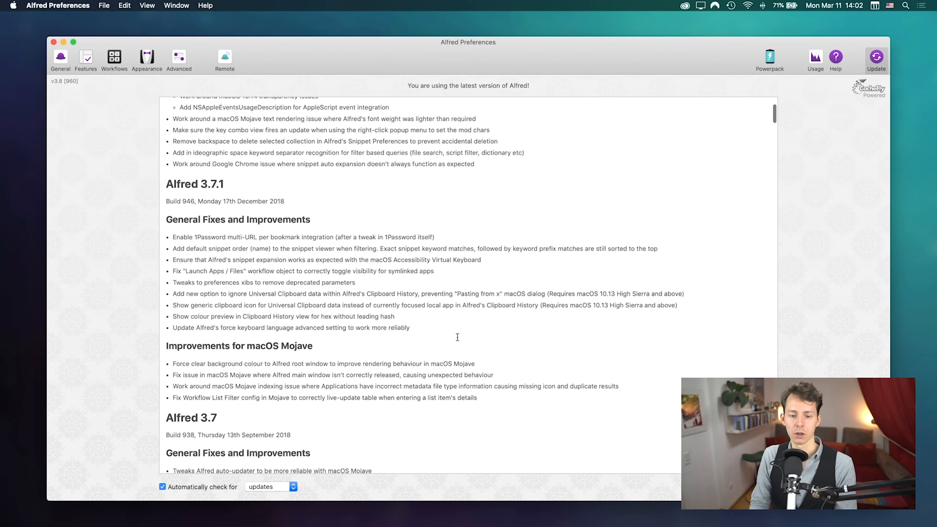
{"action": "left_click_drag", "start_coordinate": [310, 287], "coordinate": [231, 145]}
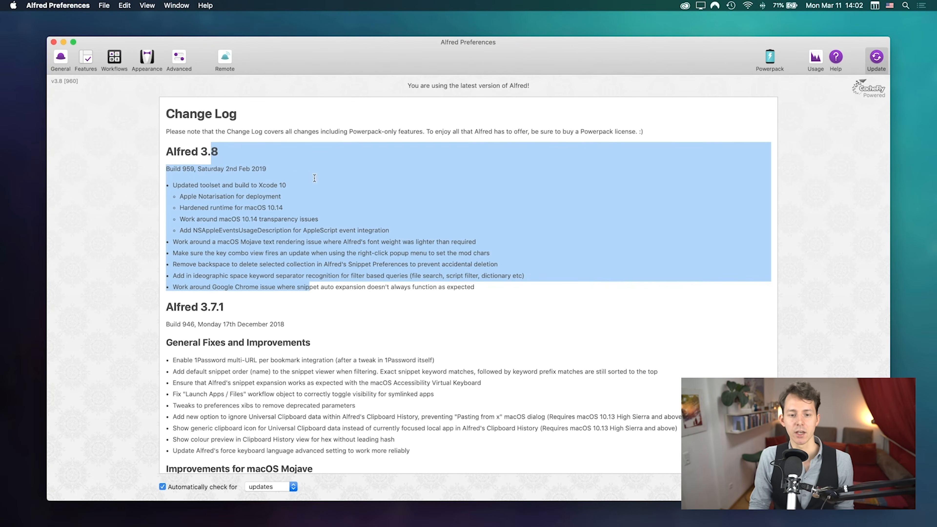
{"action": "left_click", "coordinate": [315, 179]}
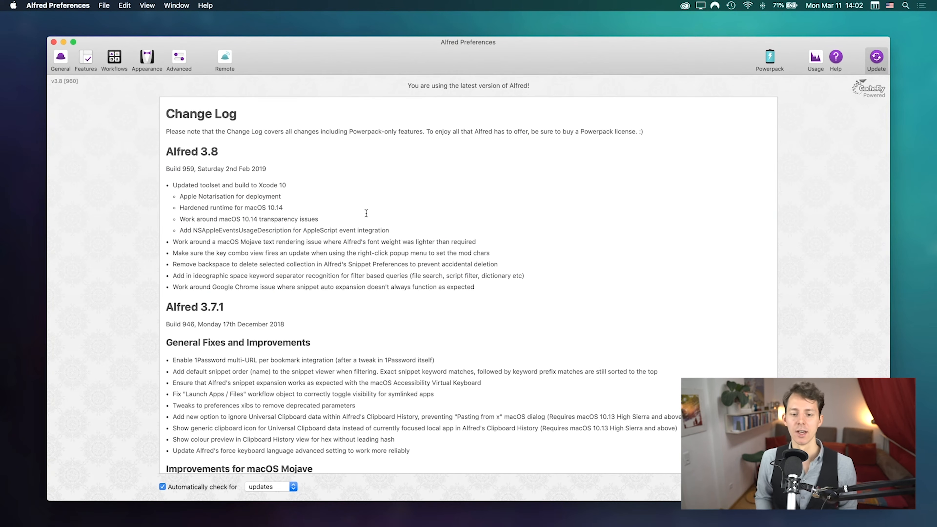
{"action": "left_click_drag", "start_coordinate": [492, 299], "coordinate": [269, 265]}
{"action": "left_click", "coordinate": [217, 200]}
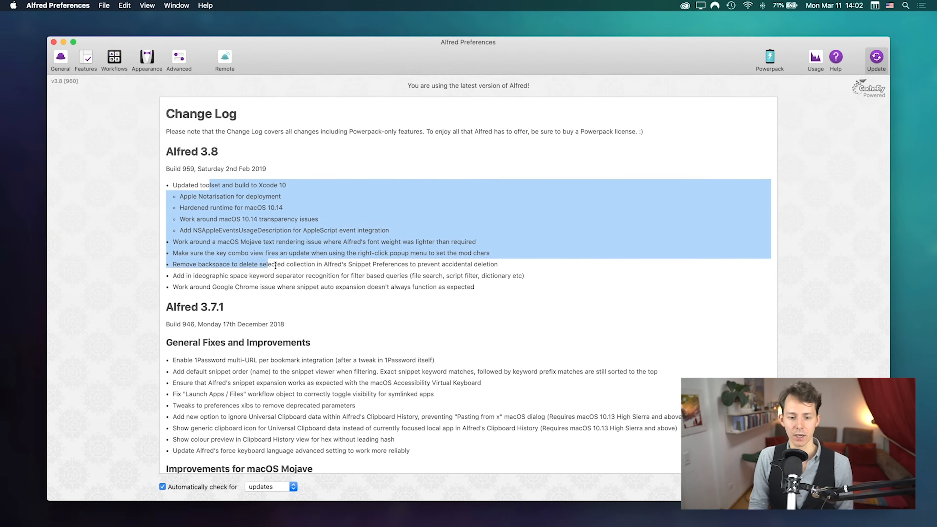
{"action": "left_click", "coordinate": [317, 306]}
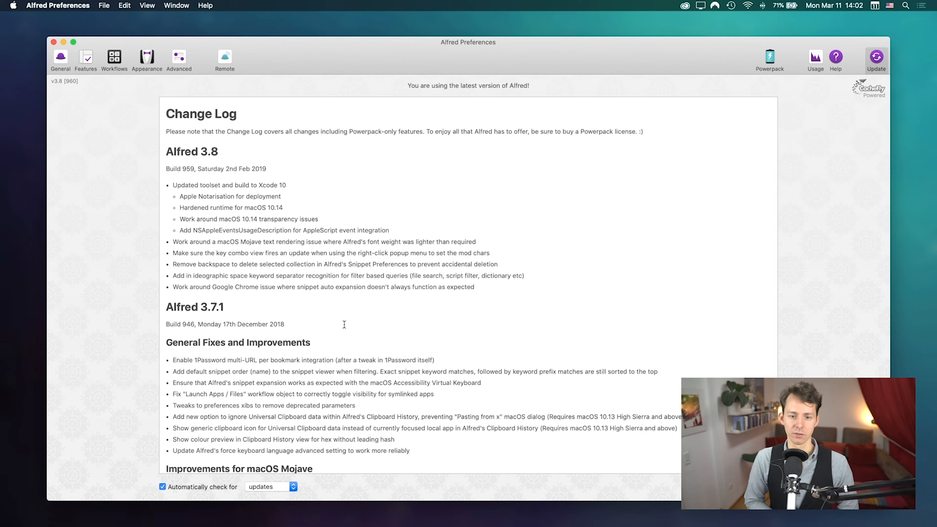
{"action": "triple_click", "coordinate": [476, 132]}
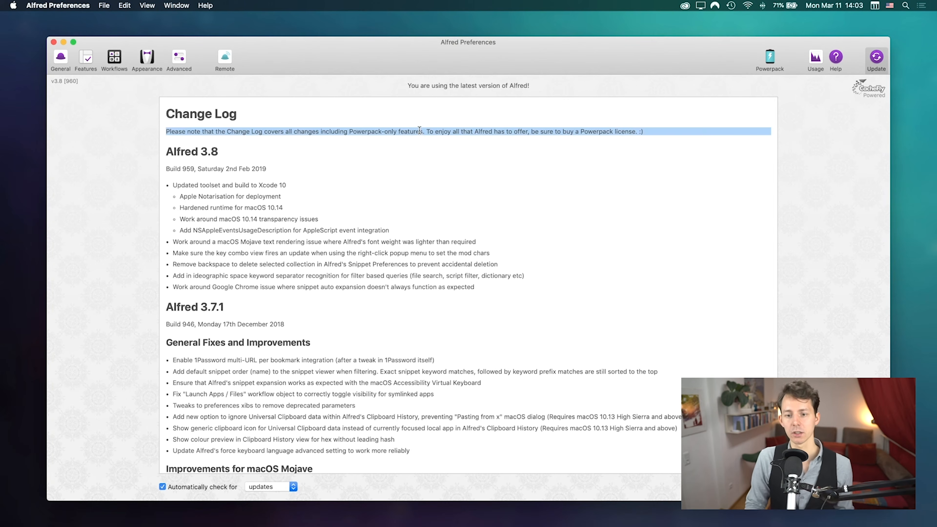
{"action": "triple_click", "coordinate": [366, 132]}
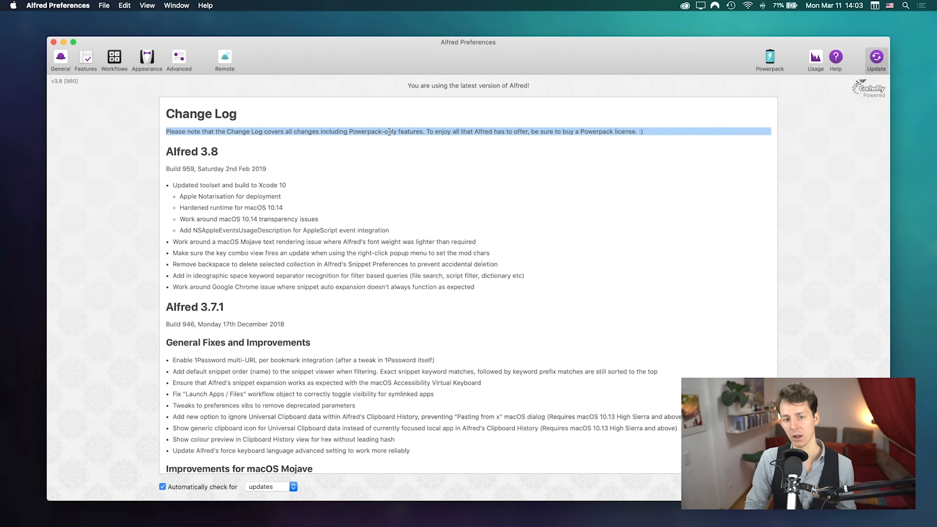
{"action": "left_click", "coordinate": [271, 174]}
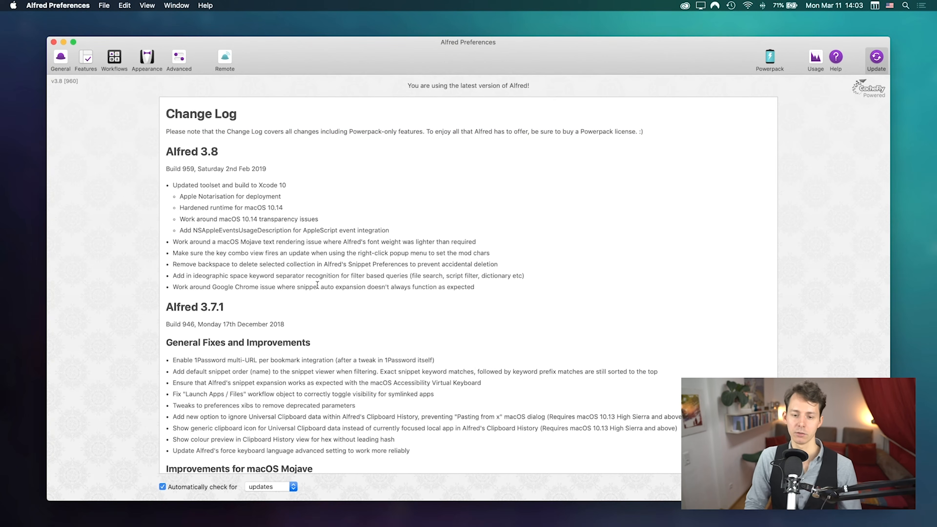
{"action": "left_click_drag", "start_coordinate": [498, 289], "coordinate": [81, 187]}
{"action": "left_click", "coordinate": [280, 171]}
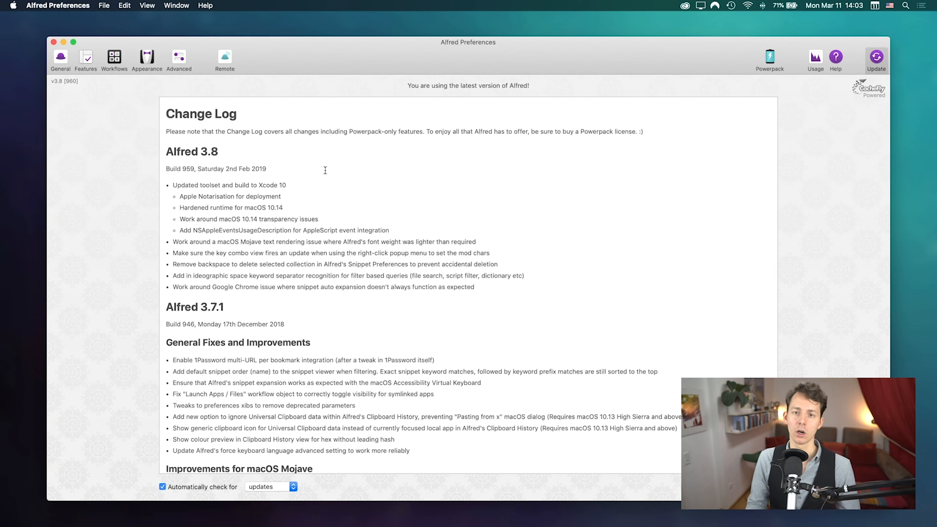
{"action": "key", "text": "alt+space"}
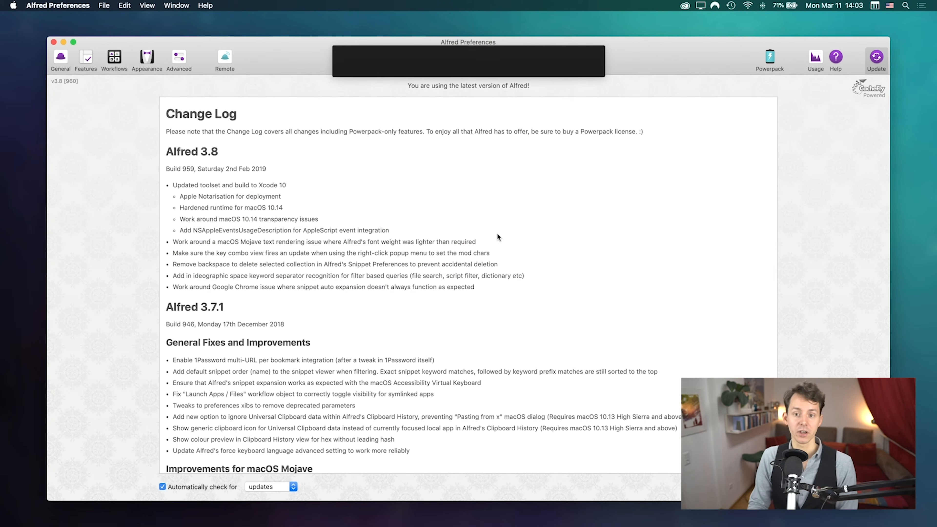
{"action": "key", "text": "Escape"}
{"action": "key", "text": "alt+space"}
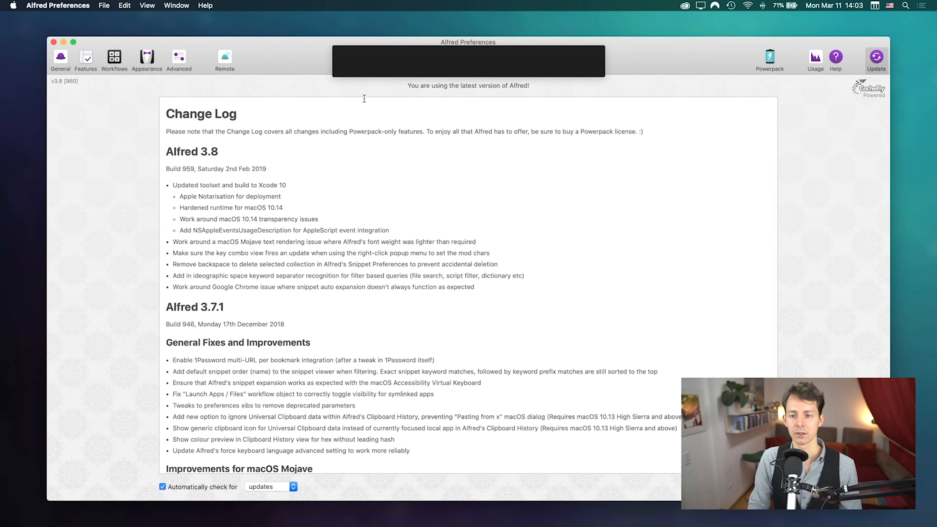
{"action": "key", "text": "Escape"}
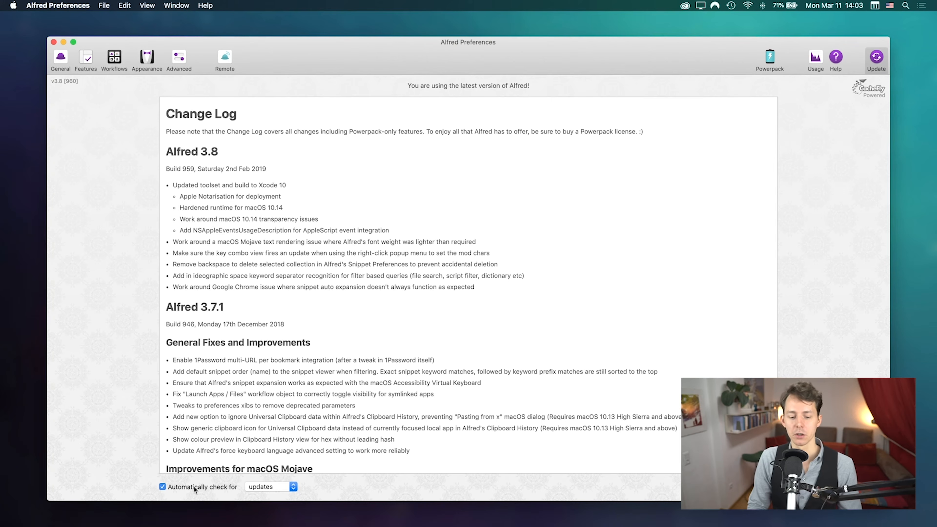
Step: Switch automatic checks to pre-releases, review the Alfred 3.8.1 Pre-Release notes, then revert to updates
{"action": "left_click", "coordinate": [282, 490]}
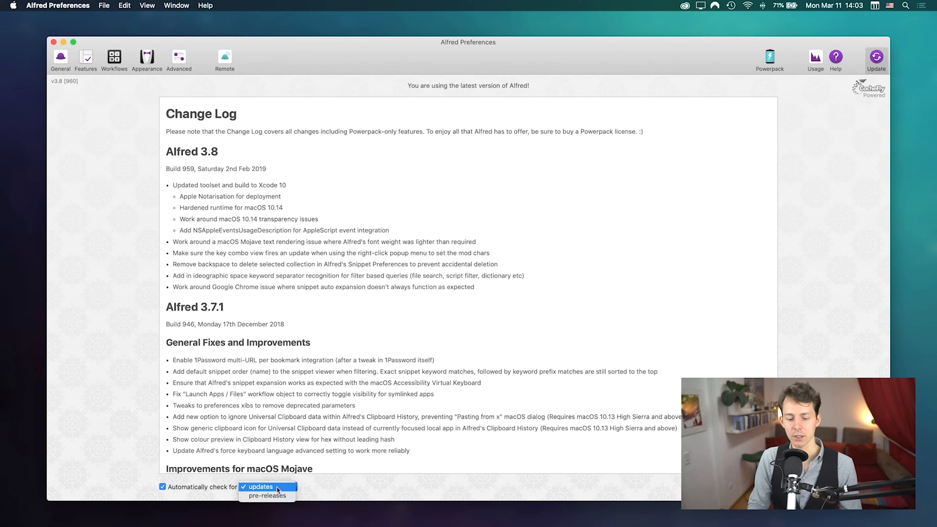
{"action": "left_click", "coordinate": [262, 495]}
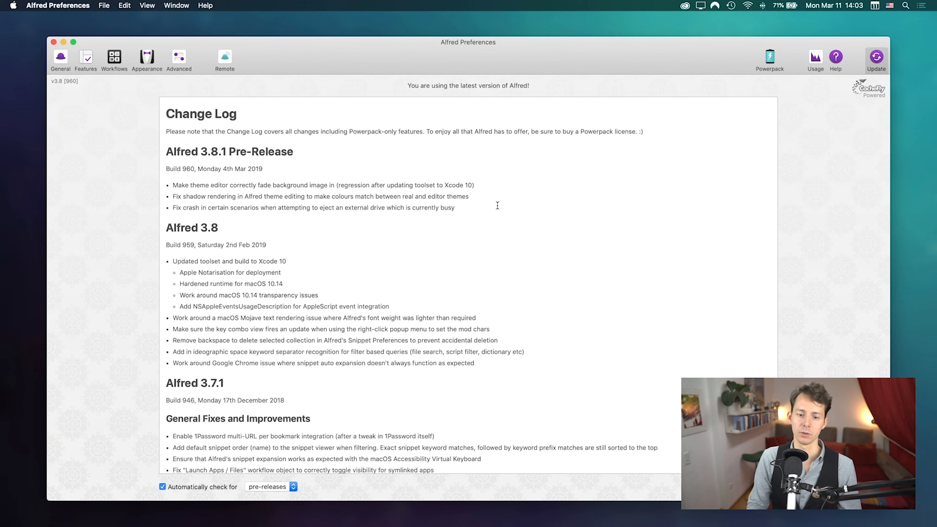
{"action": "scroll", "coordinate": [465, 184], "scroll_direction": "down", "scroll_amount": 2}
{"action": "scroll", "coordinate": [369, 151], "scroll_direction": "up", "scroll_amount": 2}
{"action": "left_click_drag", "start_coordinate": [190, 148], "coordinate": [266, 196]}
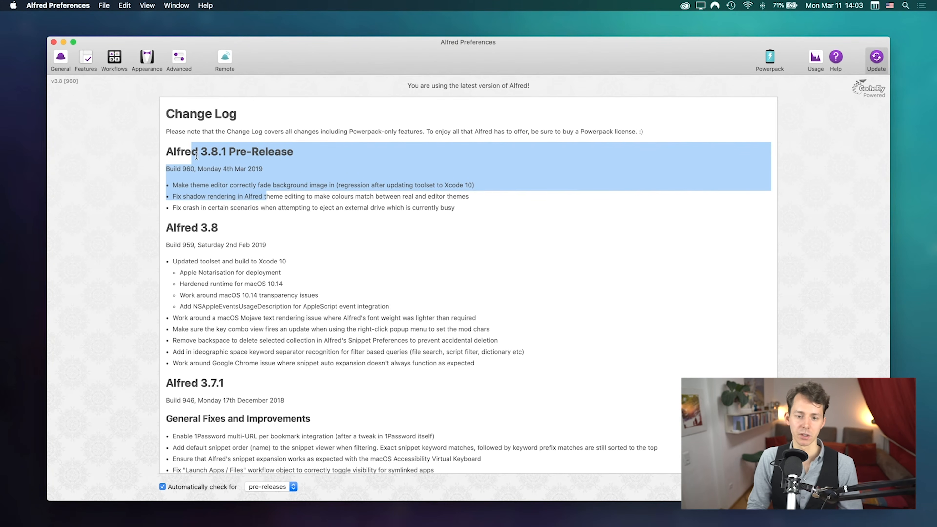
{"action": "left_click", "coordinate": [306, 385]}
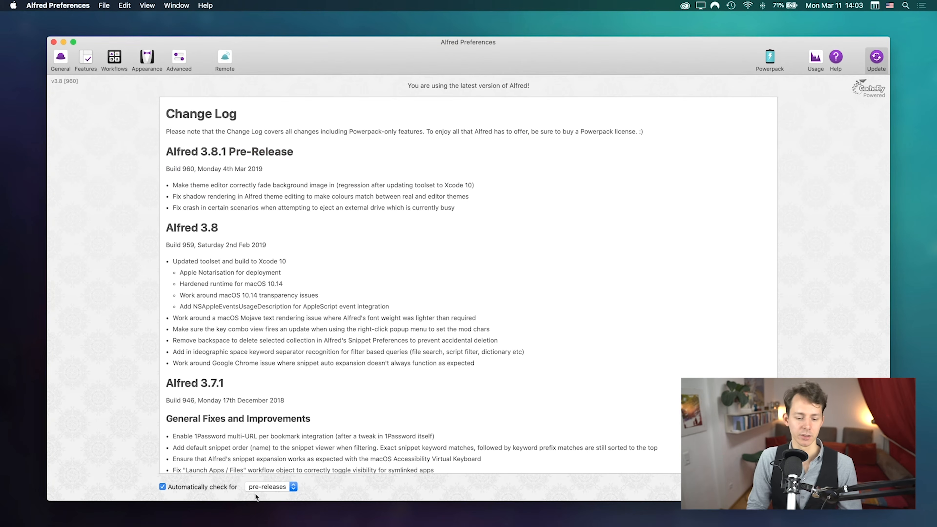
{"action": "left_click", "coordinate": [261, 491]}
{"action": "left_click", "coordinate": [264, 498]}
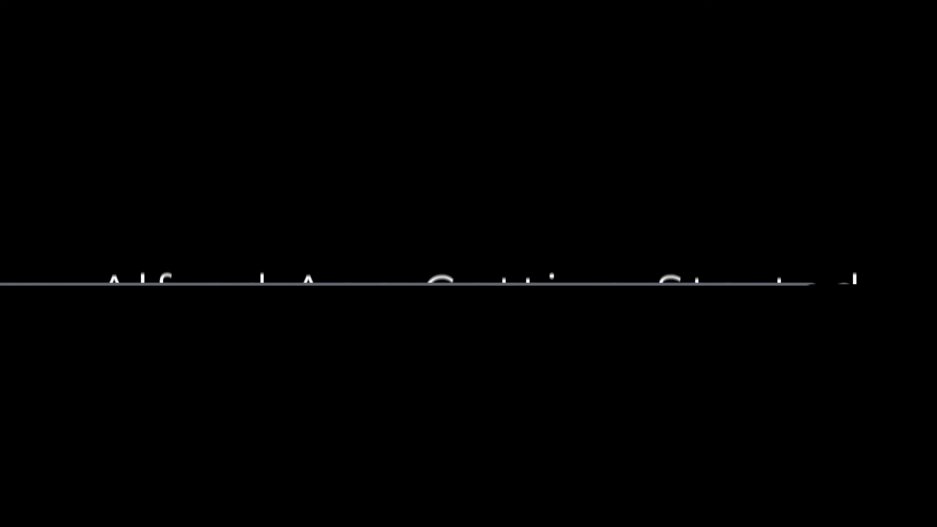
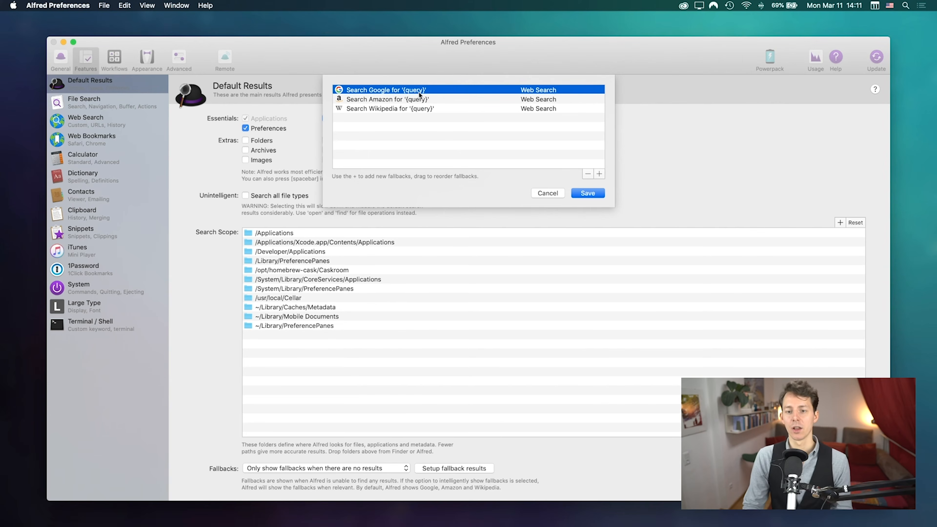
Step: Save the fallback search list with Google, Amazon and Wikipedia
{"action": "left_click", "coordinate": [588, 193]}
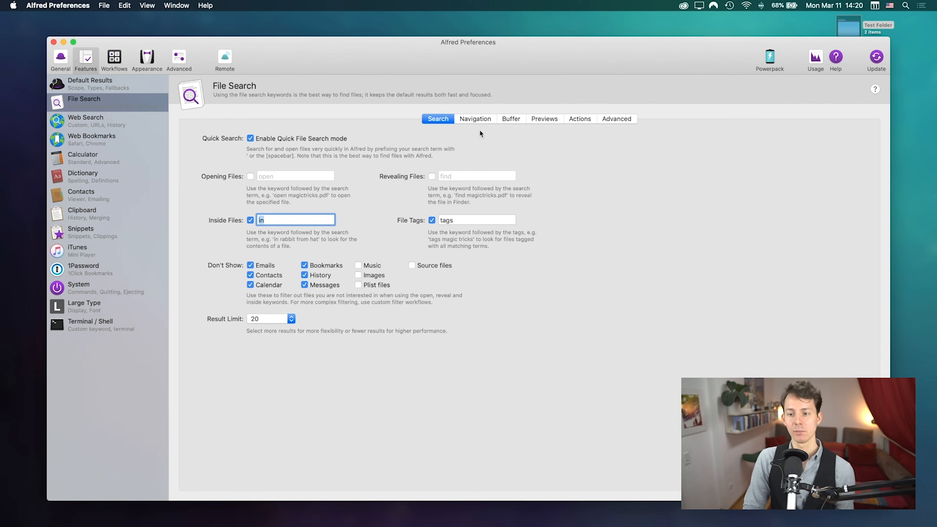
Step: Show the File Search navigation settings after glancing at the buffer settings
{"action": "left_click", "coordinate": [475, 118]}
{"action": "left_click", "coordinate": [510, 118]}
{"action": "left_click", "coordinate": [477, 119]}
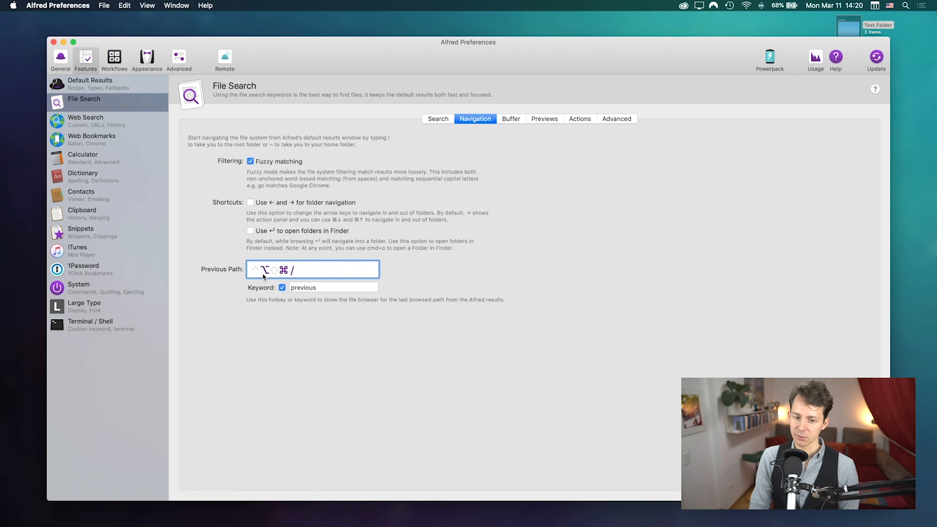
Step: Browse Test Folder in the ⌥⌘/ file browser, going up to Desktop and back
{"action": "key", "text": "alt+super+slash"}
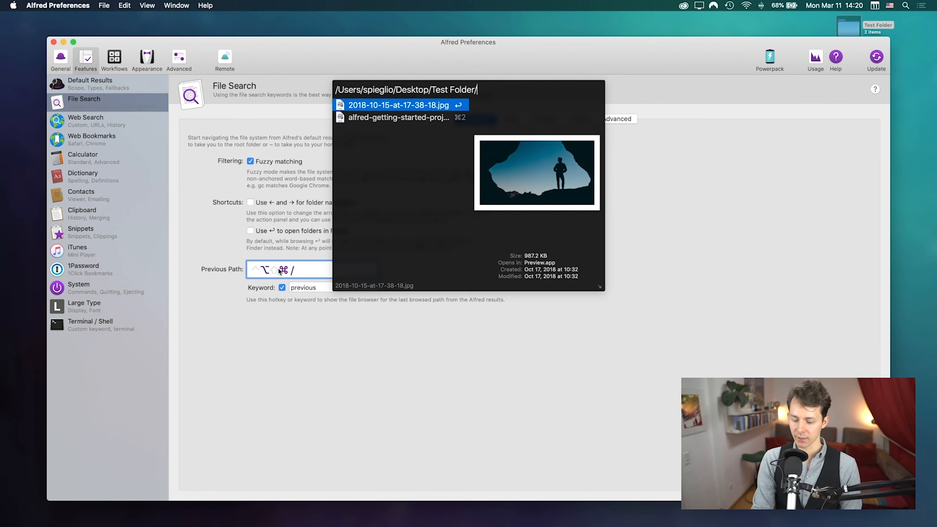
{"action": "key", "text": "BackSpace"}
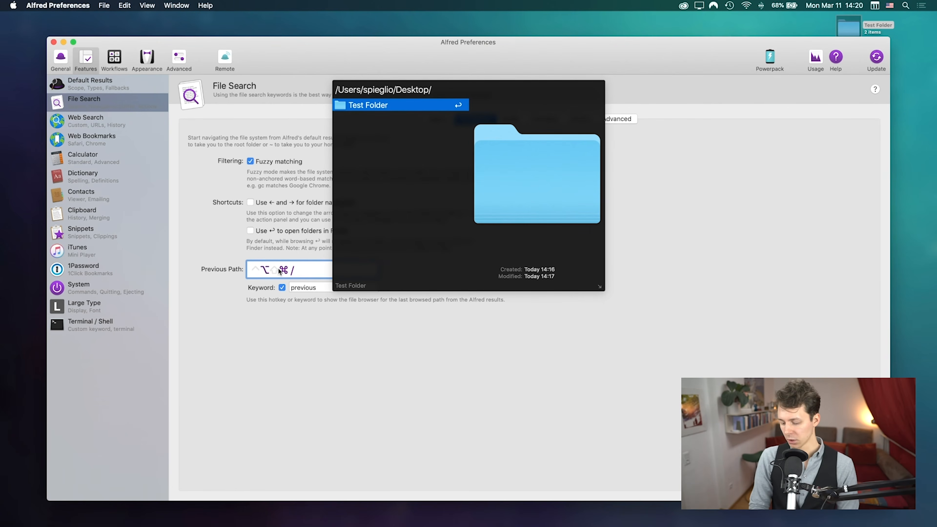
{"action": "key", "text": "Return"}
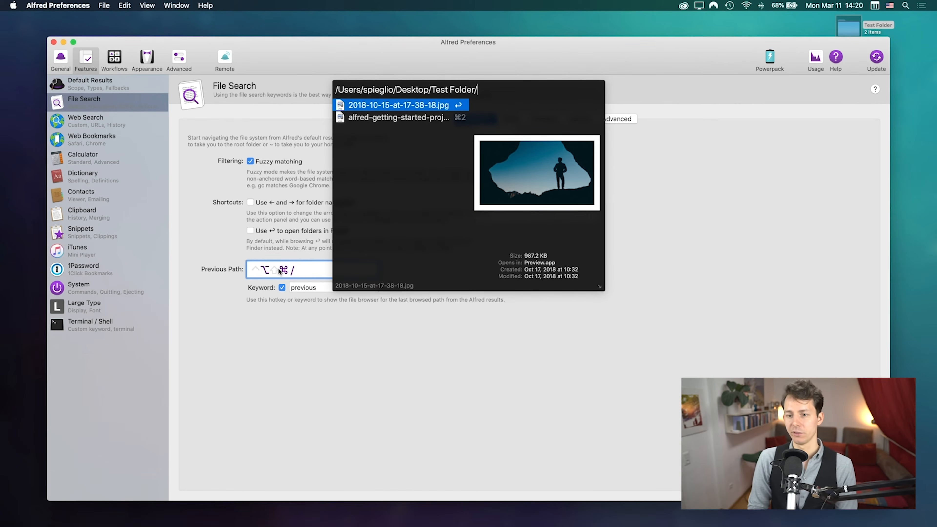
{"action": "key", "text": "Down"}
{"action": "key", "text": "Up"}
{"action": "key", "text": "Down"}
{"action": "key", "text": "Up"}
{"action": "key", "text": "Down"}
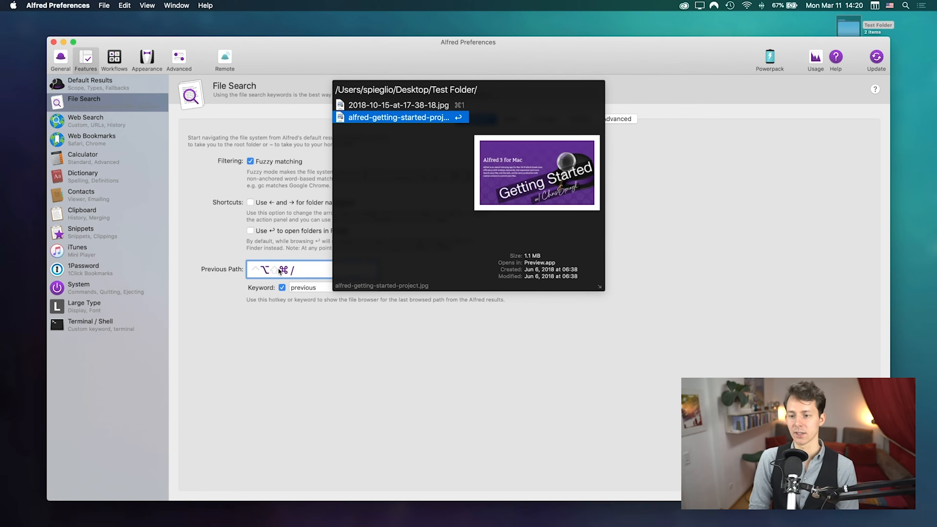
Step: Preview the getting-started image, then open 2018-10-15-at-17-38-18.jpg in Preview and quit it
{"action": "key", "text": "shift"}
{"action": "key", "text": "shift"}
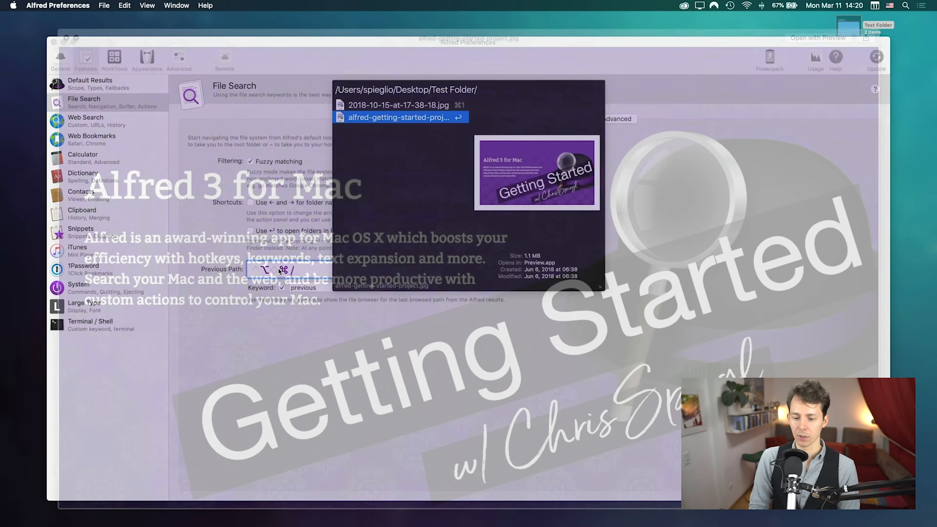
{"action": "key", "text": "Up"}
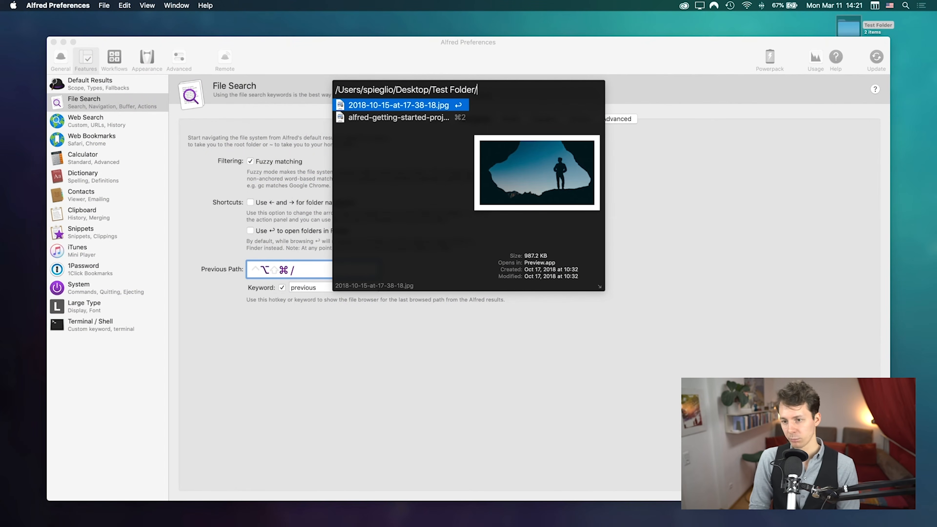
{"action": "key", "text": "Return"}
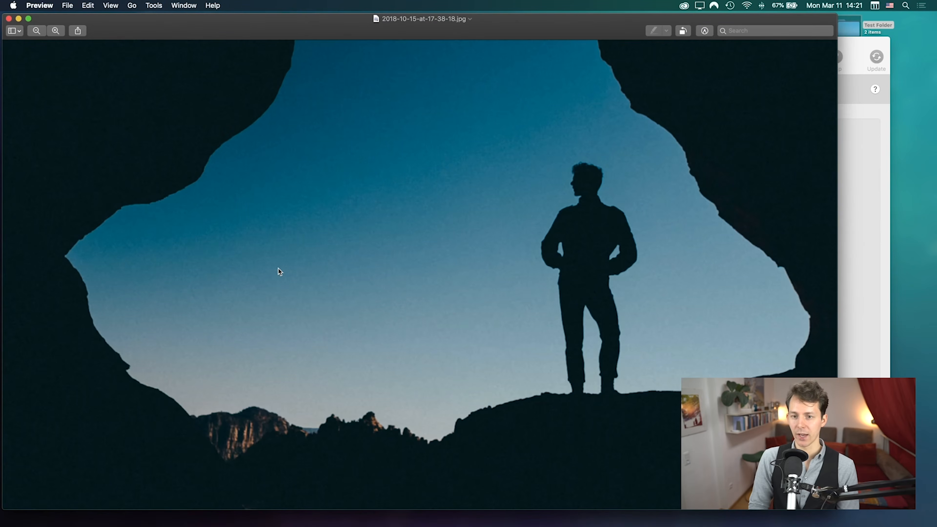
{"action": "key", "text": "super+q"}
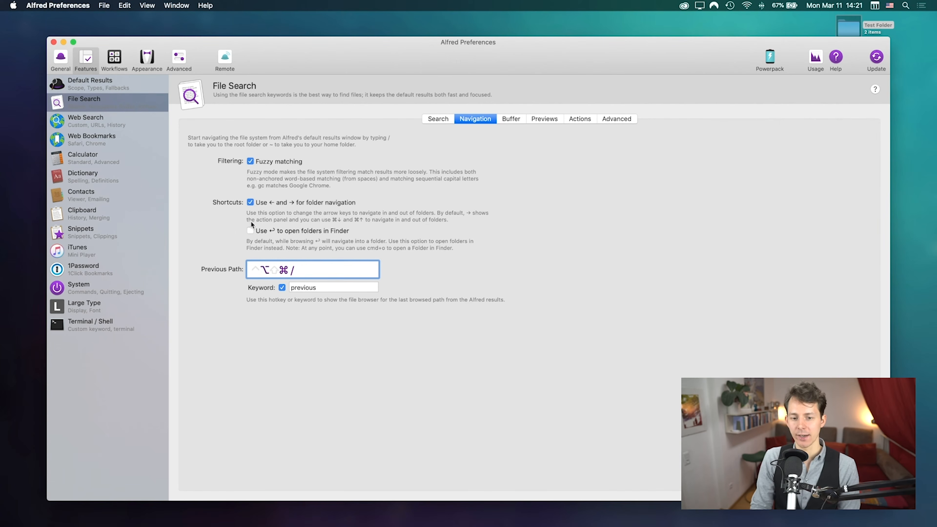
Step: Make Return open folders in Finder, test arrow-key folder navigation, and open the jpg
{"action": "left_click", "coordinate": [250, 231]}
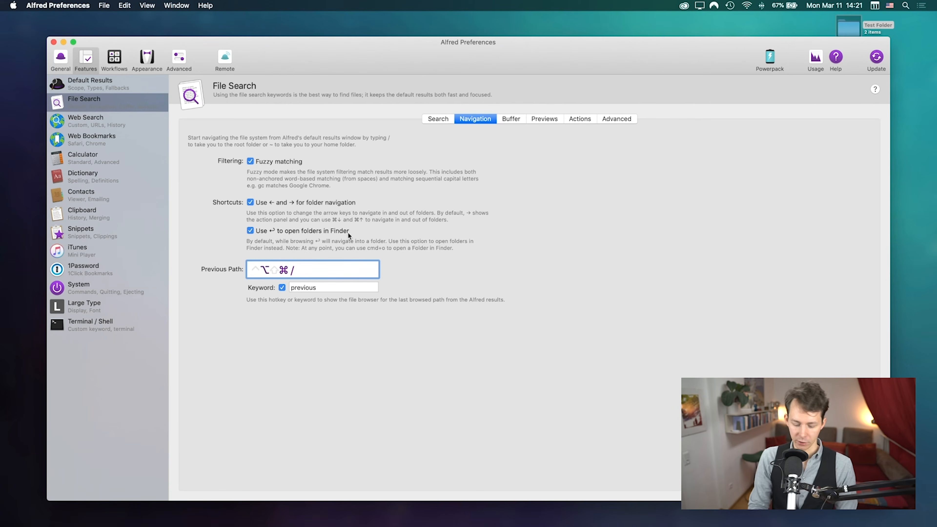
{"action": "key", "text": "ctrl+alt+shift+super+slash"}
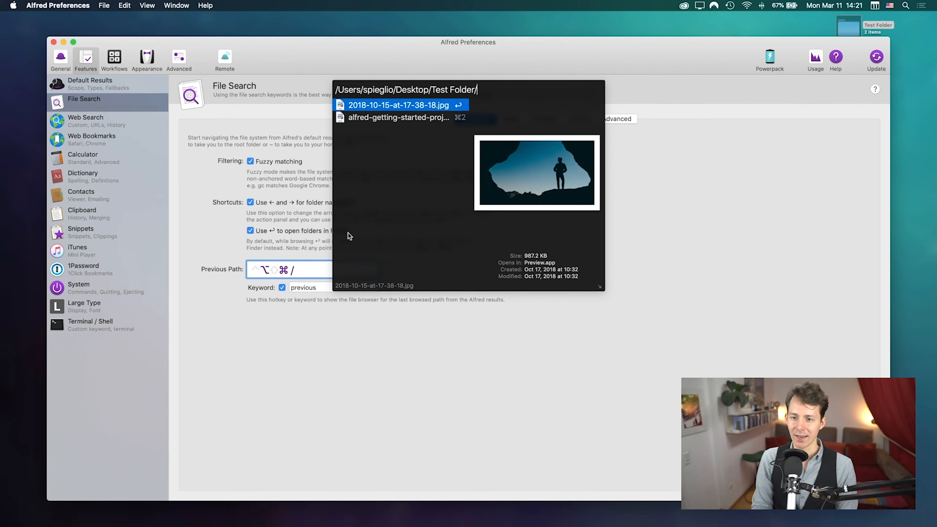
{"action": "key", "text": "Left"}
{"action": "key", "text": "Right"}
{"action": "key", "text": "Left"}
{"action": "key", "text": "Right"}
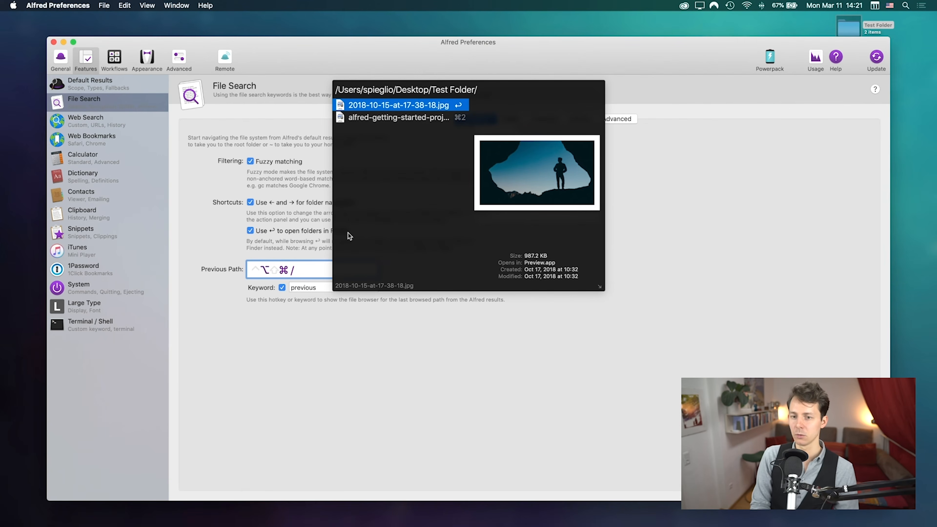
{"action": "key", "text": "Left"}
{"action": "key", "text": "Left"}
{"action": "key", "text": "Right"}
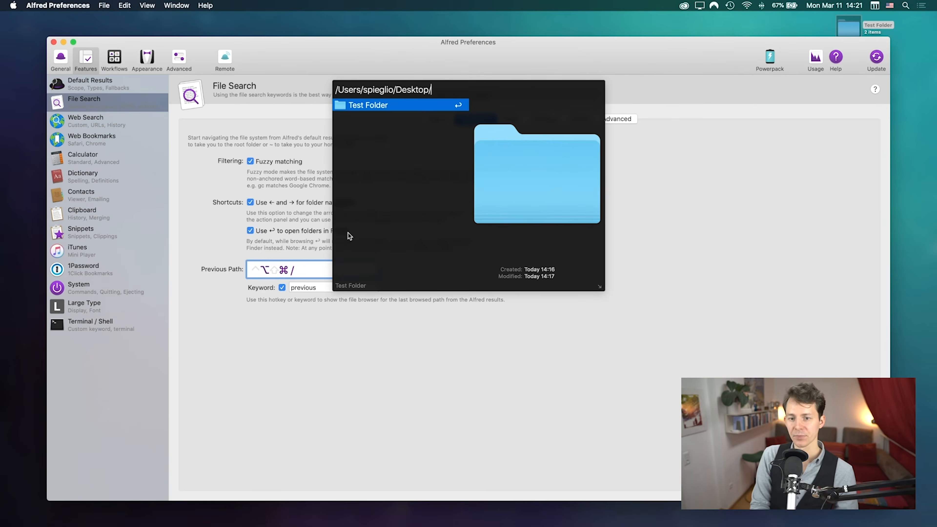
{"action": "key", "text": "Right"}
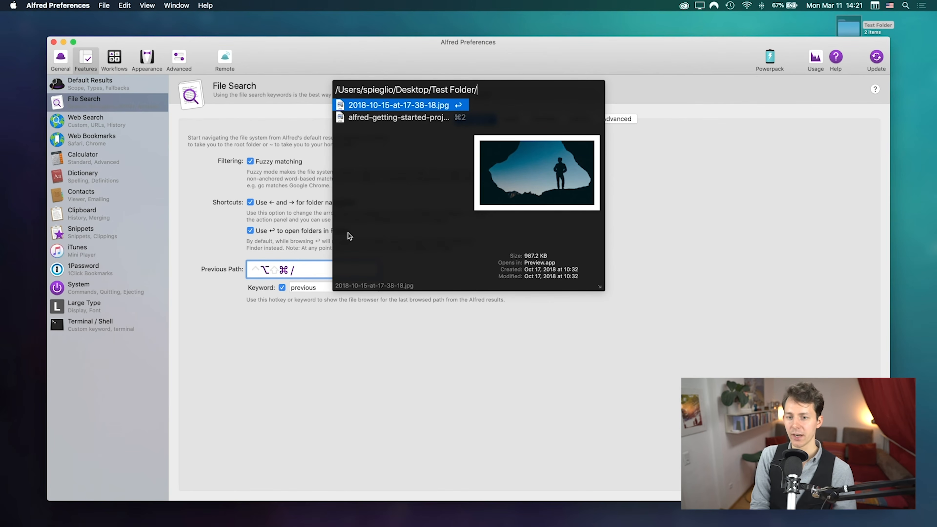
{"action": "key", "text": "Return"}
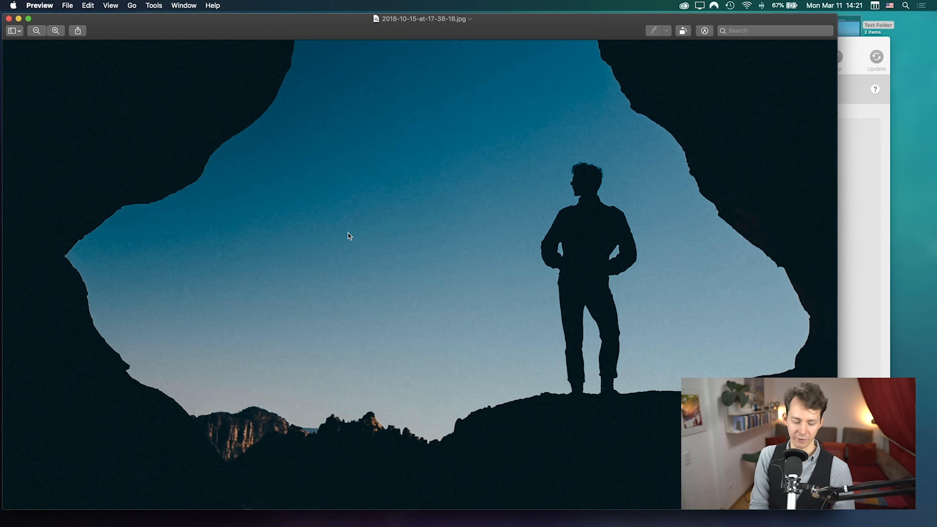
{"action": "key", "text": "super+q"}
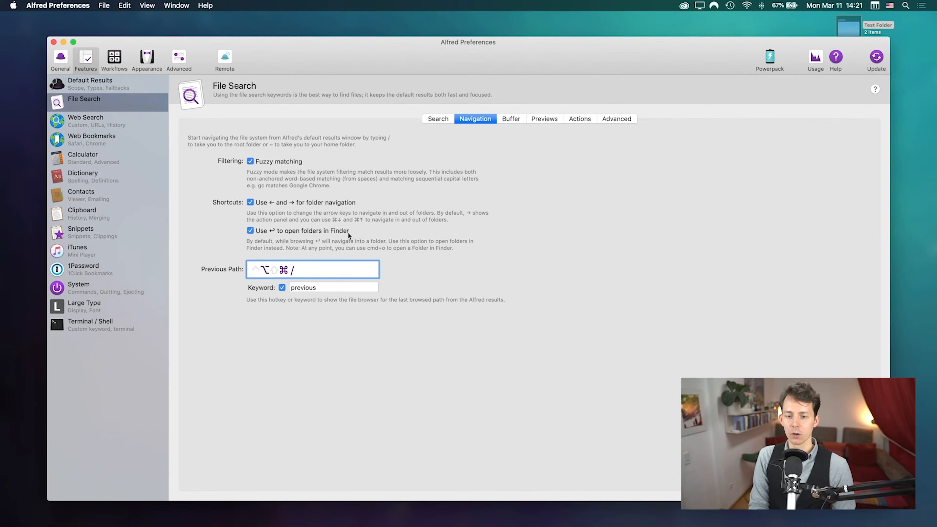
Step: Step through Test Folder's files again, close the browser, and clear the Previous Path hotkey
{"action": "key", "text": "ctrl+alt+shift+super+slash"}
{"action": "key", "text": "Down"}
{"action": "key", "text": "Up"}
{"action": "key", "text": "Down"}
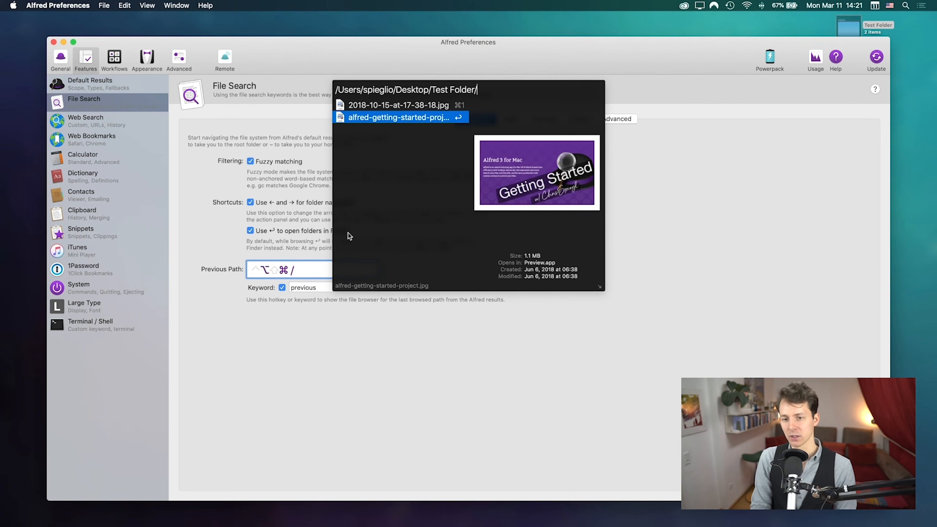
{"action": "key", "text": "Escape"}
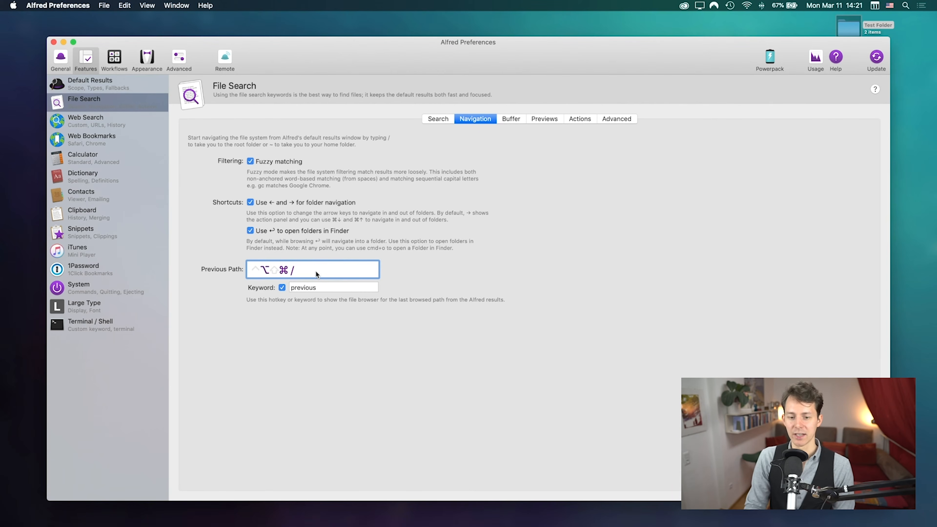
{"action": "key", "text": "BackSpace"}
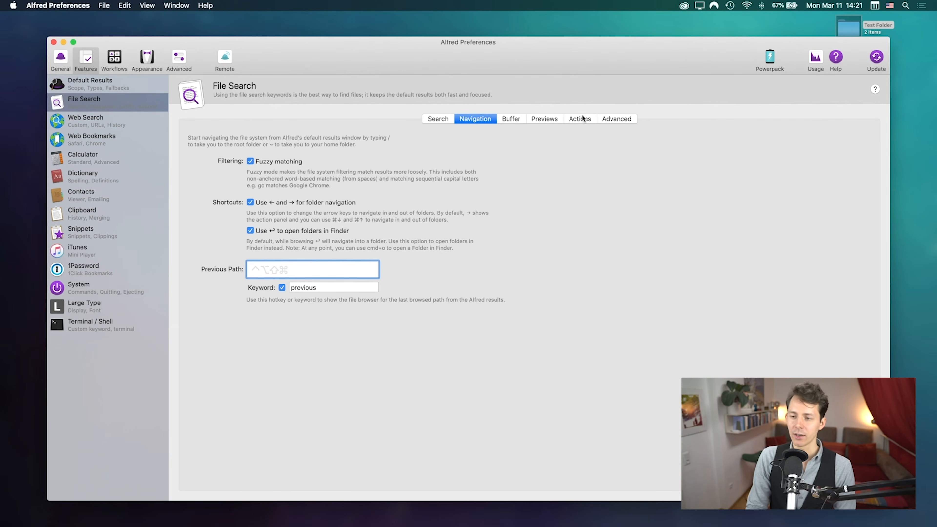
Step: Show the file action settings, then open Test Folder from an Alfred 'test' search and close it
{"action": "left_click", "coordinate": [580, 123]}
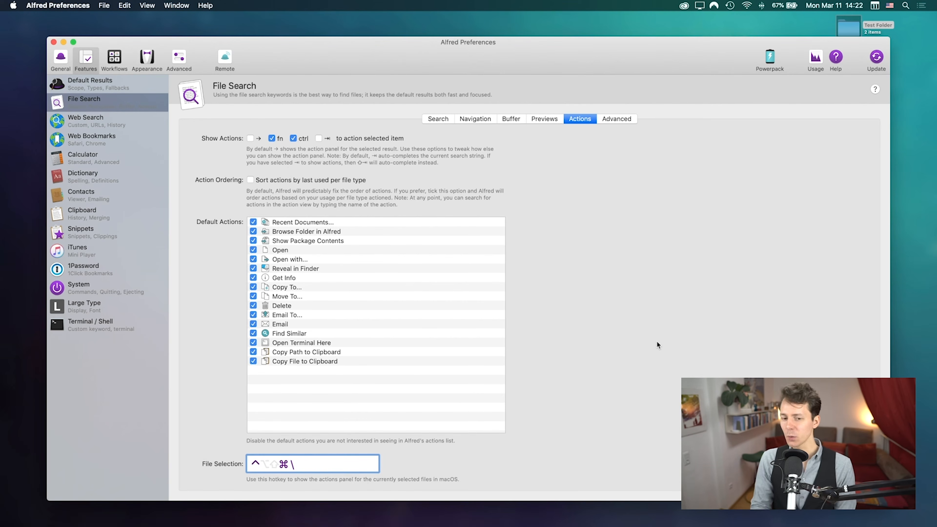
{"action": "key", "text": "alt+space"}
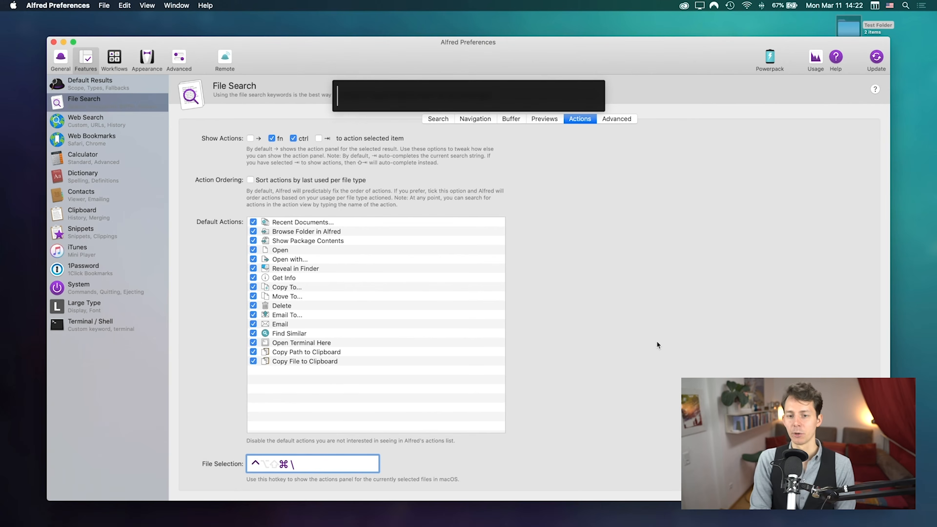
{"action": "type", "text": "'test"}
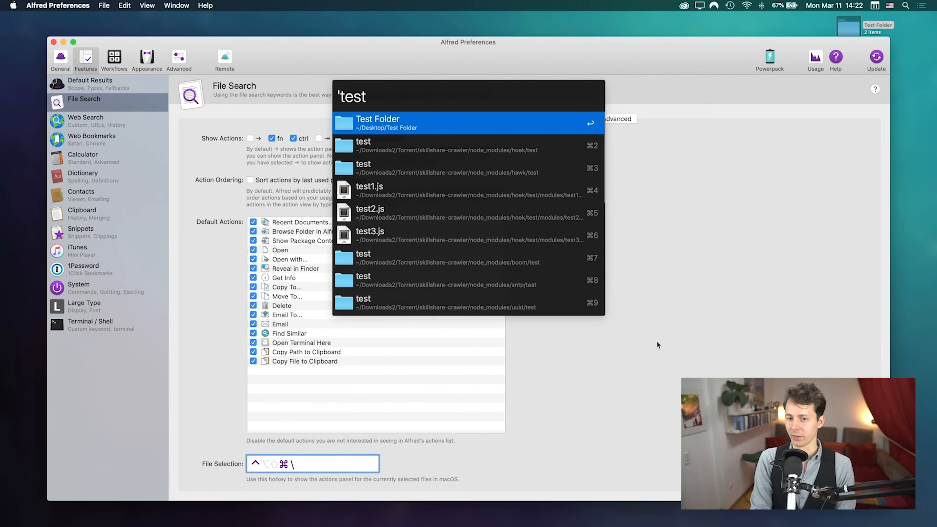
{"action": "key", "text": "Return"}
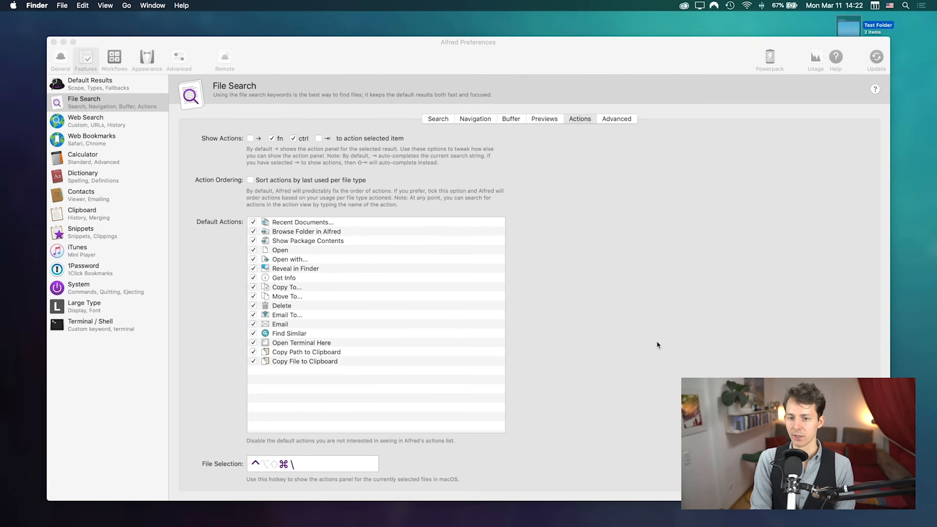
{"action": "key", "text": "super+w"}
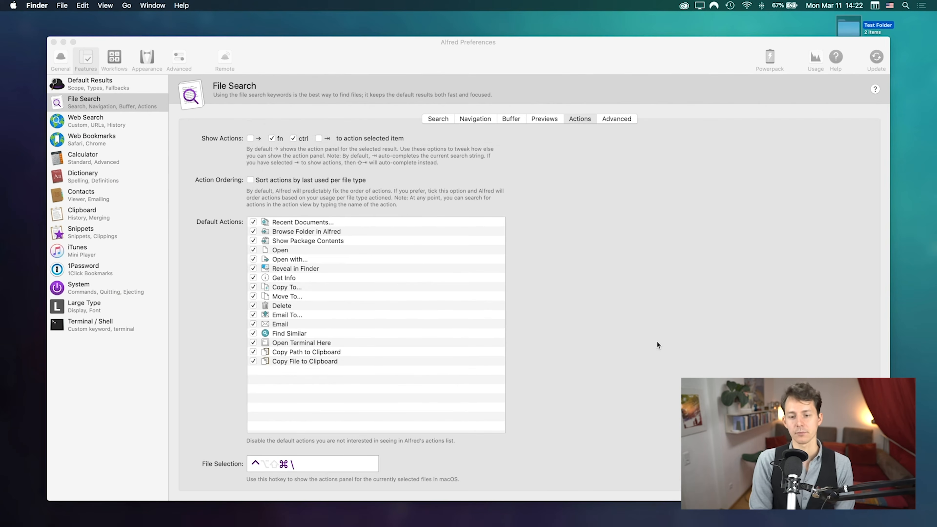
Step: Search 'test folder' in Alfred, dismiss it, and select the File Selection hotkey field
{"action": "key", "text": "alt+space"}
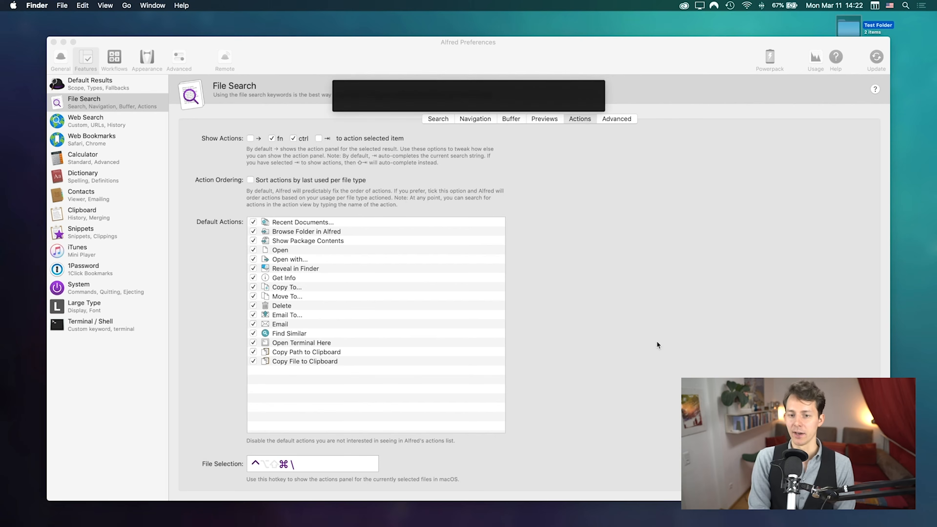
{"action": "type", "text": "'test folde"}
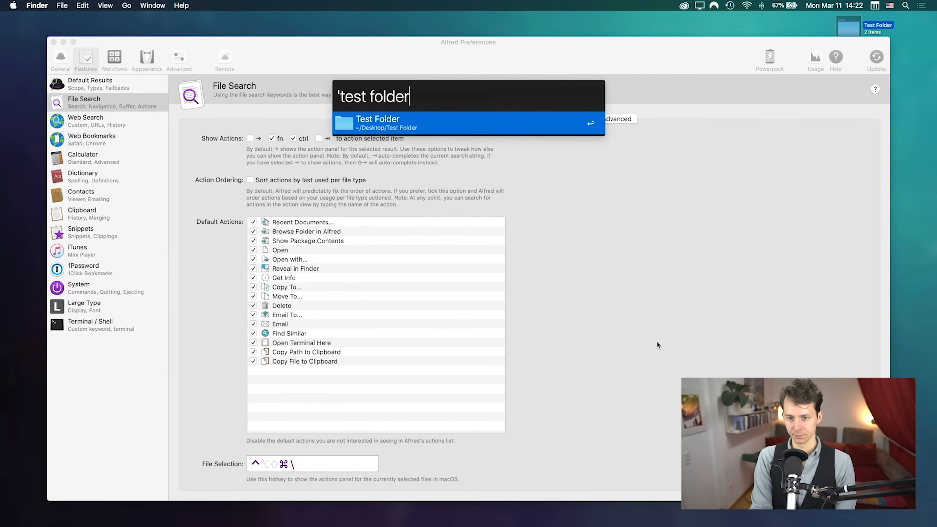
{"action": "type", "text": "r"}
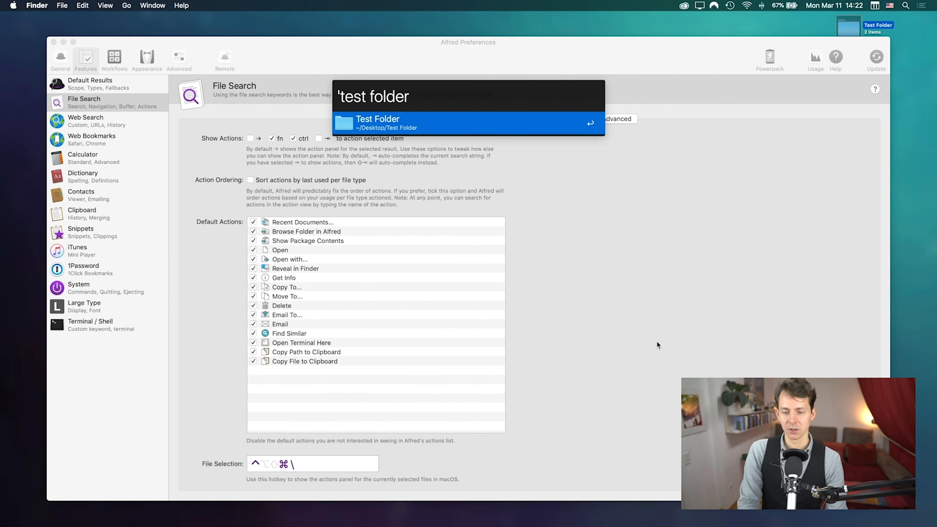
{"action": "key", "text": "Escape"}
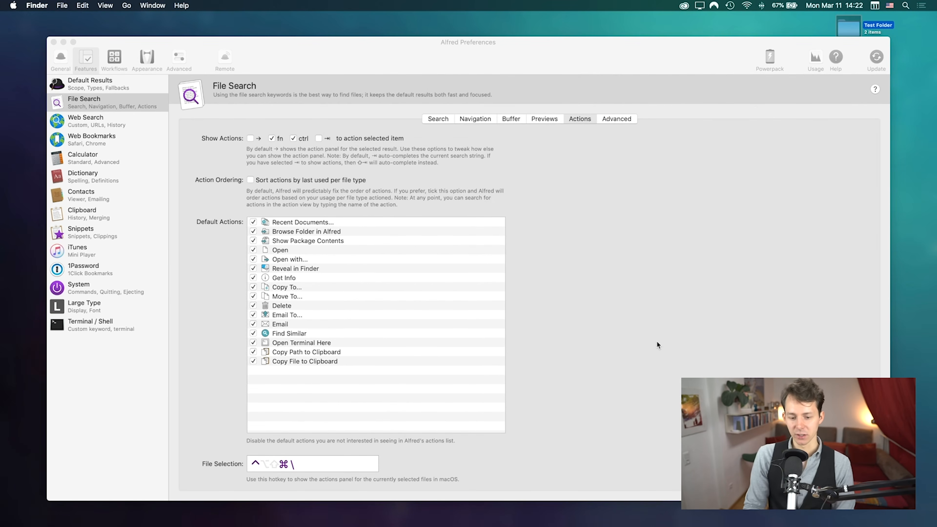
{"action": "left_click", "coordinate": [293, 468]}
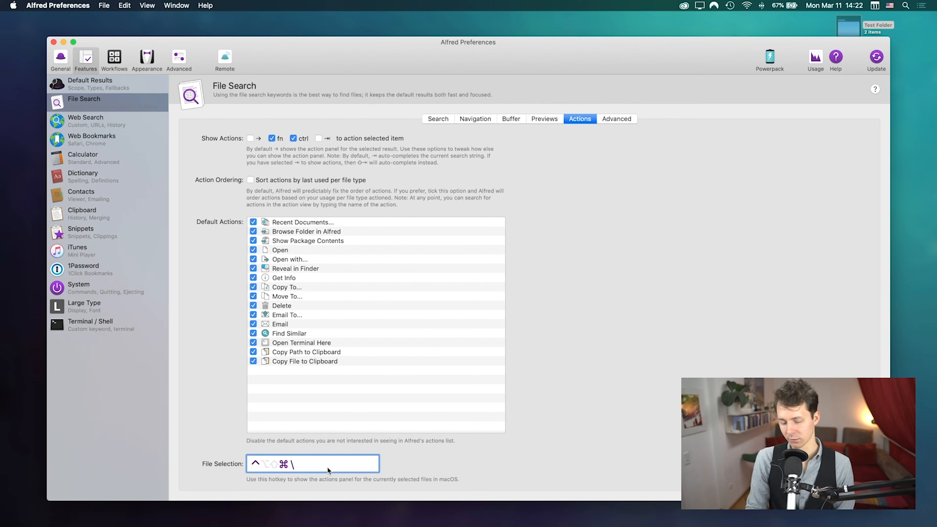
Step: Record ⌥⌘/ as the File Selection hotkey and use it to browse into Test Folder
{"action": "key", "text": "alt+super+slash"}
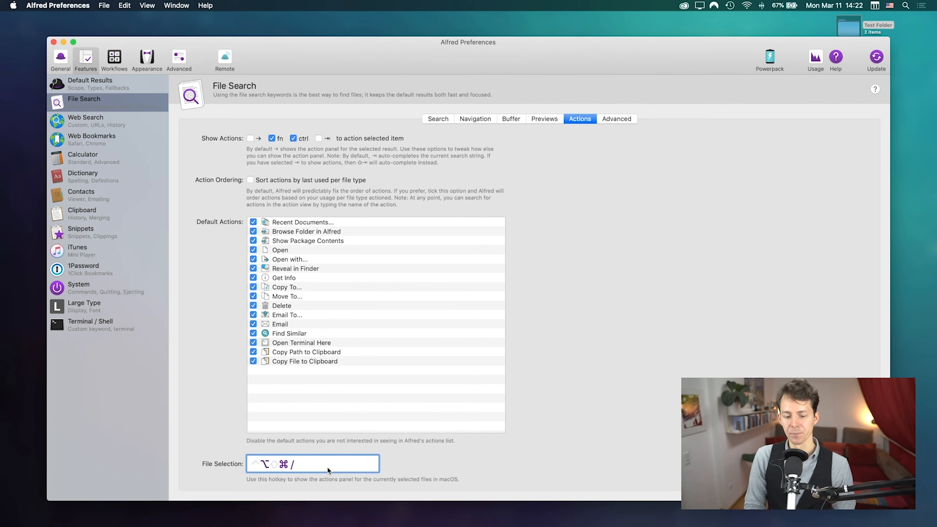
{"action": "key", "text": "alt+super+slash"}
{"action": "key", "text": "Up"}
{"action": "key", "text": "Right"}
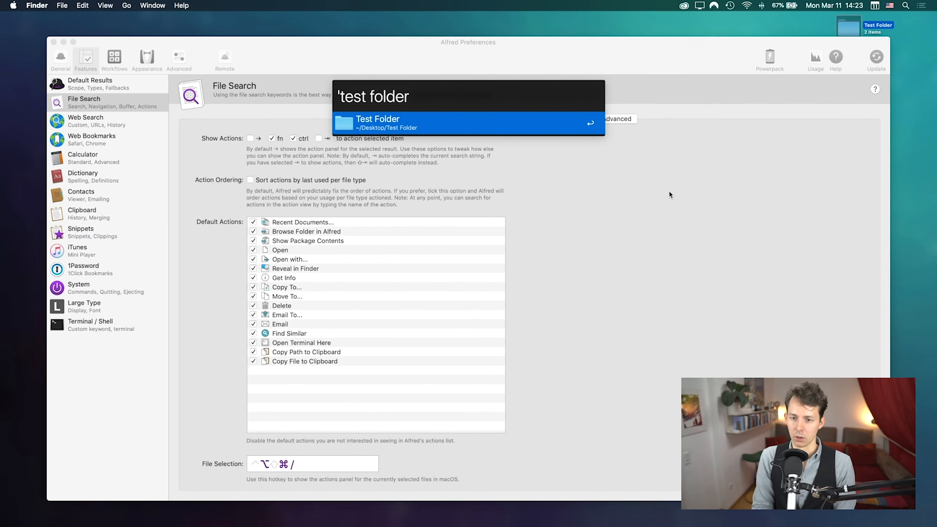
{"action": "key", "text": "Right"}
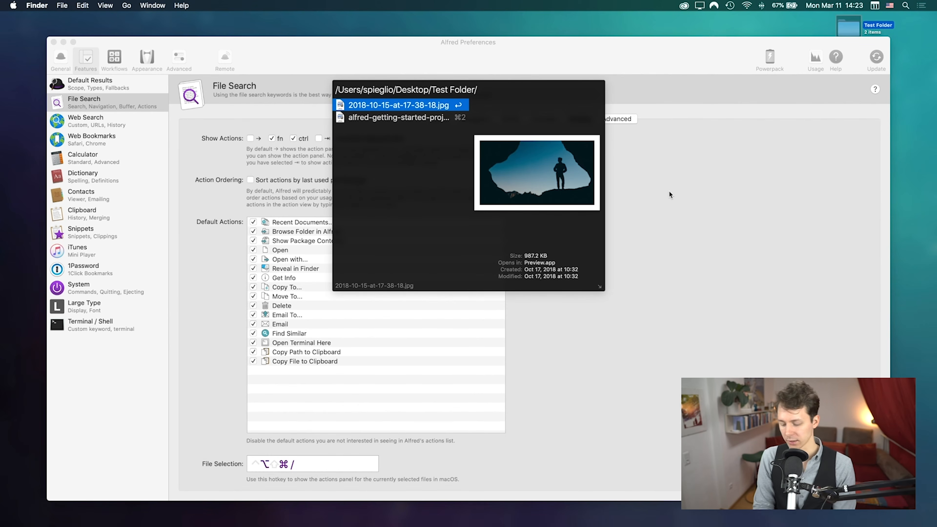
Step: Show the photo's action list and step through it from Open with to Get Info
{"action": "key", "text": "ctrl"}
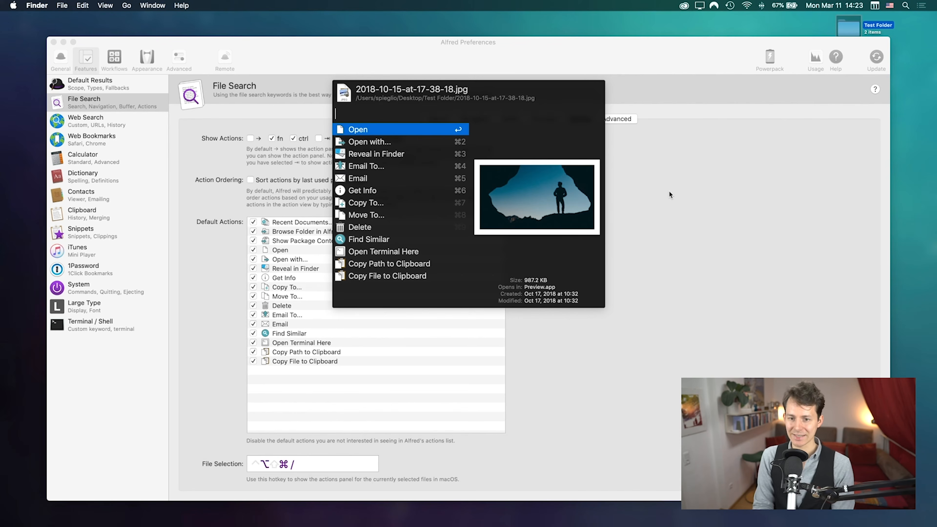
{"action": "key", "text": "Down"}
{"action": "key", "text": "Down"}
{"action": "key", "text": "Down"}
{"action": "key", "text": "Down"}
{"action": "key", "text": "Down"}
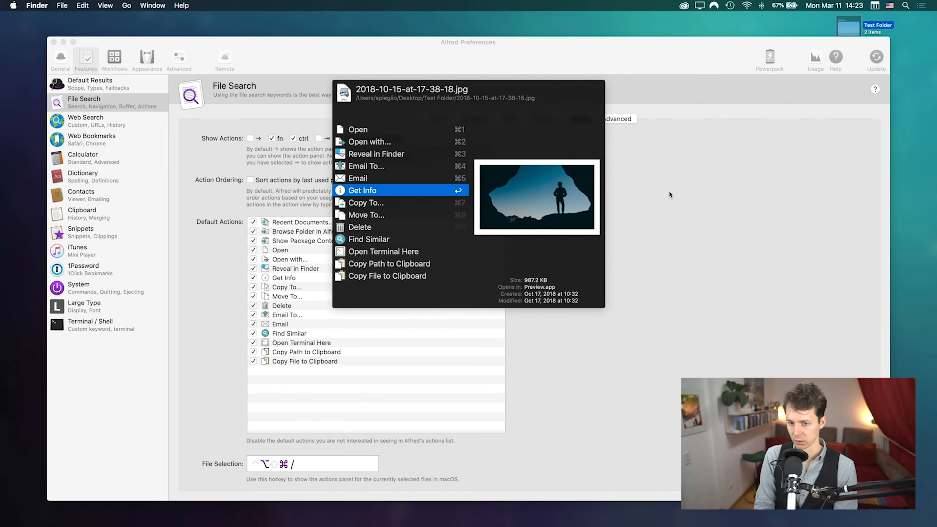
{"action": "key", "text": "Down"}
{"action": "key", "text": "Down"}
{"action": "key", "text": "Up"}
{"action": "key", "text": "Up"}
{"action": "key", "text": "Up"}
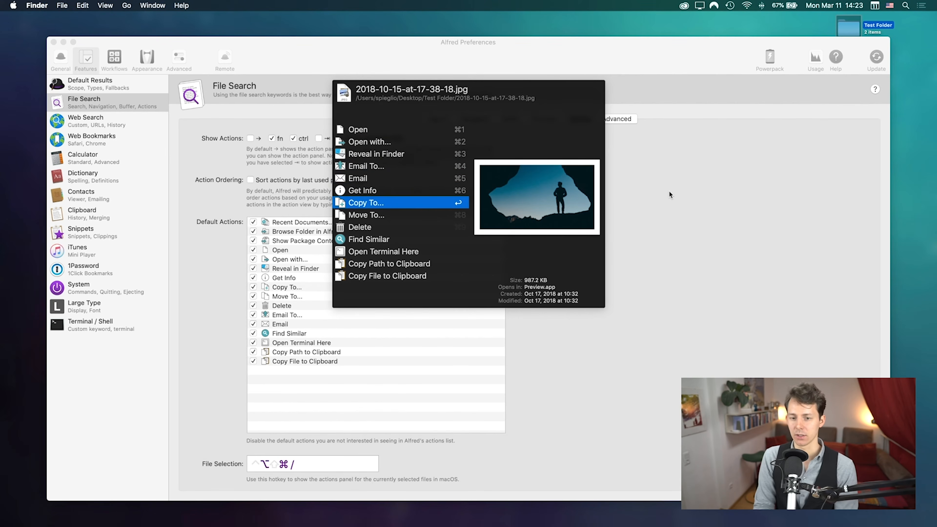
{"action": "key", "text": "Up"}
{"action": "key", "text": "Up"}
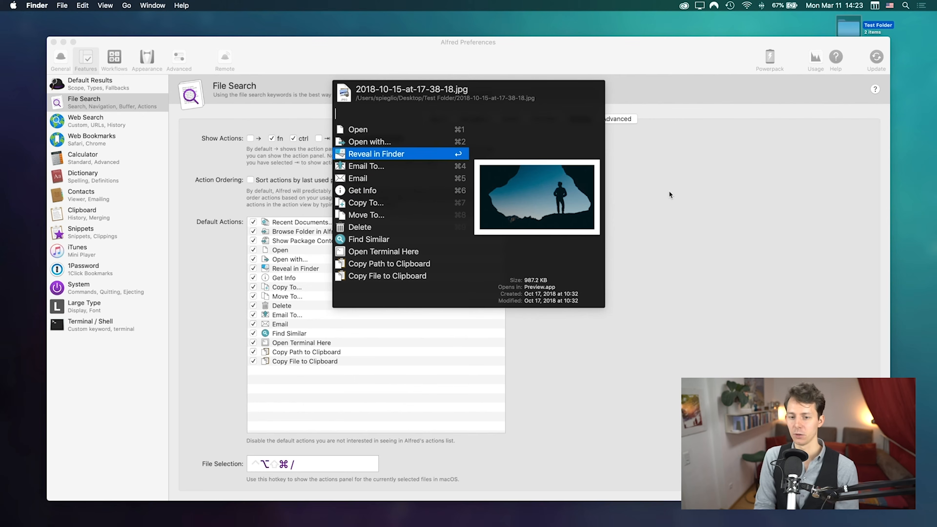
{"action": "key", "text": "Up"}
Step: List apps that can open the photo, filter with 'au' to Aurora HDR 2019, then back out
{"action": "key", "text": "Right"}
{"action": "key", "text": "Down"}
{"action": "key", "text": "Down"}
{"action": "key", "text": "Down"}
{"action": "key", "text": "Down"}
{"action": "key", "text": "Down"}
{"action": "key", "text": "Down"}
{"action": "key", "text": "Down"}
{"action": "key", "text": "Down"}
{"action": "key", "text": "Down"}
{"action": "key", "text": "Down"}
{"action": "key", "text": "Down"}
{"action": "key", "text": "Down"}
{"action": "key", "text": "Down"}
{"action": "key", "text": "Up"}
{"action": "key", "text": "Up"}
{"action": "key", "text": "Up"}
{"action": "key", "text": "Up"}
{"action": "key", "text": "Up"}
{"action": "key", "text": "Up"}
{"action": "key", "text": "Up"}
{"action": "key", "text": "Up"}
{"action": "key", "text": "Up"}
{"action": "key", "text": "Up"}
{"action": "key", "text": "Up"}
{"action": "key", "text": "Up"}
{"action": "key", "text": "Up"}
{"action": "key", "text": "Down"}
{"action": "key", "text": "Down"}
{"action": "key", "text": "Down"}
{"action": "key", "text": "Down"}
{"action": "key", "text": "Down"}
{"action": "key", "text": "Down"}
{"action": "key", "text": "Down"}
{"action": "key", "text": "Down"}
{"action": "key", "text": "Down"}
{"action": "key", "text": "Down"}
{"action": "key", "text": "Down"}
{"action": "key", "text": "Up"}
{"action": "key", "text": "Up"}
{"action": "key", "text": "Up"}
{"action": "key", "text": "Up"}
{"action": "key", "text": "Up"}
{"action": "key", "text": "Up"}
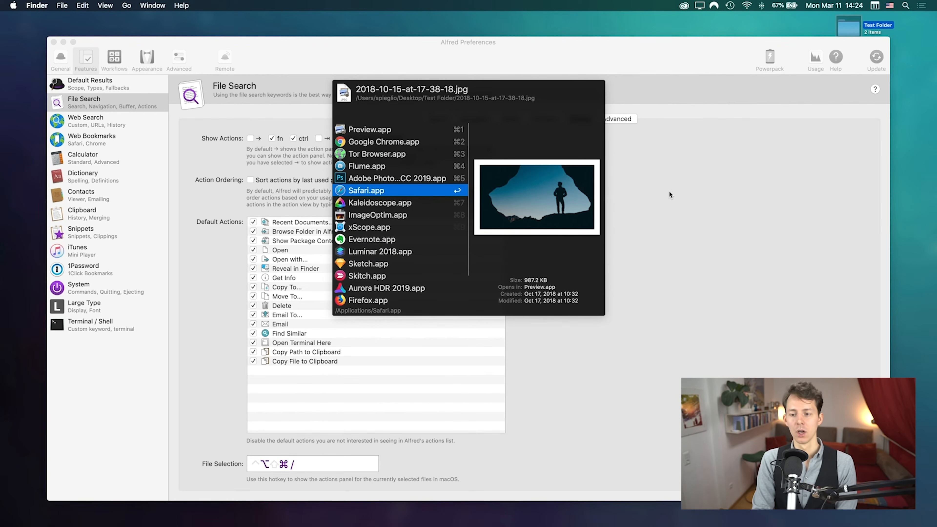
{"action": "type", "text": "au"}
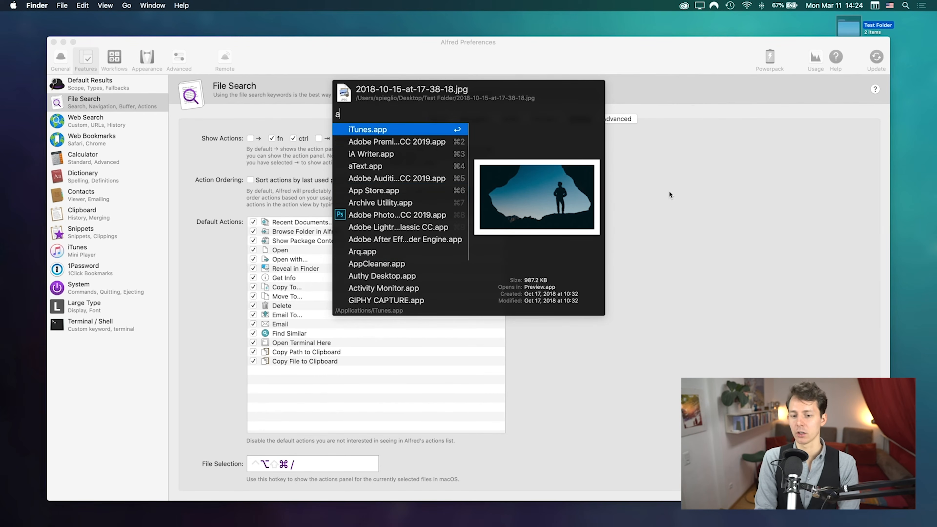
{"action": "key", "text": "Down"}
{"action": "key", "text": "Down"}
{"action": "key", "text": "Down"}
{"action": "key", "text": "Down"}
{"action": "key", "text": "Down"}
{"action": "key", "text": "Down"}
{"action": "key", "text": "Down"}
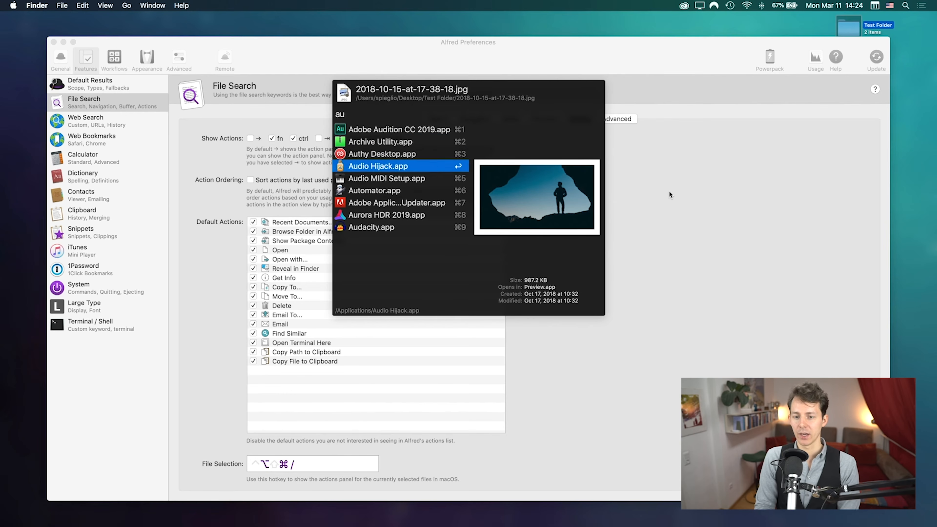
{"action": "key", "text": "Left"}
{"action": "key", "text": "Left"}
{"action": "key", "text": "Left"}
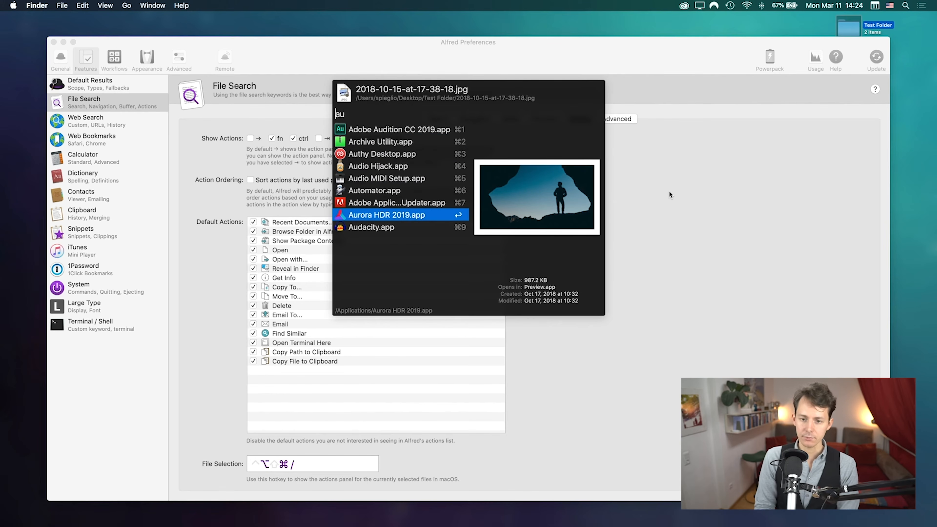
Step: Browse the photo's actions again and reveal it in Finder
{"action": "key", "text": "Right"}
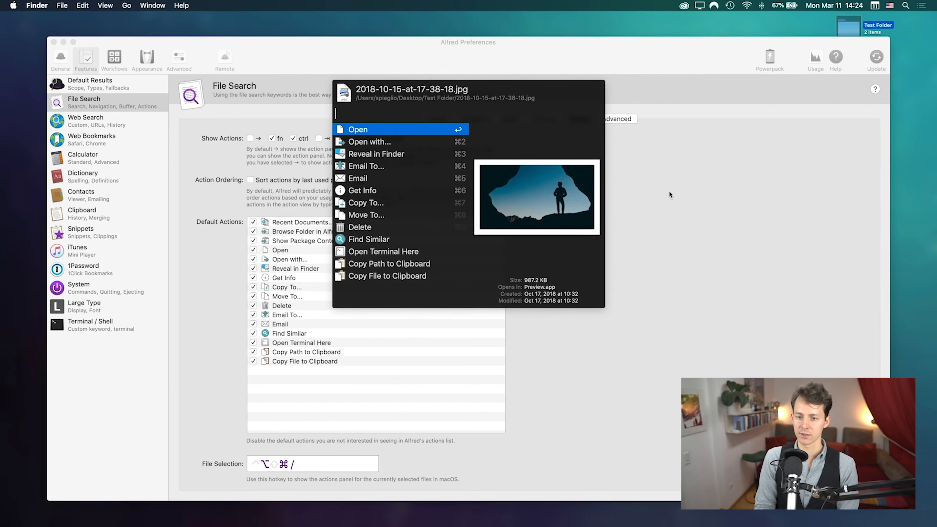
{"action": "key", "text": "Down"}
{"action": "key", "text": "Down"}
{"action": "key", "text": "Down"}
{"action": "key", "text": "Down"}
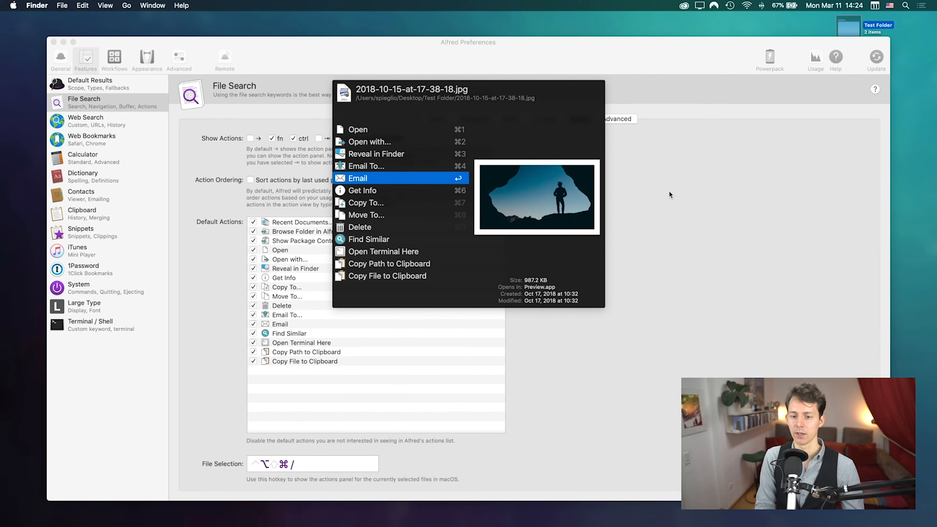
{"action": "key", "text": "Down"}
{"action": "key", "text": "Down"}
{"action": "key", "text": "Up"}
{"action": "key", "text": "Up"}
{"action": "key", "text": "Up"}
{"action": "key", "text": "Down"}
{"action": "key", "text": "Down"}
{"action": "key", "text": "Down"}
{"action": "key", "text": "Down"}
{"action": "key", "text": "Down"}
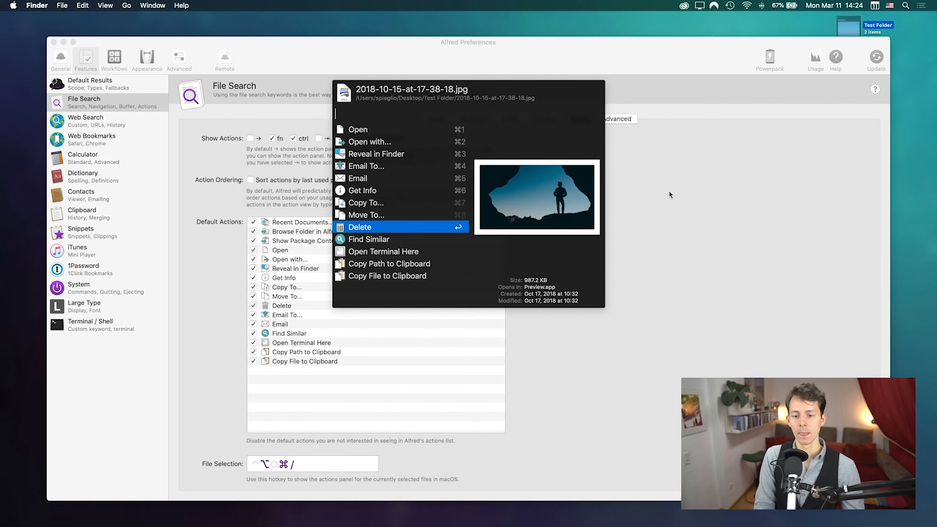
{"action": "key", "text": "Down"}
{"action": "key", "text": "Down"}
{"action": "key", "text": "Down"}
{"action": "key", "text": "Up"}
{"action": "key", "text": "Down"}
{"action": "key", "text": "Down"}
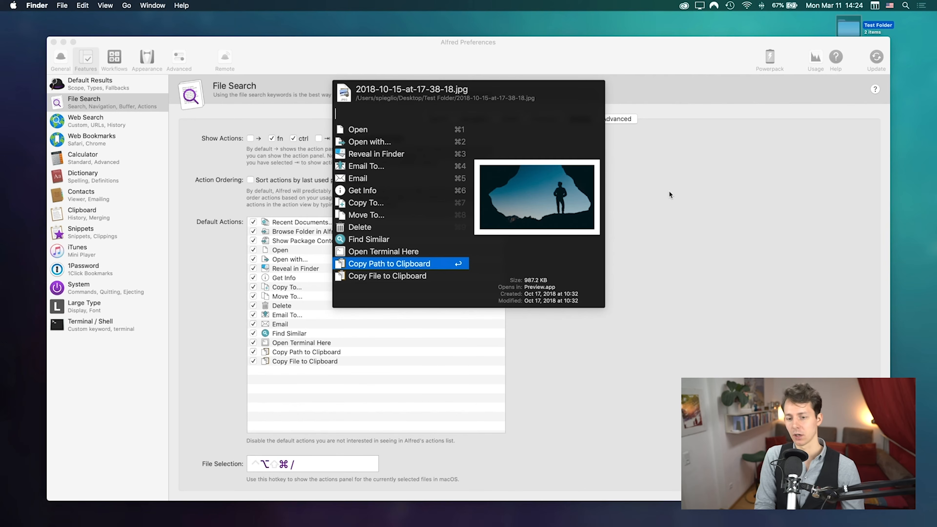
{"action": "key", "text": "Up"}
{"action": "key", "text": "Up"}
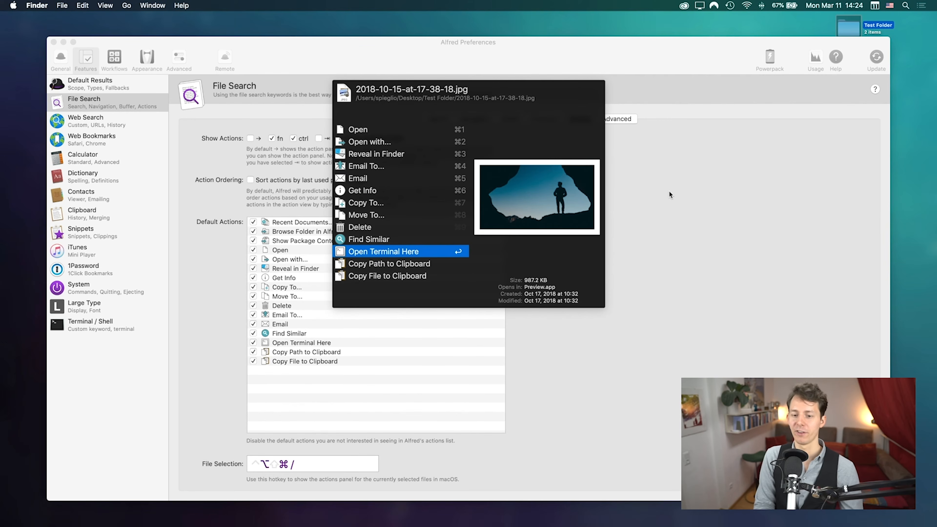
{"action": "key", "text": "Up"}
{"action": "key", "text": "Up"}
{"action": "key", "text": "Up"}
{"action": "key", "text": "Up"}
{"action": "key", "text": "Up"}
{"action": "key", "text": "Up"}
{"action": "key", "text": "Up"}
{"action": "key", "text": "Up"}
{"action": "key", "text": "Up"}
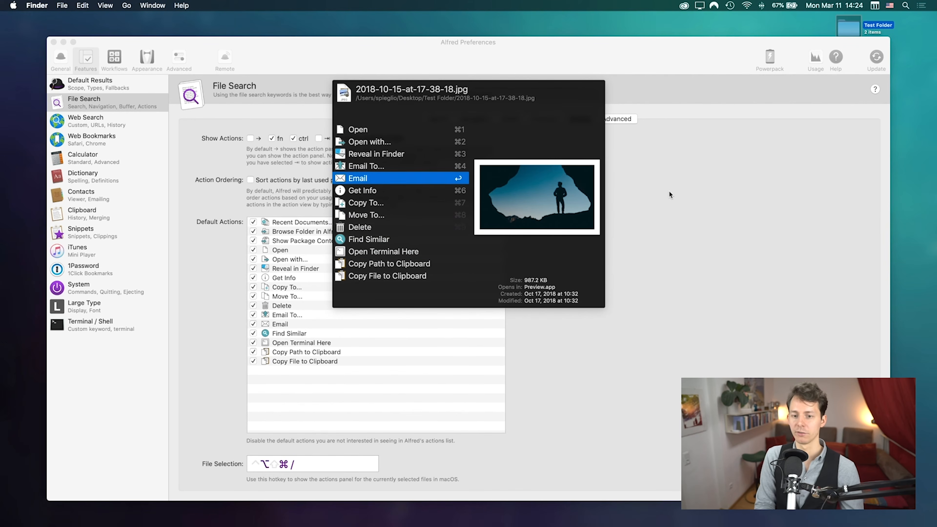
{"action": "key", "text": "Down"}
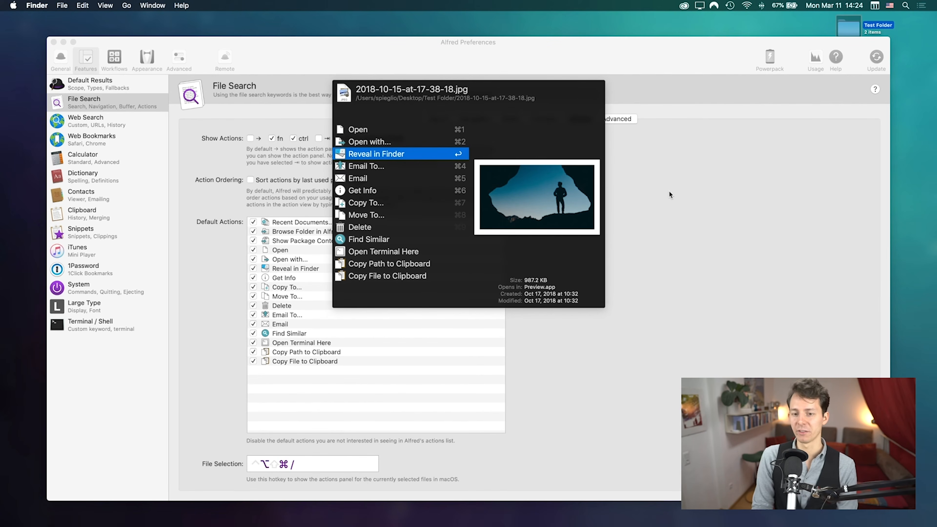
{"action": "key", "text": "Return"}
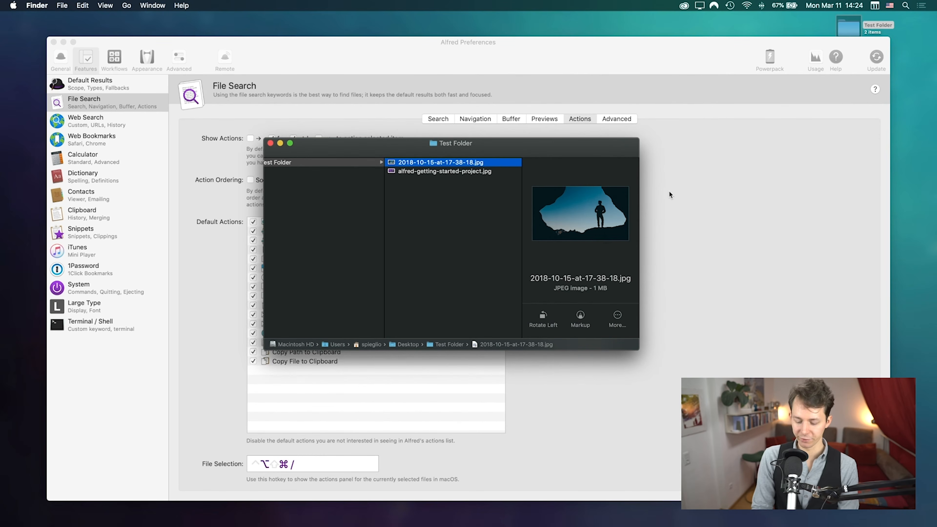
Step: Select Test Folder in Finder and show its Alfred actions with ⌥⌘/
{"action": "key", "text": "Left"}
{"action": "key", "text": "Right"}
{"action": "key", "text": "Left"}
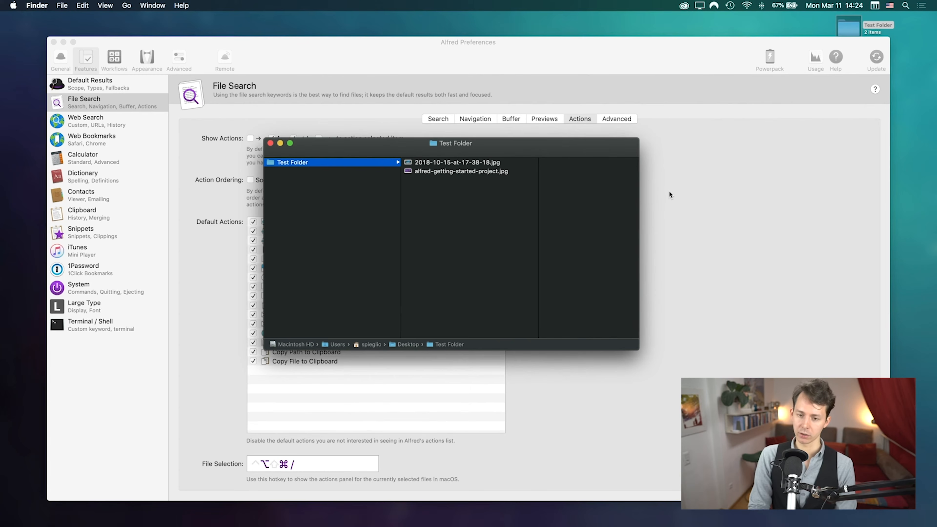
{"action": "key", "text": "alt+super+slash"}
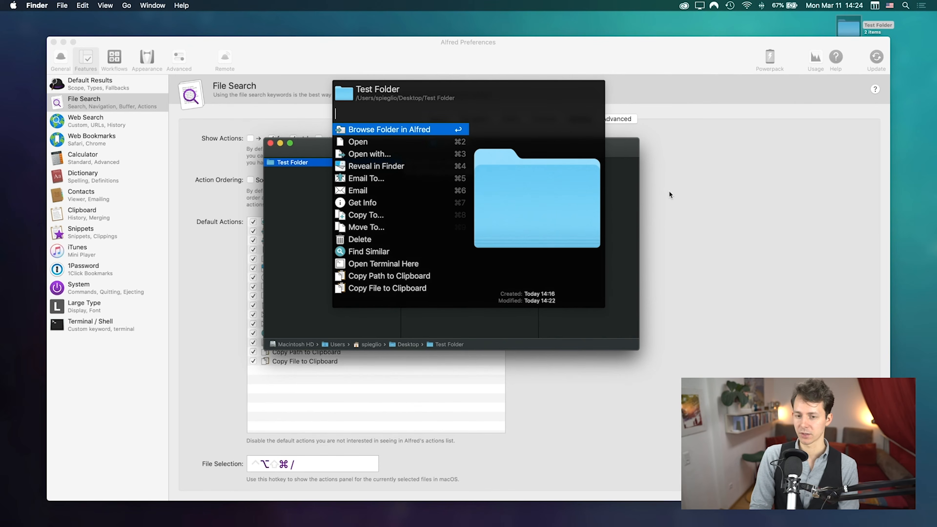
Step: Move the Test Folder window right and return to the File Selection hotkey field
{"action": "left_click_drag", "start_coordinate": [612, 151], "coordinate": [893, 163]}
{"action": "left_click", "coordinate": [410, 366]}
{"action": "left_click", "coordinate": [310, 469]}
Step: Record a ⌘ double tap as the File Selection hotkey and browse Test Folder with it
{"action": "key", "text": "super"}
{"action": "key", "text": "super"}
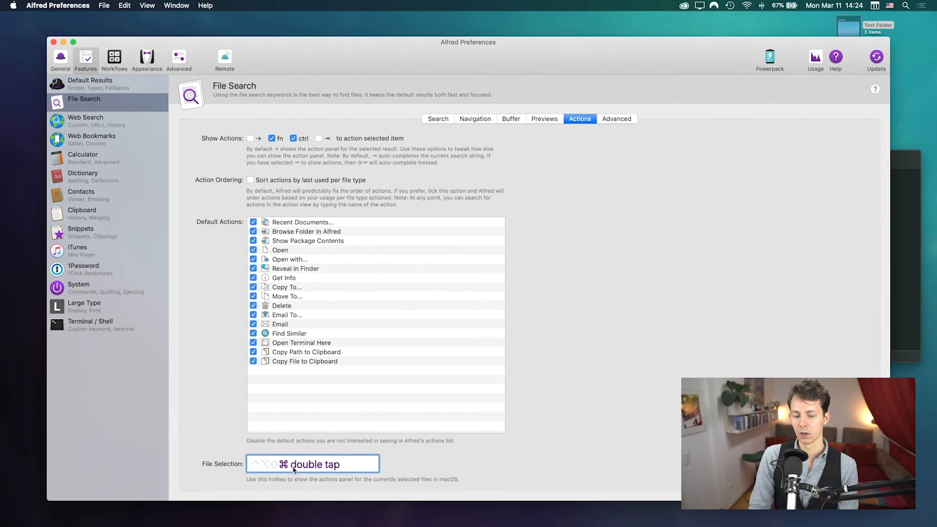
{"action": "left_click", "coordinate": [899, 252]}
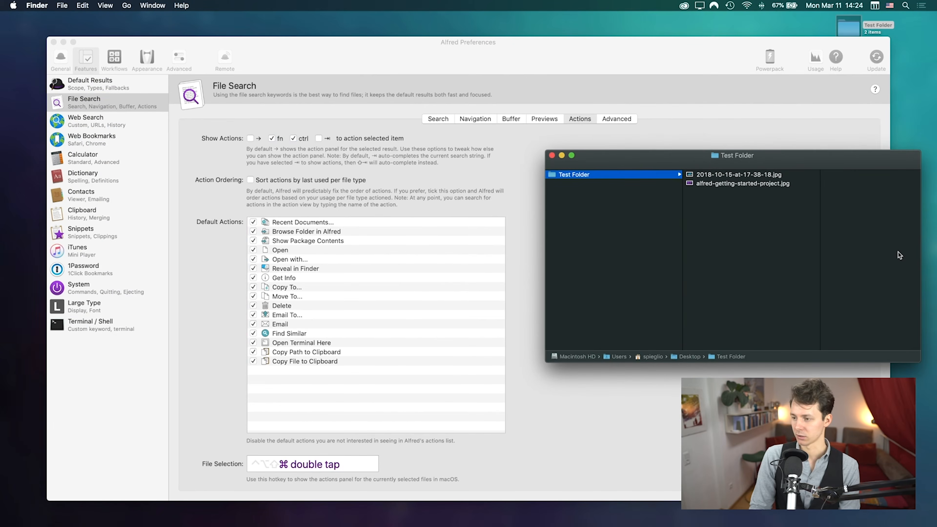
{"action": "left_click_drag", "start_coordinate": [847, 172], "coordinate": [549, 137]}
{"action": "key", "text": "super"}
{"action": "key", "text": "super"}
{"action": "key", "text": "Down"}
{"action": "key", "text": "Down"}
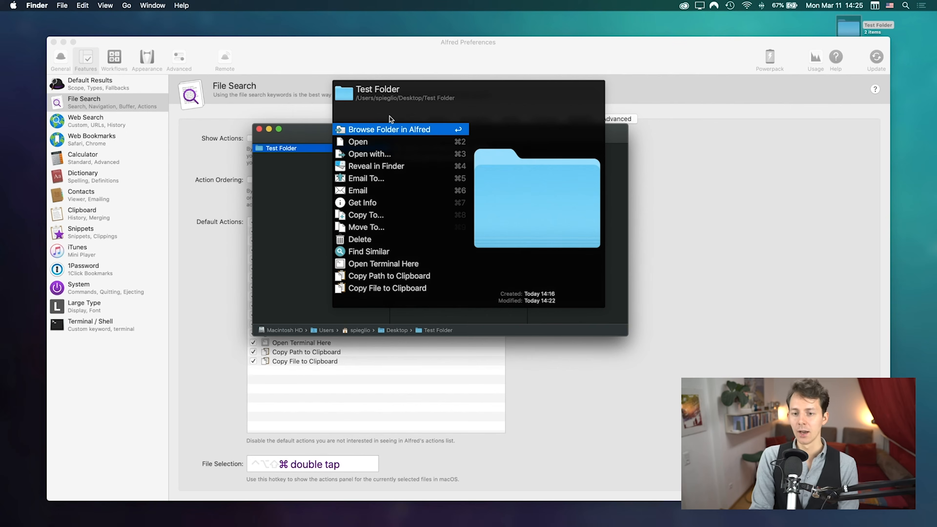
{"action": "key", "text": "Return"}
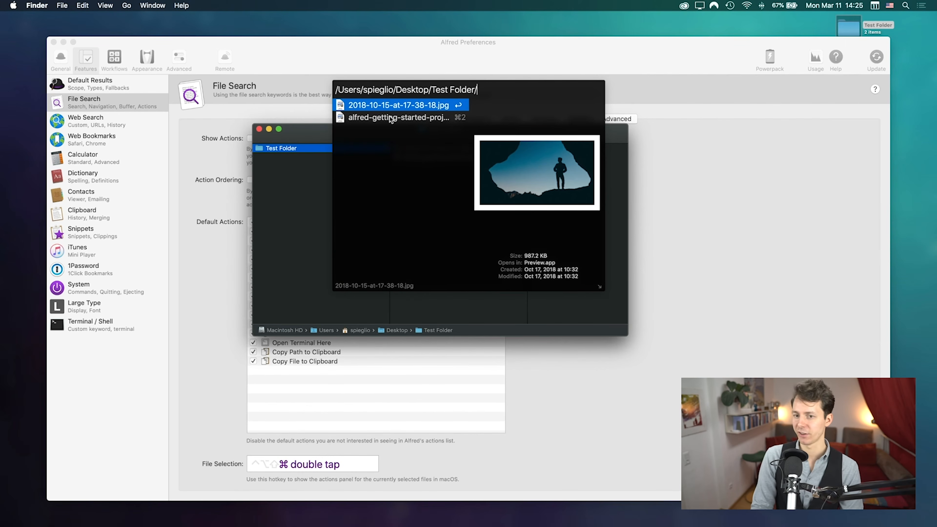
Step: Add the cave photo and the Getting Started image to the file buffer
{"action": "key", "text": "Down"}
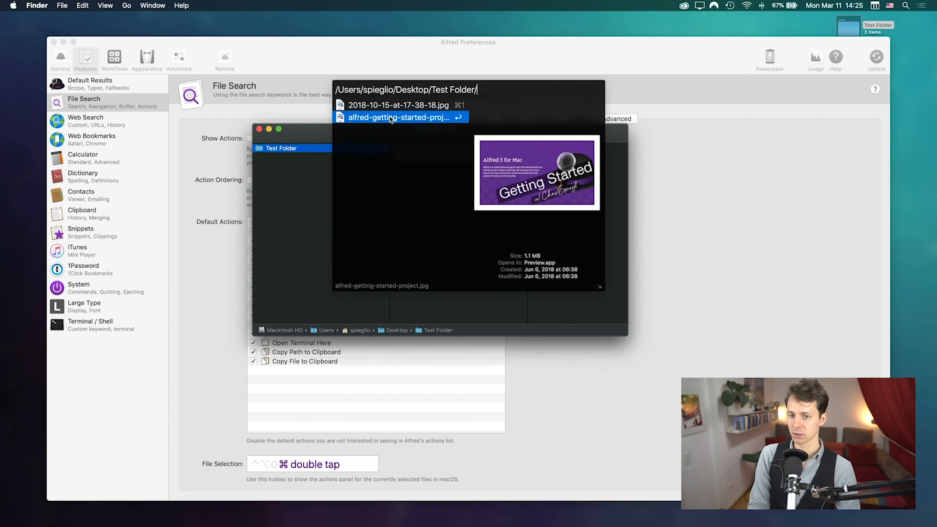
{"action": "key", "text": "Up"}
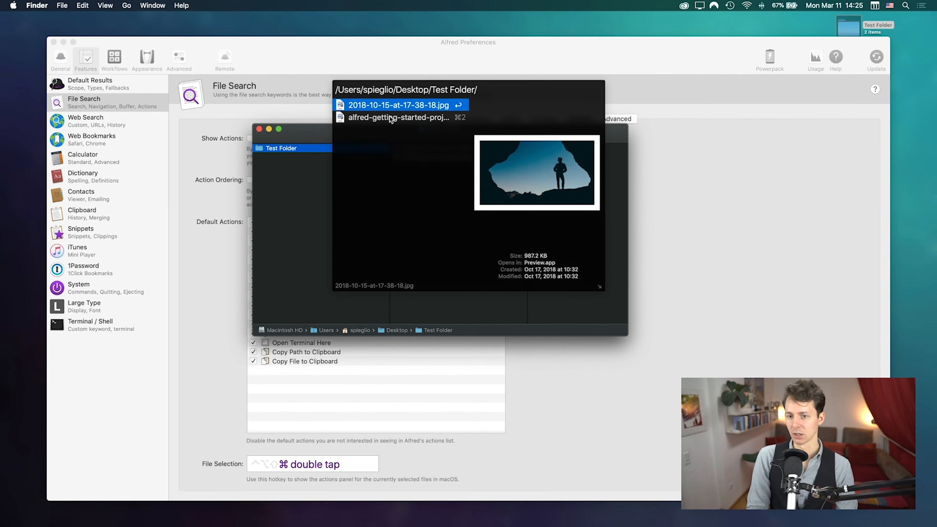
{"action": "key", "text": "alt+Up"}
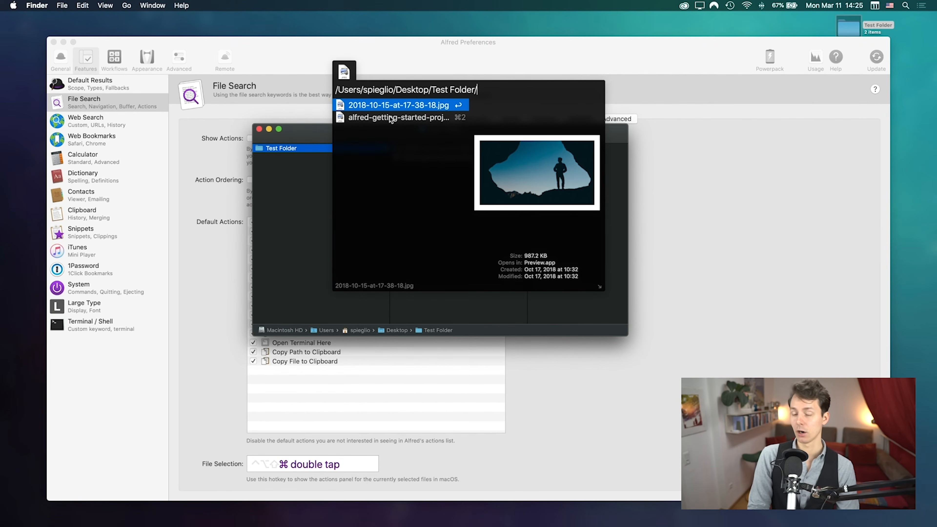
{"action": "key", "text": "Down"}
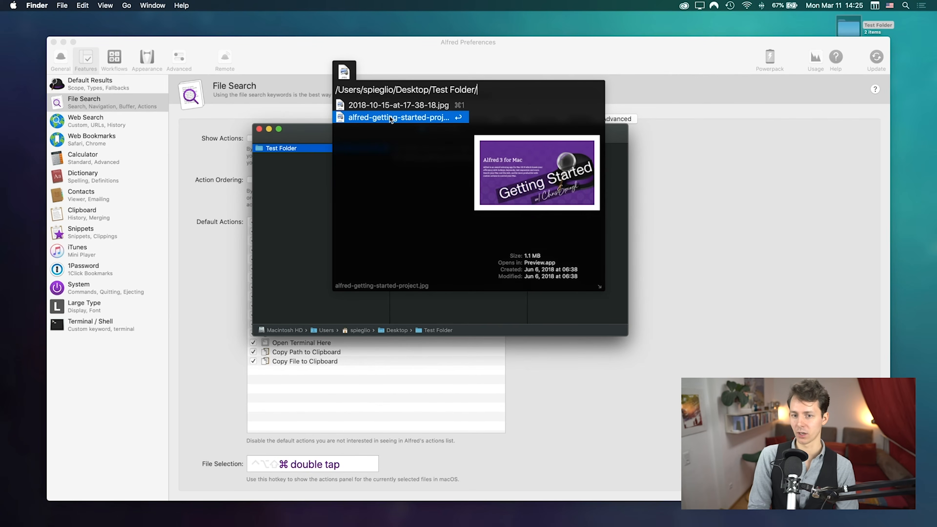
{"action": "key", "text": "alt+Up"}
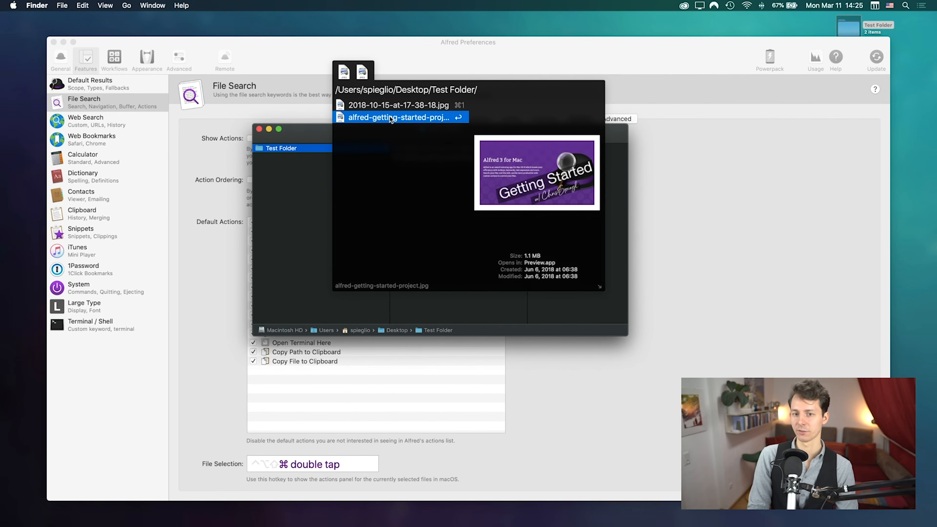
{"action": "key", "text": "Up"}
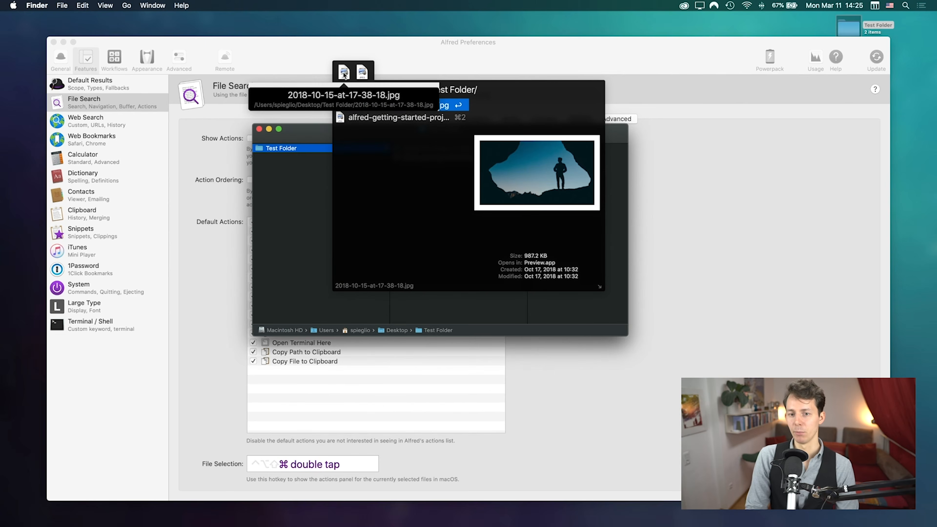
Step: Clear the buffer, then re-buffer both JPEGs, removing and re-adding the second
{"action": "mouse_move", "coordinate": [344, 75]}
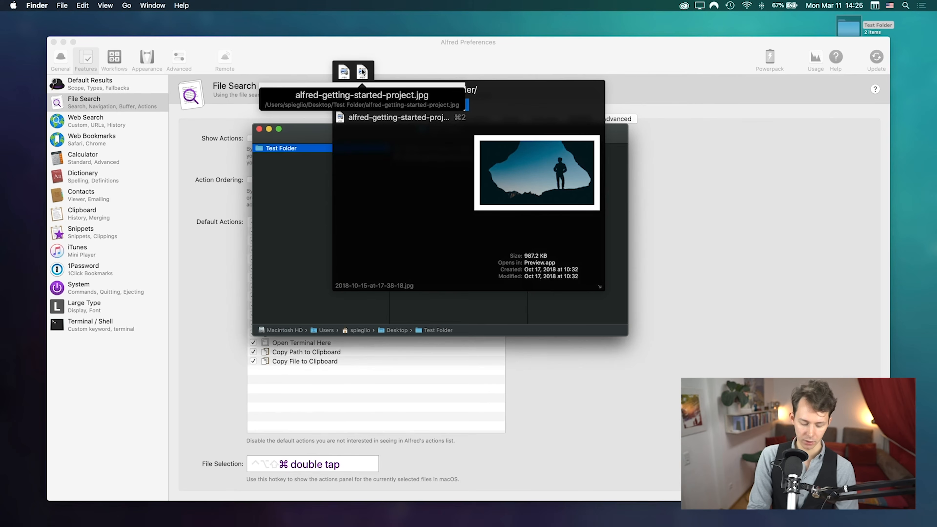
{"action": "key", "text": "alt+BackSpace"}
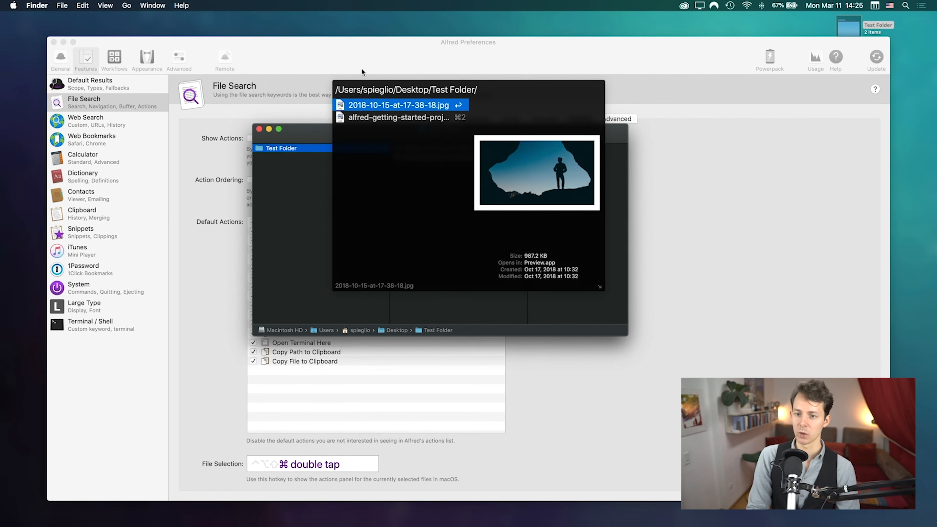
{"action": "key", "text": "alt+Down"}
{"action": "key", "text": "Up"}
{"action": "key", "text": "Down"}
{"action": "key", "text": "alt+Down"}
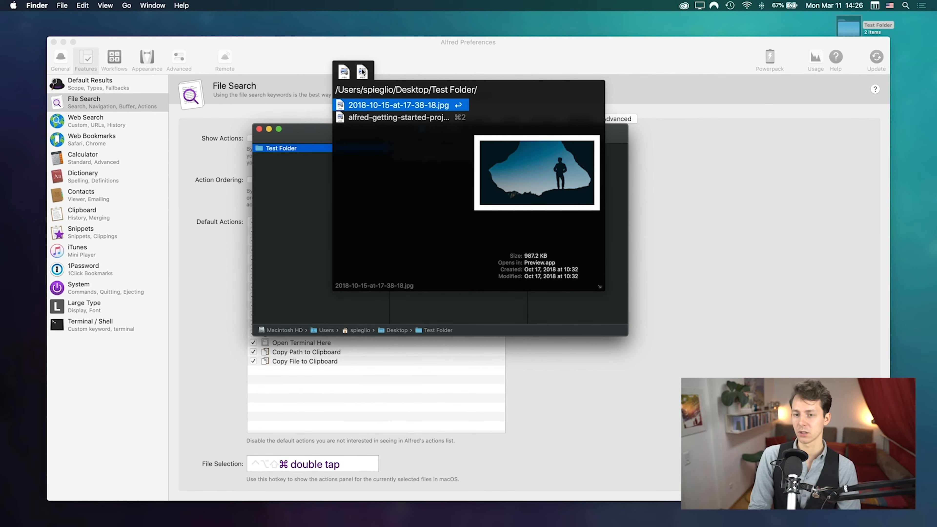
{"action": "left_click", "coordinate": [362, 71]}
{"action": "key", "text": "Down"}
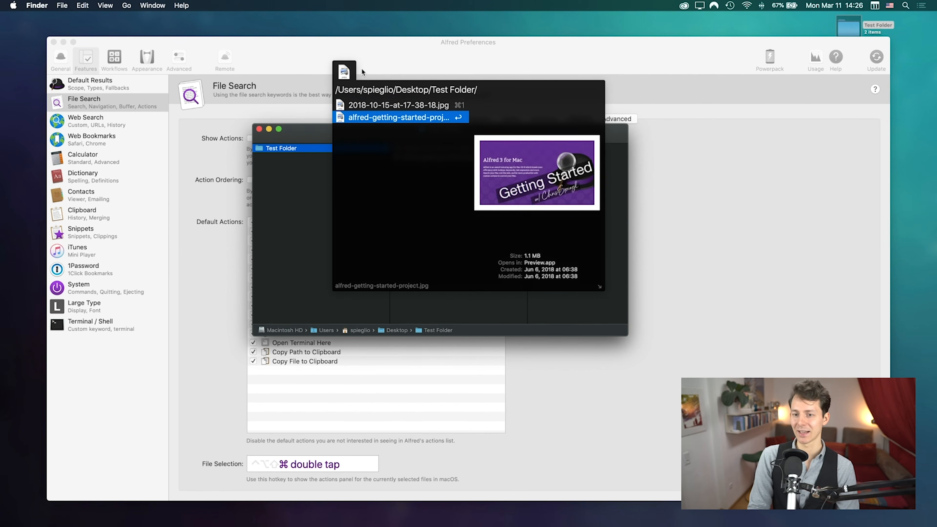
{"action": "key", "text": "alt+Down"}
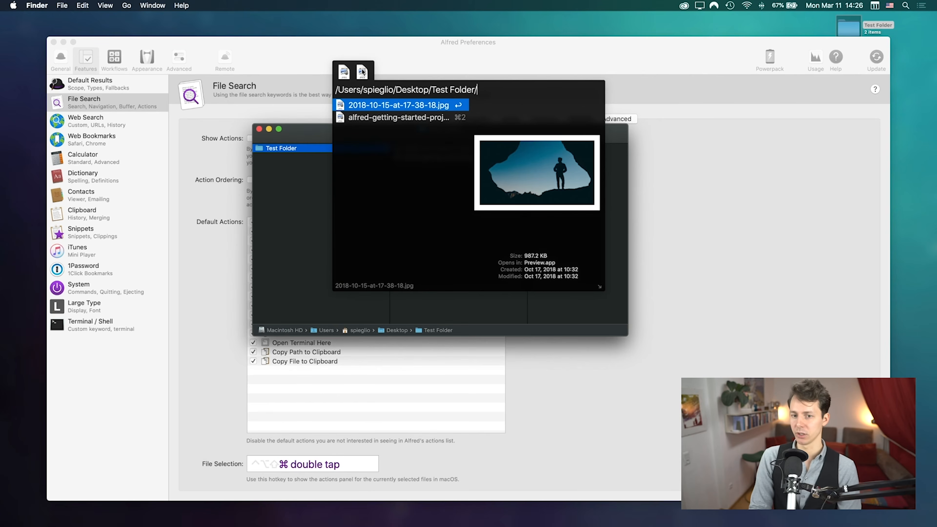
Step: Compare both files' previews, then show actions for the two buffered files
{"action": "key", "text": "Down"}
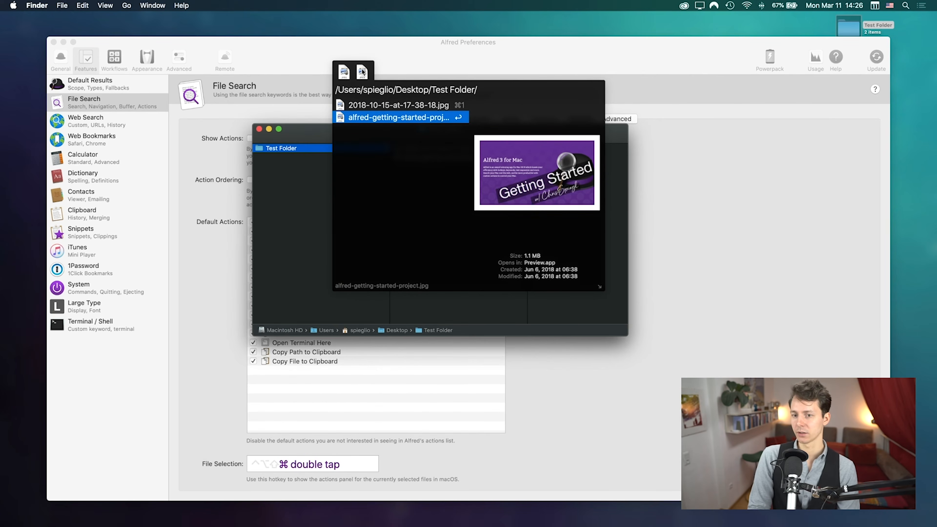
{"action": "key", "text": "Up"}
{"action": "key", "text": "Down"}
{"action": "key", "text": "Up"}
{"action": "key", "text": "Down"}
{"action": "key", "text": "Up"}
{"action": "key", "text": "Down"}
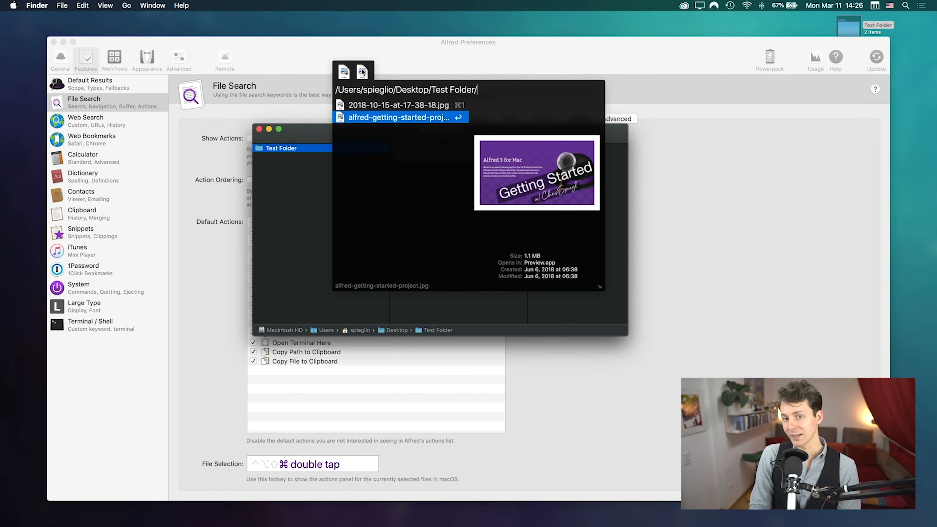
{"action": "key", "text": "alt+Right"}
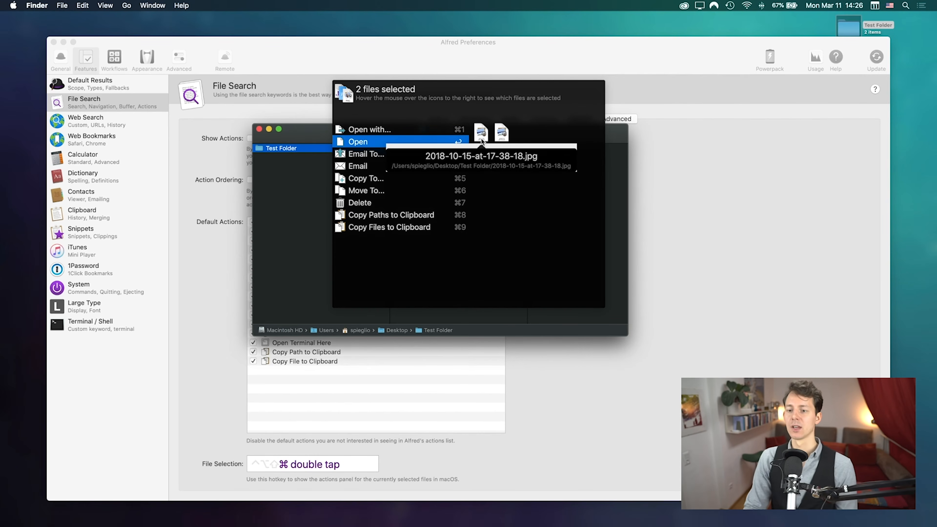
Step: Move both JPEGs to the Desktop with Move To 'desk', then check the Desktop
{"action": "mouse_move", "coordinate": [501, 137]}
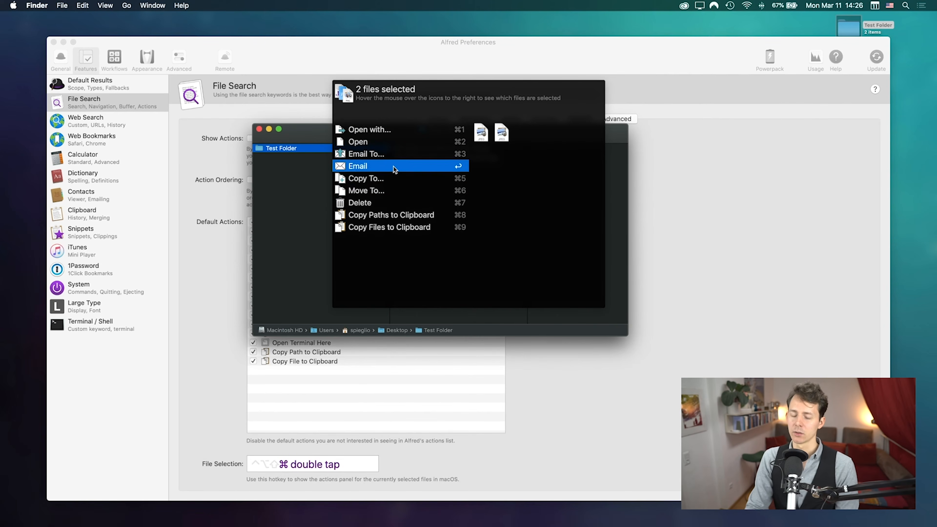
{"action": "left_click", "coordinate": [398, 189]}
{"action": "type", "text": "desk"}
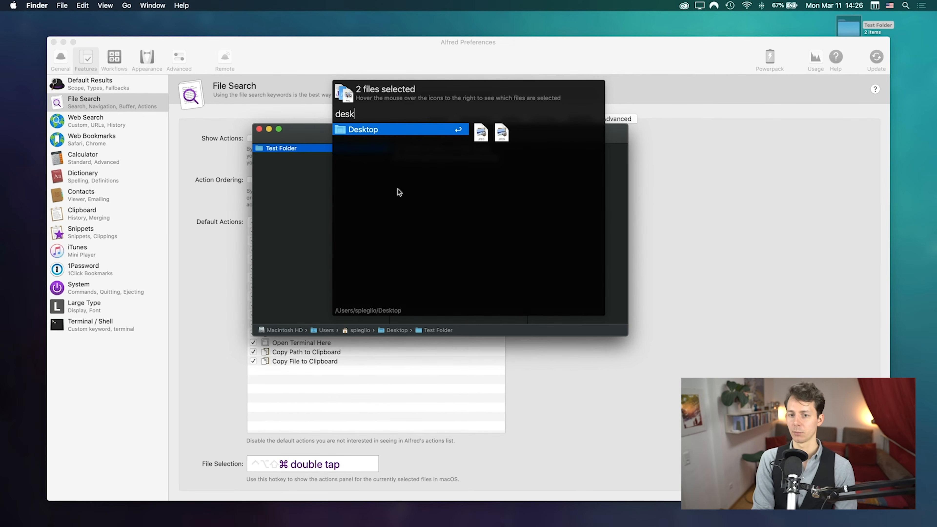
{"action": "key", "text": "Return"}
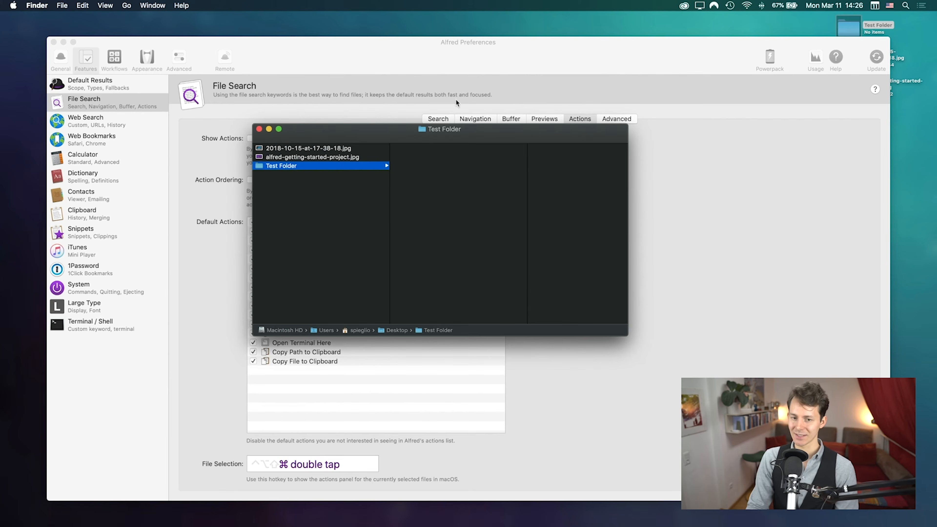
{"action": "key", "text": "F11"}
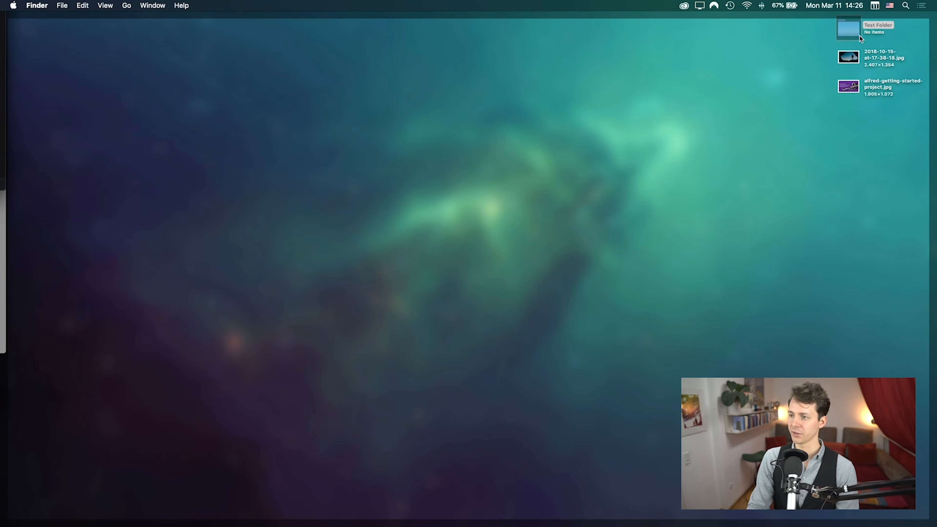
{"action": "key", "text": "F11"}
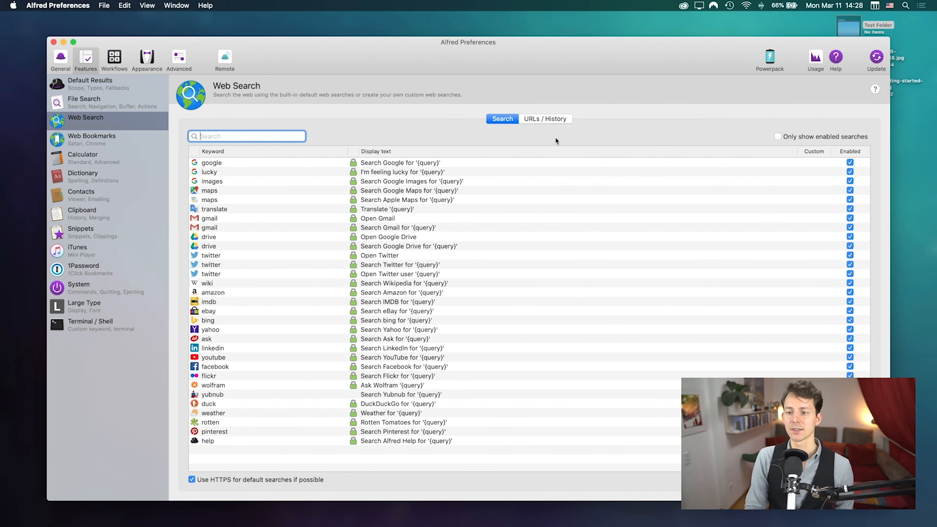
Step: Show the URL history settings and browse the Unsplash history results in the Alfred bar
{"action": "left_click", "coordinate": [545, 122]}
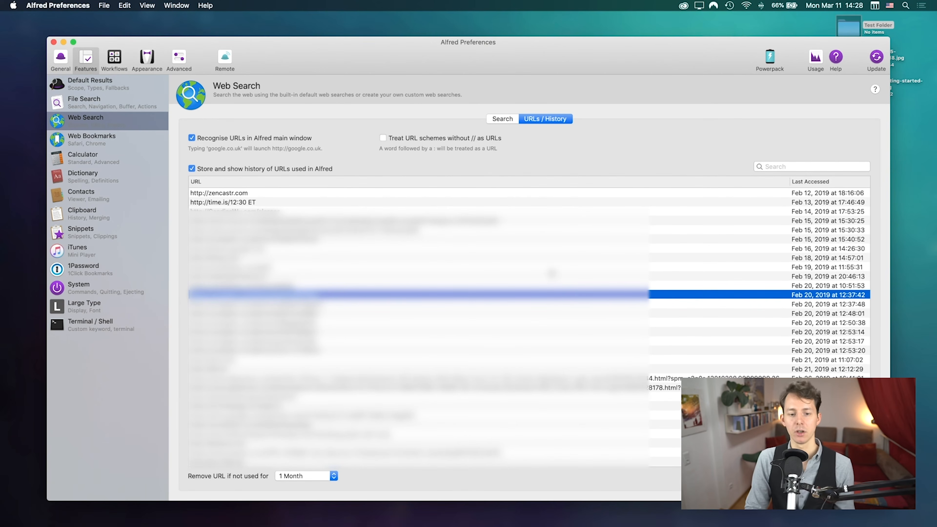
{"action": "key", "text": "alt+space"}
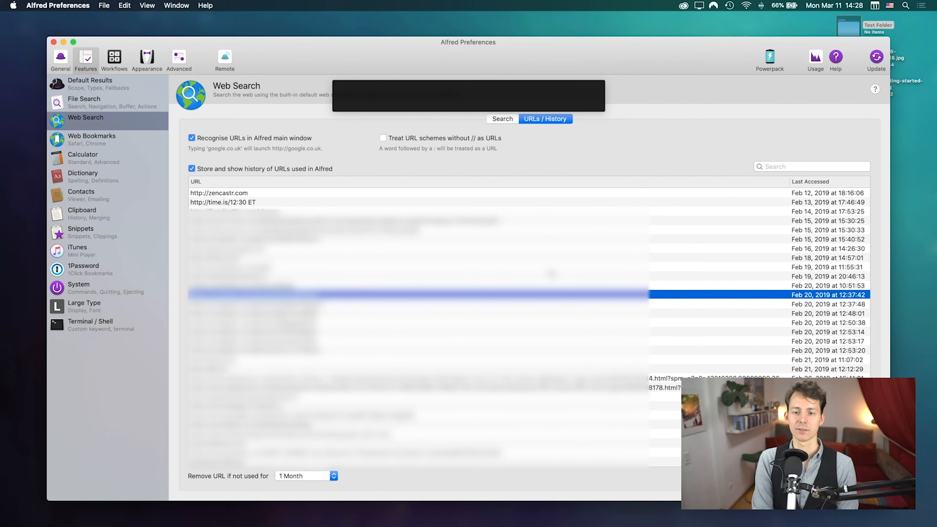
{"action": "type", "text": "unspla"}
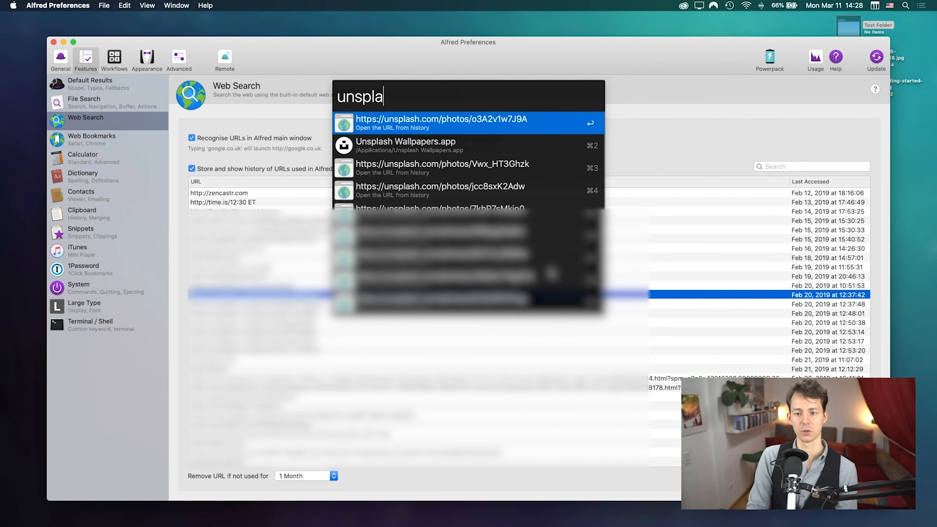
{"action": "key", "text": "Down"}
{"action": "key", "text": "Down"}
{"action": "key", "text": "Down"}
{"action": "key", "text": "Down"}
{"action": "key", "text": "Up"}
{"action": "key", "text": "Up"}
{"action": "key", "text": "Up"}
{"action": "key", "text": "Up"}
{"action": "key", "text": "Up"}
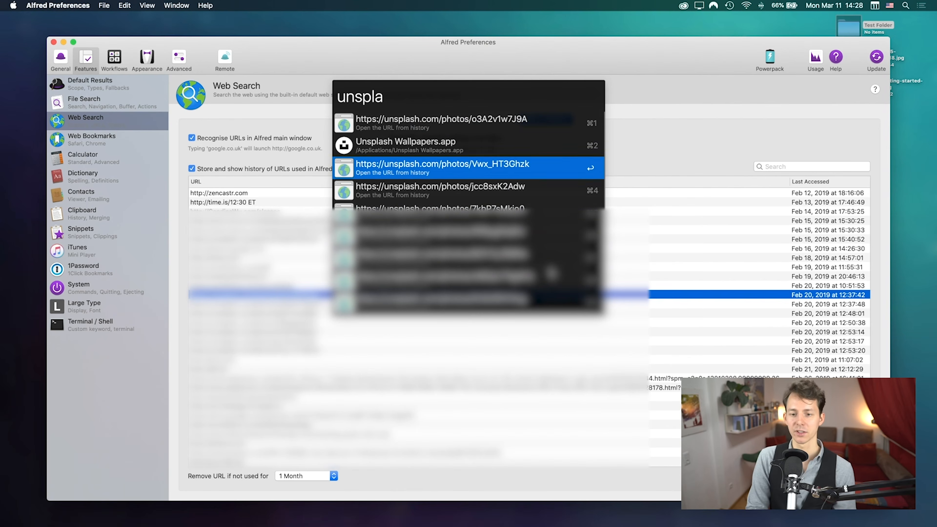
{"action": "key", "text": "Down"}
{"action": "key", "text": "Down"}
{"action": "key", "text": "Down"}
{"action": "key", "text": "Down"}
{"action": "key", "text": "Down"}
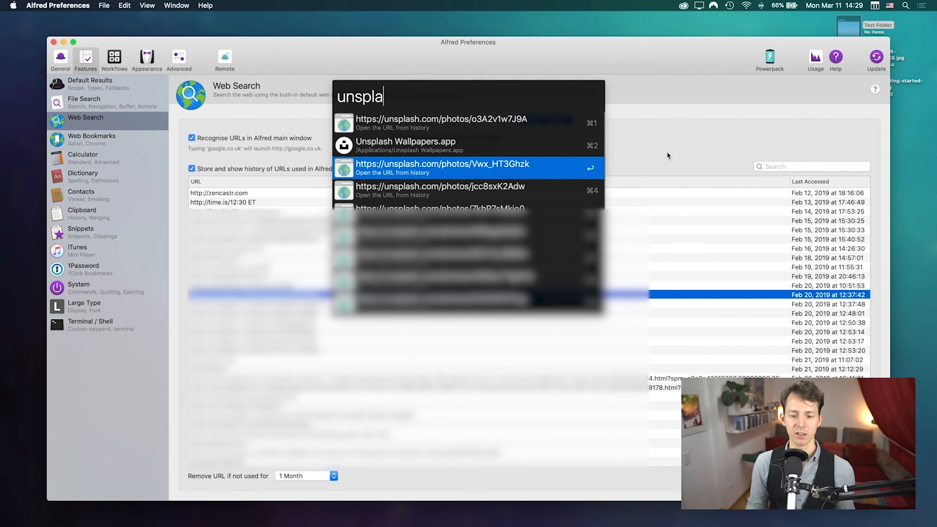
{"action": "key", "text": "Escape"}
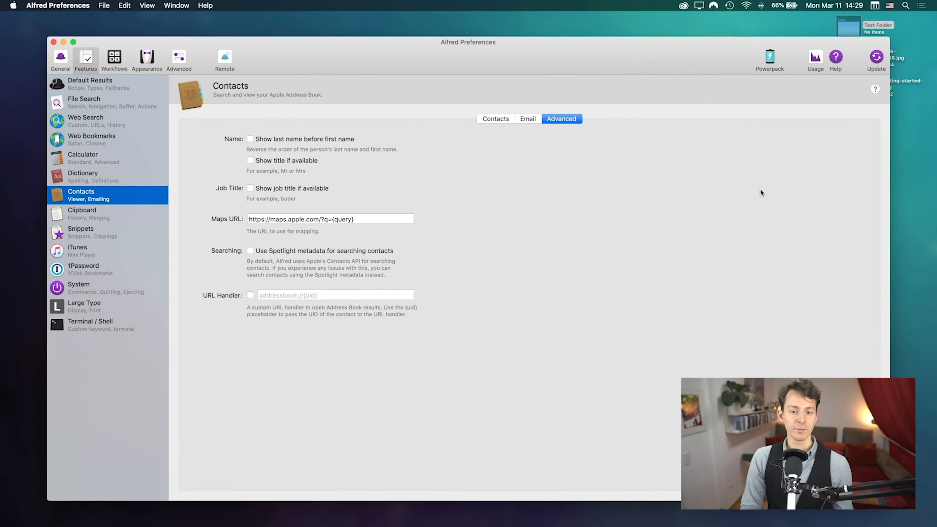
Step: On the main Contacts settings, find a contact by name in the Alfred bar, view their card, then close it
{"action": "left_click", "coordinate": [495, 118]}
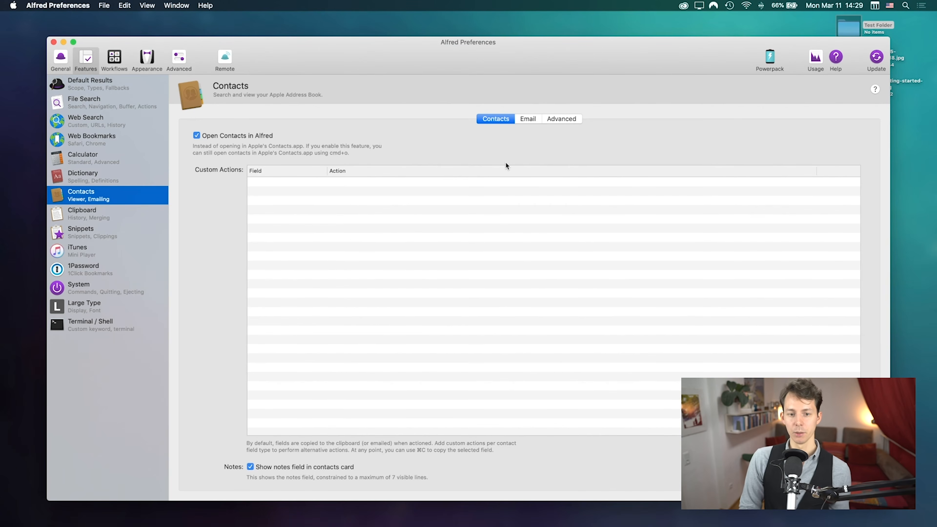
{"action": "key", "text": "alt+space"}
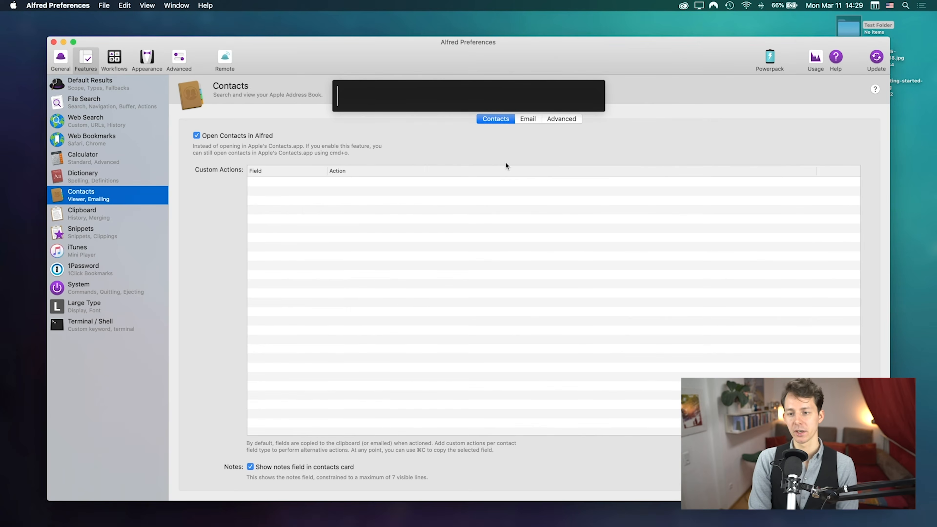
{"action": "type", "text": "christoph"}
{"action": "key", "text": "super+a"}
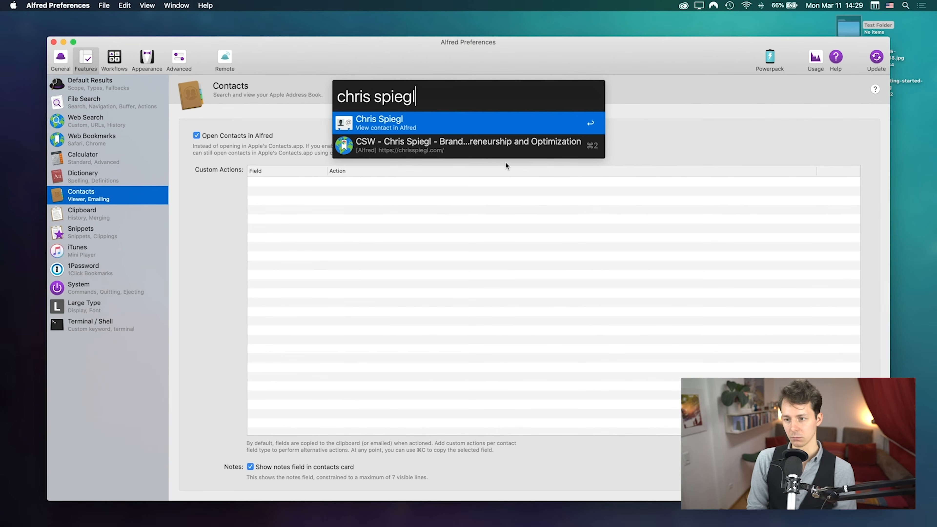
{"action": "key", "text": "Return"}
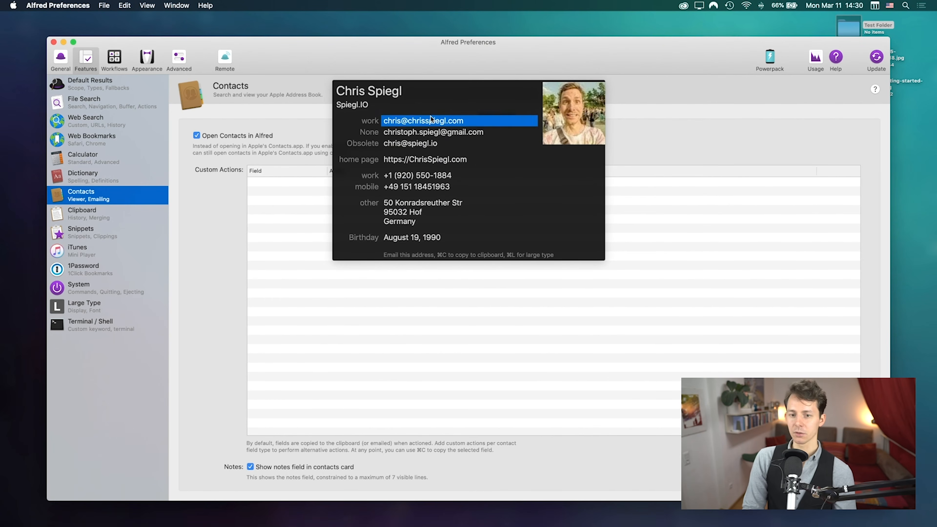
{"action": "left_click", "coordinate": [672, 125]}
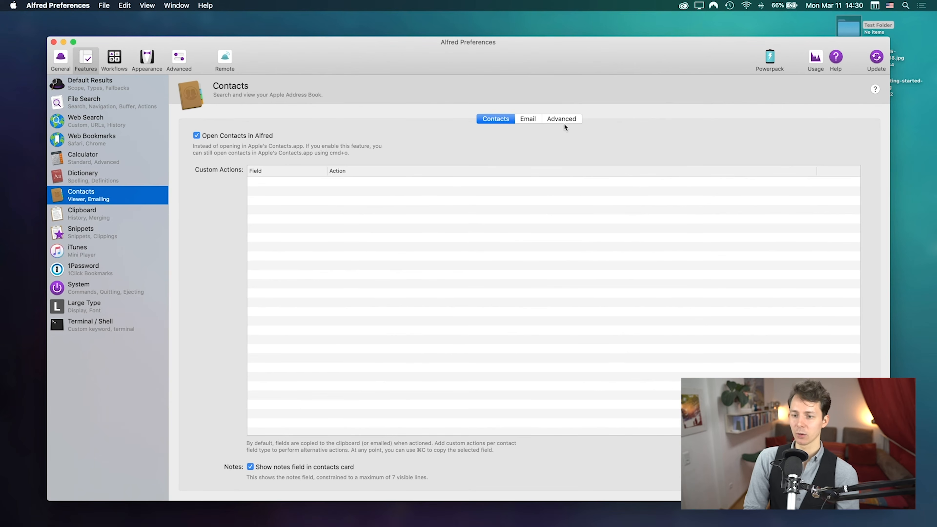
Step: View the Contacts Email and Advanced tabs, then return to the custom actions tab
{"action": "left_click", "coordinate": [527, 121]}
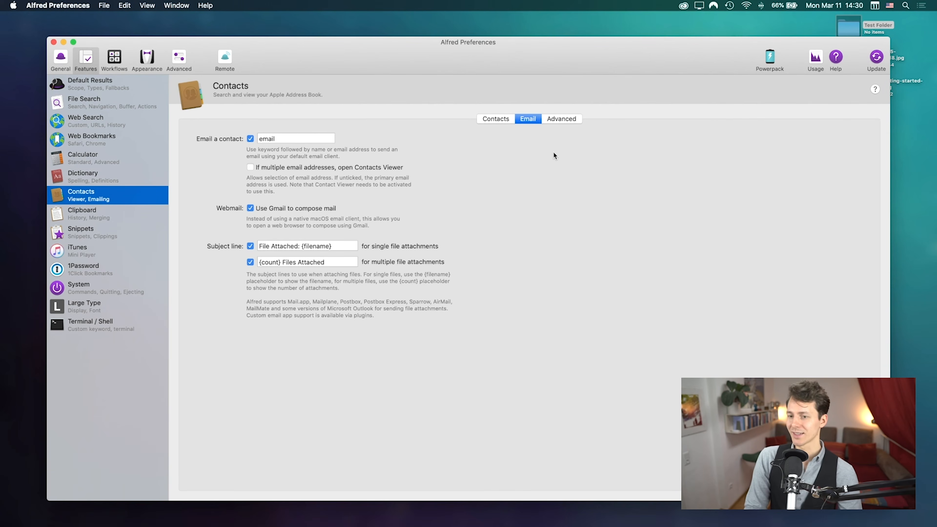
{"action": "left_click", "coordinate": [559, 120]}
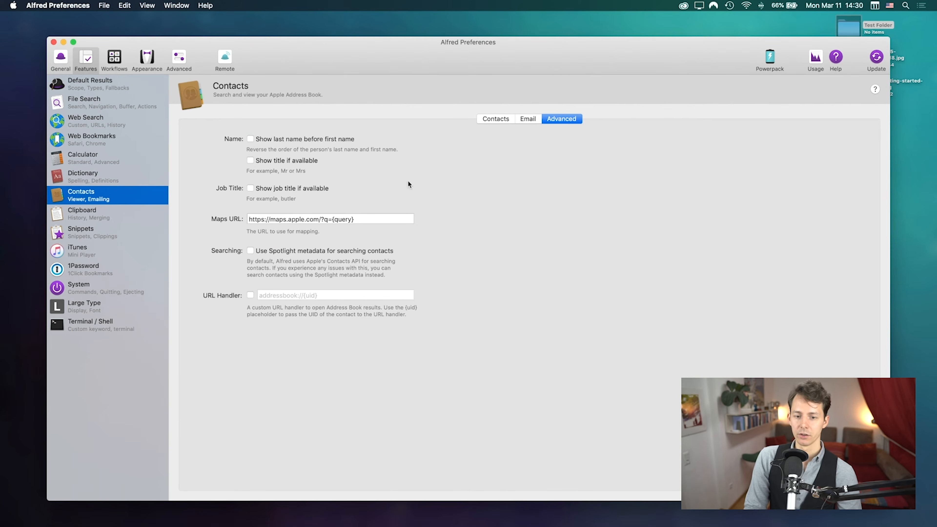
{"action": "left_click", "coordinate": [501, 120]}
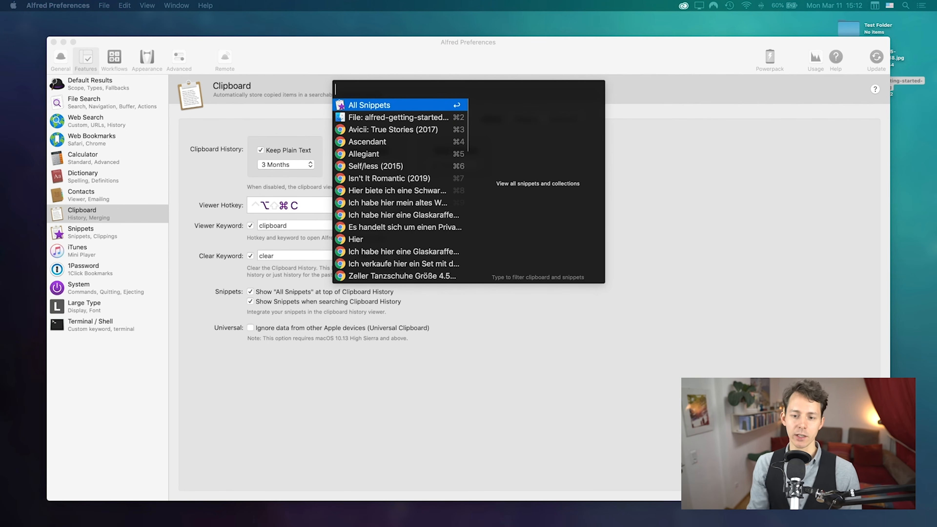
Step: Step through the clipboard history entries and return to All Snippets
{"action": "key", "text": "Down"}
{"action": "key", "text": "Down"}
{"action": "key", "text": "Down"}
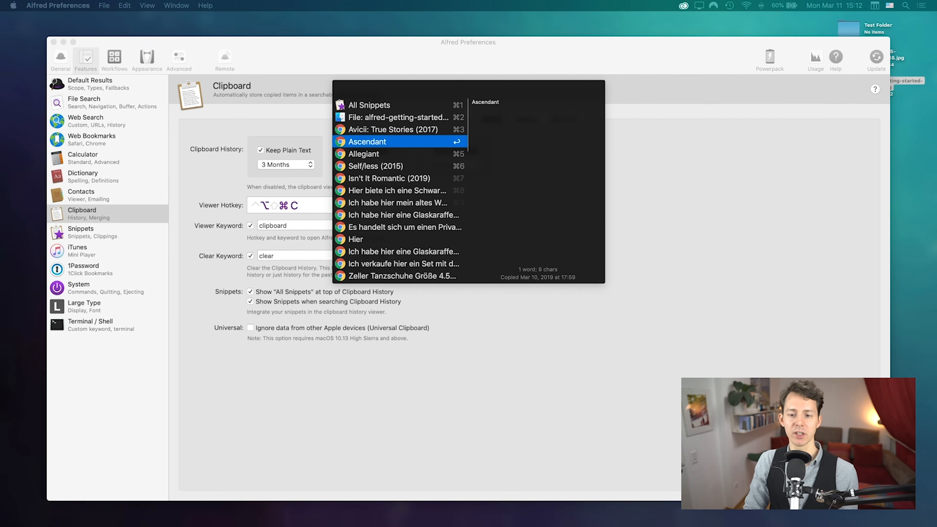
{"action": "key", "text": "Up"}
{"action": "key", "text": "Up"}
{"action": "key", "text": "Down"}
{"action": "key", "text": "Down"}
{"action": "key", "text": "Down"}
{"action": "key", "text": "Down"}
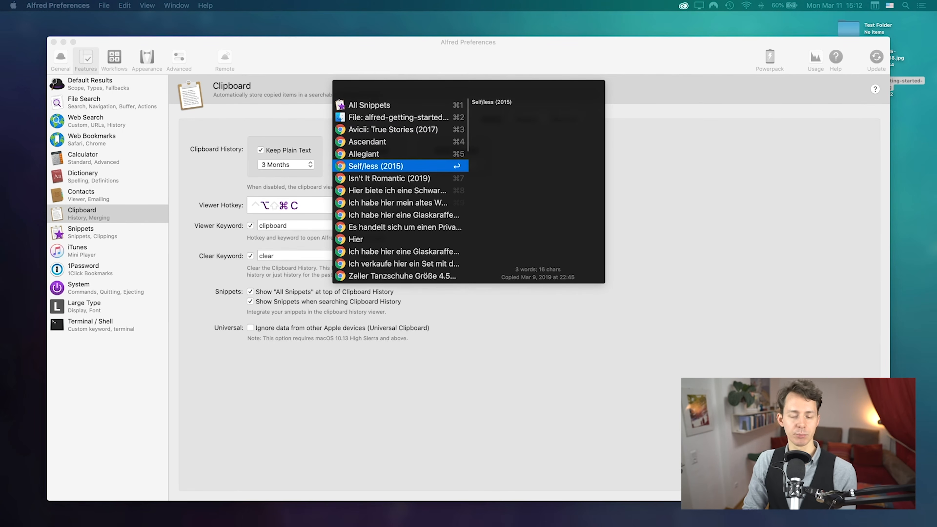
{"action": "key", "text": "Up"}
{"action": "key", "text": "Up"}
{"action": "key", "text": "Up"}
{"action": "key", "text": "Up"}
{"action": "key", "text": "Up"}
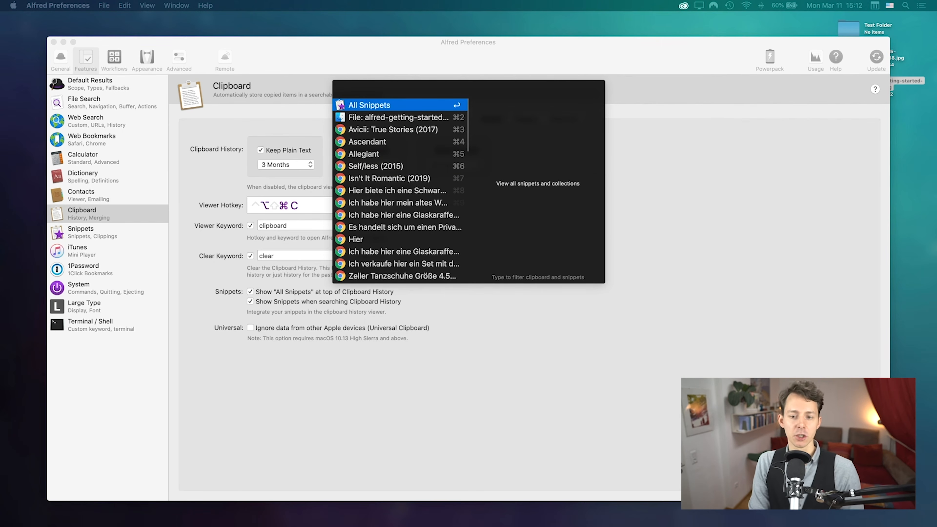
Step: Filter clipboard history for 'ascenda', paste Ascendant into the Alfred bar, clear it, and open Snippets
{"action": "type", "text": "ascenda"}
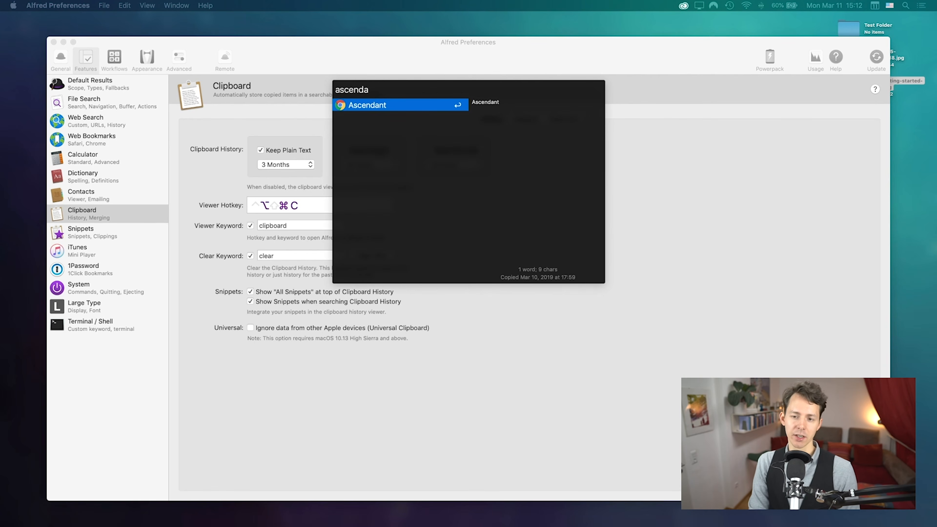
{"action": "key", "text": "Return"}
{"action": "key", "text": "alt+space"}
{"action": "type", "text": "Ascendant"}
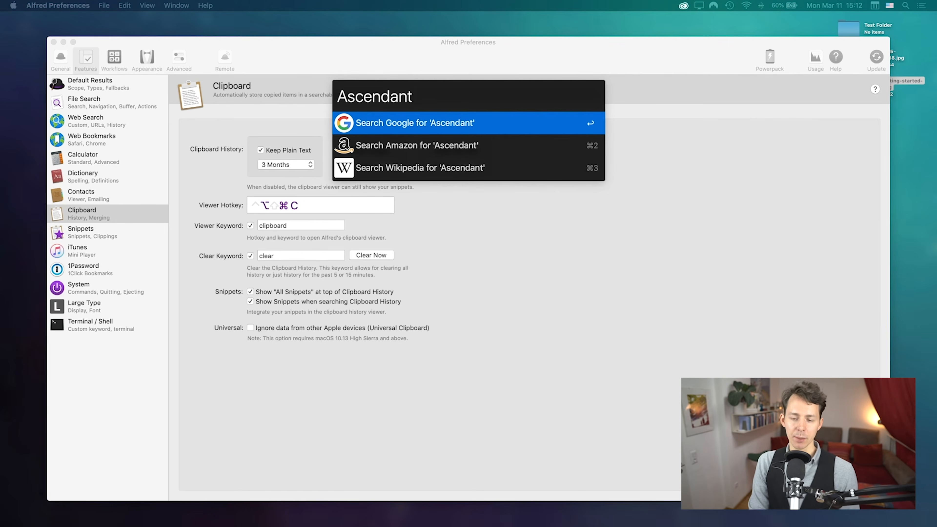
{"action": "key", "text": "super+a"}
{"action": "key", "text": "BackSpace"}
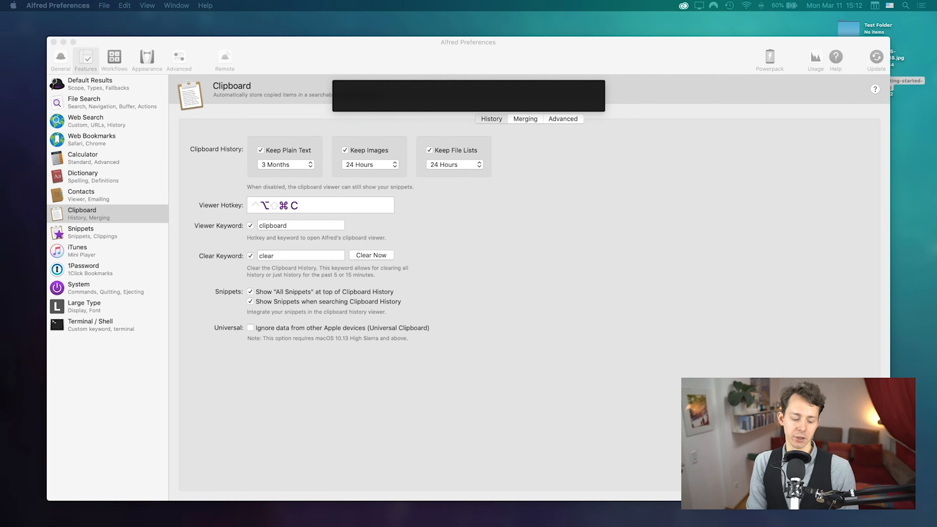
{"action": "key", "text": "Escape"}
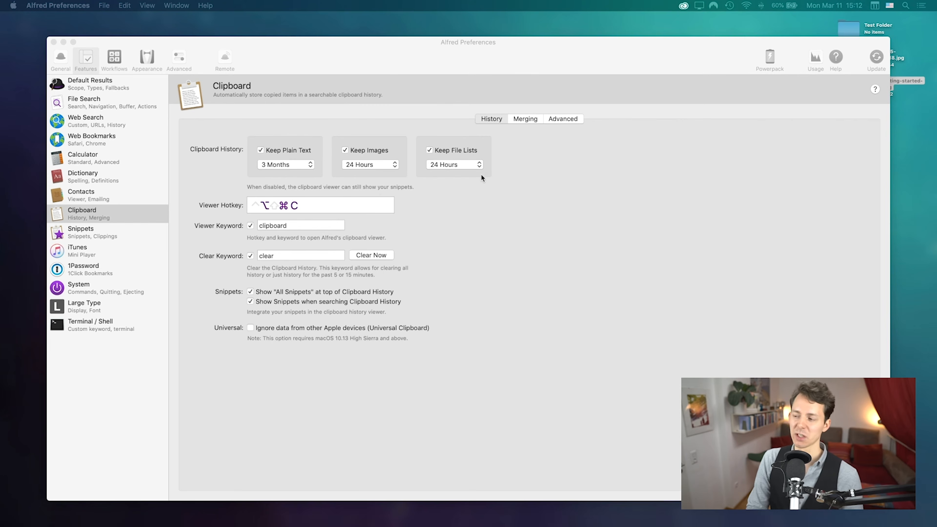
{"action": "left_click", "coordinate": [899, 81]}
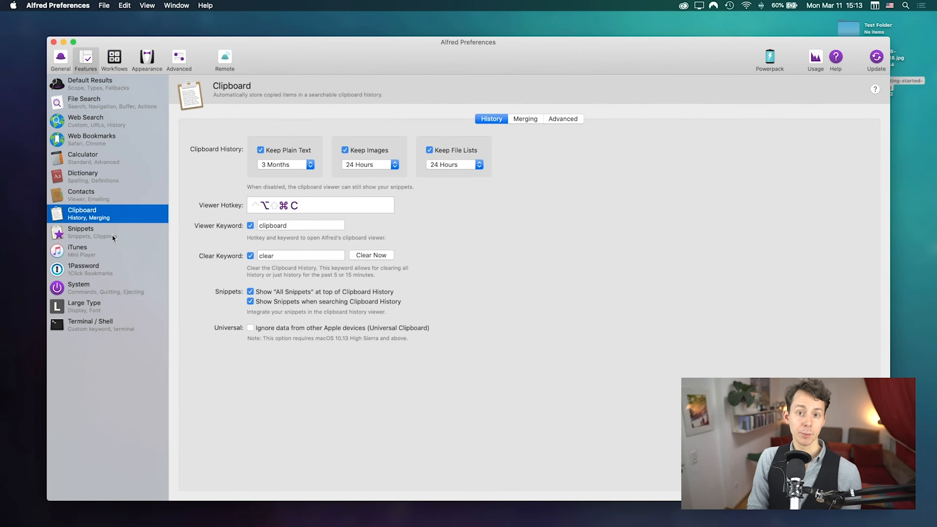
{"action": "left_click", "coordinate": [113, 234]}
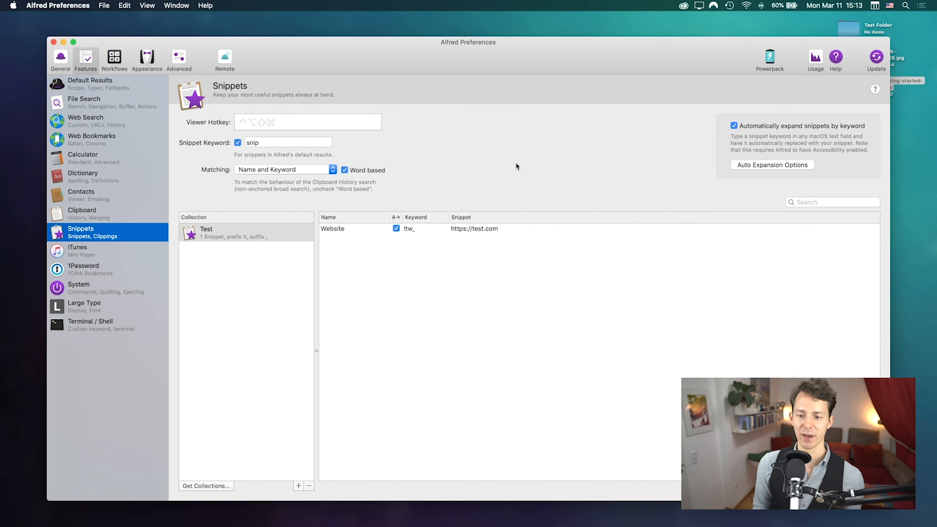
Step: Switch to TextEdit, move its window right, and type the !tw_ snippet keyword
{"action": "key", "text": "super+Tab"}
{"action": "key", "text": "super+Tab"}
{"action": "key", "text": "super+Tab"}
{"action": "key", "text": "super+Tab"}
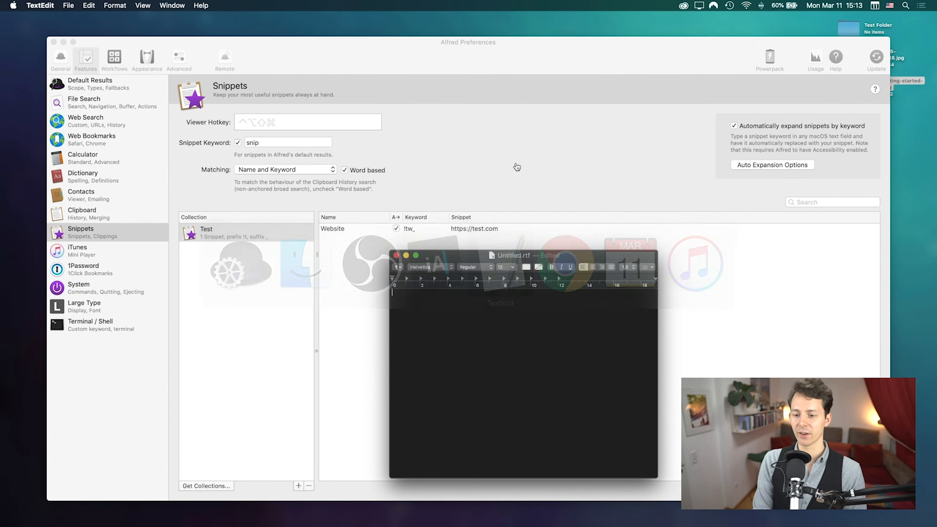
{"action": "left_click_drag", "start_coordinate": [583, 258], "coordinate": [715, 242]}
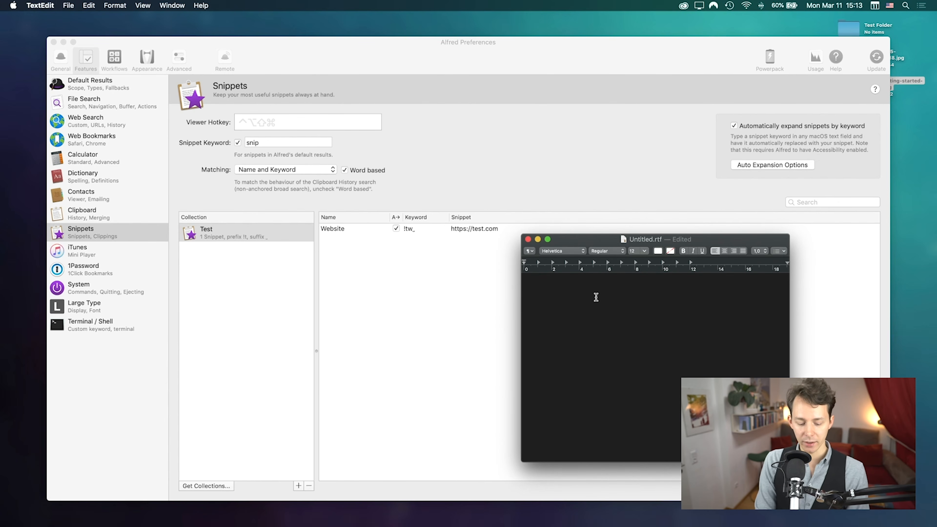
{"action": "type", "text": "!tw_"}
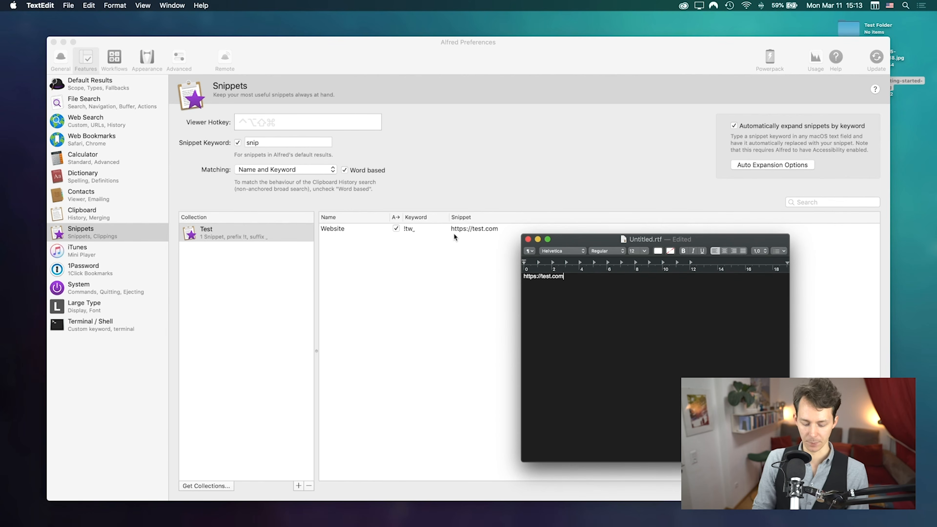
Step: Preview the Test collection's Website snippet in the clipboard and snippets viewer, then close it
{"action": "key", "text": "alt+super+c"}
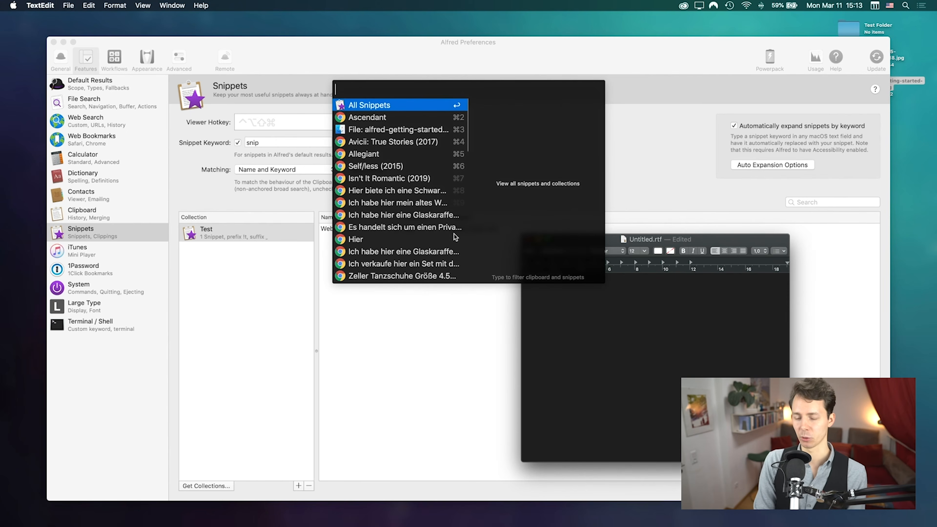
{"action": "key", "text": "Return"}
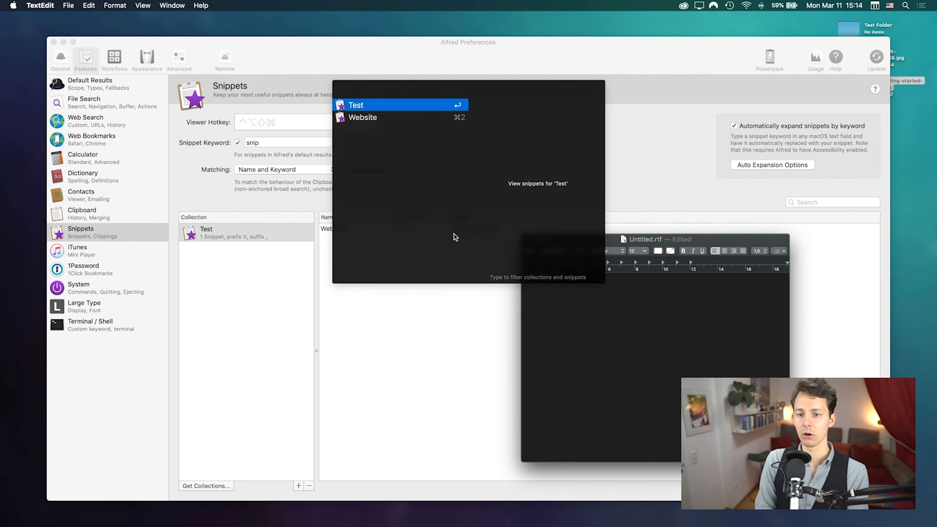
{"action": "key", "text": "Down"}
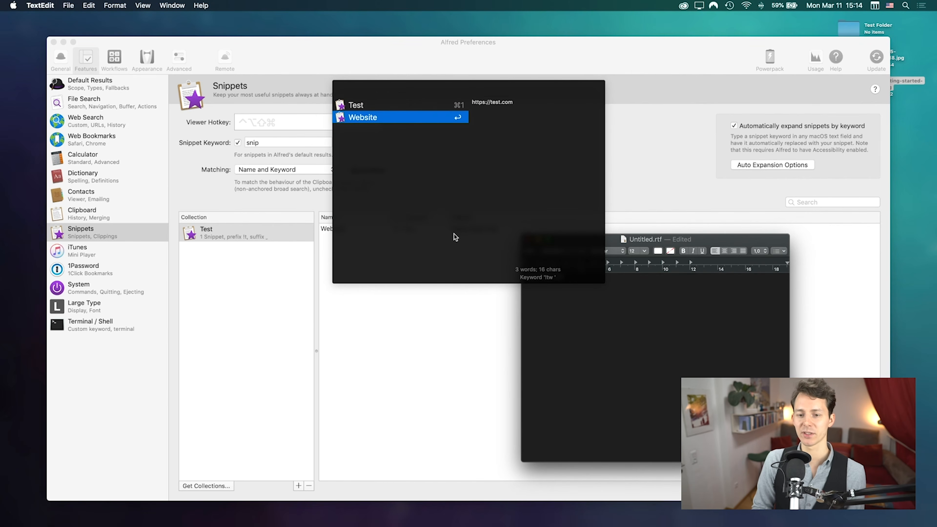
{"action": "key", "text": "Up"}
{"action": "key", "text": "Down"}
{"action": "key", "text": "Left"}
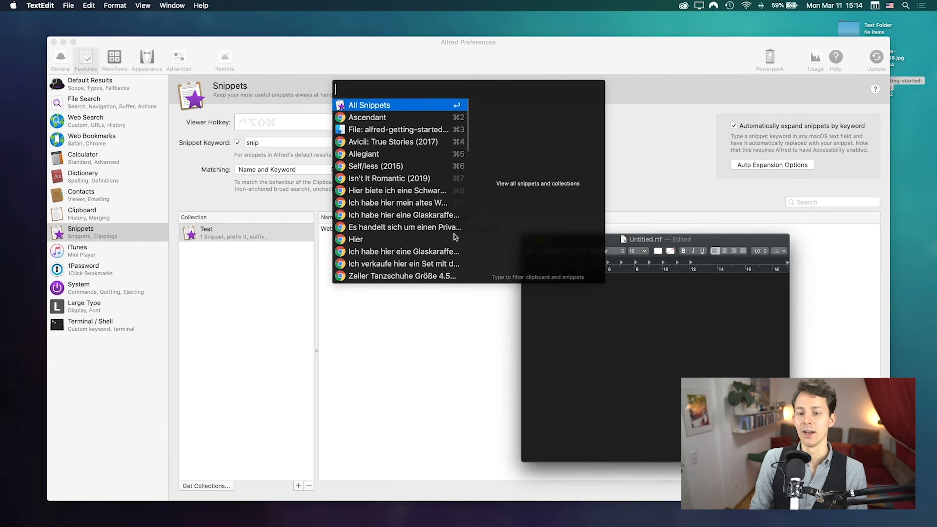
{"action": "key", "text": "Escape"}
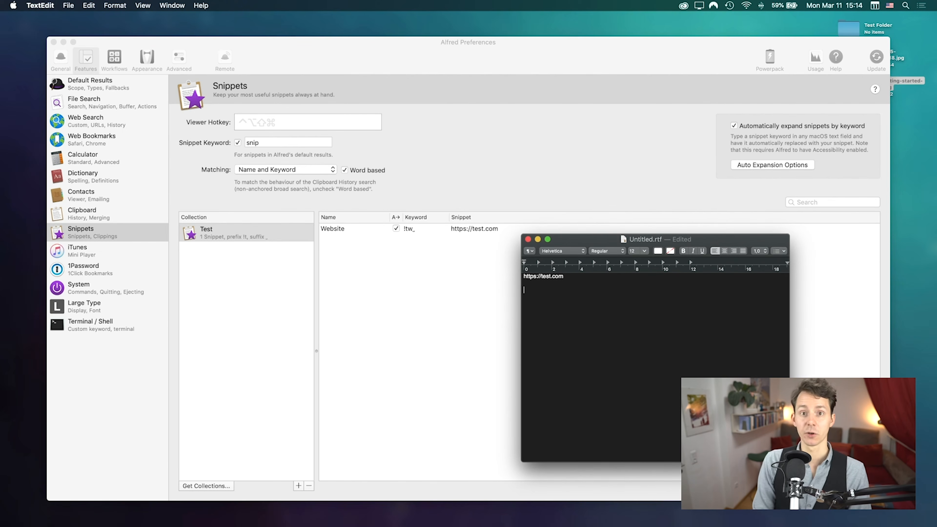
Step: Try the !cs and !csp keywords in TextEdit, then clear the document
{"action": "type", "text": "!cs"}
{"action": "key", "text": "Return"}
{"action": "type", "text": "!csp"}
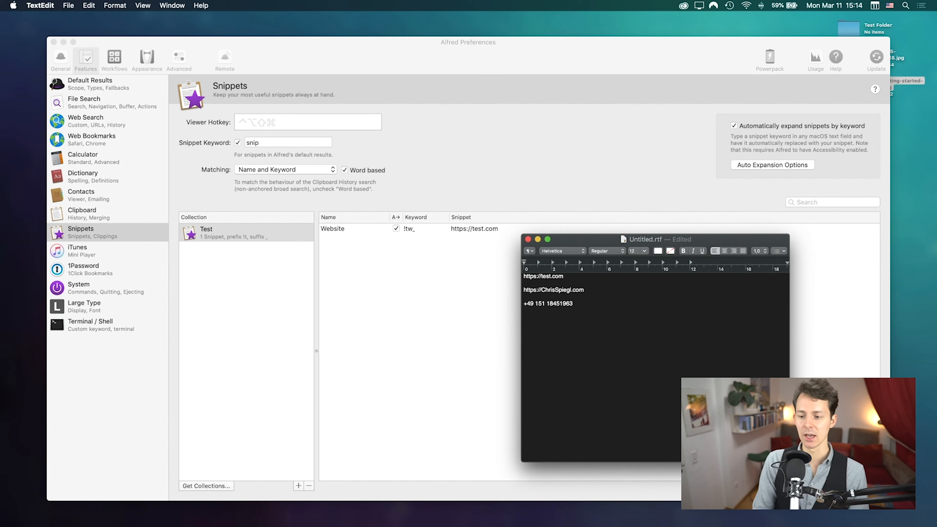
{"action": "key", "text": "super+a"}
{"action": "key", "text": "BackSpace"}
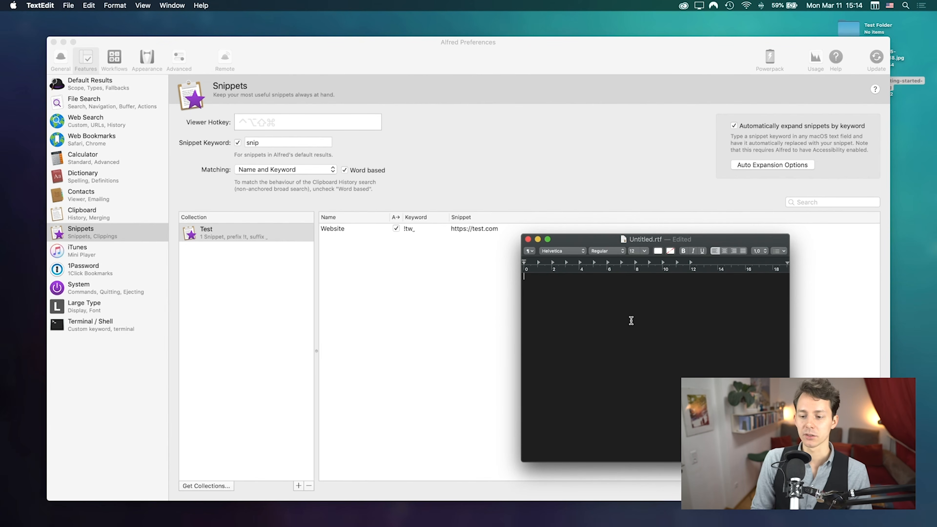
{"action": "left_click", "coordinate": [406, 318]}
Step: Start a new Test snippet, look through the placeholder list, then cancel without saving
{"action": "left_click", "coordinate": [865, 486]}
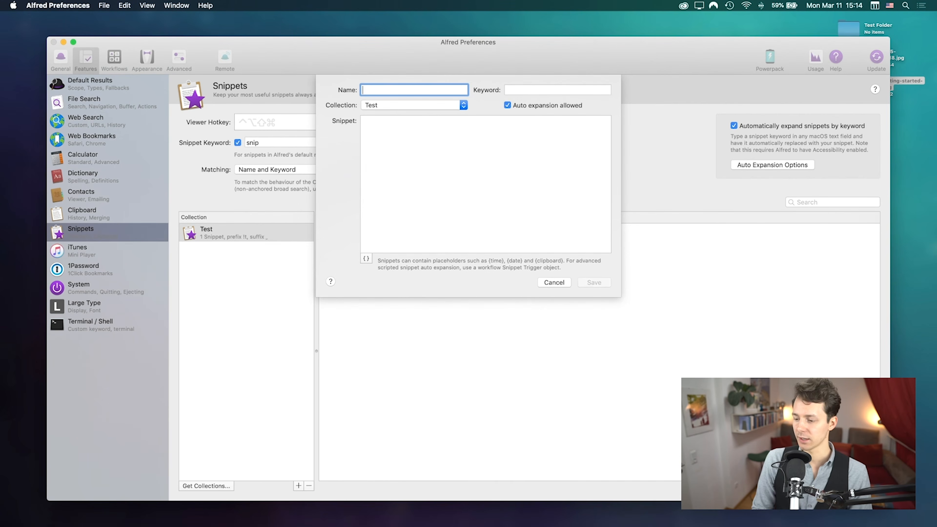
{"action": "left_click", "coordinate": [370, 259]}
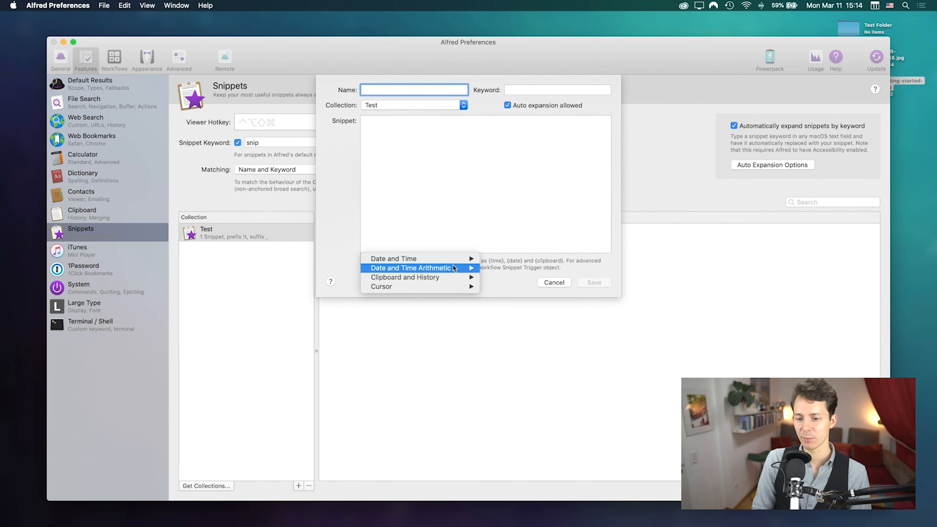
{"action": "mouse_move", "coordinate": [396, 278]}
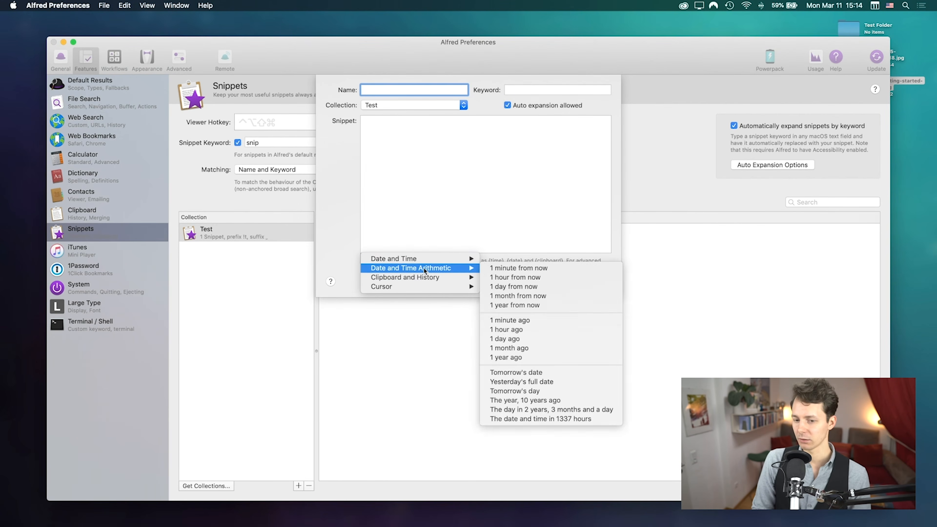
{"action": "mouse_move", "coordinate": [416, 259]}
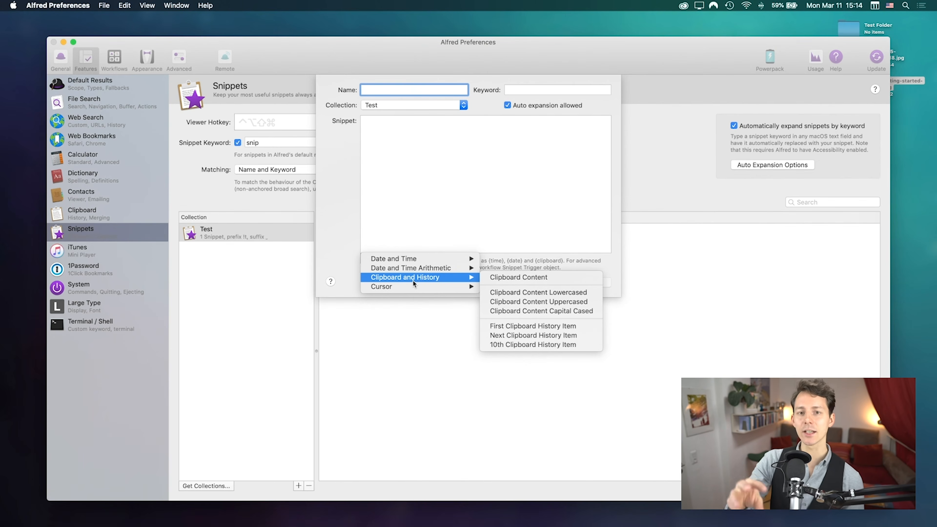
{"action": "left_click", "coordinate": [433, 217]}
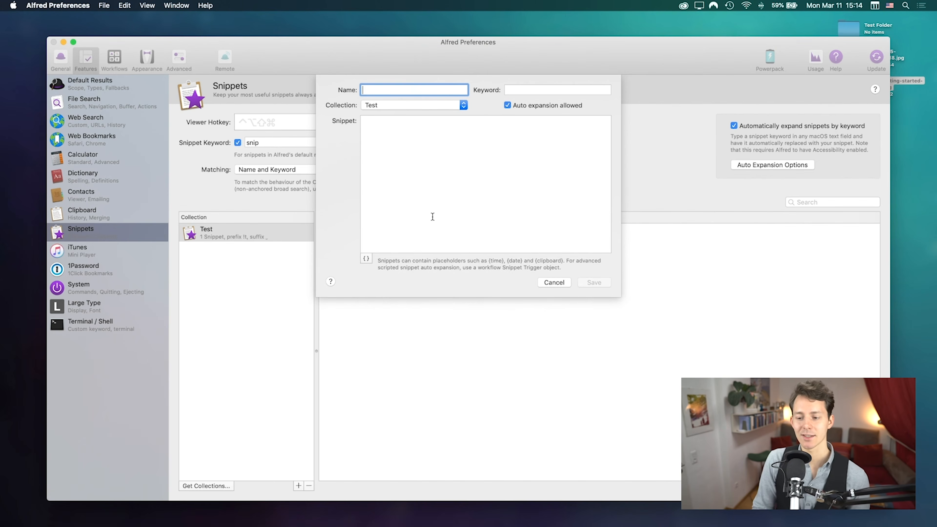
{"action": "left_click", "coordinate": [551, 287]}
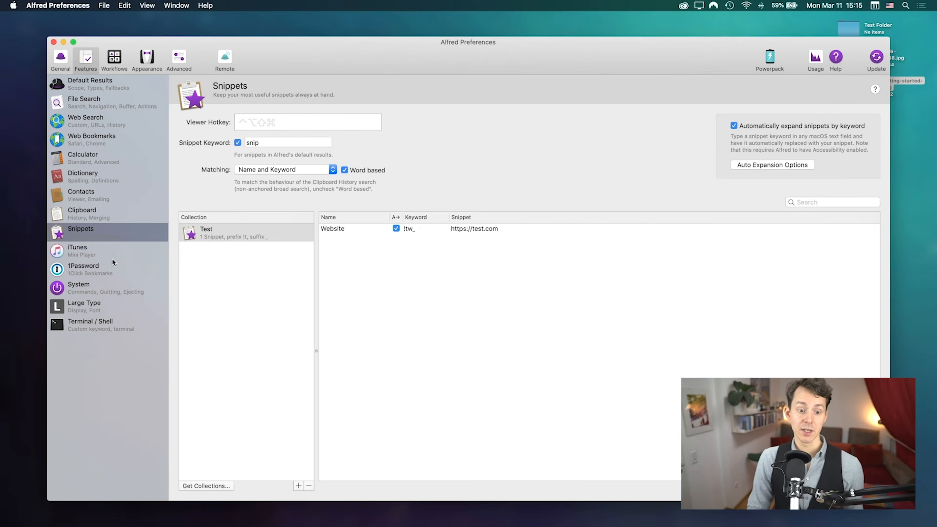
Step: Show the iTunes Mini Player preferences
{"action": "left_click", "coordinate": [111, 251]}
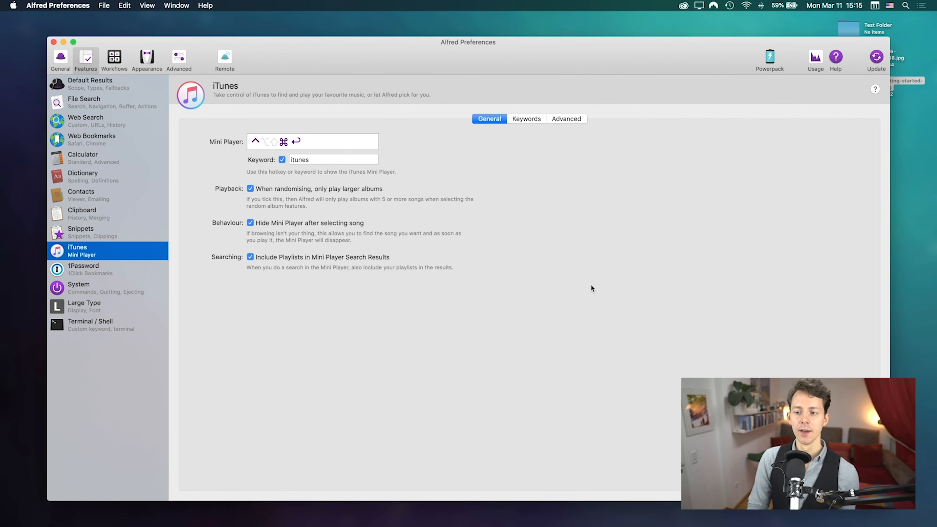
Step: View the iTunes Mini Player Keywords tab, then return to the General tab
{"action": "left_click", "coordinate": [526, 120]}
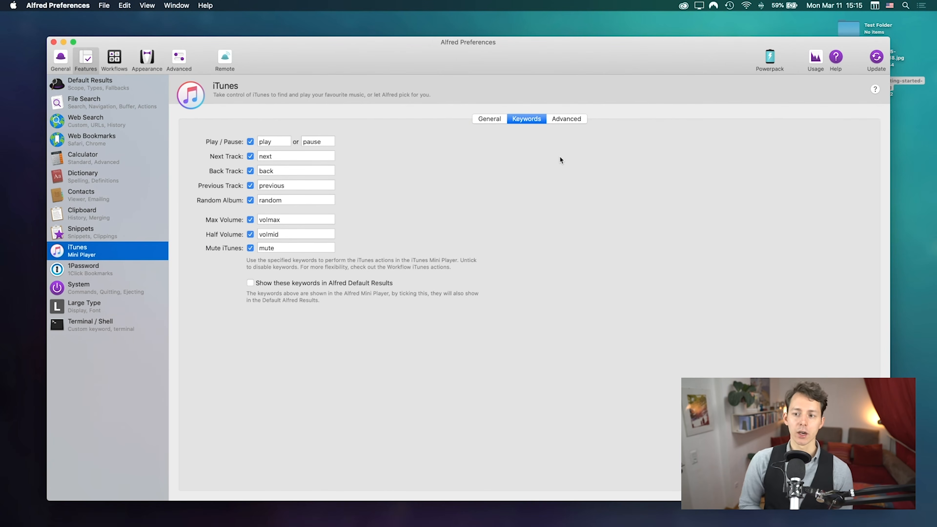
{"action": "left_click", "coordinate": [502, 119]}
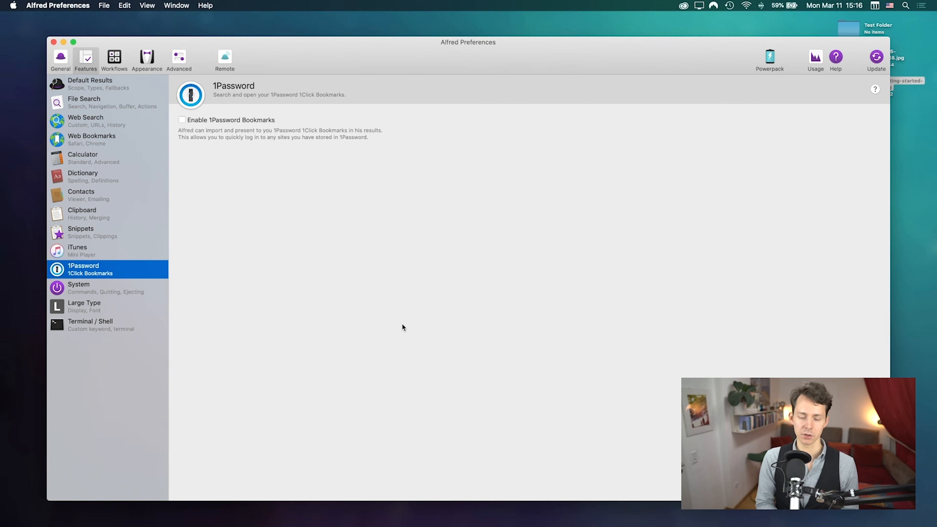
Step: Try a '1p googl' 1Password search in the Alfred bar
{"action": "key", "text": "alt+space"}
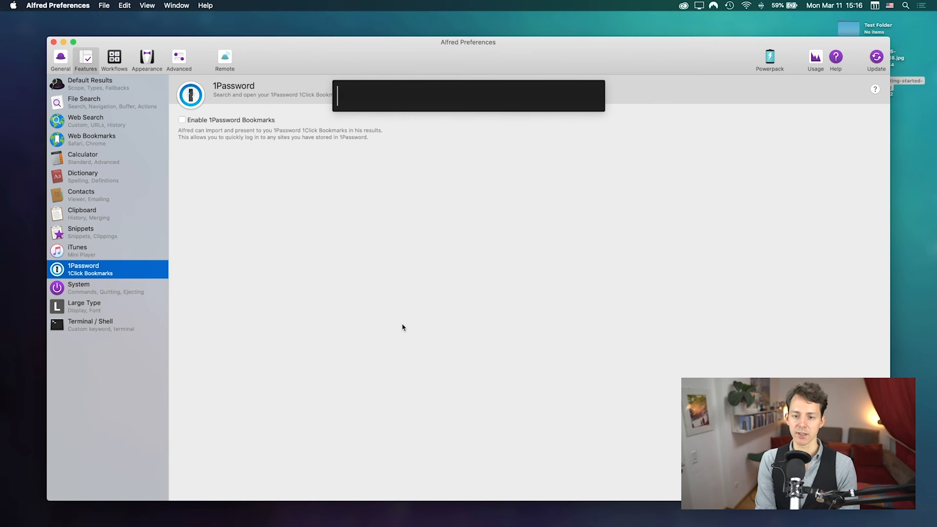
{"action": "type", "text": "1p googl"}
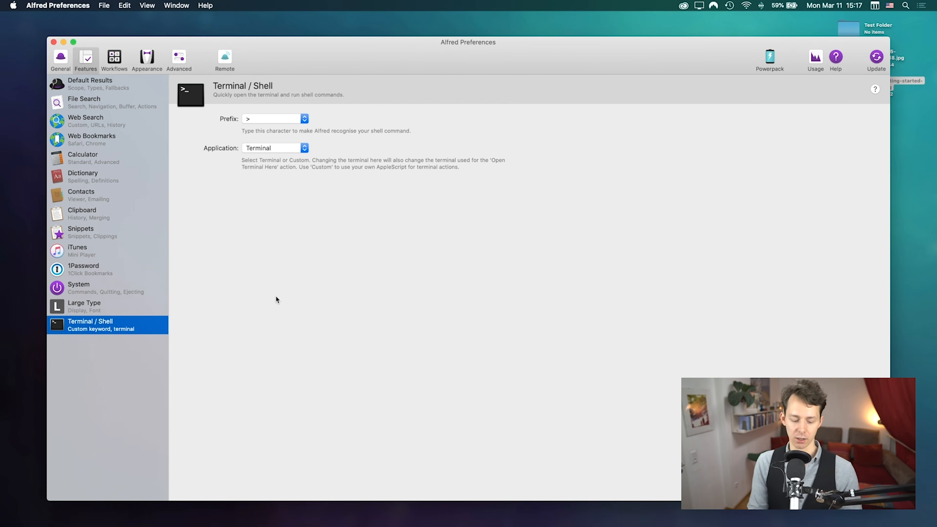
Step: Run the ls command in Terminal from the Alfred bar with '> ls'
{"action": "key", "text": "alt+space"}
{"action": "type", "text": "> "}
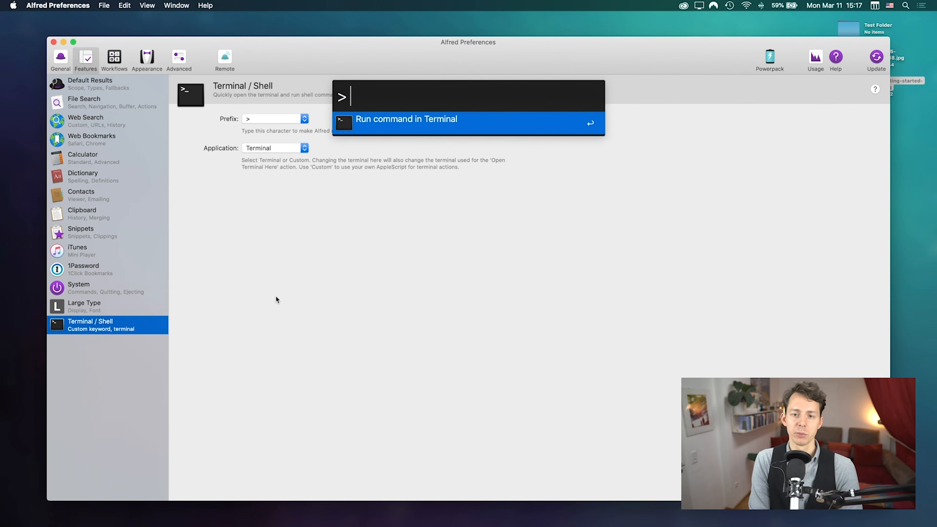
{"action": "type", "text": "ls"}
{"action": "key", "text": "Return"}
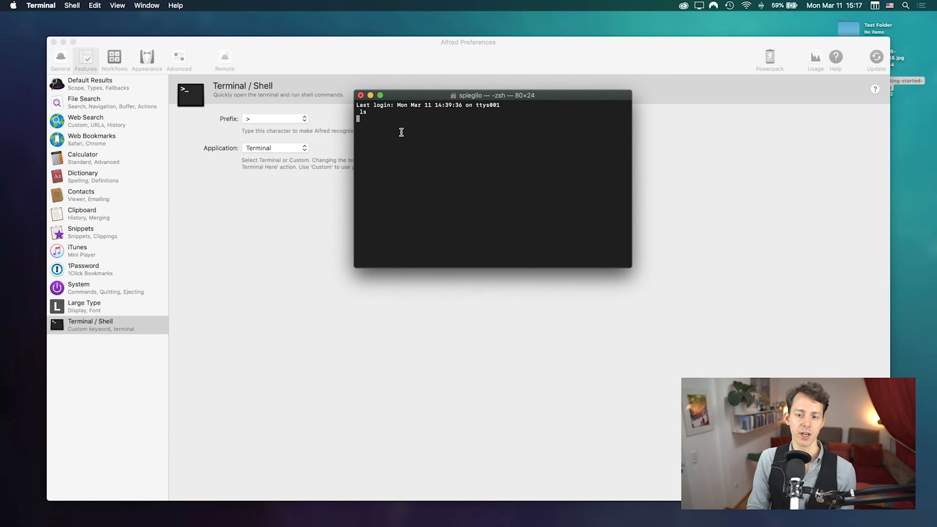
Step: Change the Terminal / Shell application from Terminal to Custom
{"action": "left_click", "coordinate": [335, 165]}
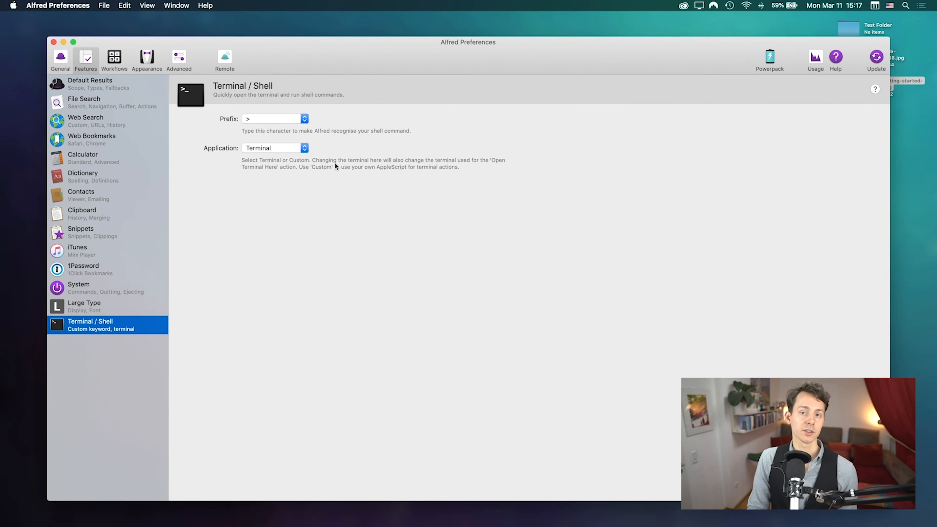
{"action": "left_click", "coordinate": [283, 148]}
{"action": "left_click", "coordinate": [435, 159]}
{"action": "left_click", "coordinate": [281, 148]}
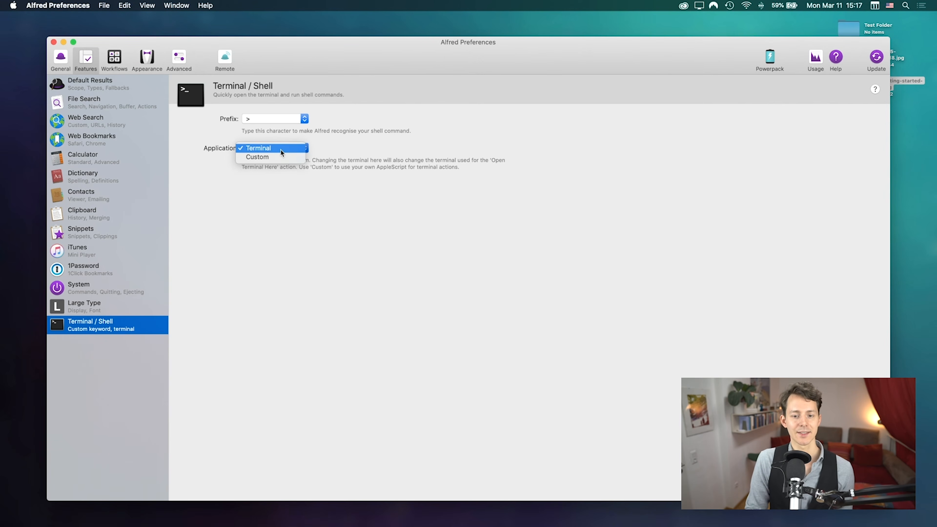
{"action": "left_click", "coordinate": [280, 156]}
{"action": "left_click", "coordinate": [277, 152]}
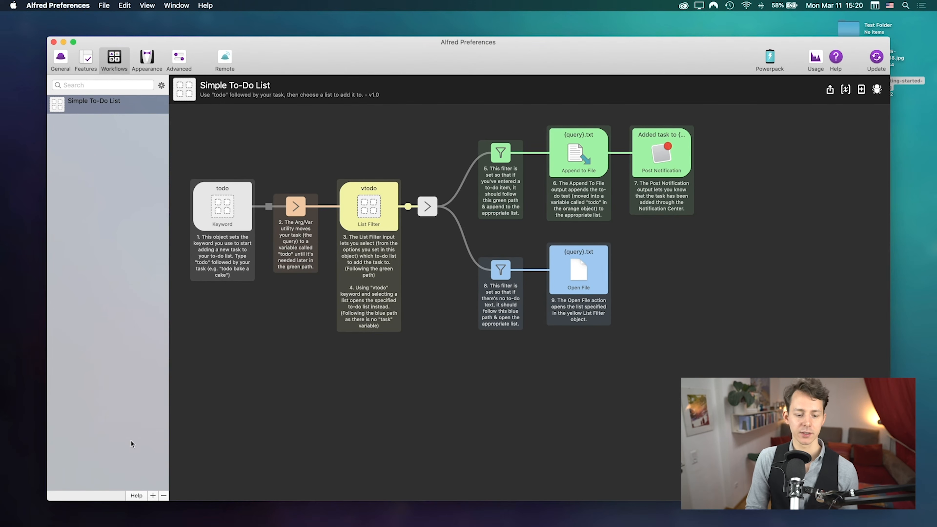
Step: Open the add-workflow menu below the workflow list to reveal its Examples
{"action": "left_click", "coordinate": [152, 496]}
Step: Close the add-workflow menu and select the Post Notification object in the To-Do workflow
{"action": "mouse_move", "coordinate": [118, 472]}
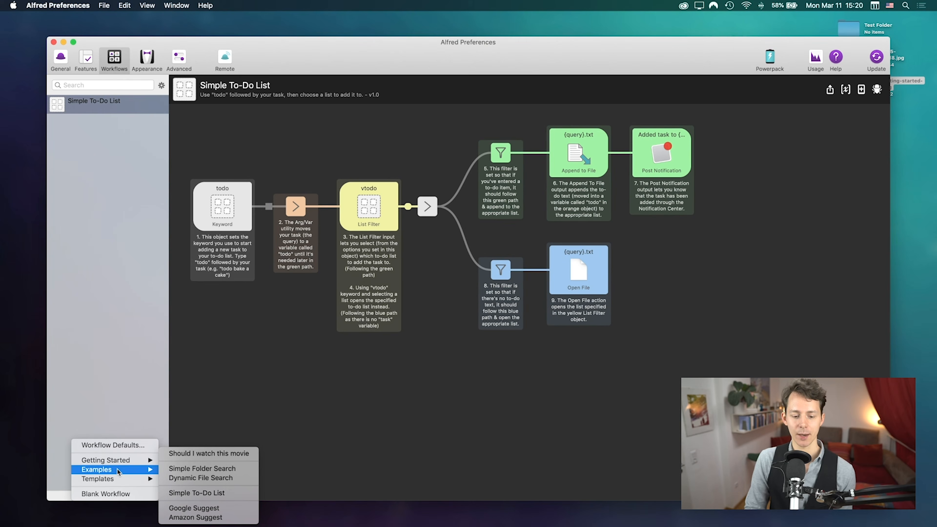
{"action": "left_click", "coordinate": [397, 380]}
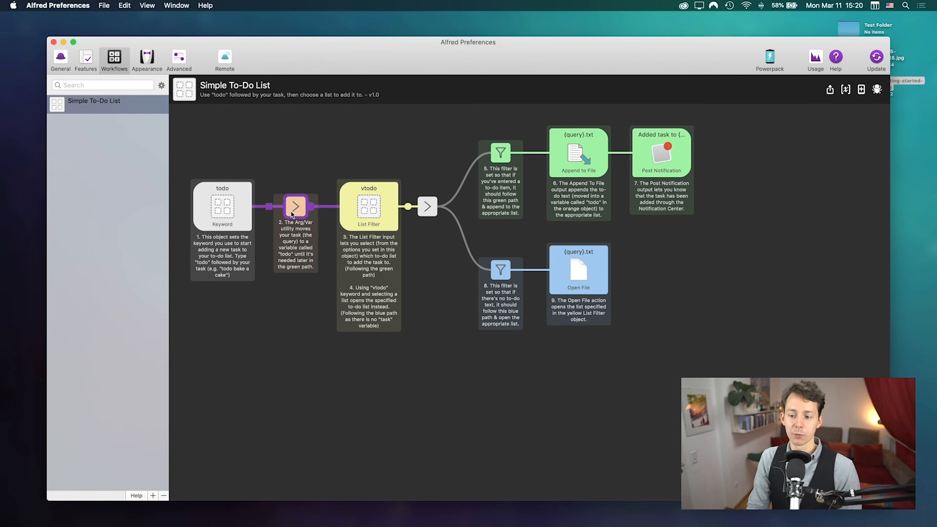
{"action": "left_click", "coordinate": [657, 137]}
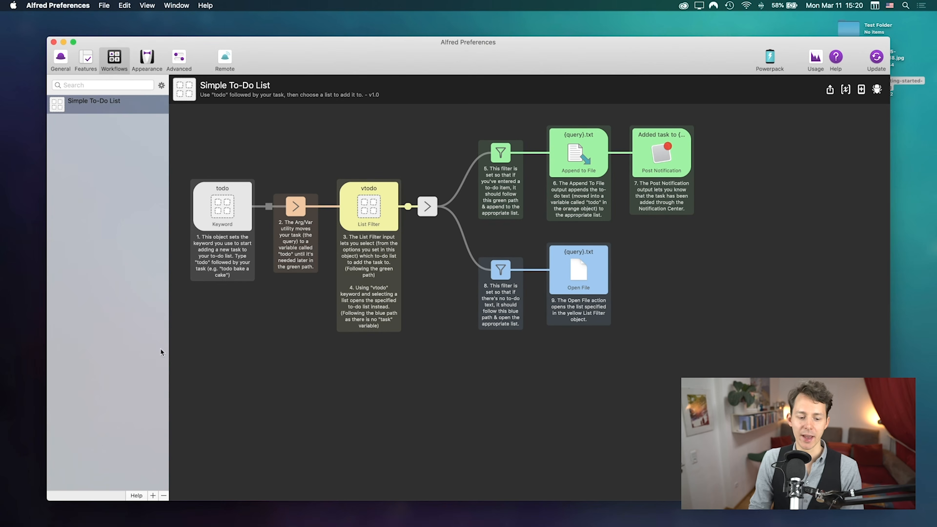
Step: Import the Google Suggest example workflow from Examples and dismiss its description
{"action": "left_click", "coordinate": [152, 496]}
{"action": "mouse_move", "coordinate": [133, 470]}
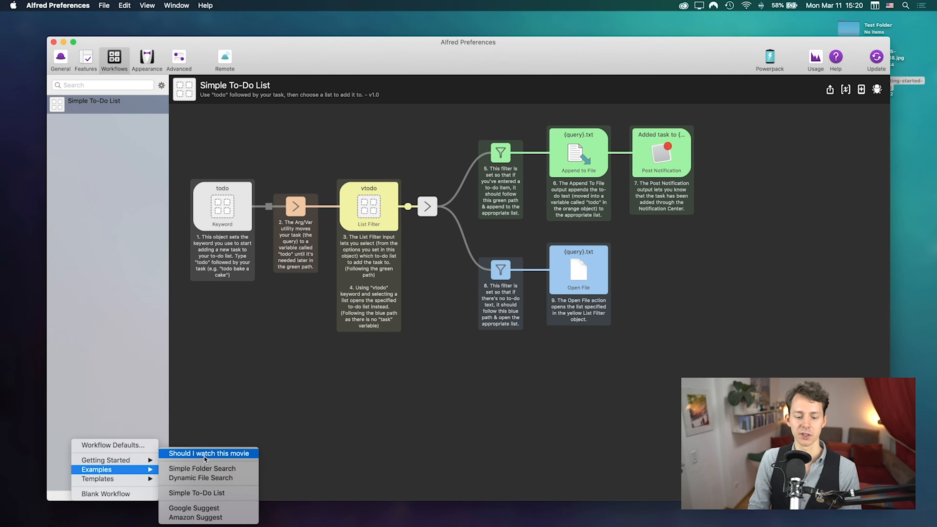
{"action": "left_click", "coordinate": [205, 511]}
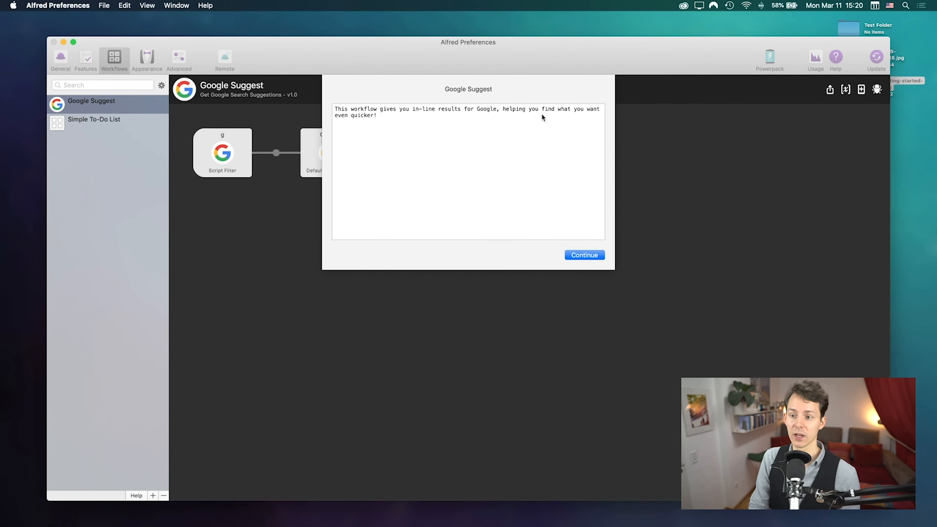
{"action": "left_click", "coordinate": [592, 256]}
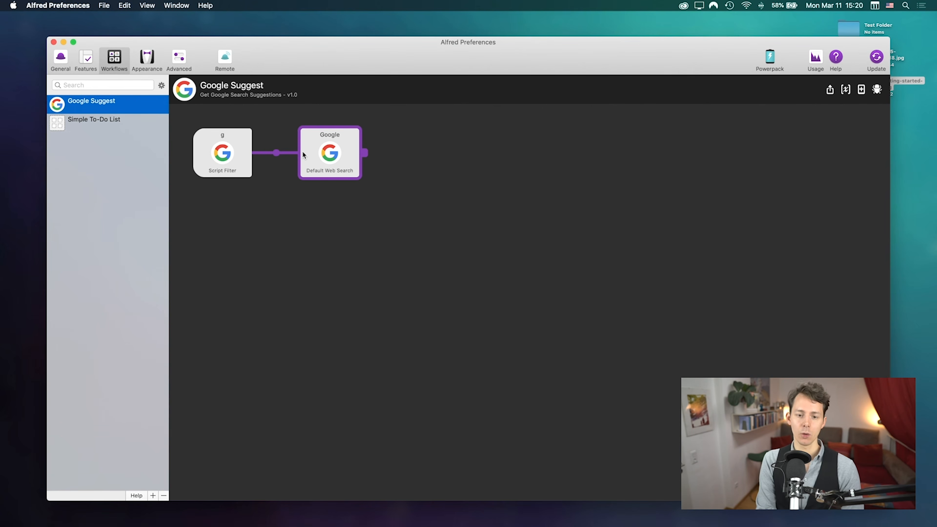
Step: Test 'g alfred' for live Google suggestions, then open the g Script Filter's PHP script
{"action": "key", "text": "alt+space"}
{"action": "type", "text": "g "}
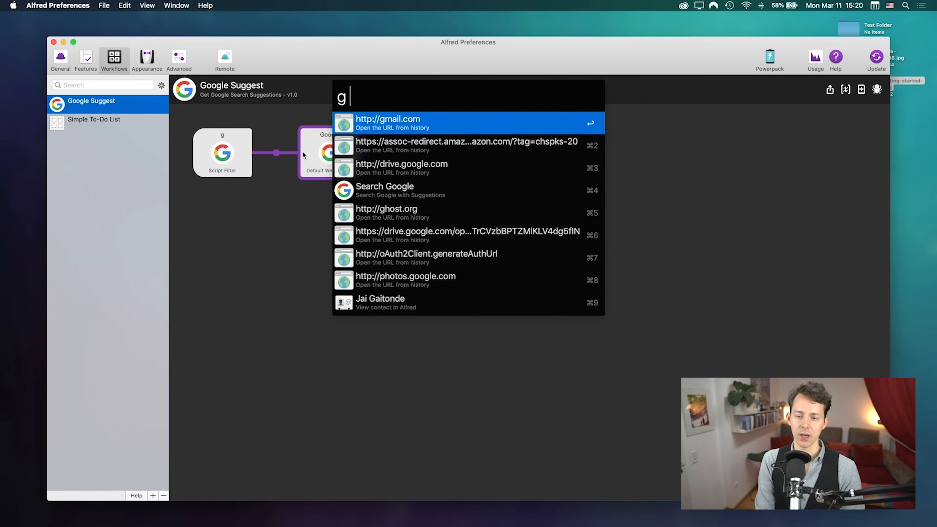
{"action": "type", "text": "alfred"}
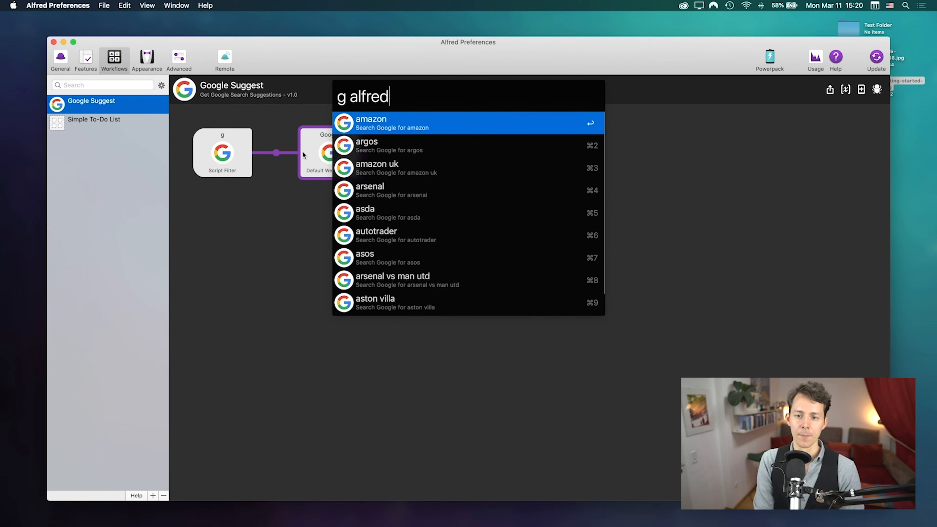
{"action": "key", "text": "Down"}
{"action": "key", "text": "Down"}
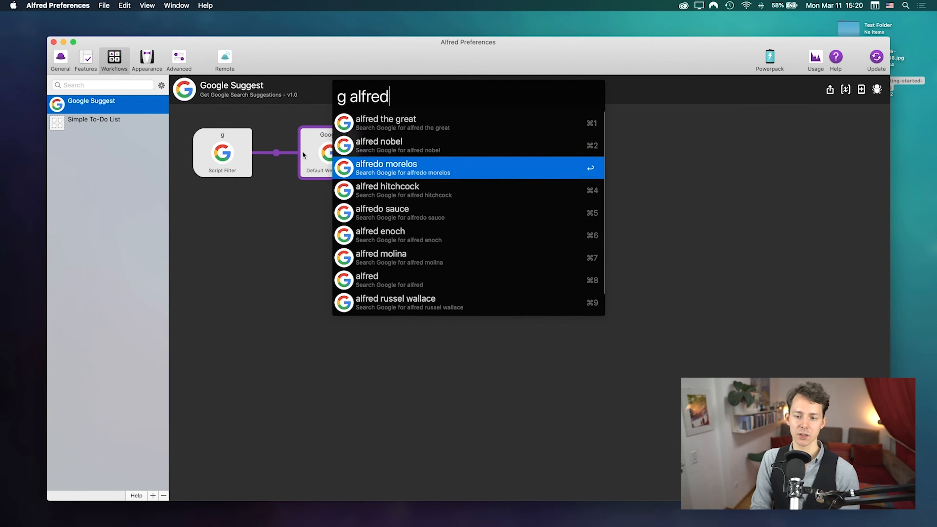
{"action": "key", "text": "Up"}
{"action": "key", "text": "Up"}
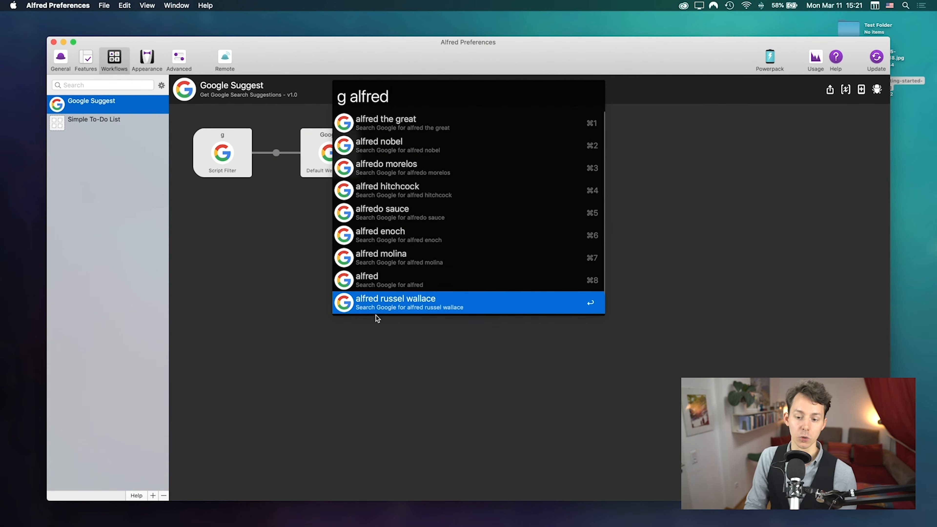
{"action": "key", "text": "Escape"}
{"action": "double_click", "coordinate": [216, 135]}
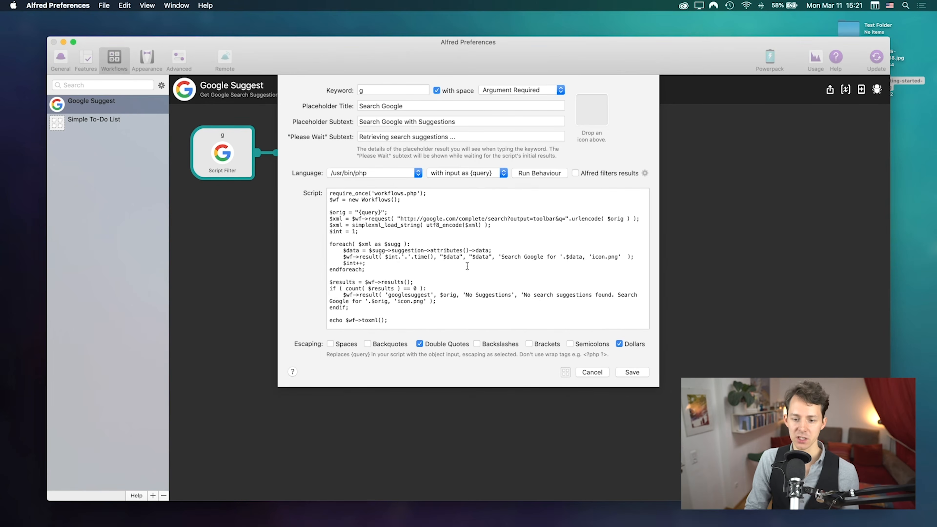
{"action": "scroll", "coordinate": [409, 282], "scroll_direction": "down", "scroll_amount": 2}
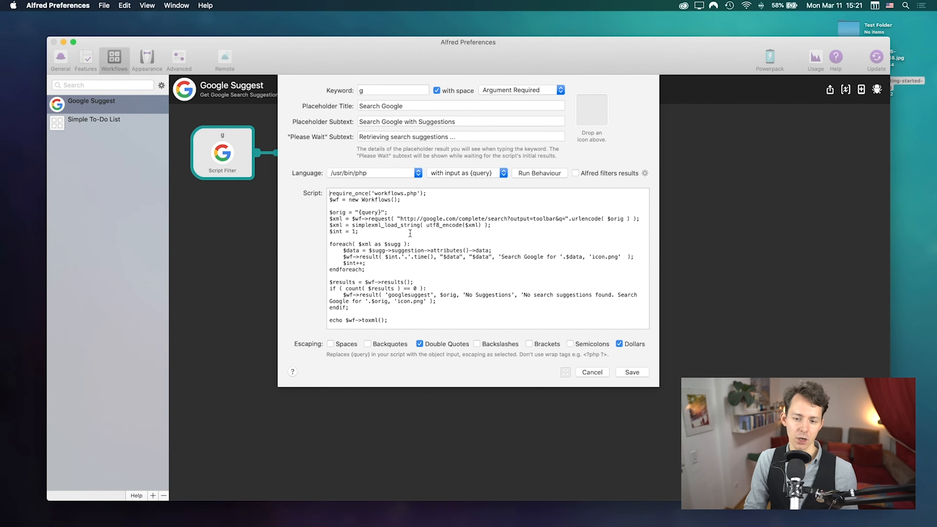